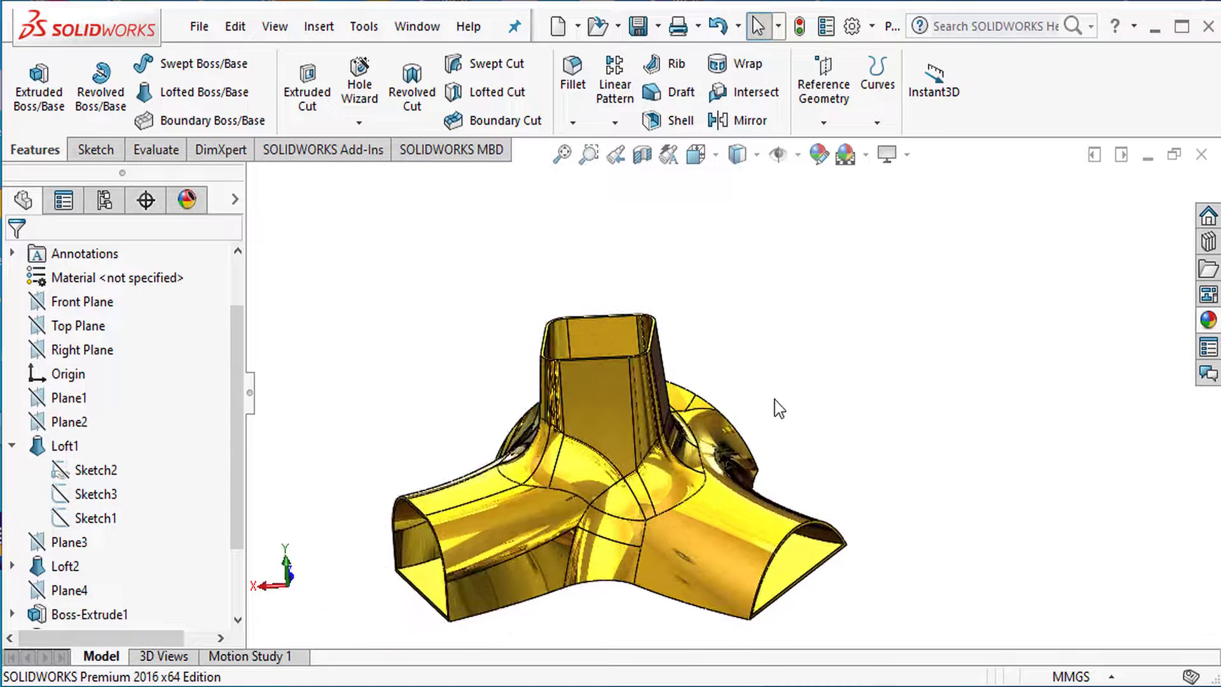
Orbit the finished brass three-way connector to view it from another side.
middle_click_drag(774, 398, 986, 604)
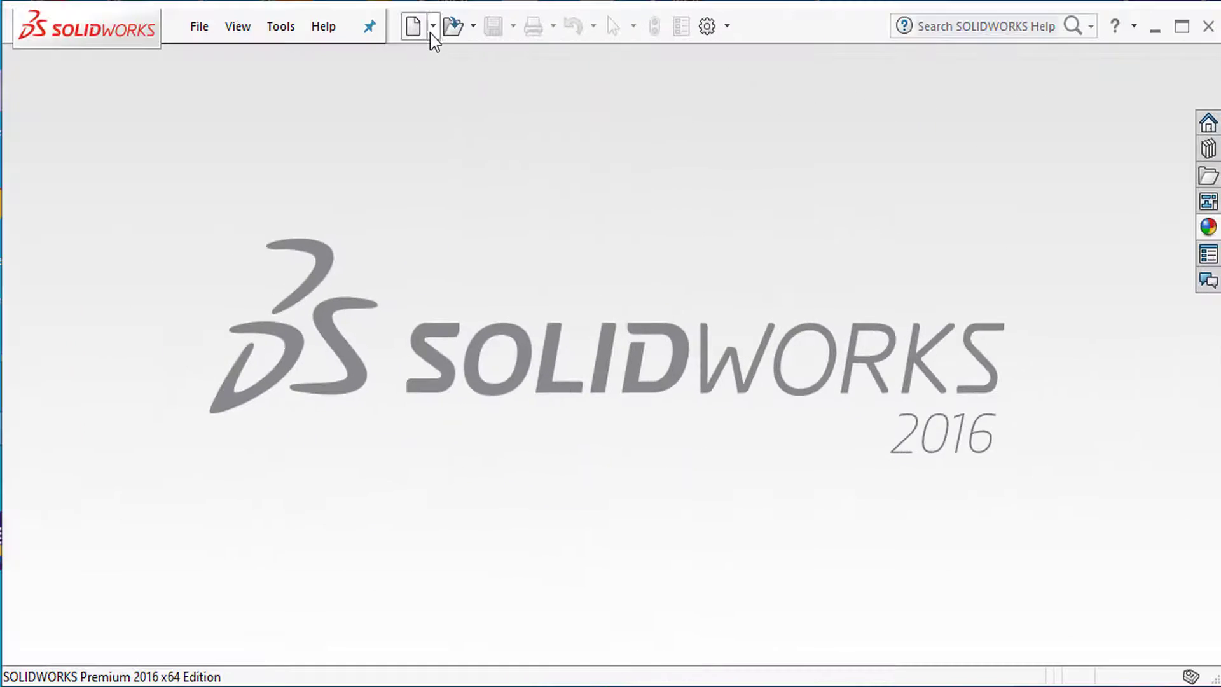
Create a new part in MMGS millimetre units with a Plain White scene background.
left_click(432, 28)
left_click(445, 63)
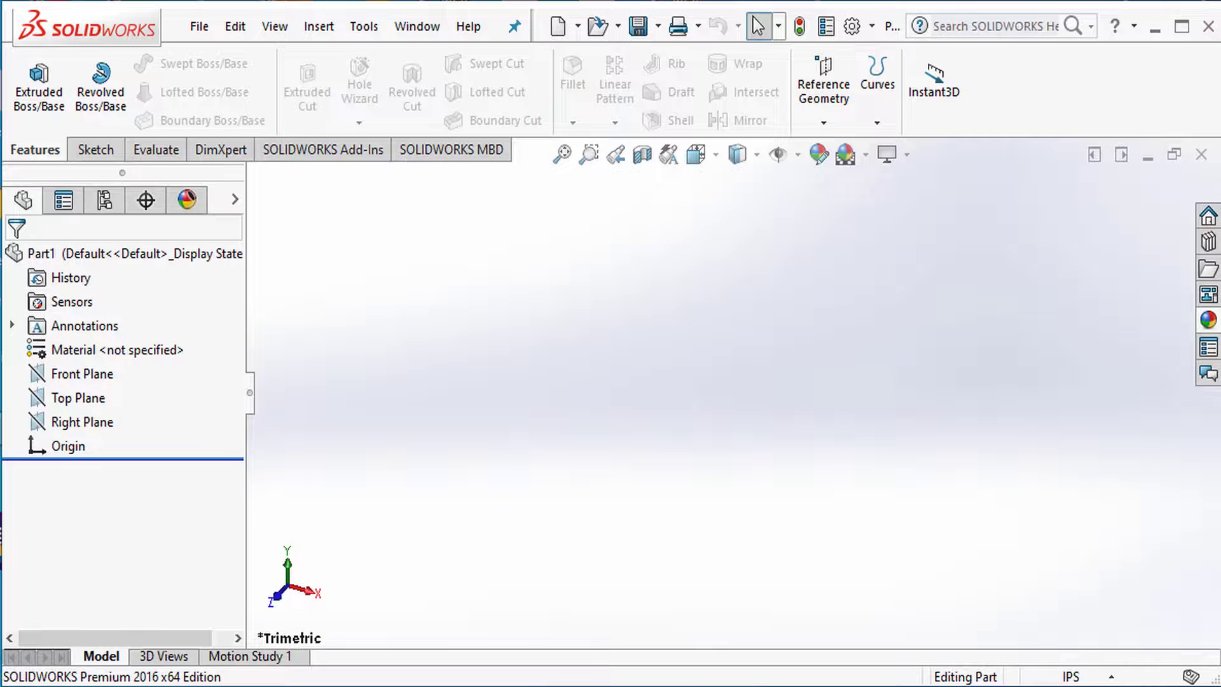
left_click(1107, 681)
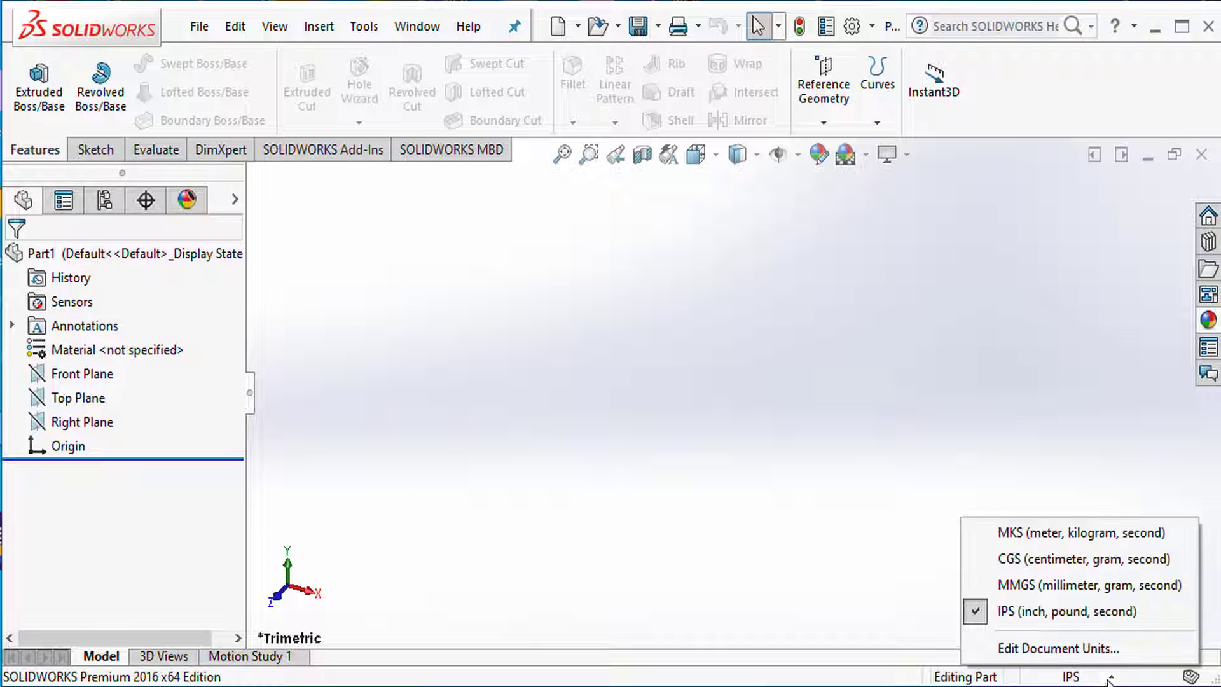
left_click(1018, 585)
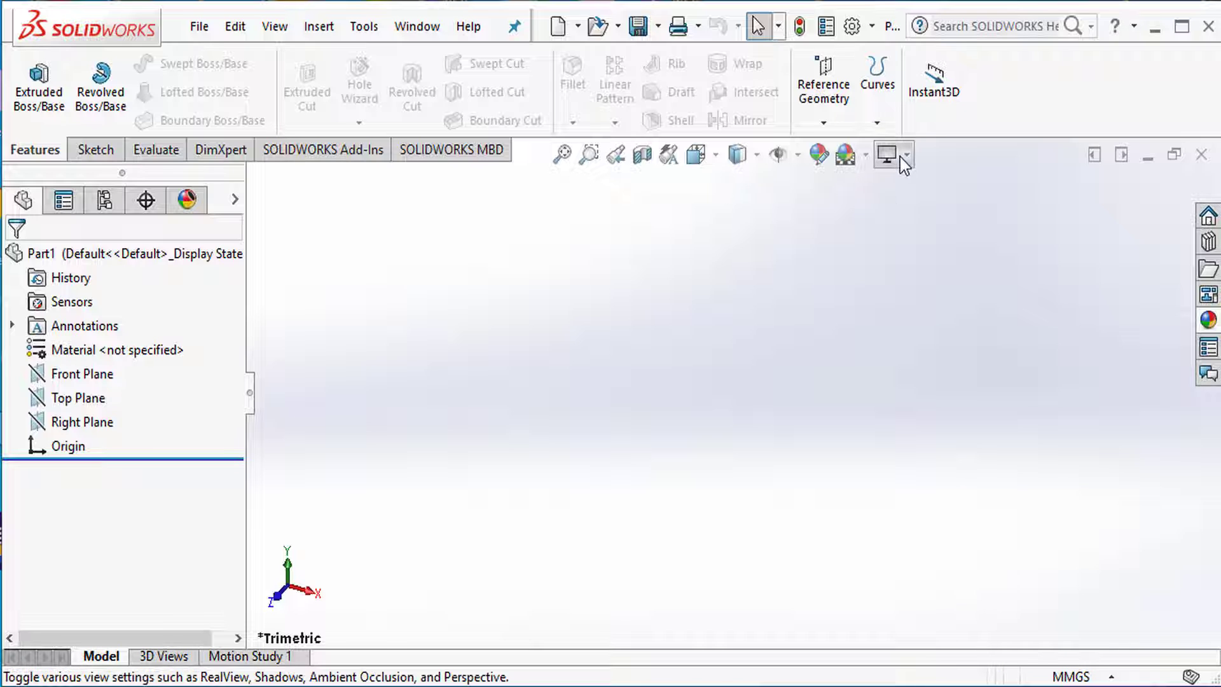
left_click(845, 154)
left_click(897, 185)
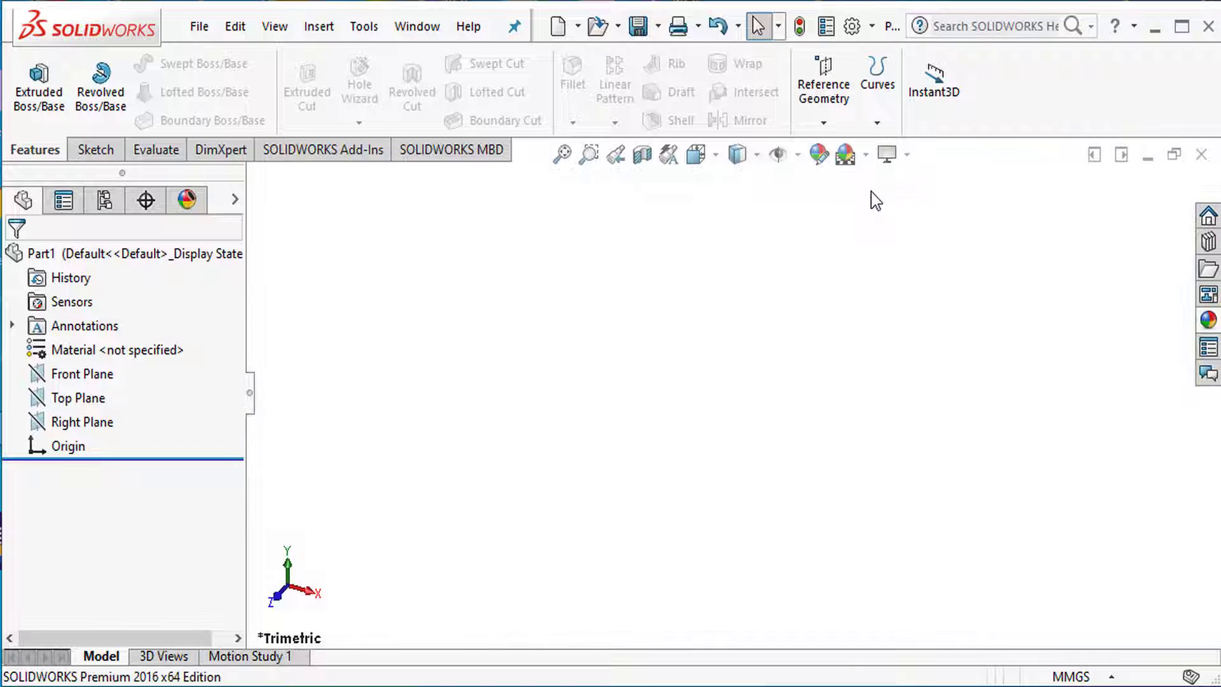
Raise the part's shaded image quality to 0.16025641 mm deviation with finer wireframe.
left_click(852, 26)
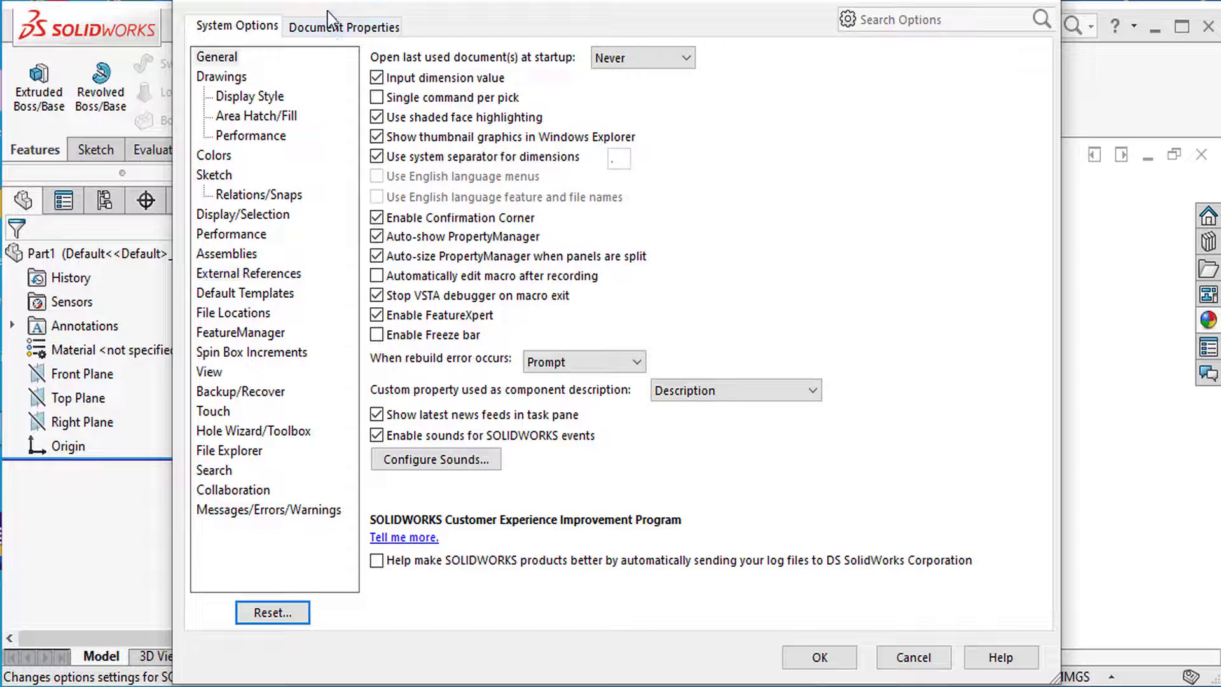
left_click(332, 28)
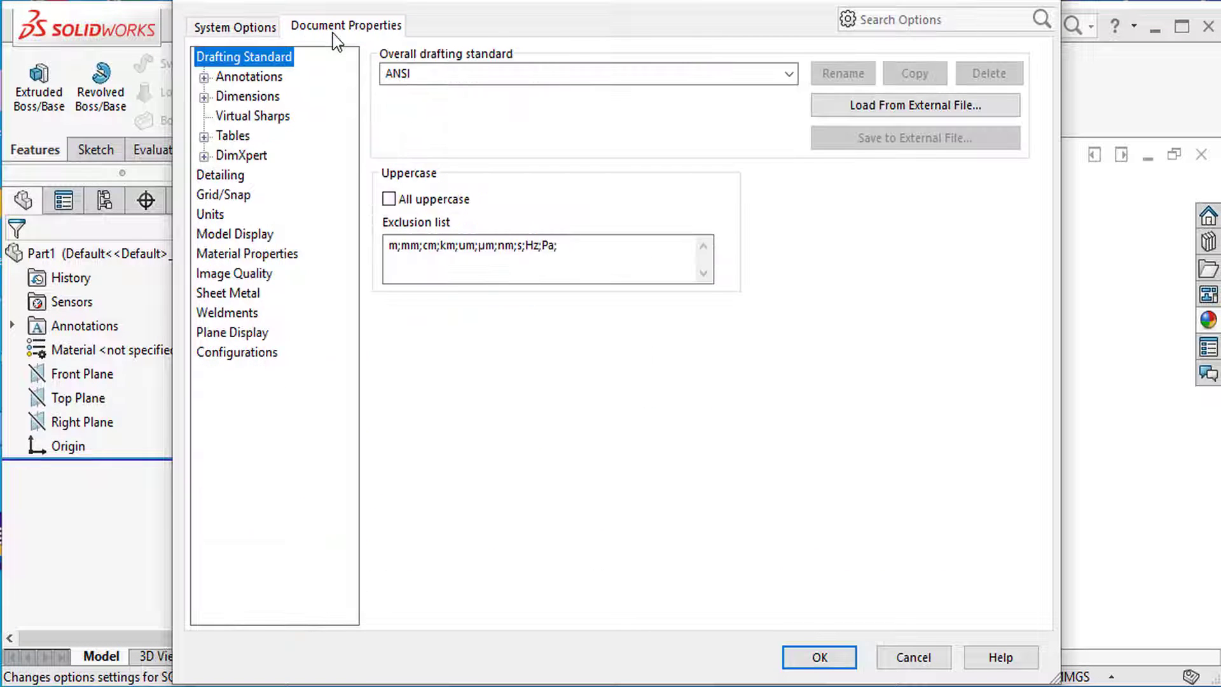
left_click(270, 274)
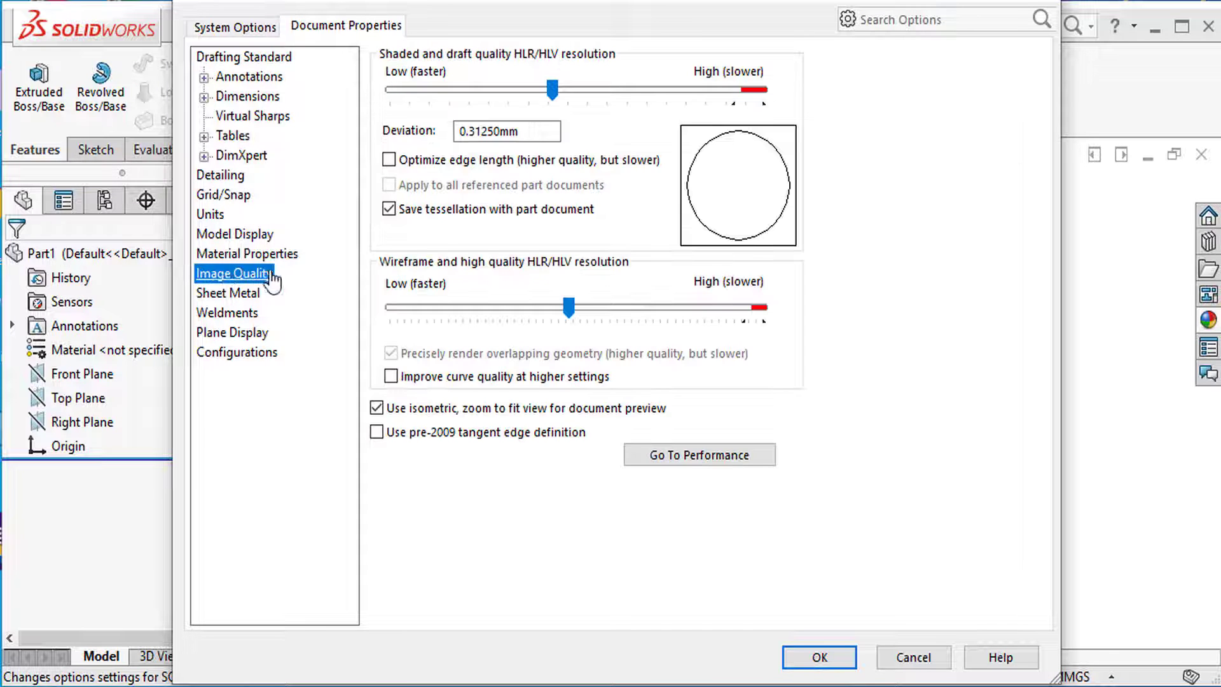
left_click_drag(556, 94, 665, 97)
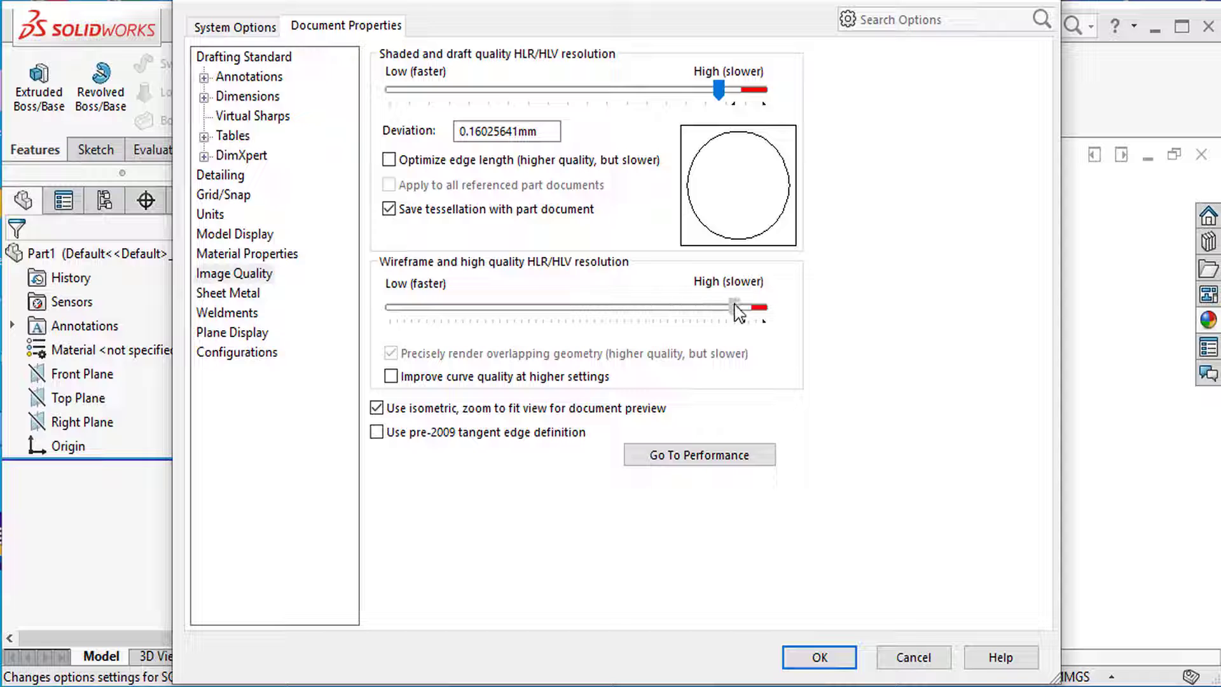
left_click(782, 648)
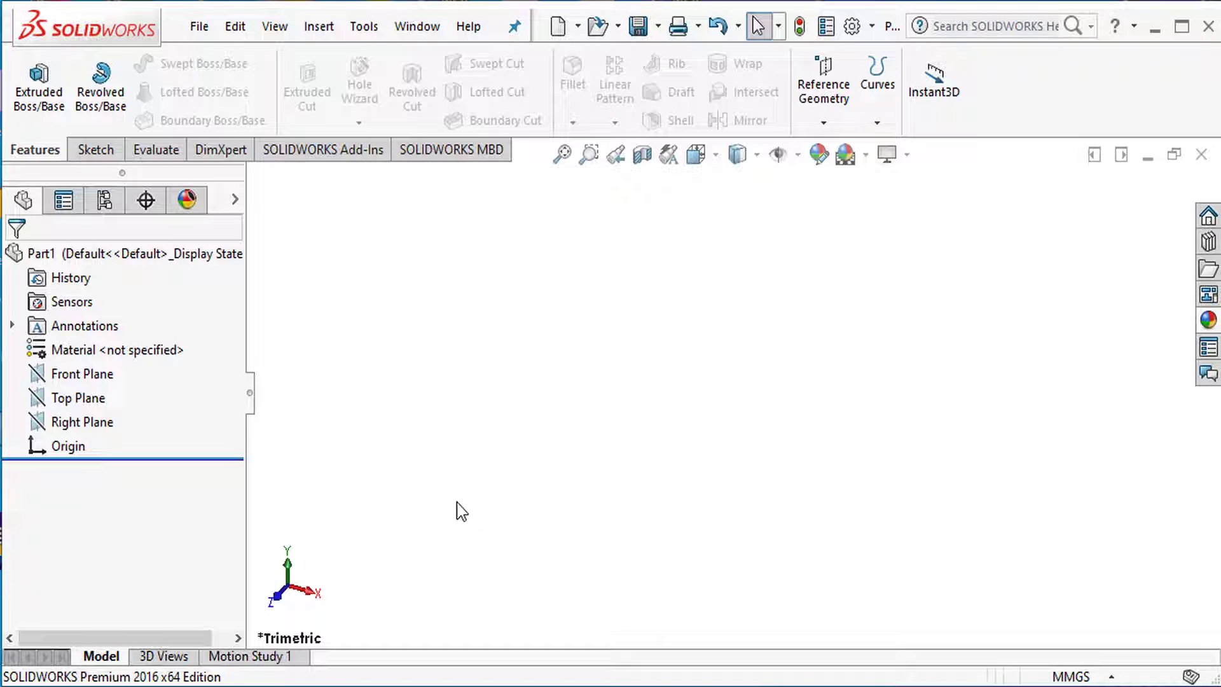
Start a sketch on the Top Plane and draw a vertical line down from the origin.
left_click(90, 402)
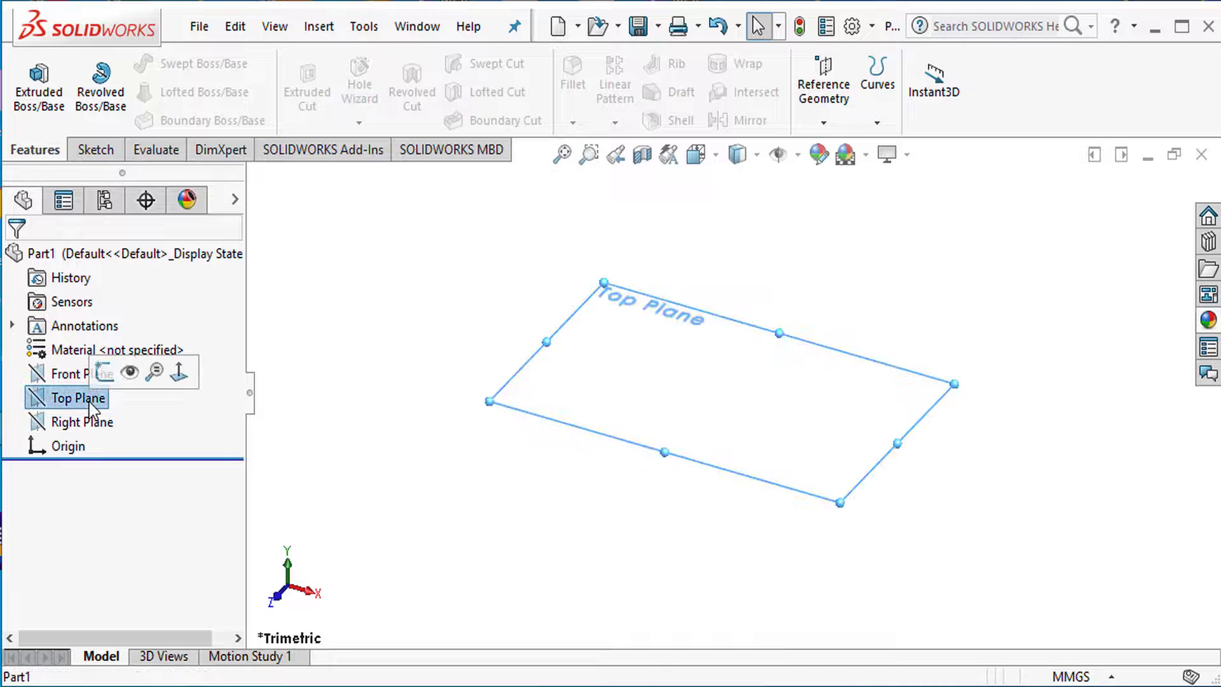
left_click(89, 371)
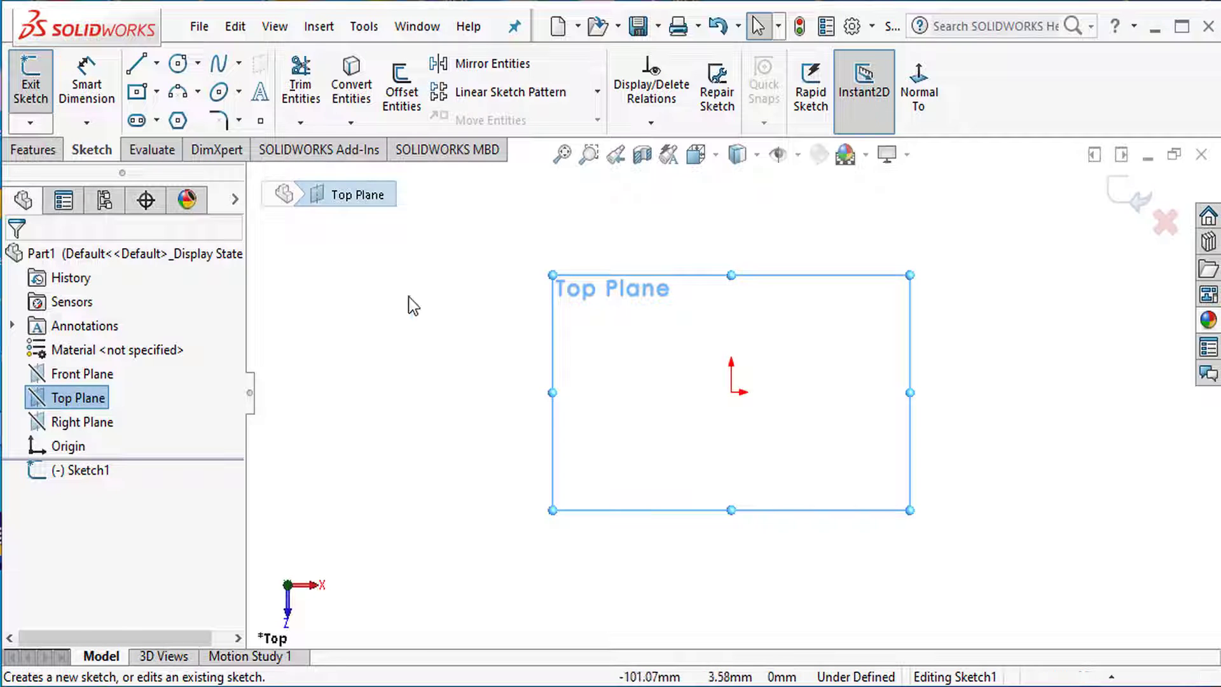
left_click(138, 69)
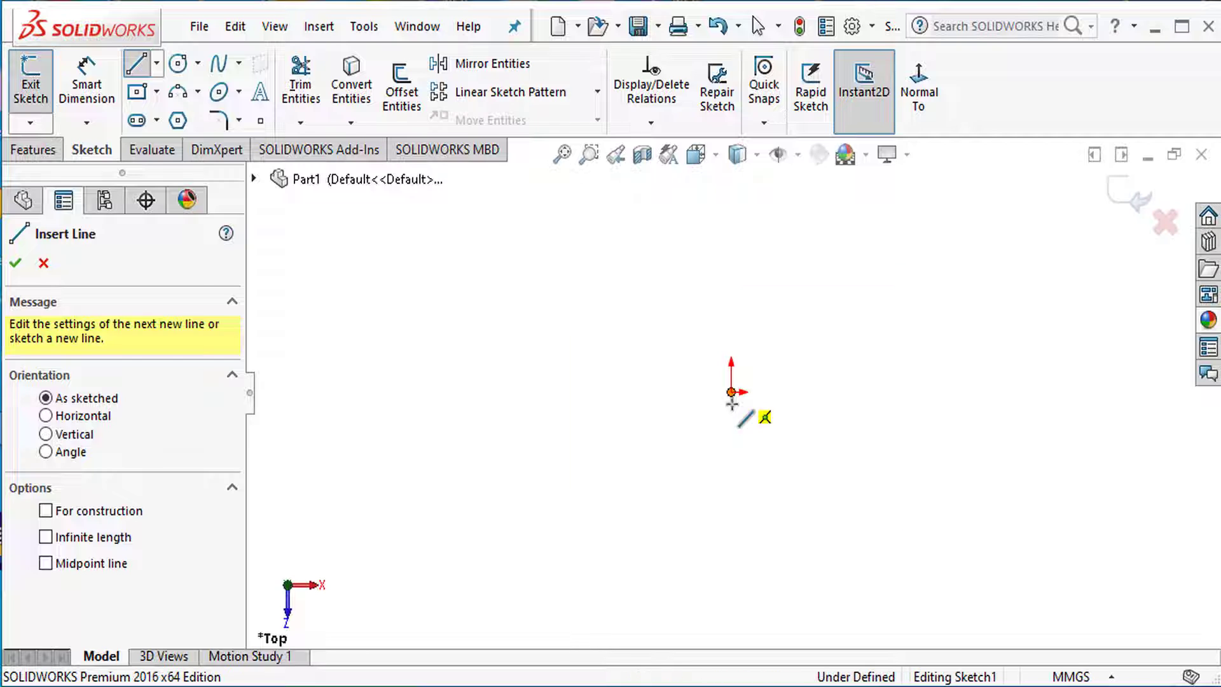
left_click(731, 393)
left_click(731, 558)
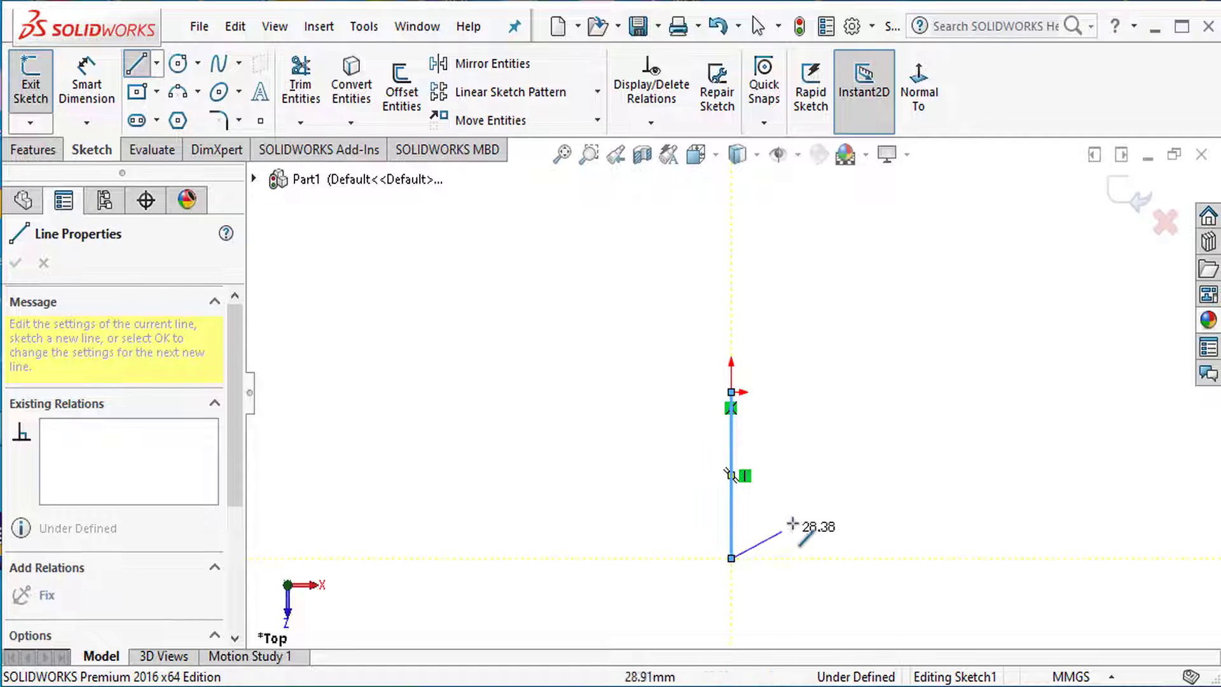
right_click(800, 470)
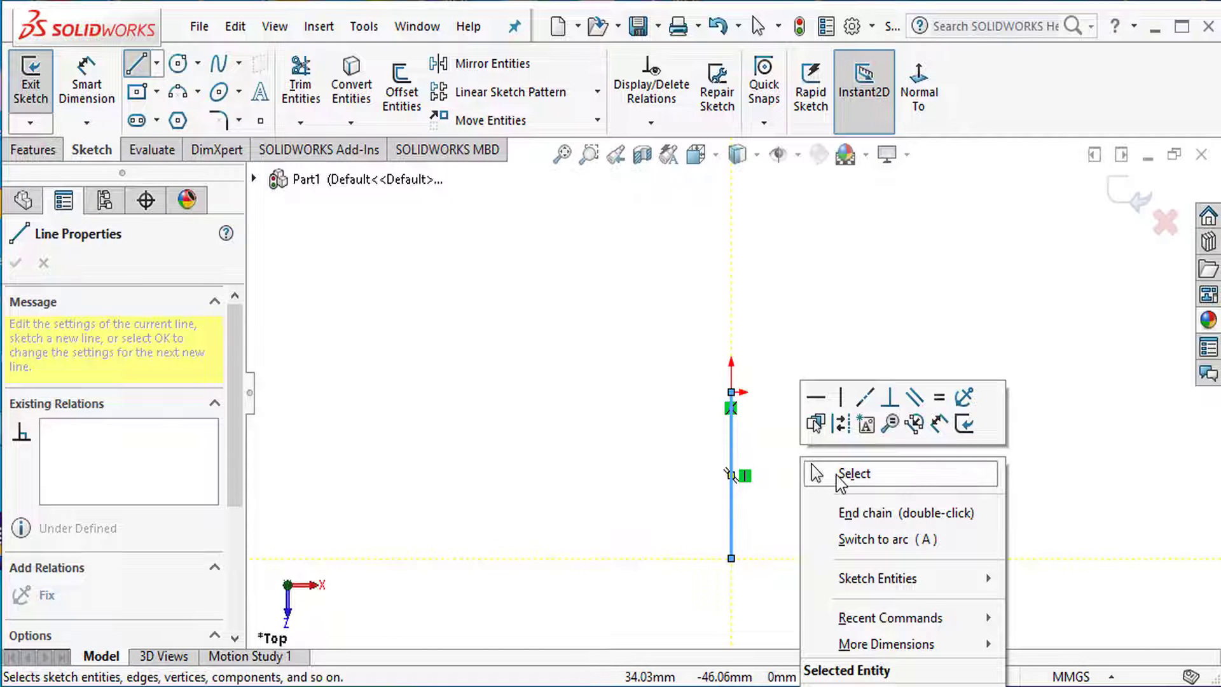
left_click(839, 475)
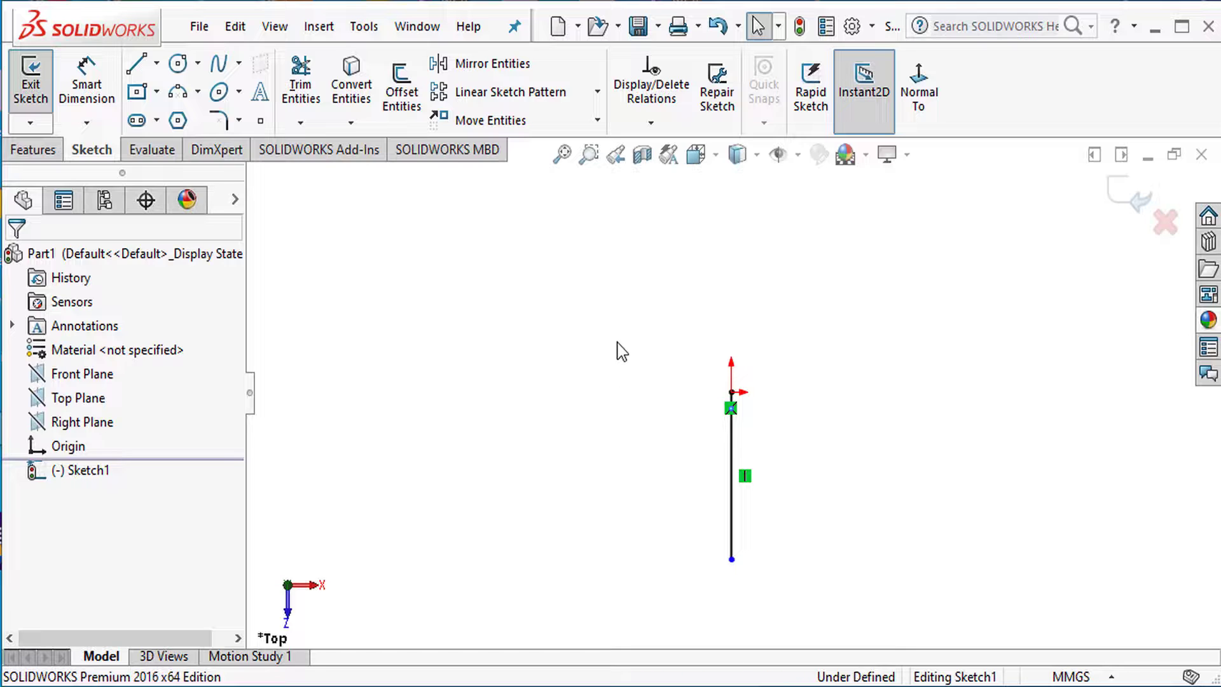
Draw two diagonal lines from the origin, one rising right and one rising left.
right_click_drag(617, 343, 540, 345)
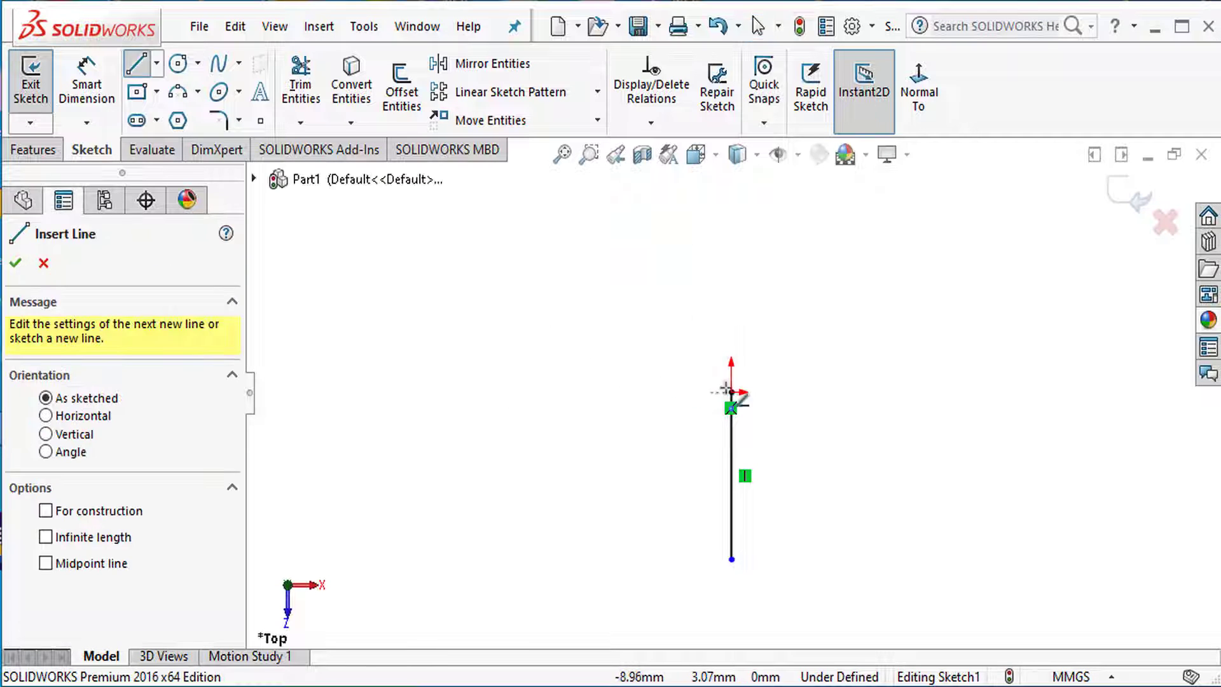
left_click(731, 391)
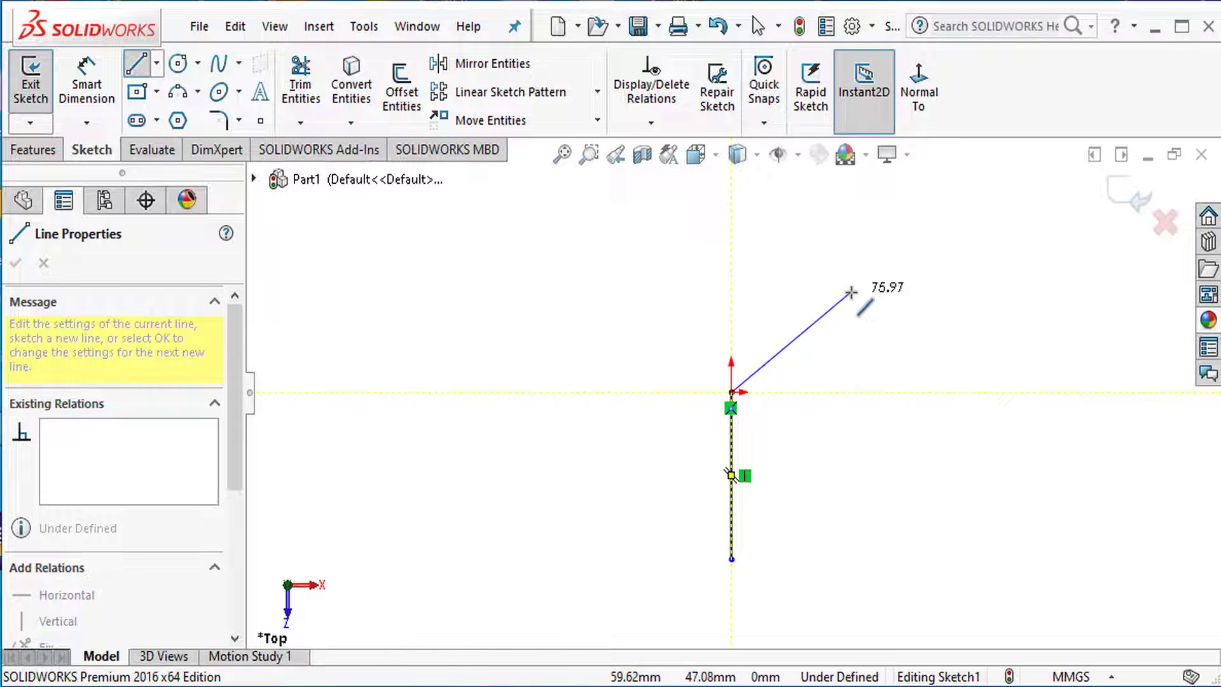
left_click(869, 267)
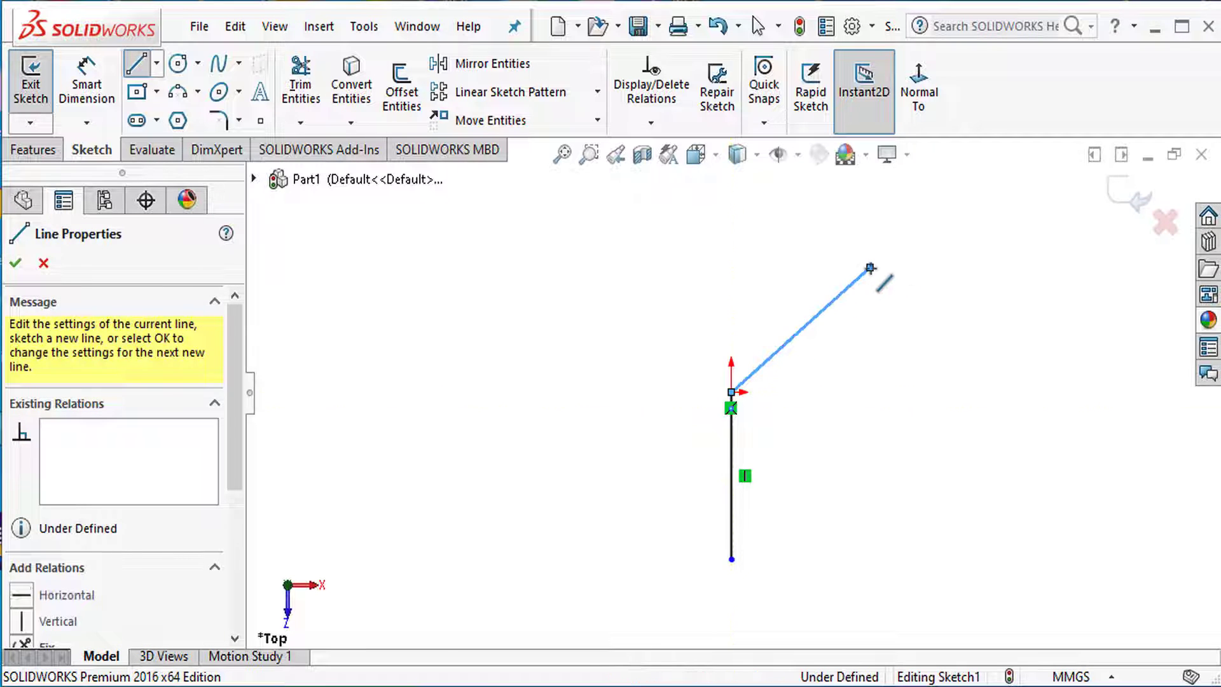
right_click(903, 290)
left_click(915, 301)
right_click_drag(658, 370, 593, 377)
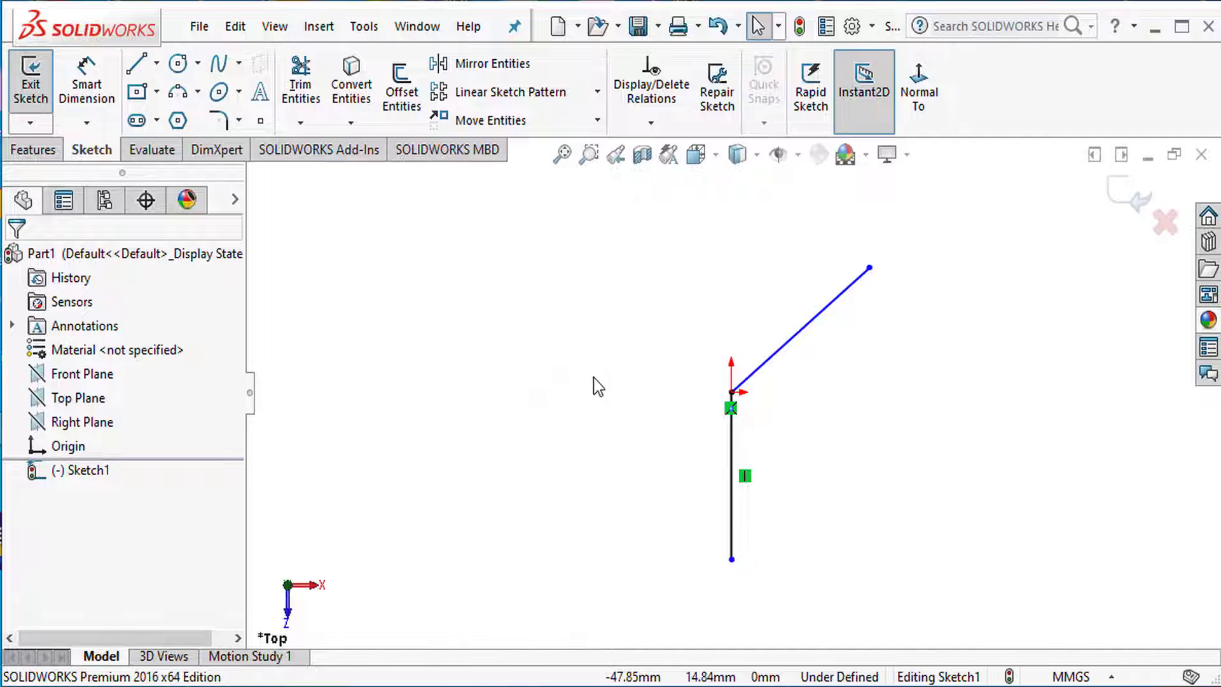
left_click(731, 391)
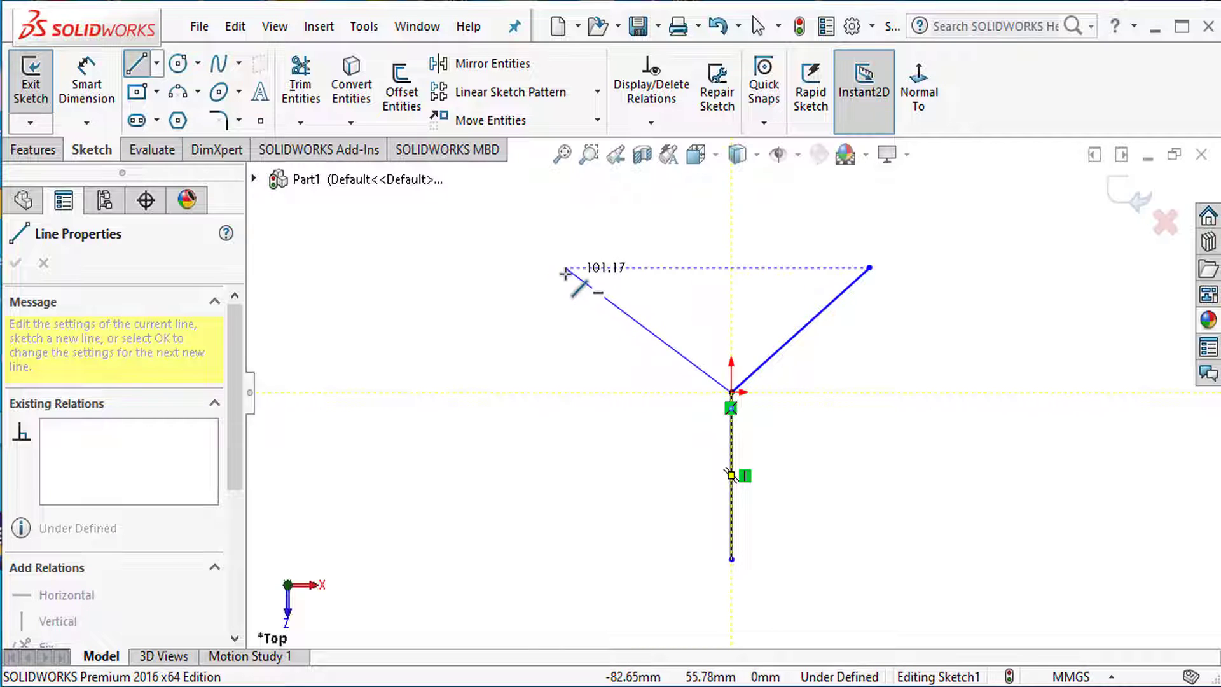
left_click(565, 268)
key("Escape")
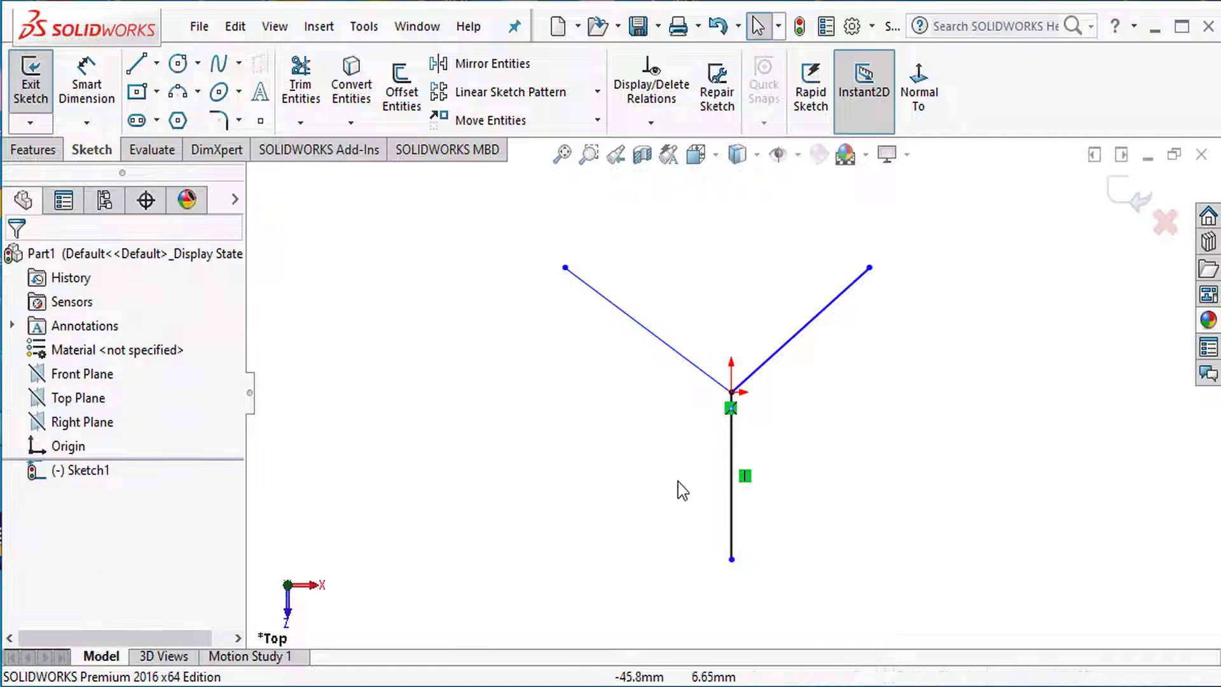
Make the vertical and both diagonal lines equal in length.
left_click(731, 463)
left_click(799, 332, "ctrl")
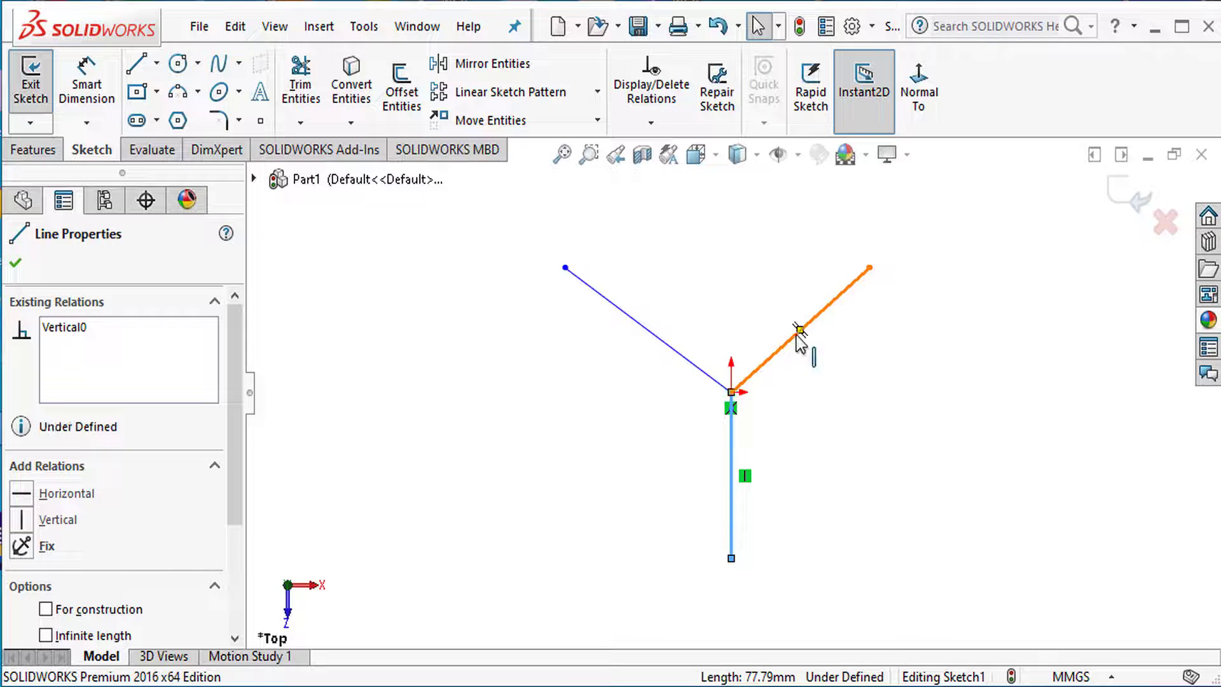
left_click(679, 356, "ctrl")
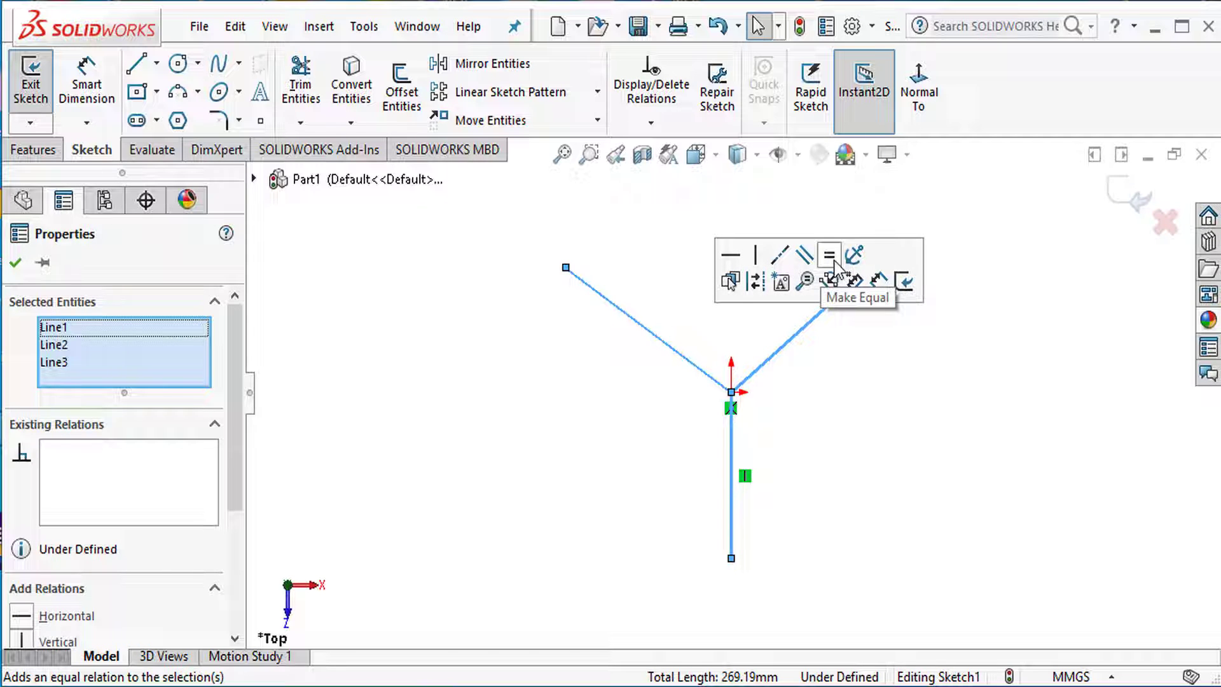
left_click(833, 260)
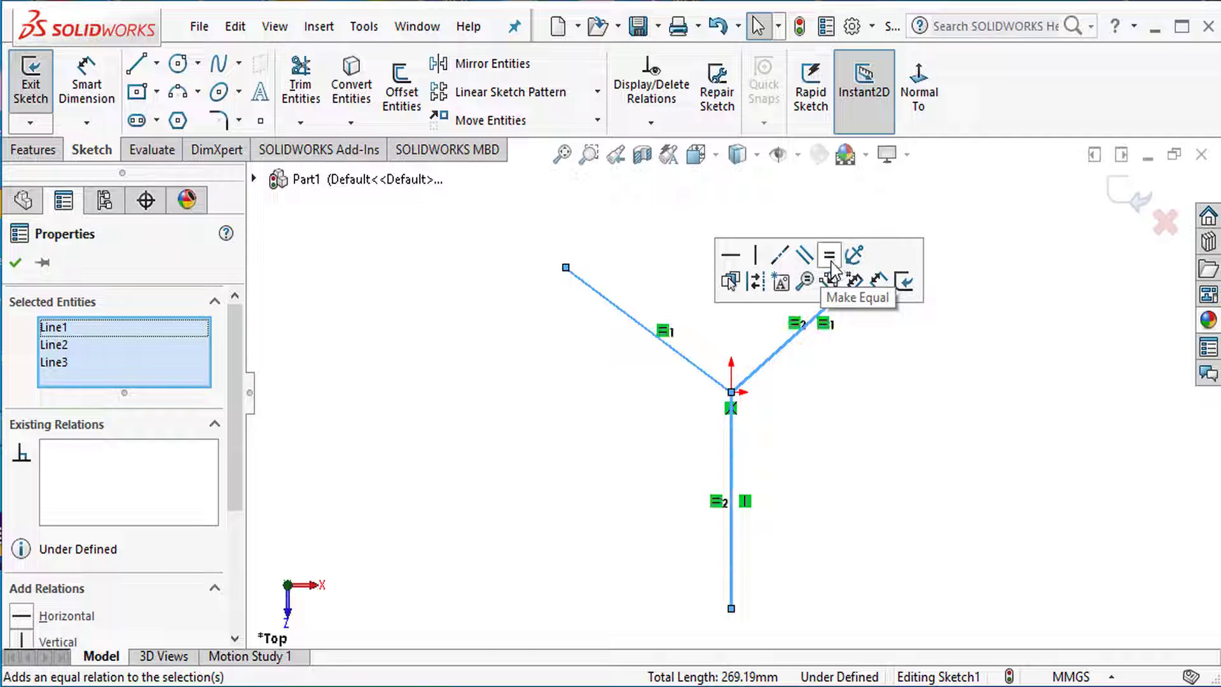
left_click(843, 521)
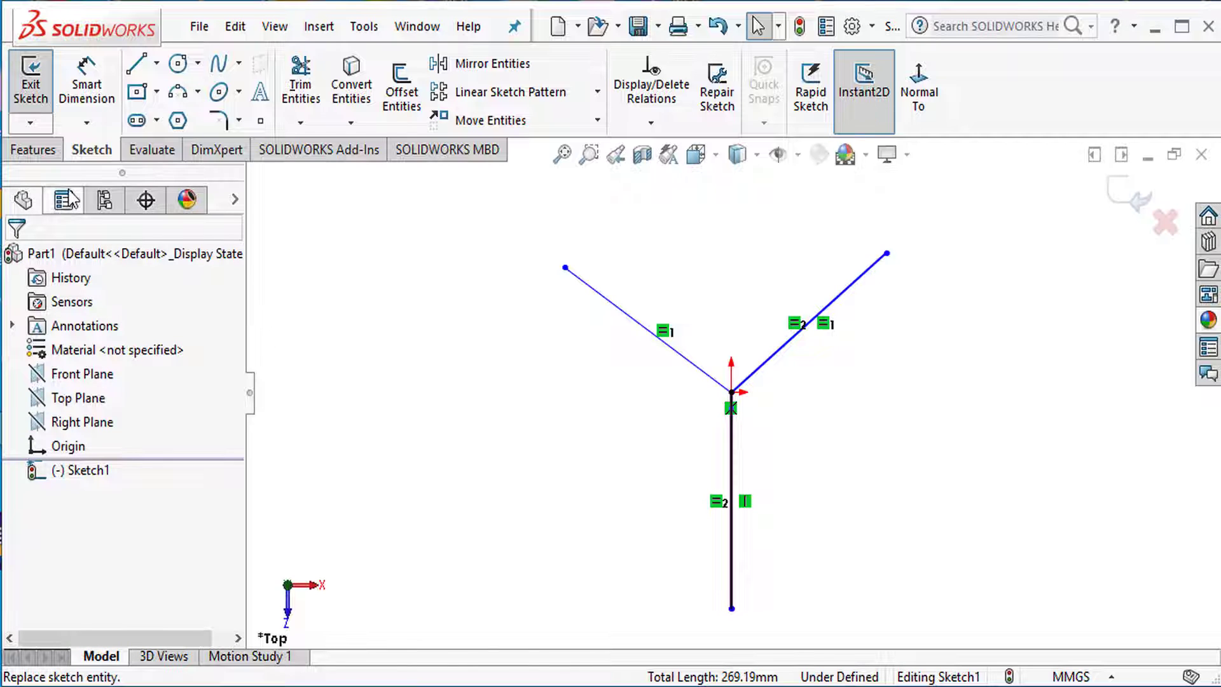
Dimension the vertical line to 100 mm.
left_click(86, 76)
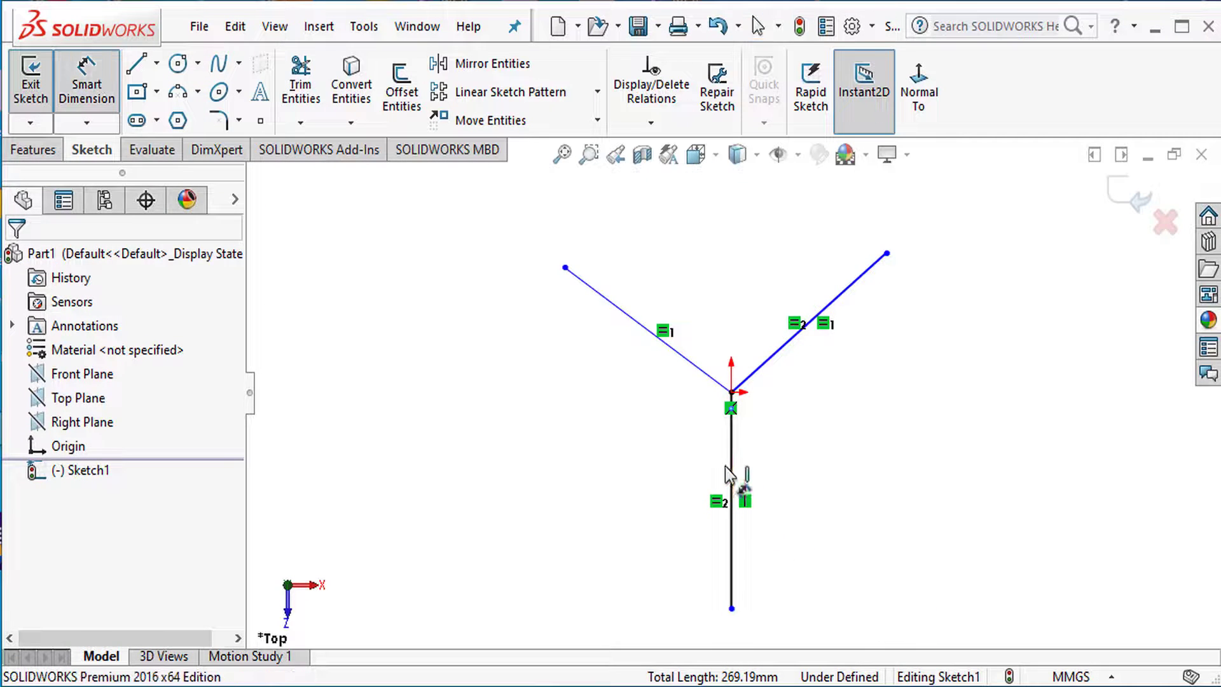
left_click(731, 483)
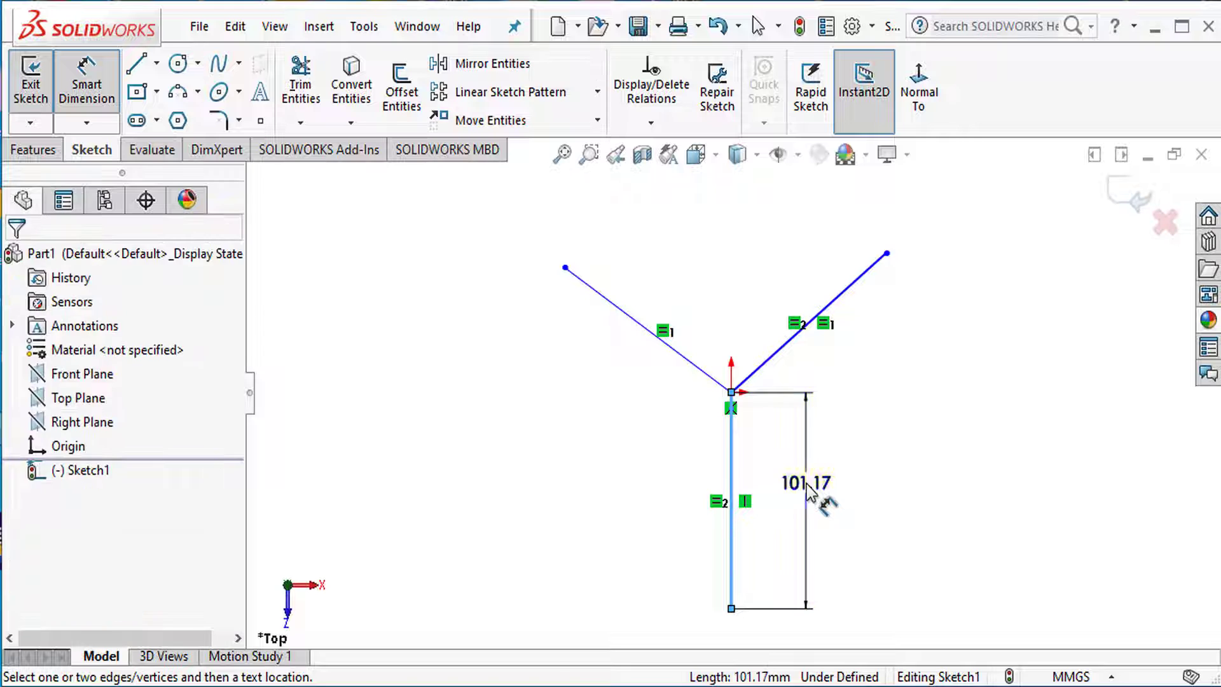
left_click(806, 487)
type("100")
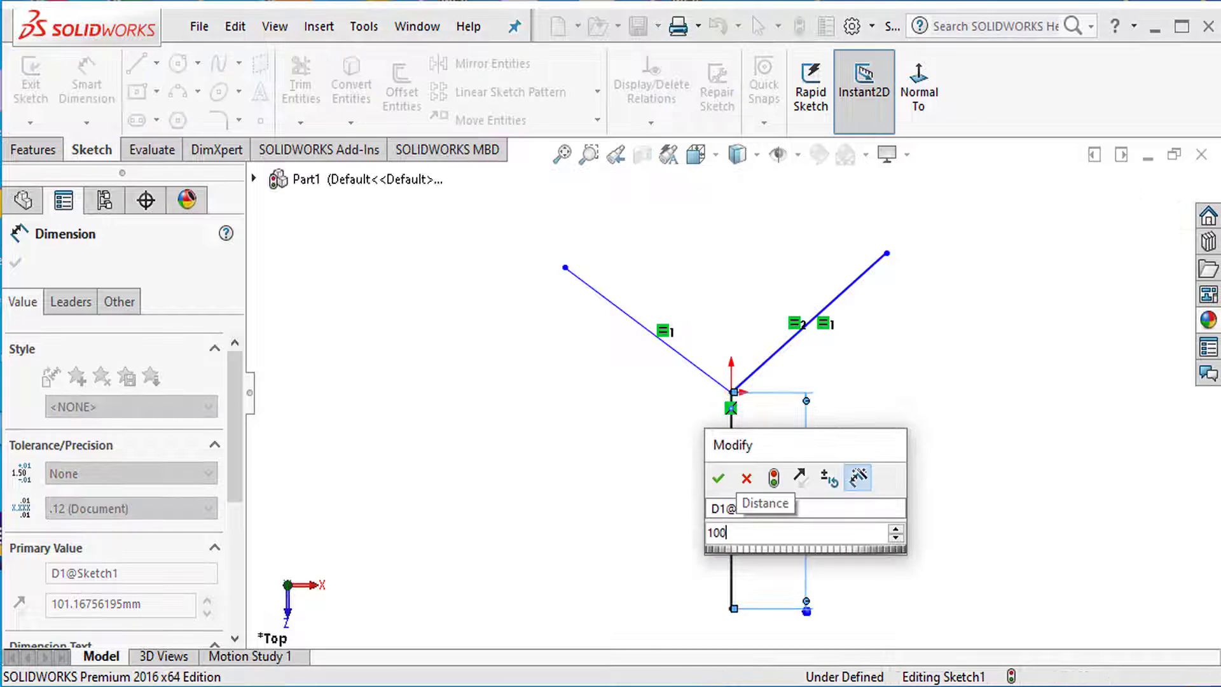
key("Return")
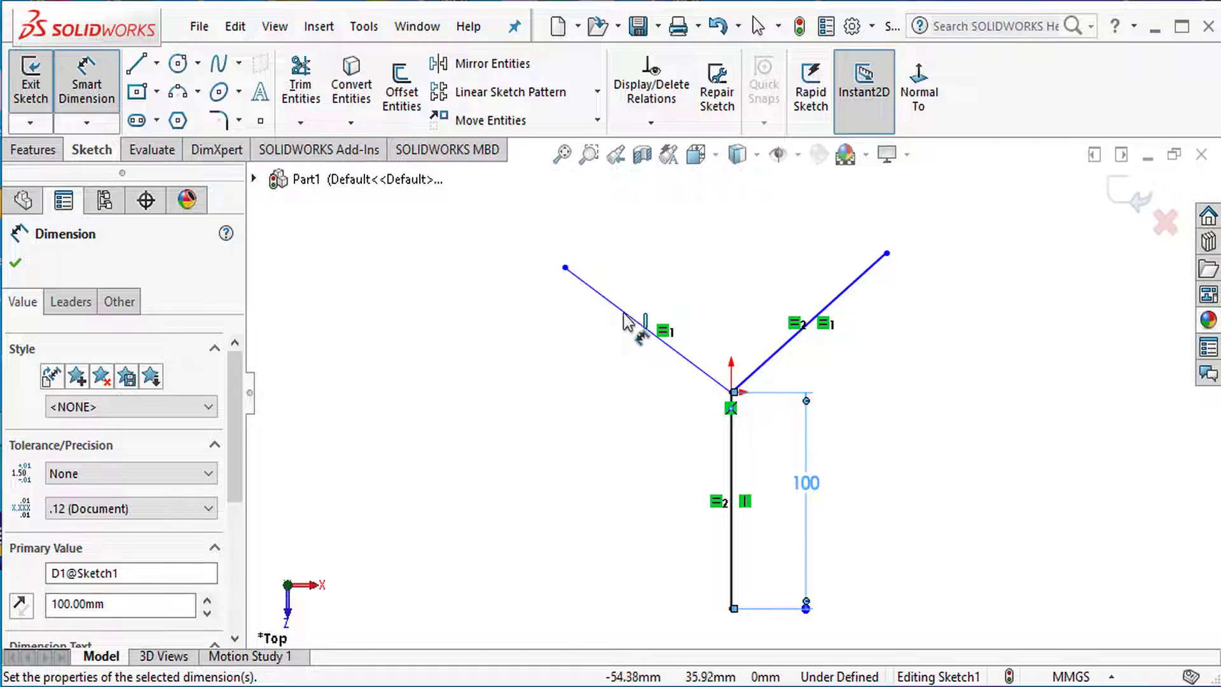
Set 130° between the two upper lines and 115° between the vertical and right lines.
left_click(636, 321)
left_click(785, 343)
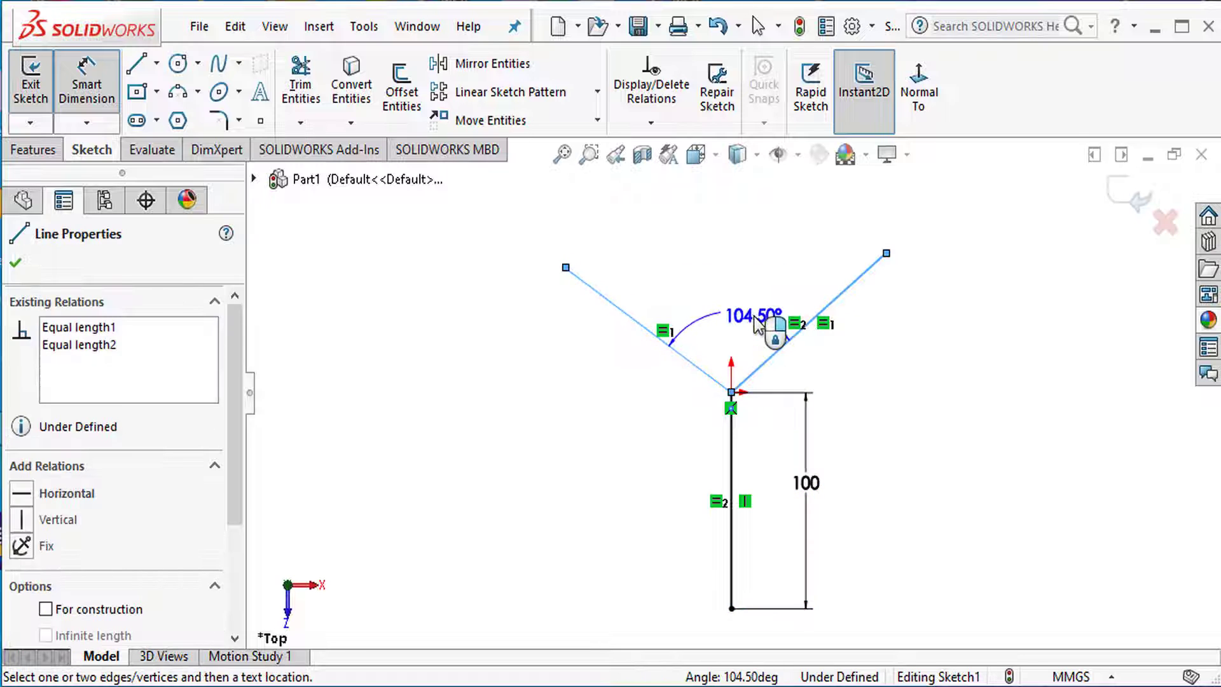
left_click(755, 324)
type("1")
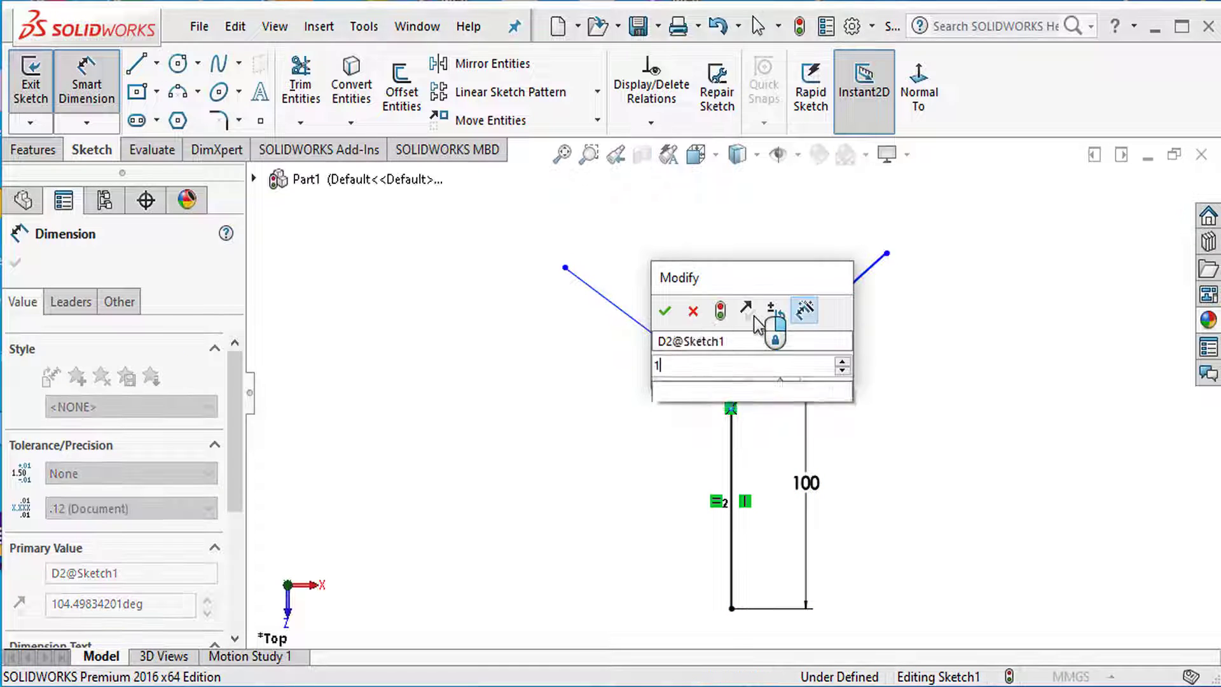
type("30")
key("Return")
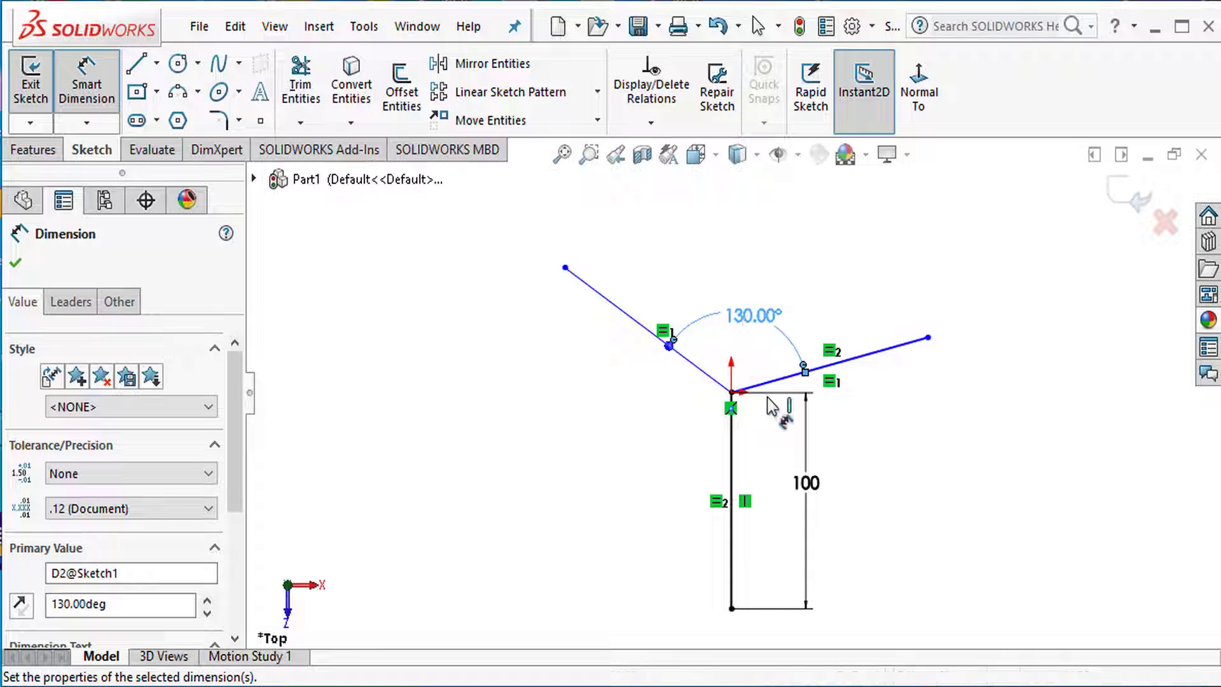
left_click(733, 453)
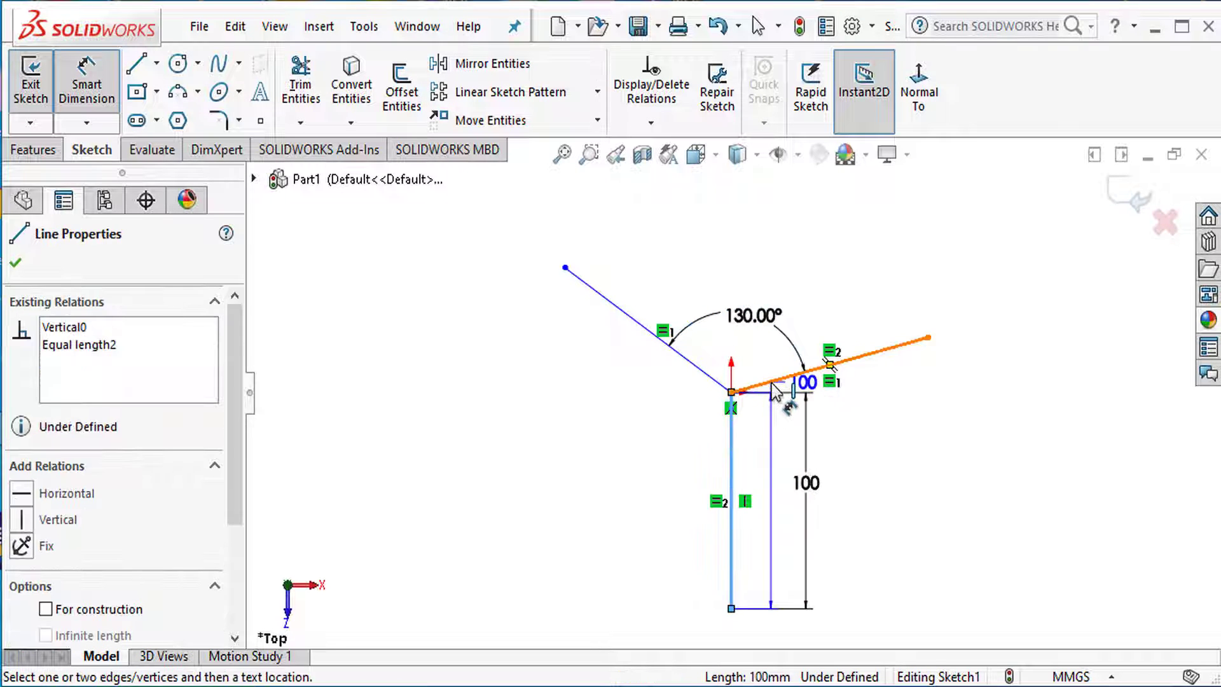
left_click(795, 375)
left_click(775, 435)
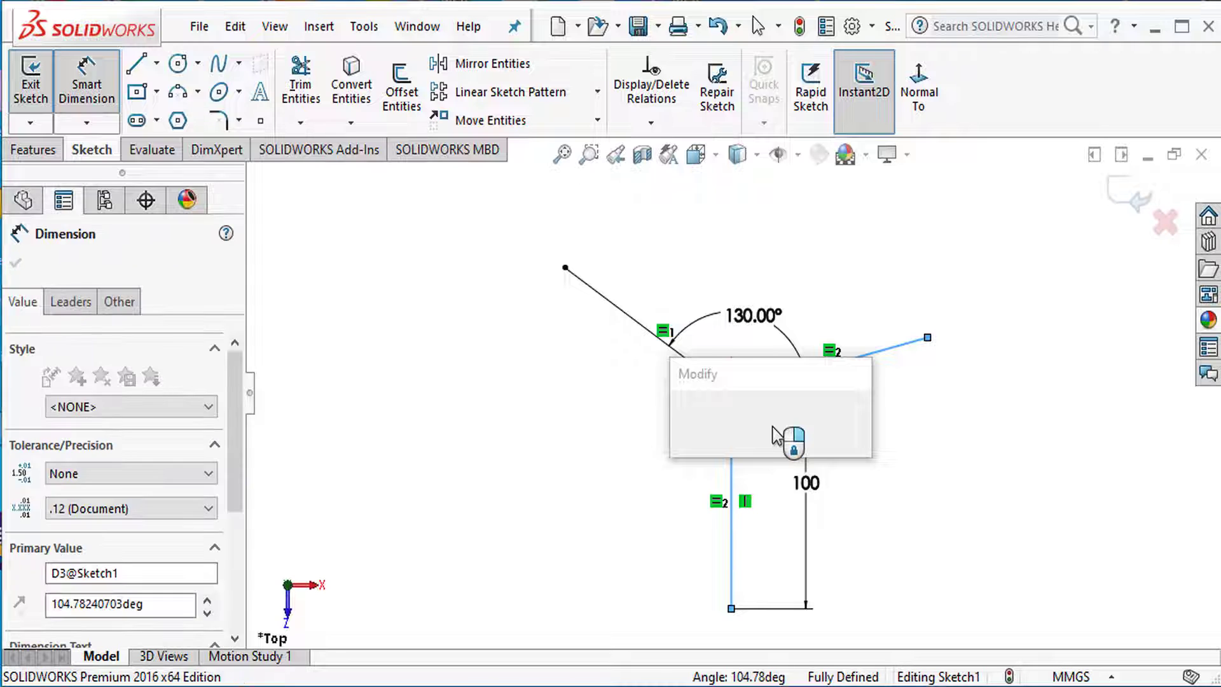
type("115")
key("Return")
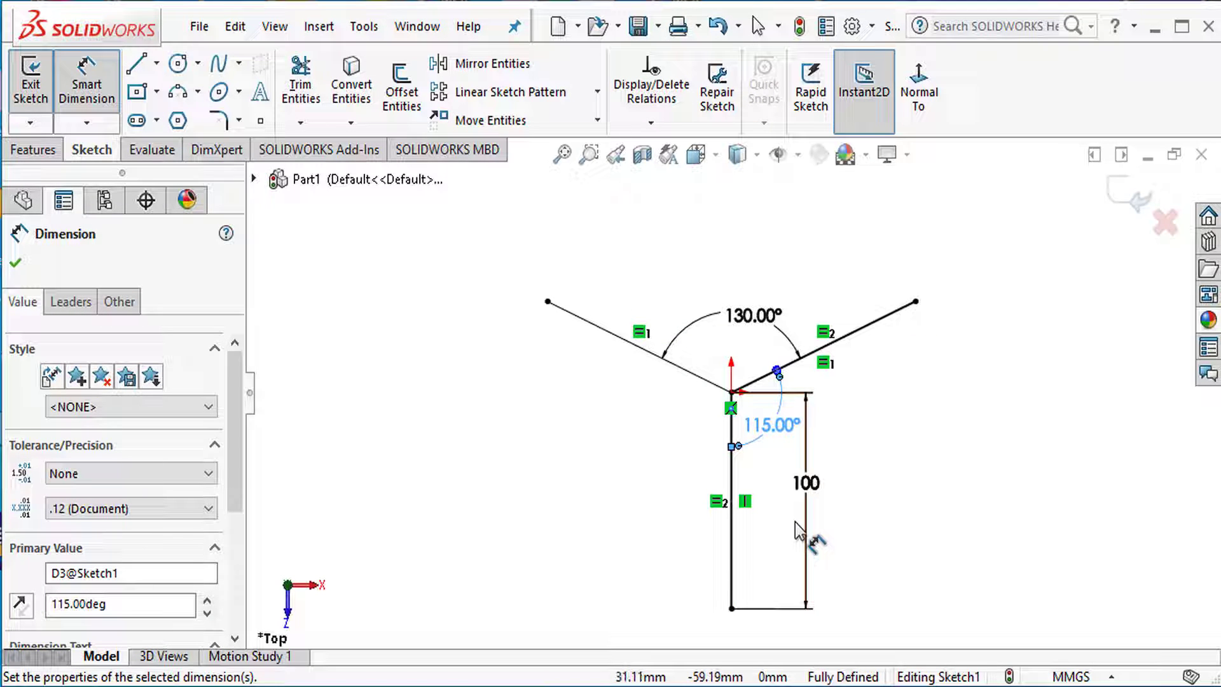
key("Escape")
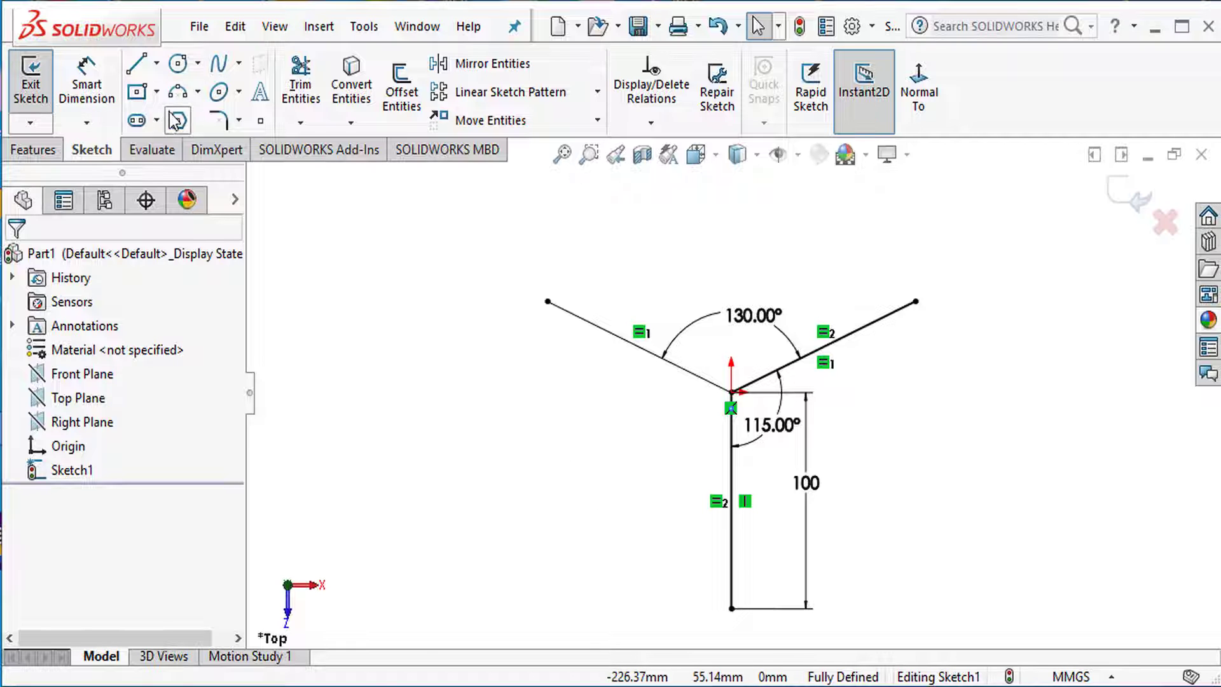
Draw a three-point arc from the vertical line's foot to the right line's tip, radius 160 mm.
left_click(177, 92)
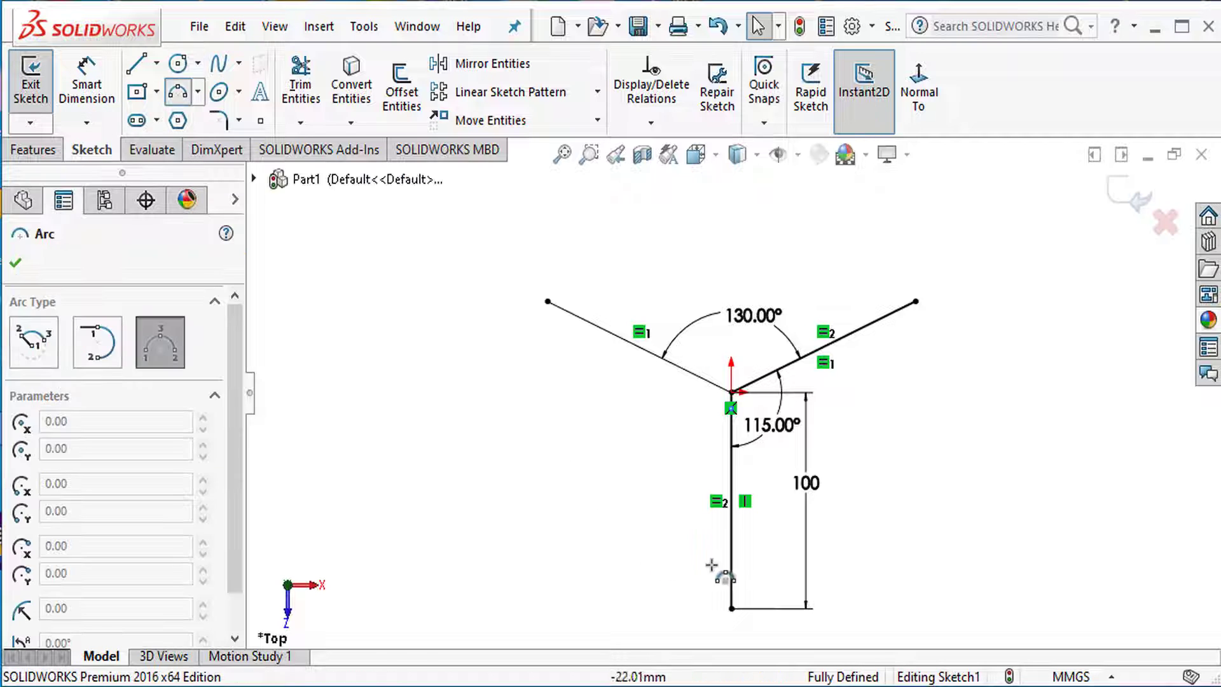
left_click(730, 608)
left_click(915, 301)
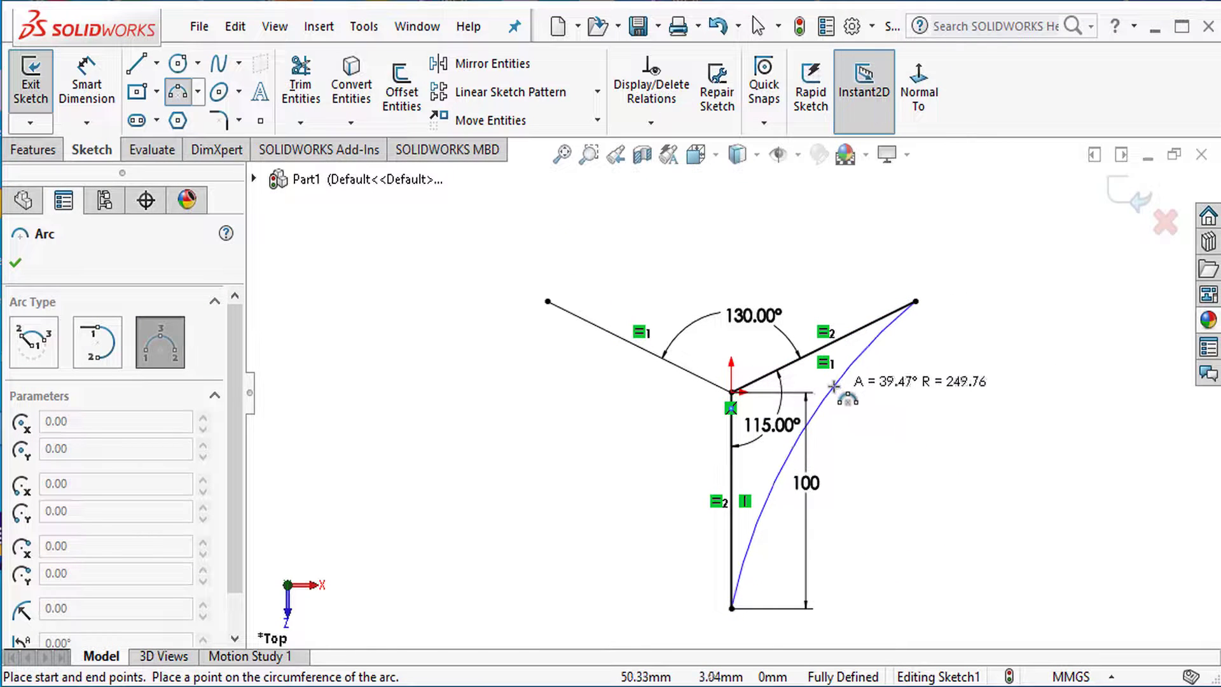
left_click(827, 382)
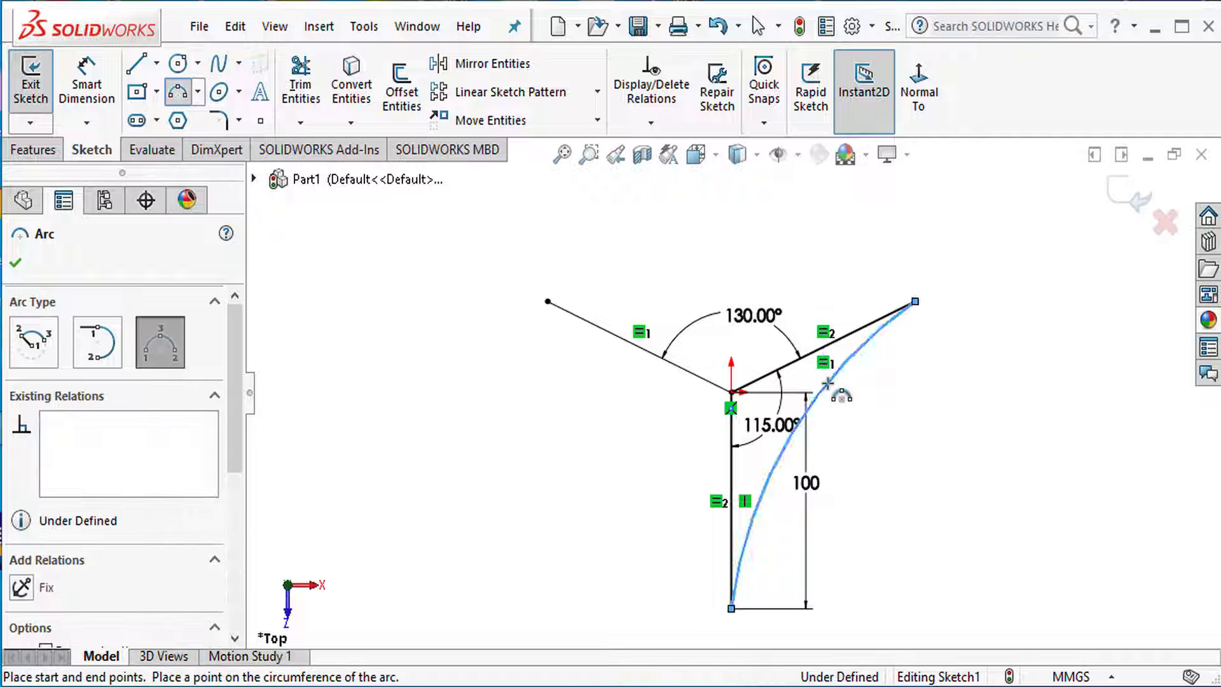
left_click(114, 109)
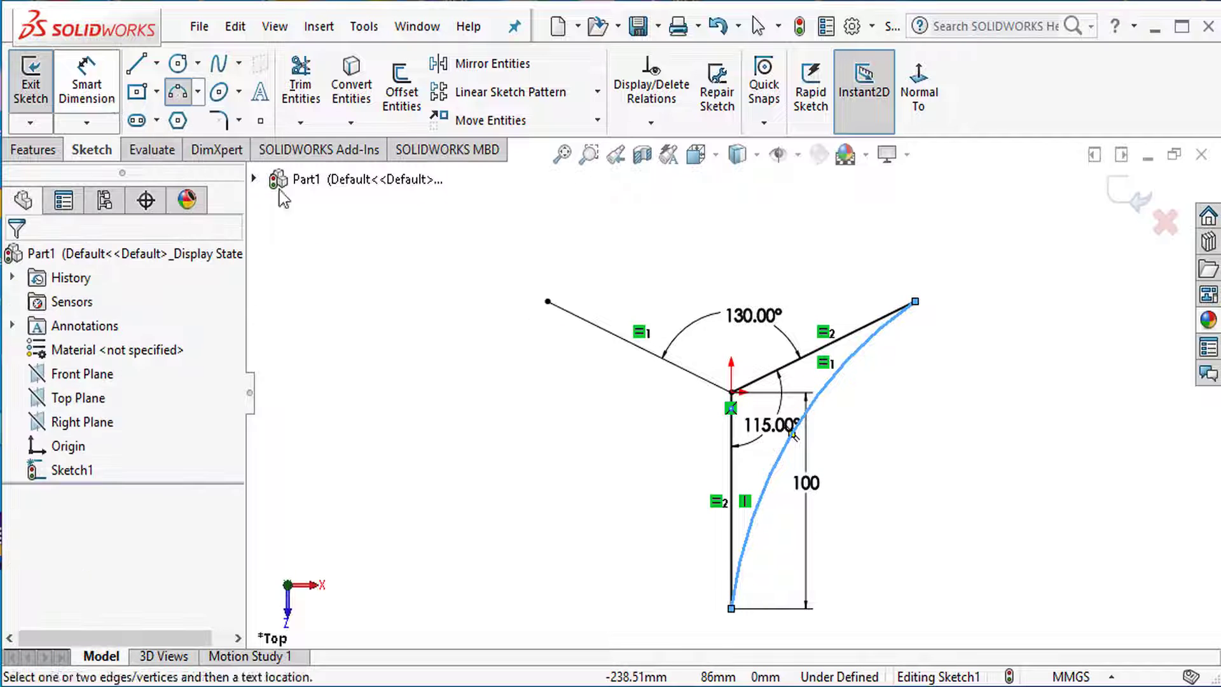
left_click(829, 399)
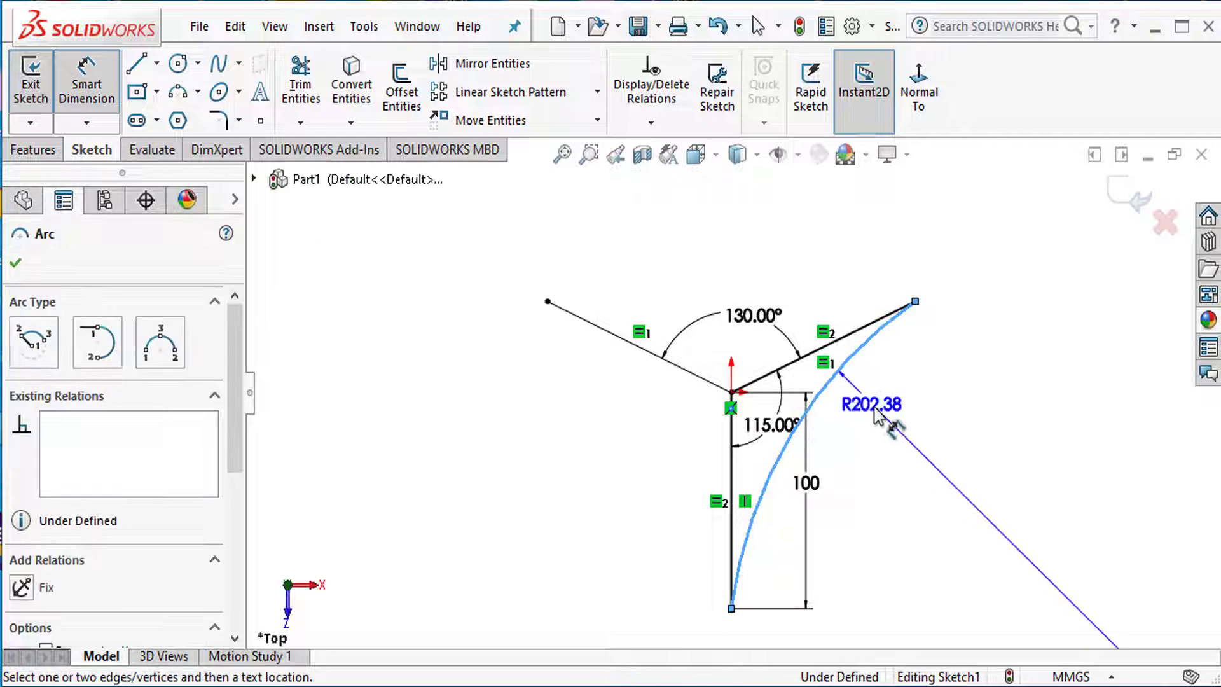
left_click(889, 452)
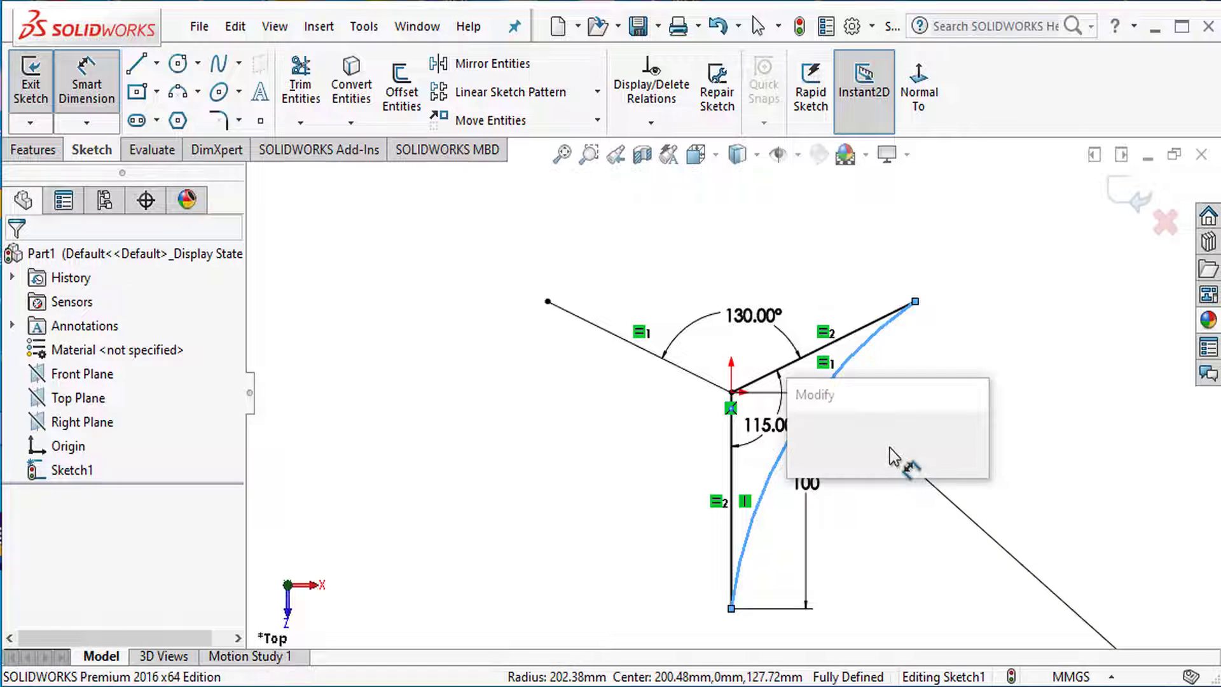
type("160")
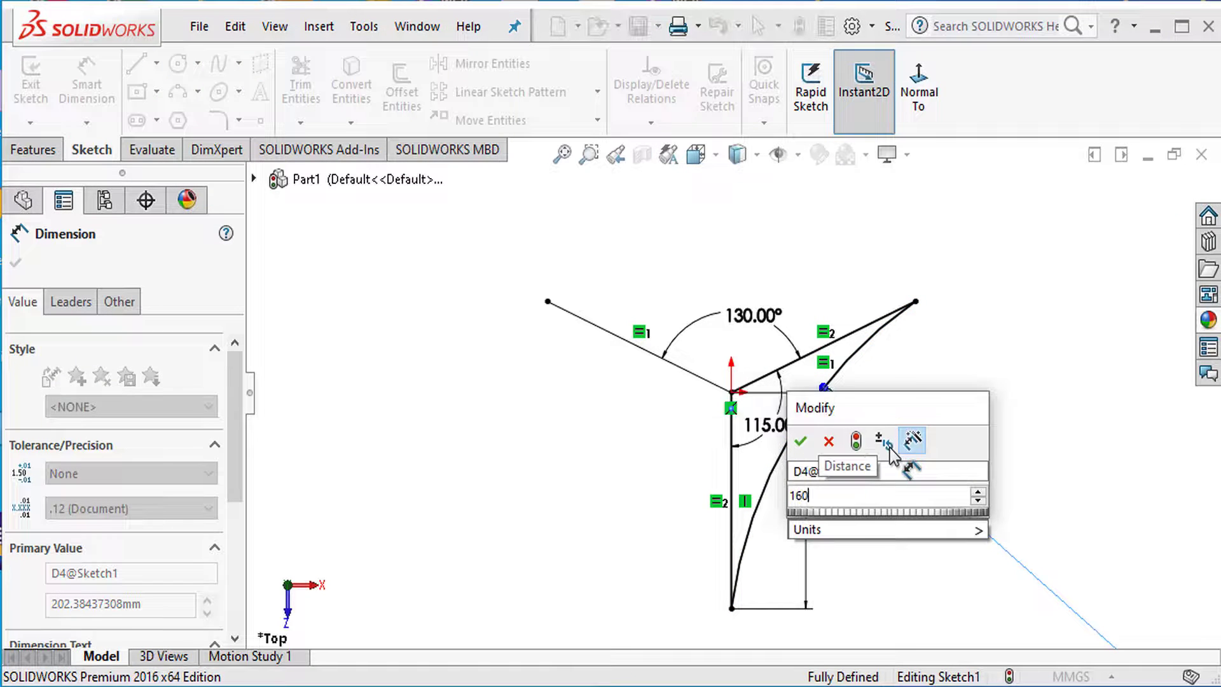
key("Return")
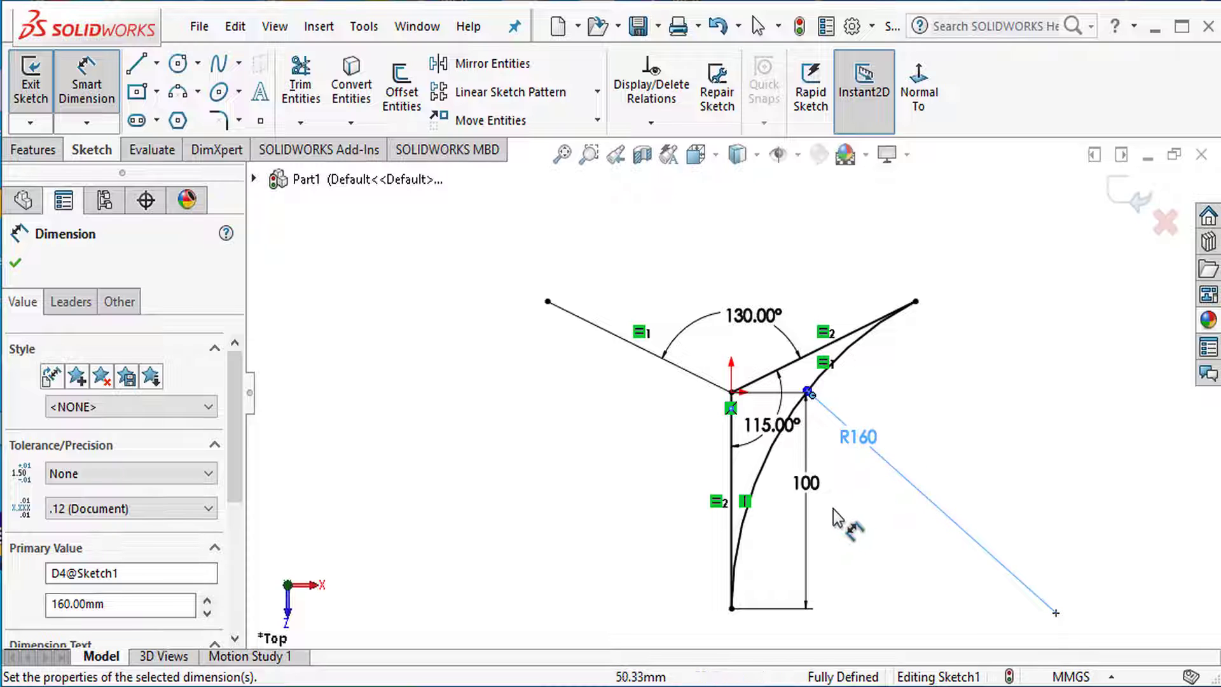
left_click(15, 263)
Convert the three Y lines to construction geometry and exit Sketch1.
left_click(731, 477)
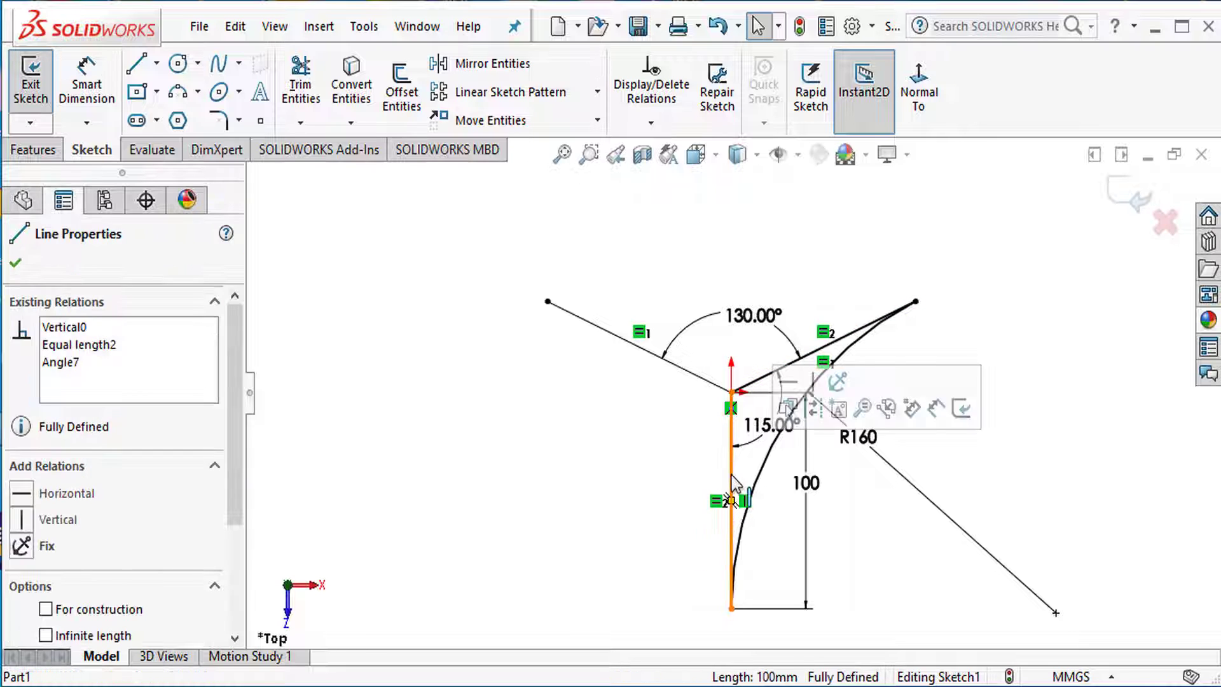
left_click(810, 410)
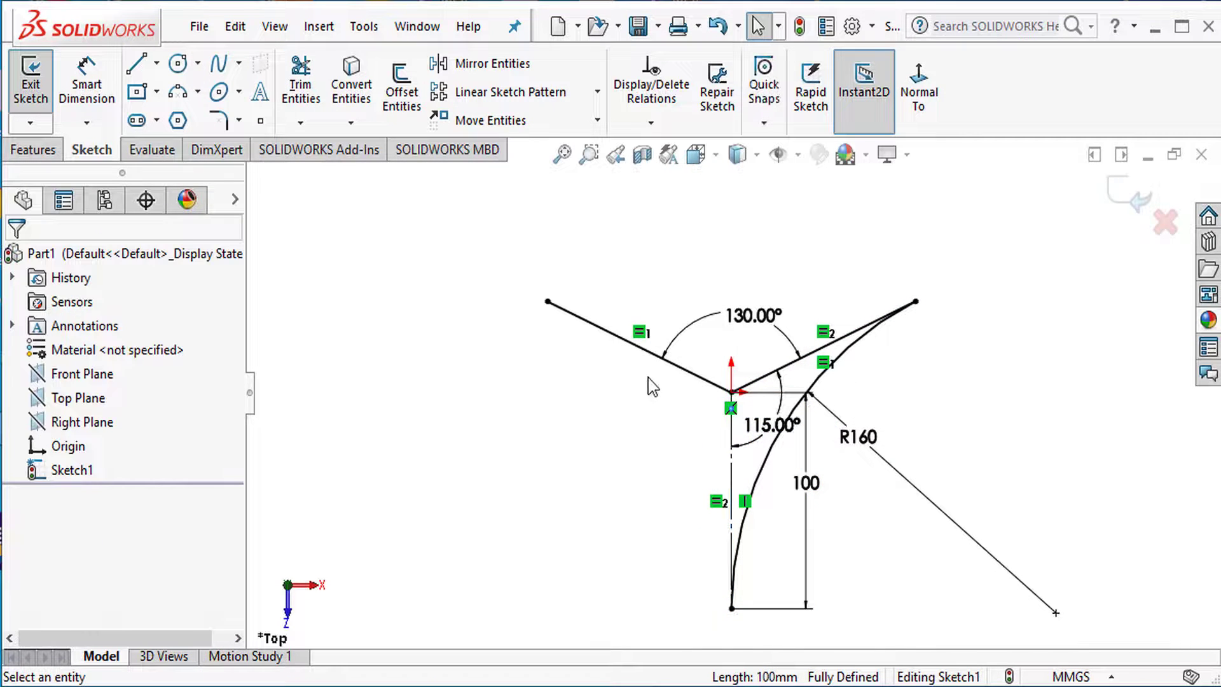
left_click(668, 380)
left_click(690, 381)
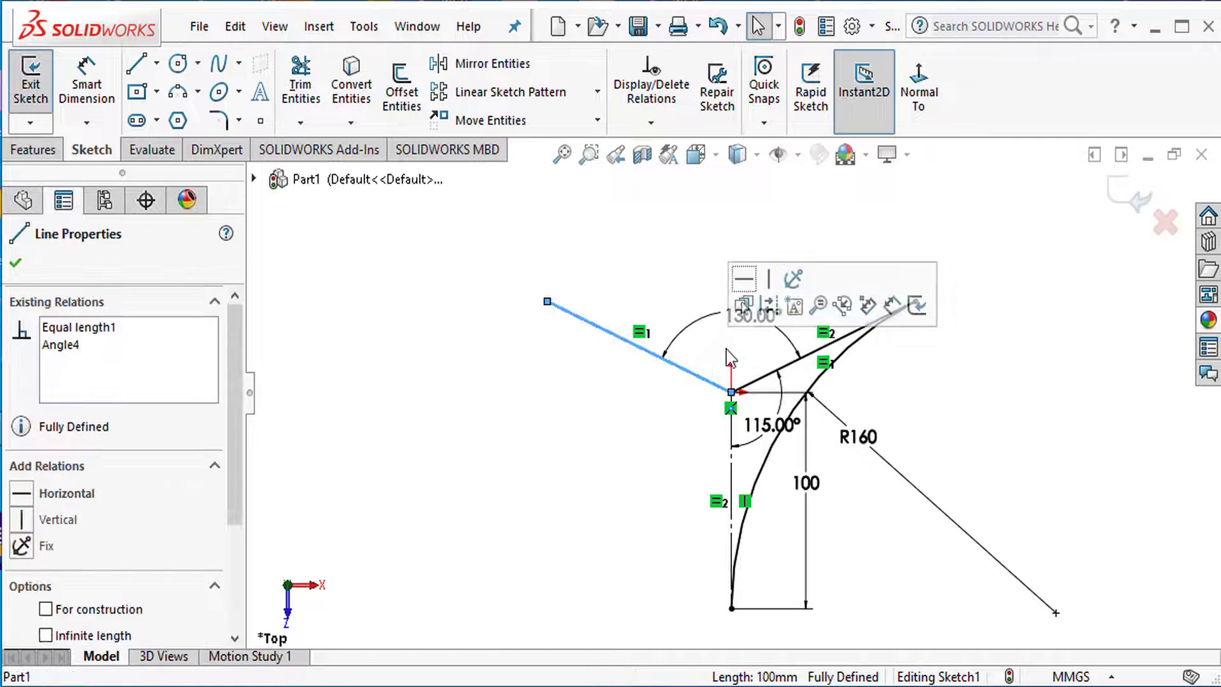
left_click(766, 311)
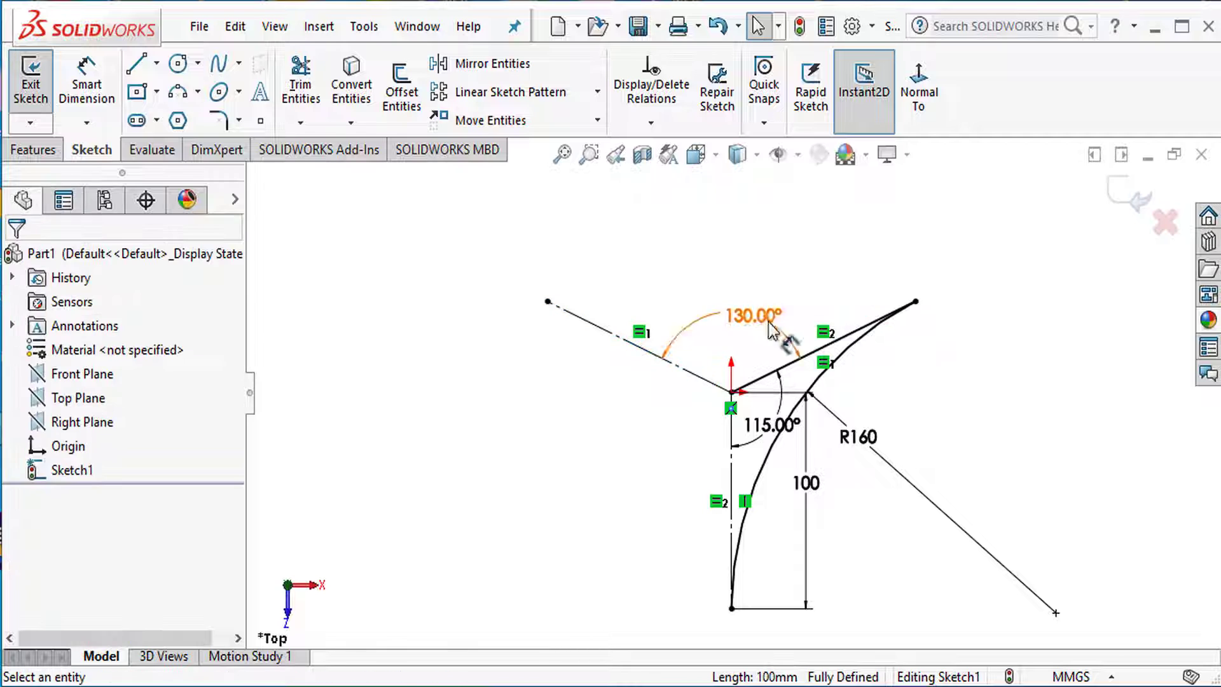
left_click(795, 360)
left_click(852, 295)
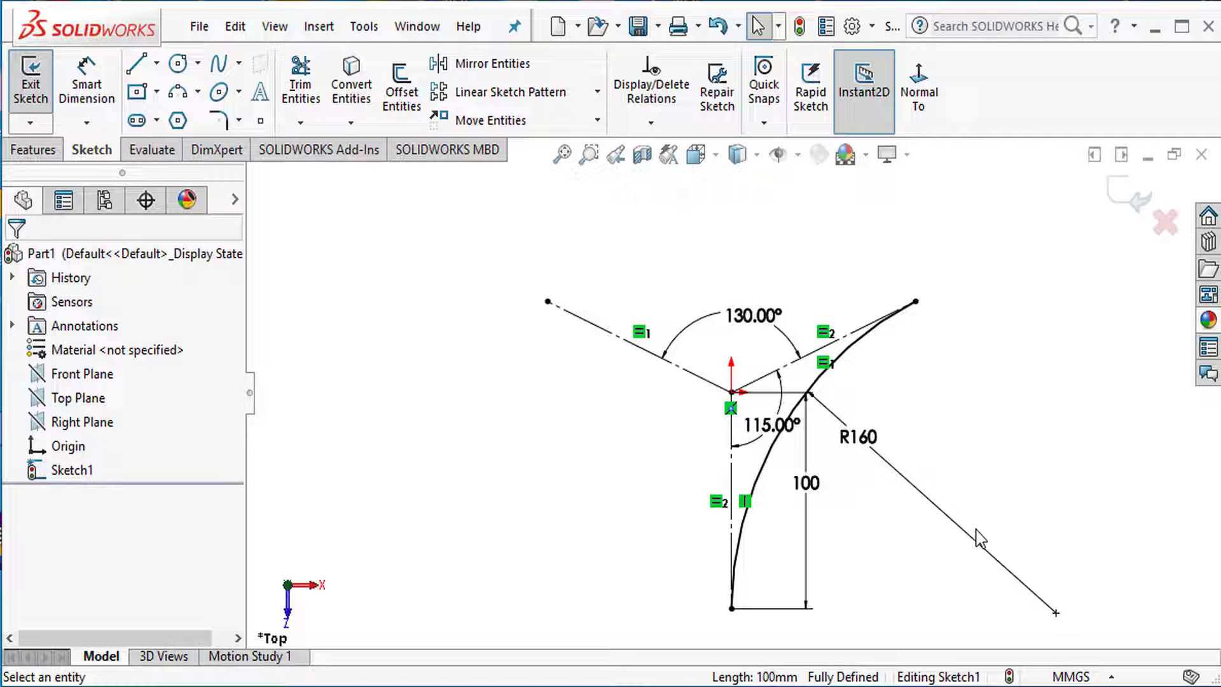
left_click(1113, 198)
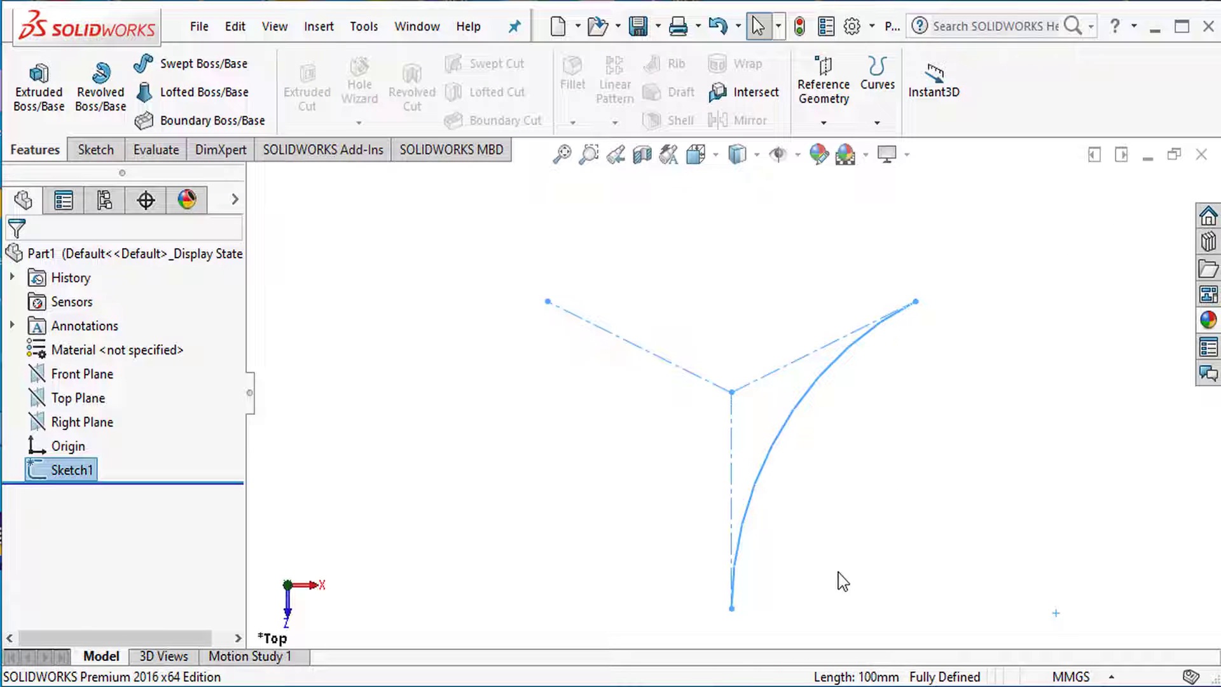
Add a reference plane at the R160 arc's lower endpoint, perpendicular to vertical construction Line1.
mouse_move(838, 572)
middle_mouse_down()
mouse_move(847, 452)
mouse_move(868, 394)
middle_mouse_up()
left_click(764, 554)
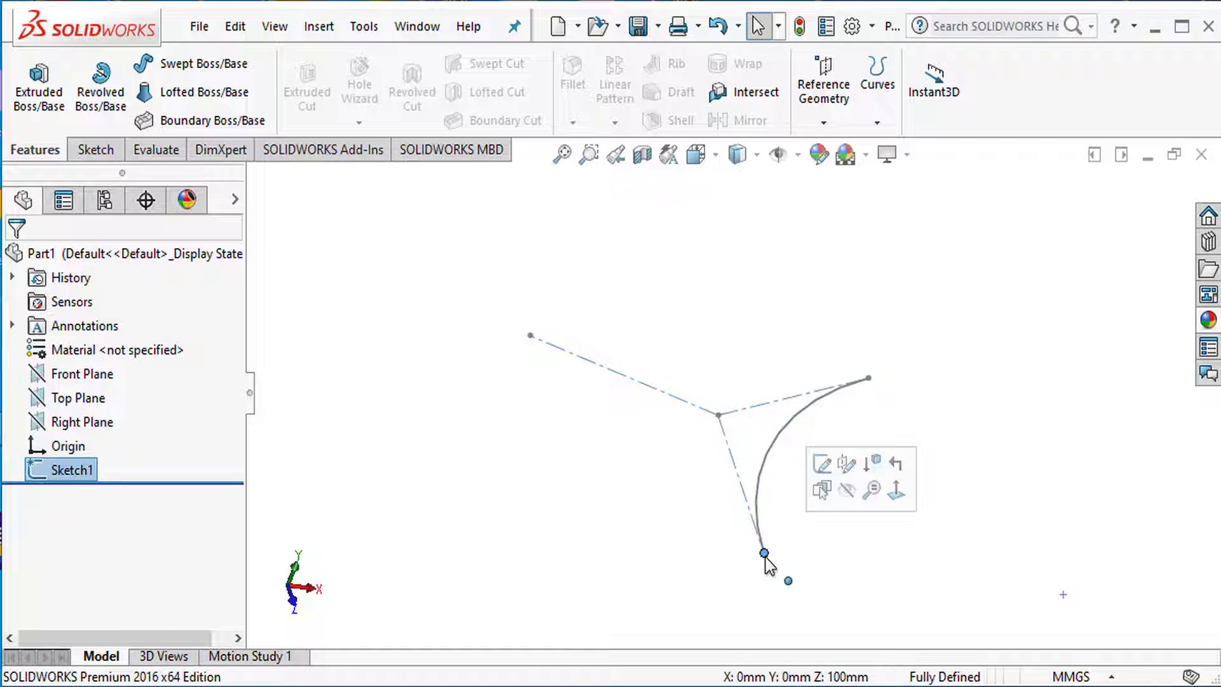
left_click(828, 123)
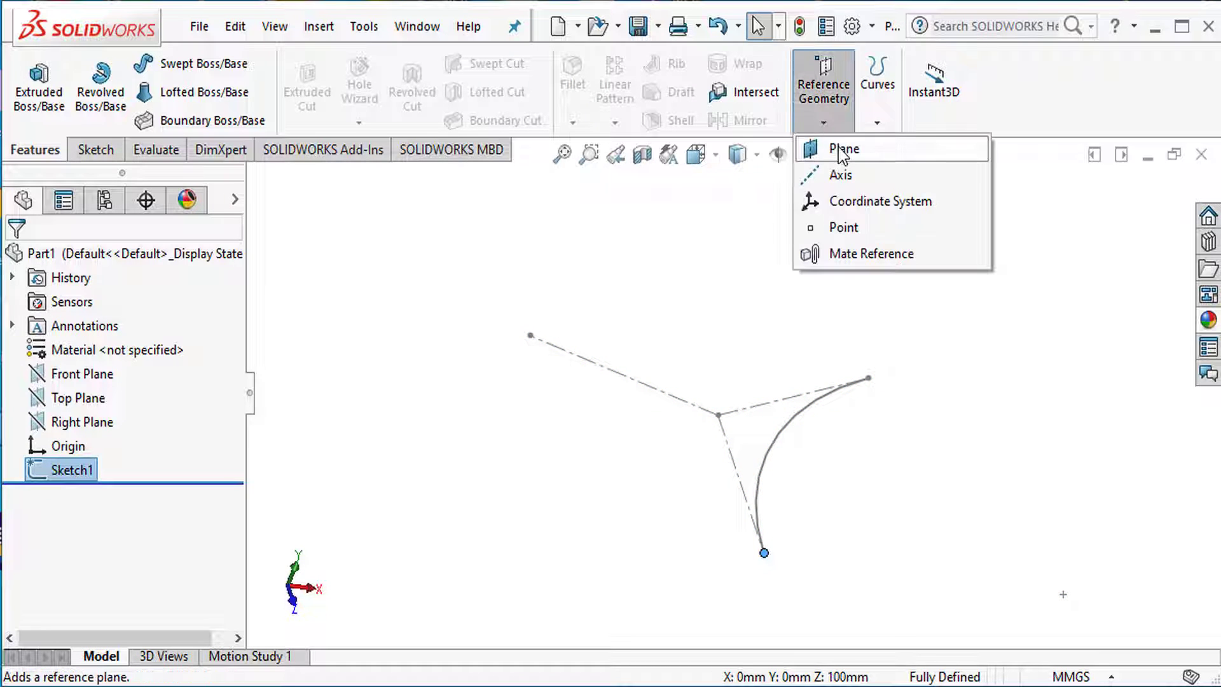
left_click(838, 148)
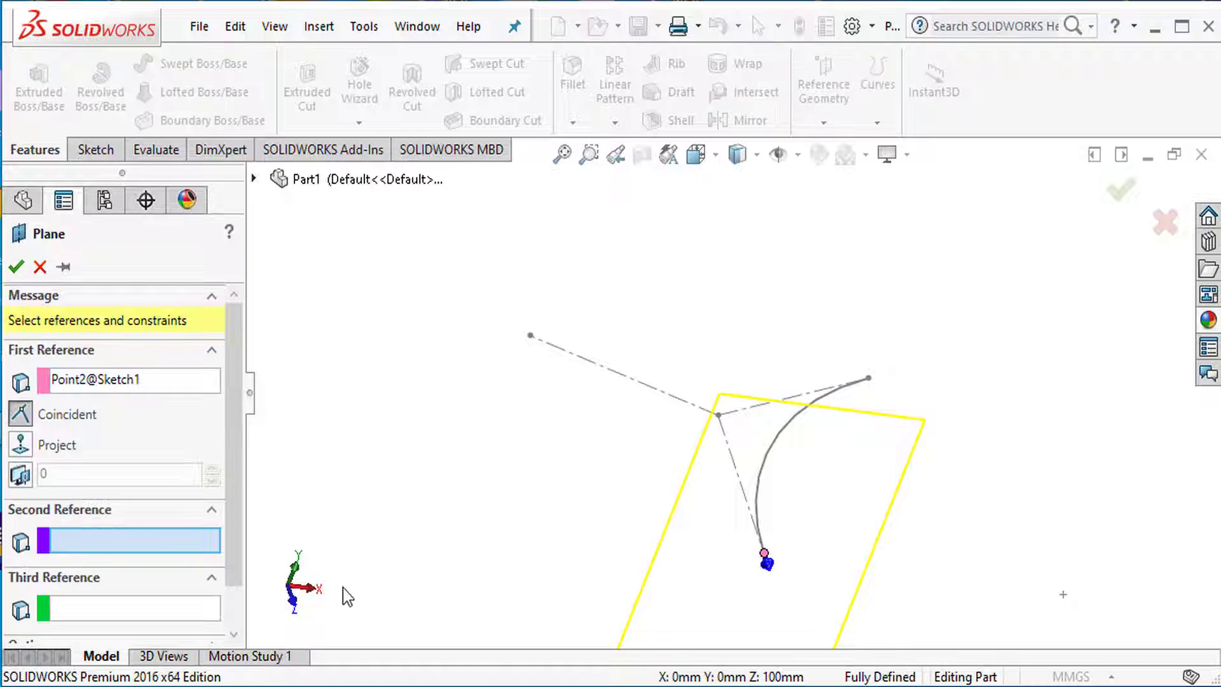
mouse_move(516, 542)
middle_mouse_down()
mouse_move(534, 526)
mouse_move(583, 528)
mouse_move(548, 604)
middle_mouse_up()
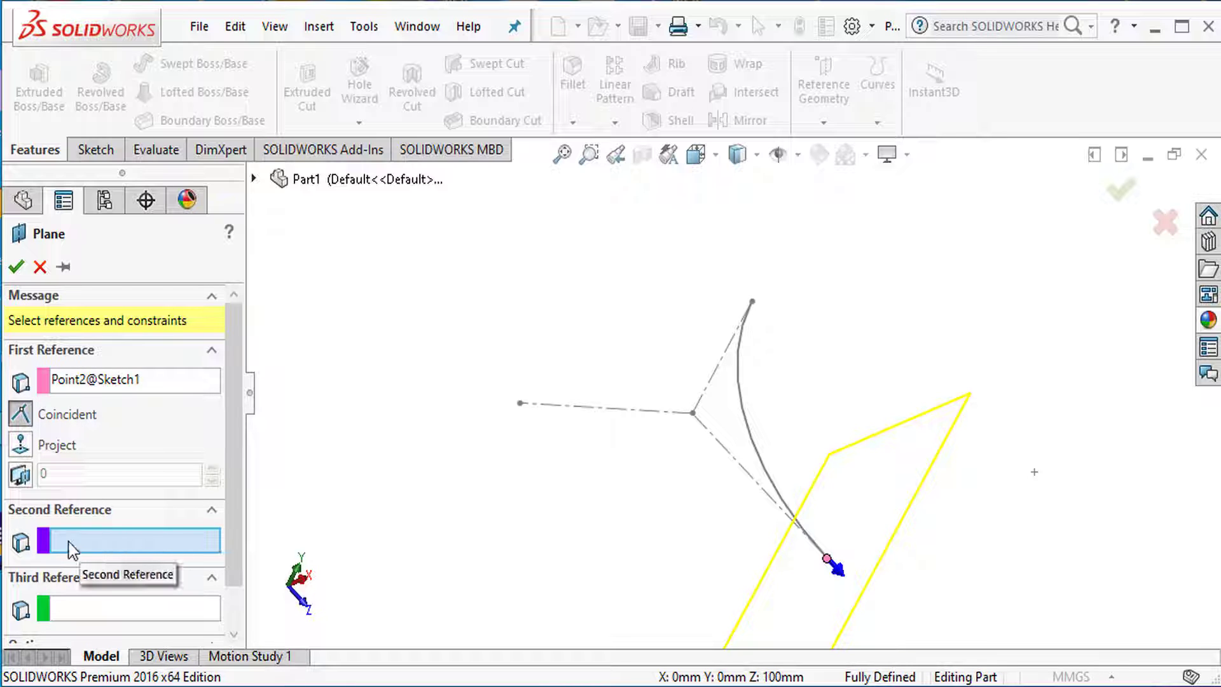
left_click(720, 445)
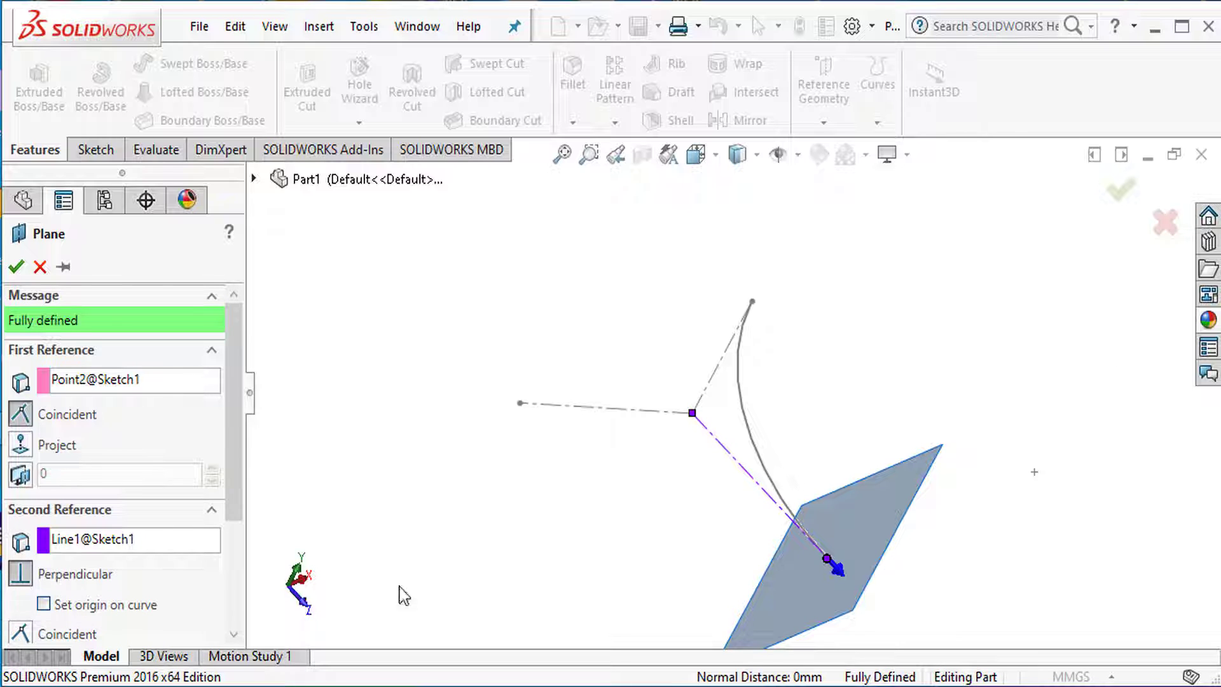
mouse_move(583, 558)
middle_mouse_down()
mouse_move(634, 572)
mouse_move(460, 561)
middle_mouse_up()
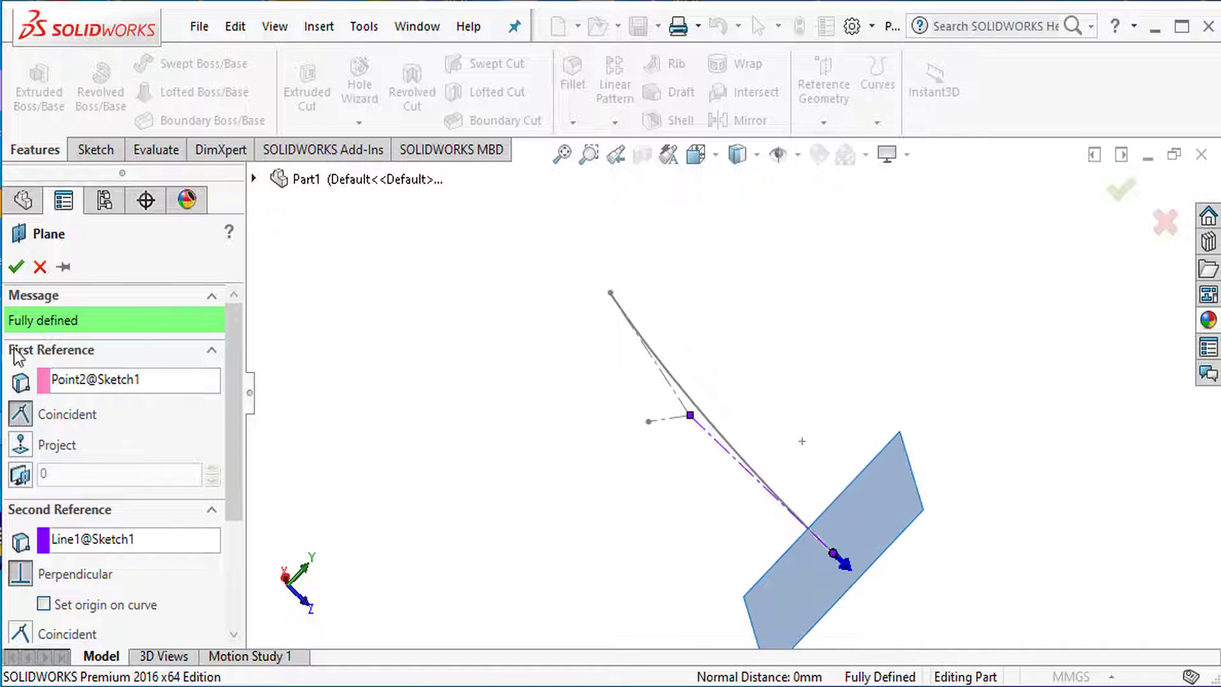
left_click(17, 267)
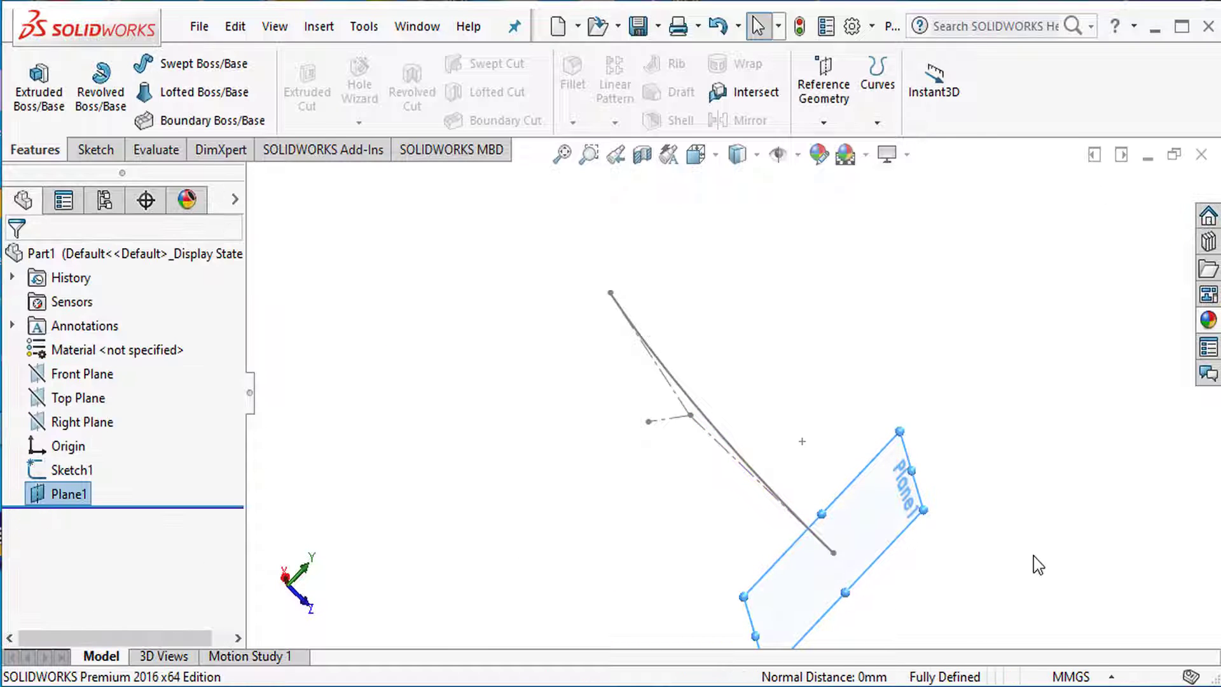
middle_click_drag(1033, 564, 921, 432)
Start a sketch on Plane1, view it Normal To, and draw a horizontal line.
left_click(439, 470)
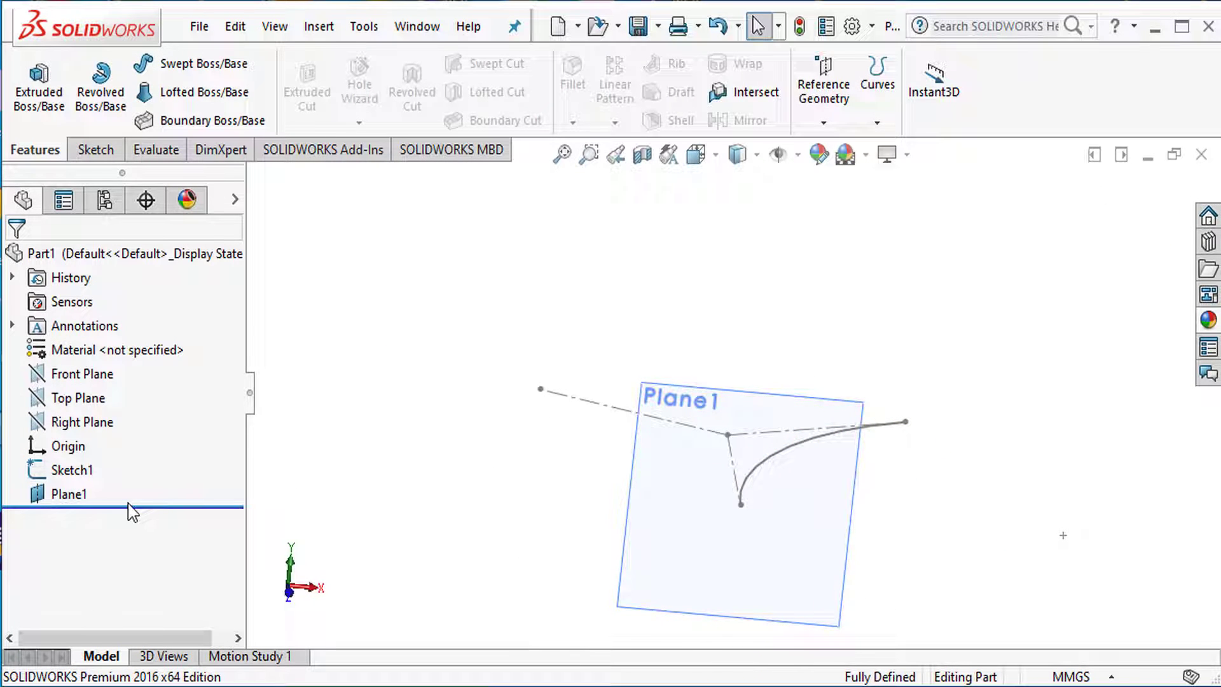
left_click(84, 500)
left_click(99, 463)
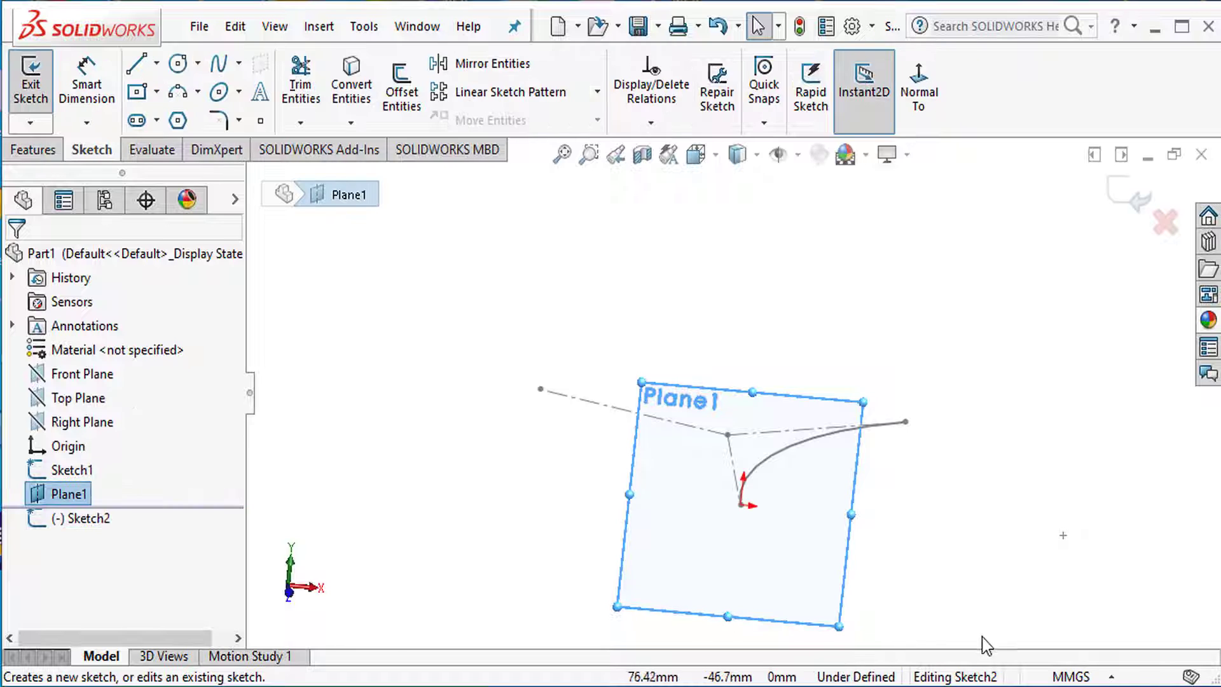
left_click(918, 102)
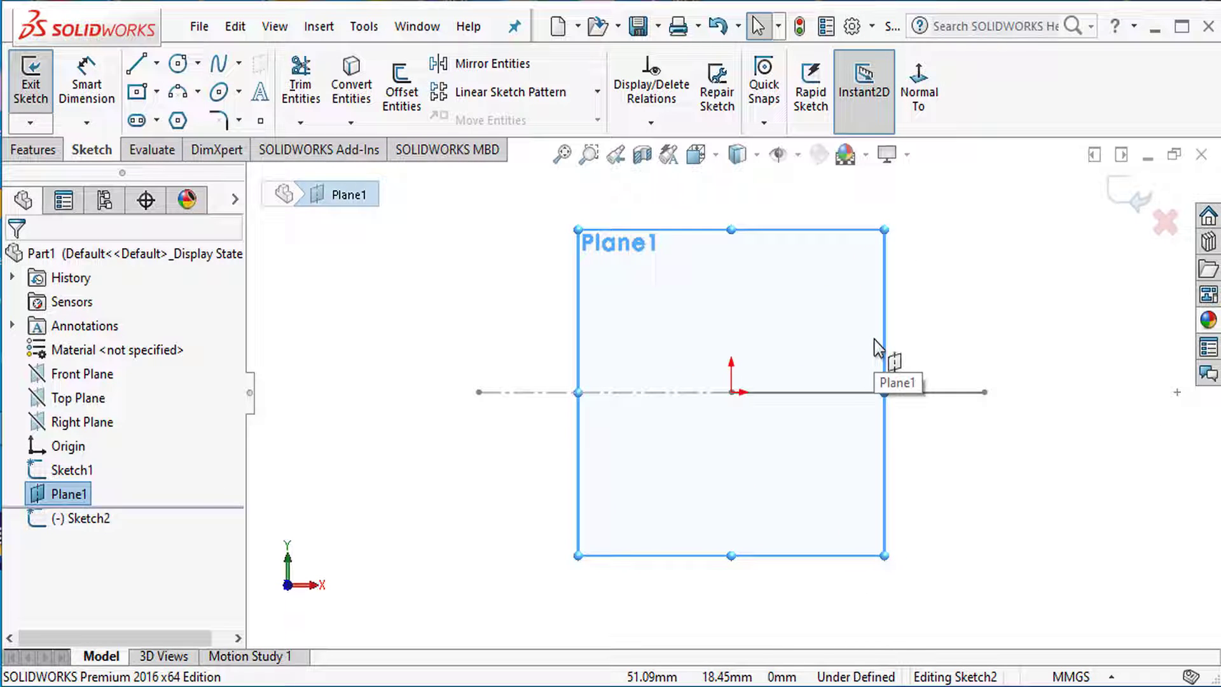
left_click(139, 66)
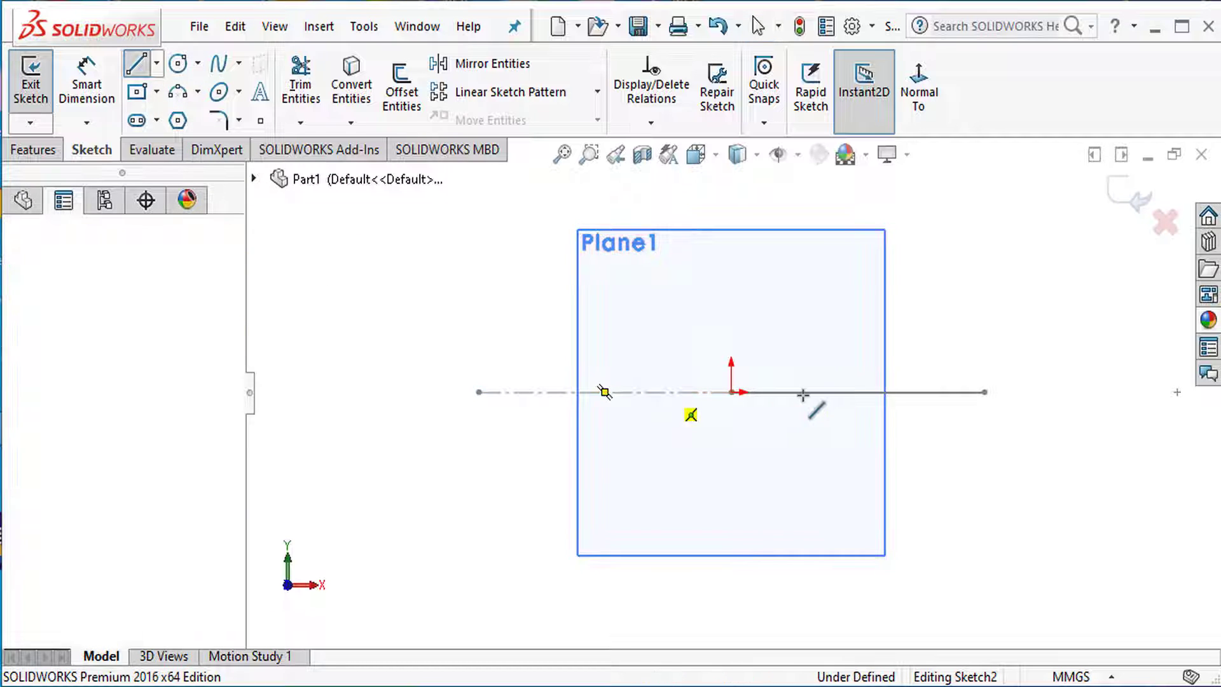
left_click(826, 391)
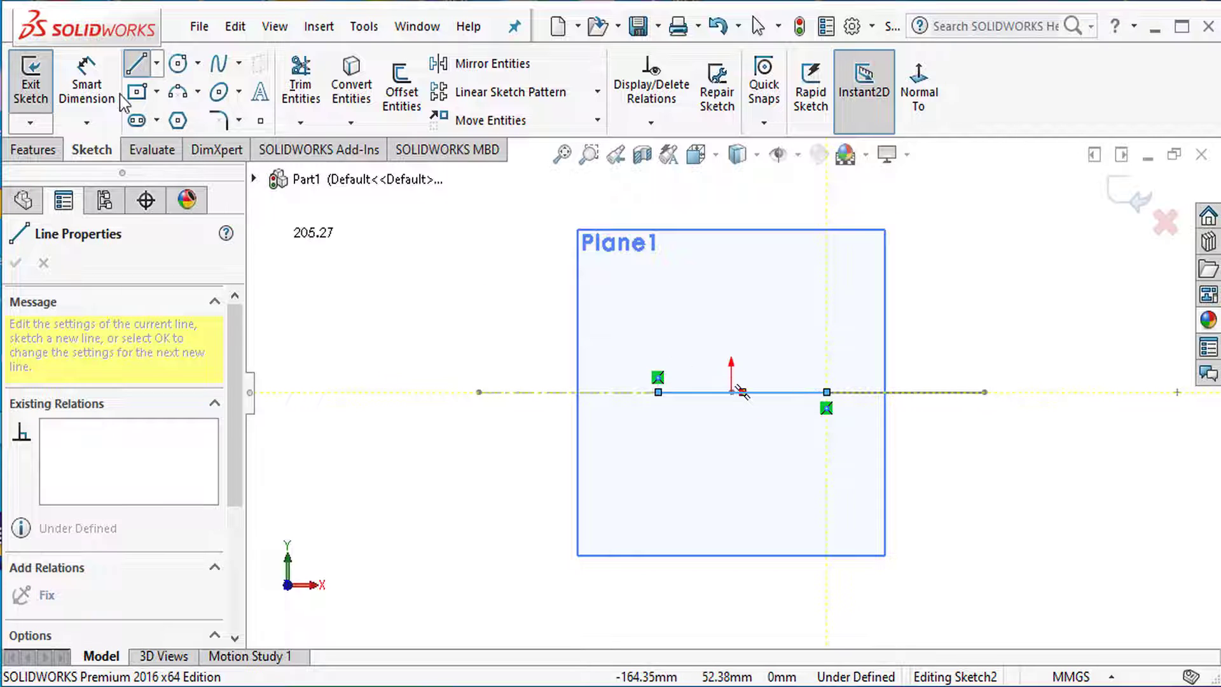
Dimension the line to 135 mm and make its midpoint coincident with the origin.
left_click(87, 86)
left_click(693, 393)
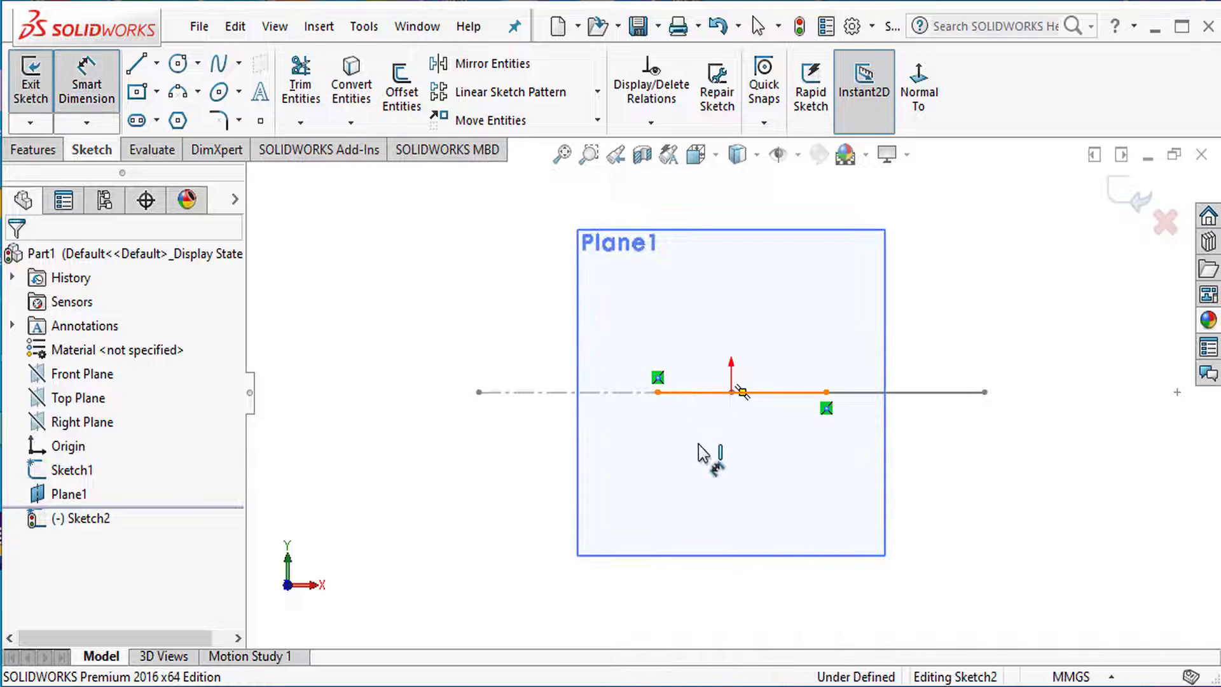
left_click(731, 457)
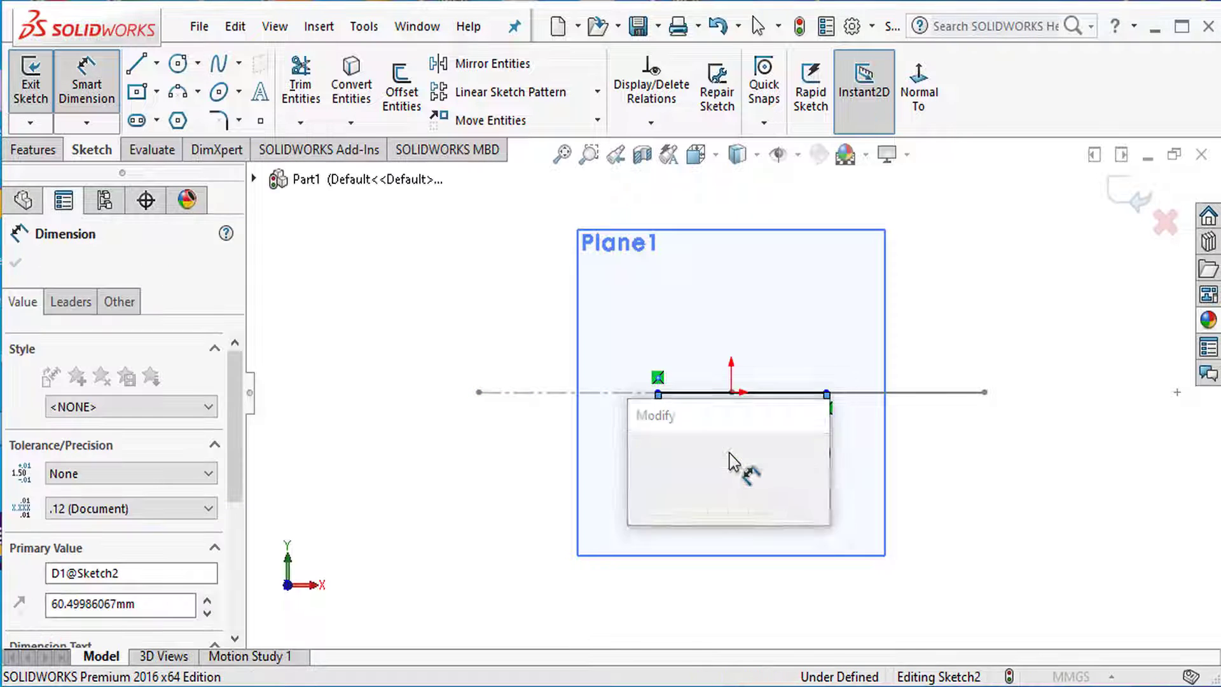
type("135")
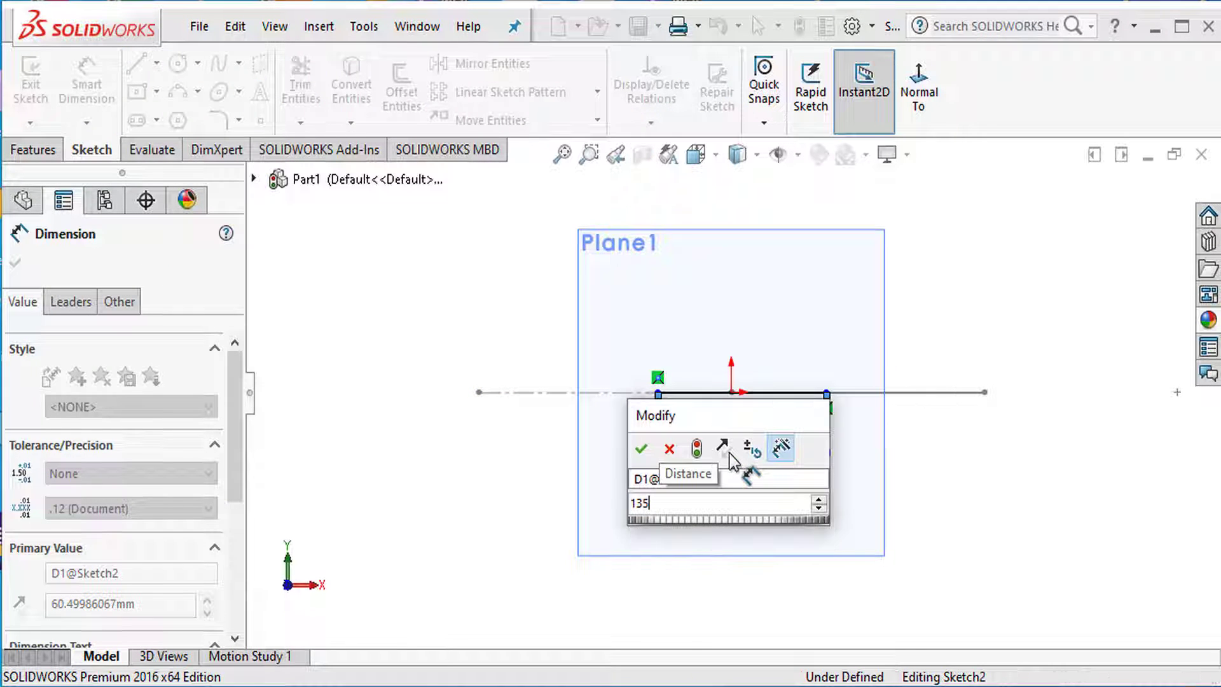
key("Return")
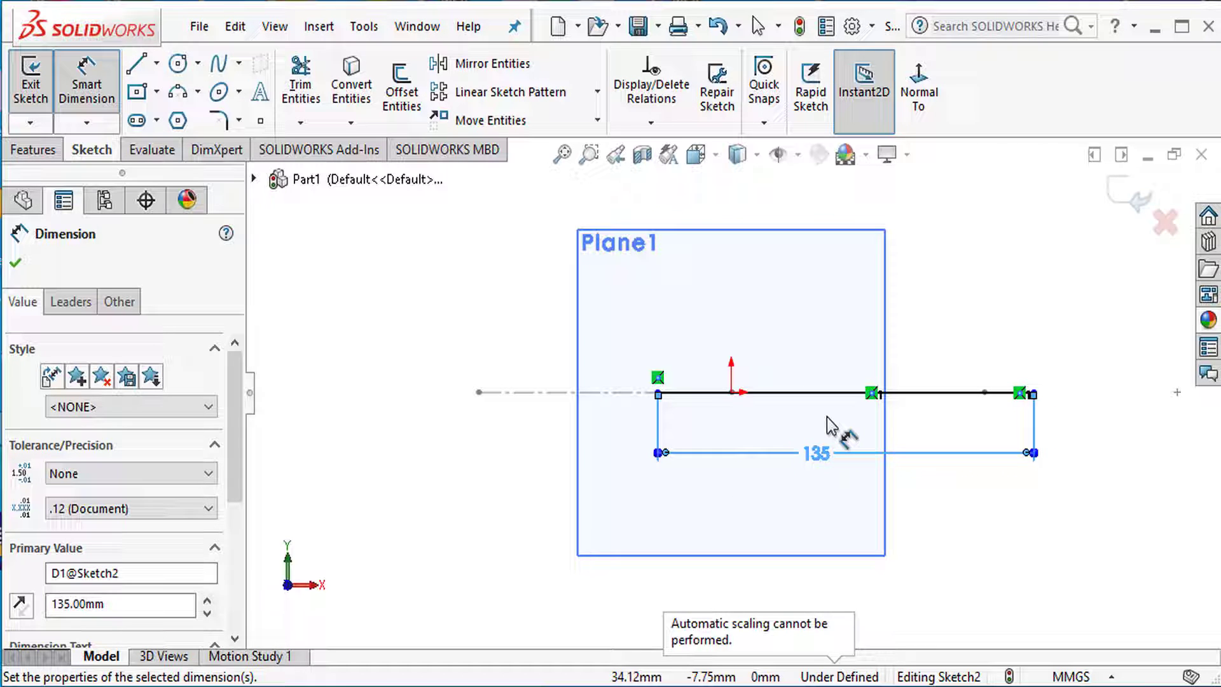
key("Escape")
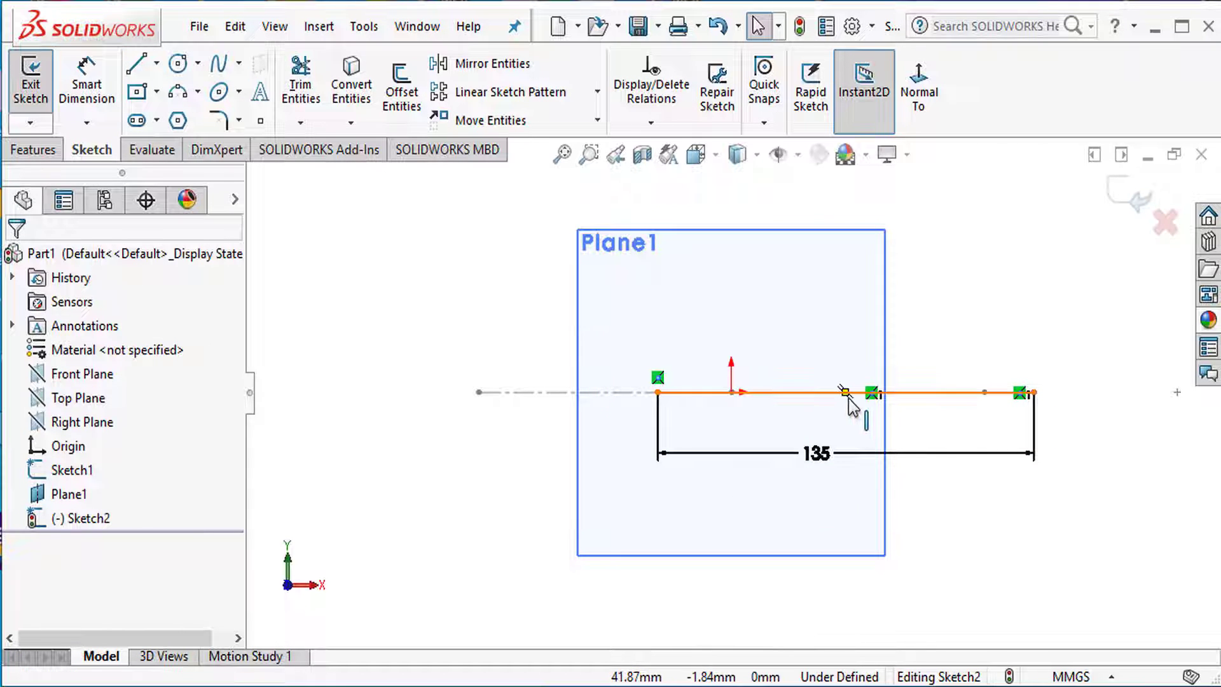
left_click(849, 394)
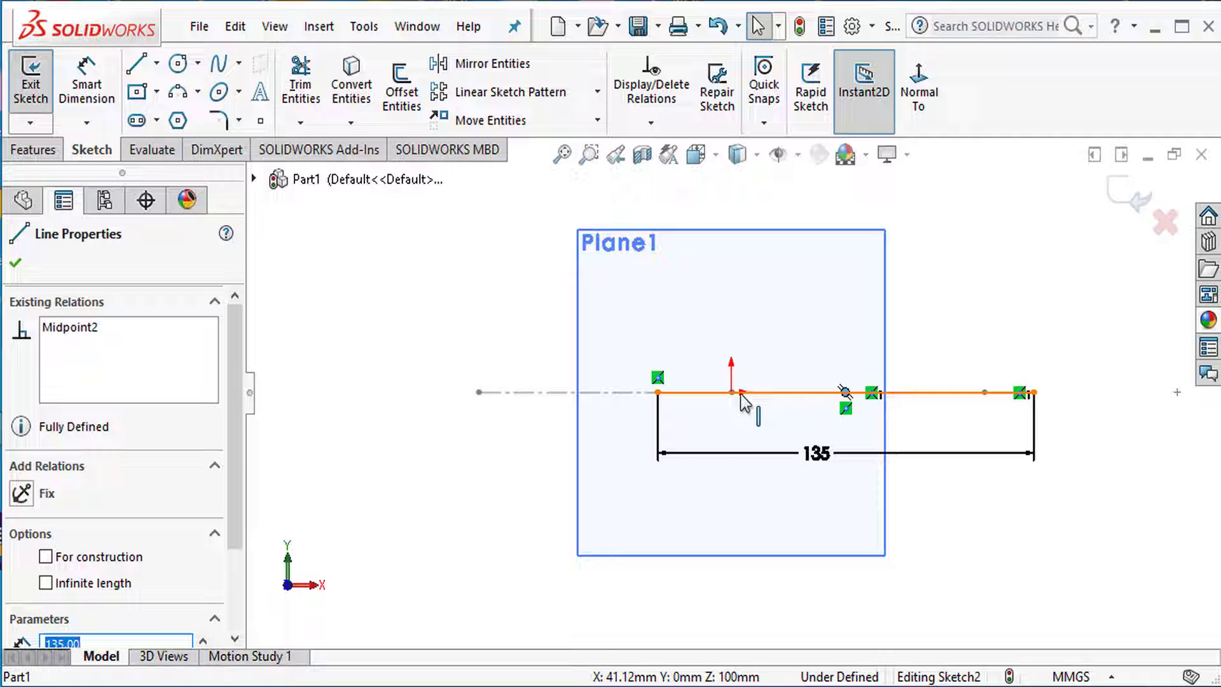
left_click(732, 392)
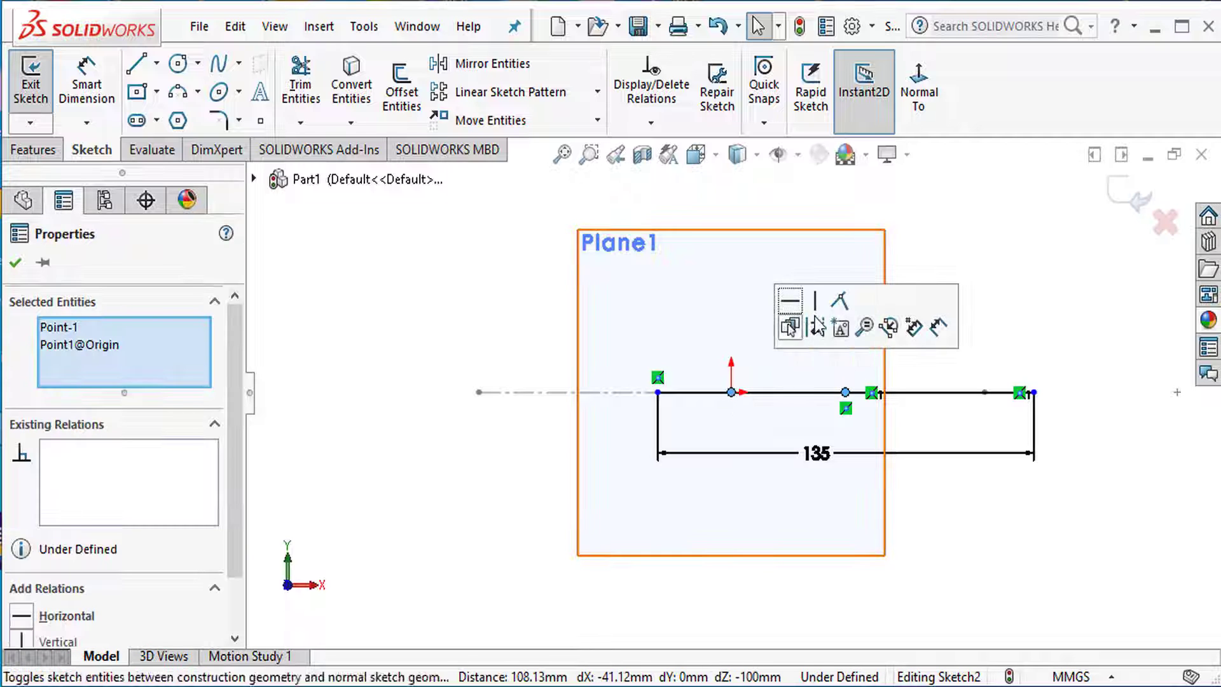
left_click(839, 300)
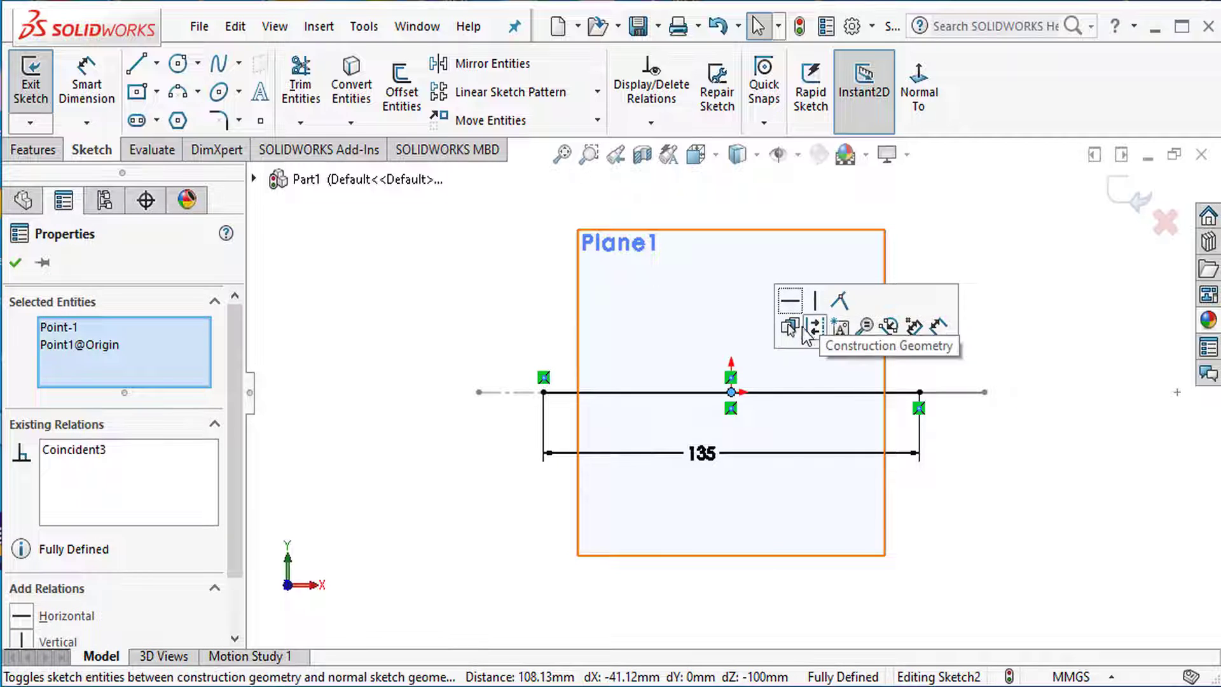
left_click(806, 349)
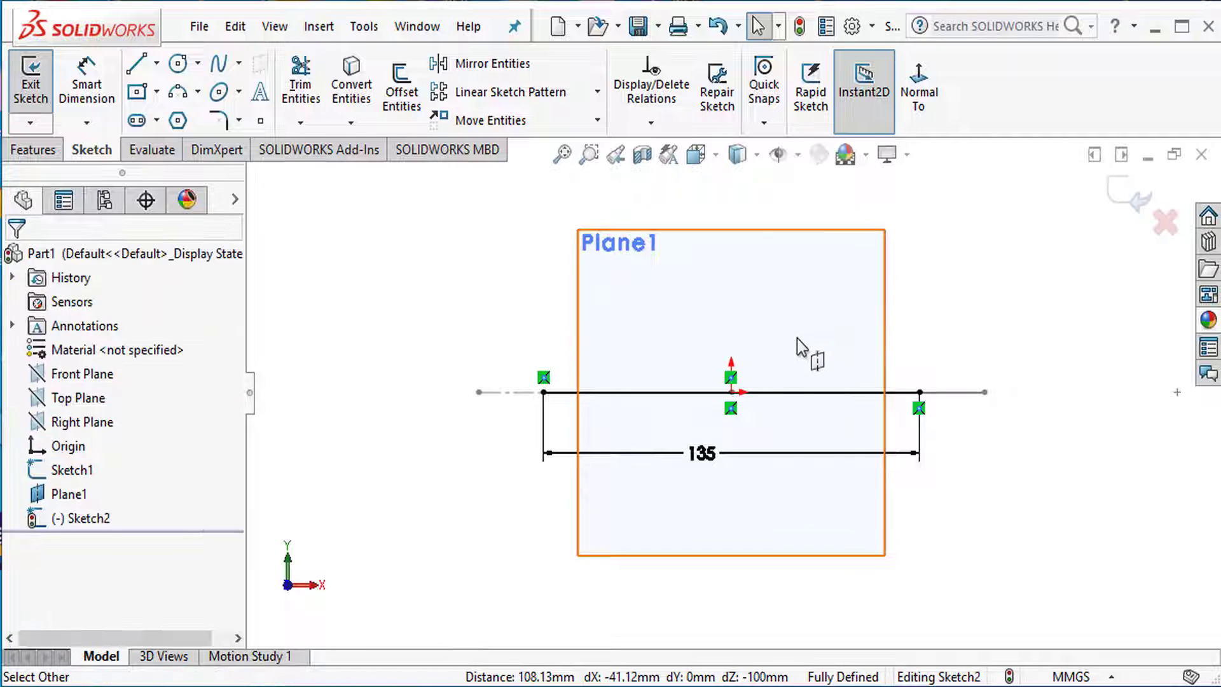
Draw a three-point arc above the line, spanning from its left end to its right end.
left_click(177, 91)
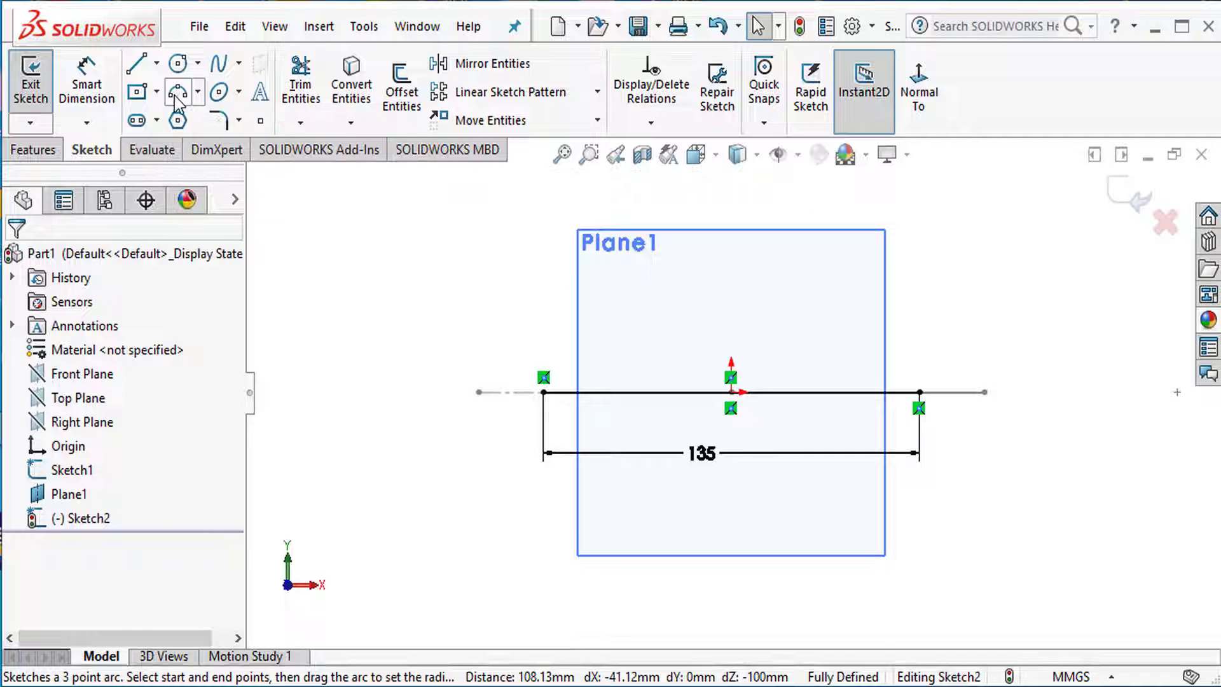
left_click(543, 391)
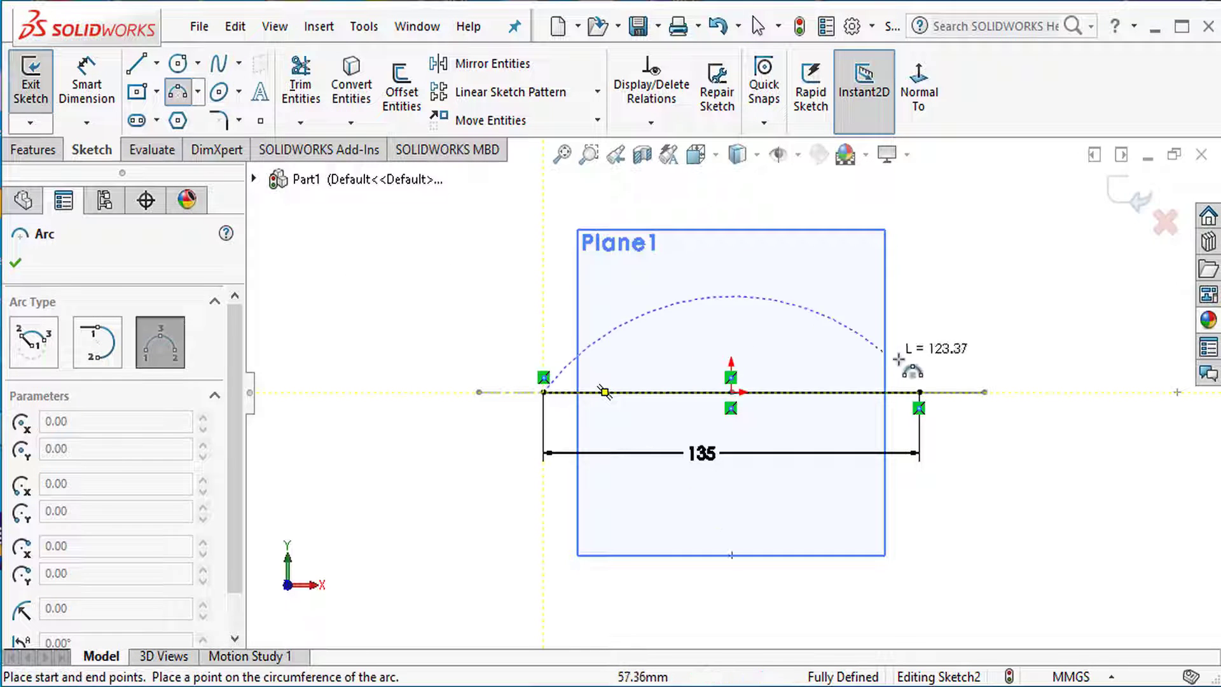
left_click(918, 391)
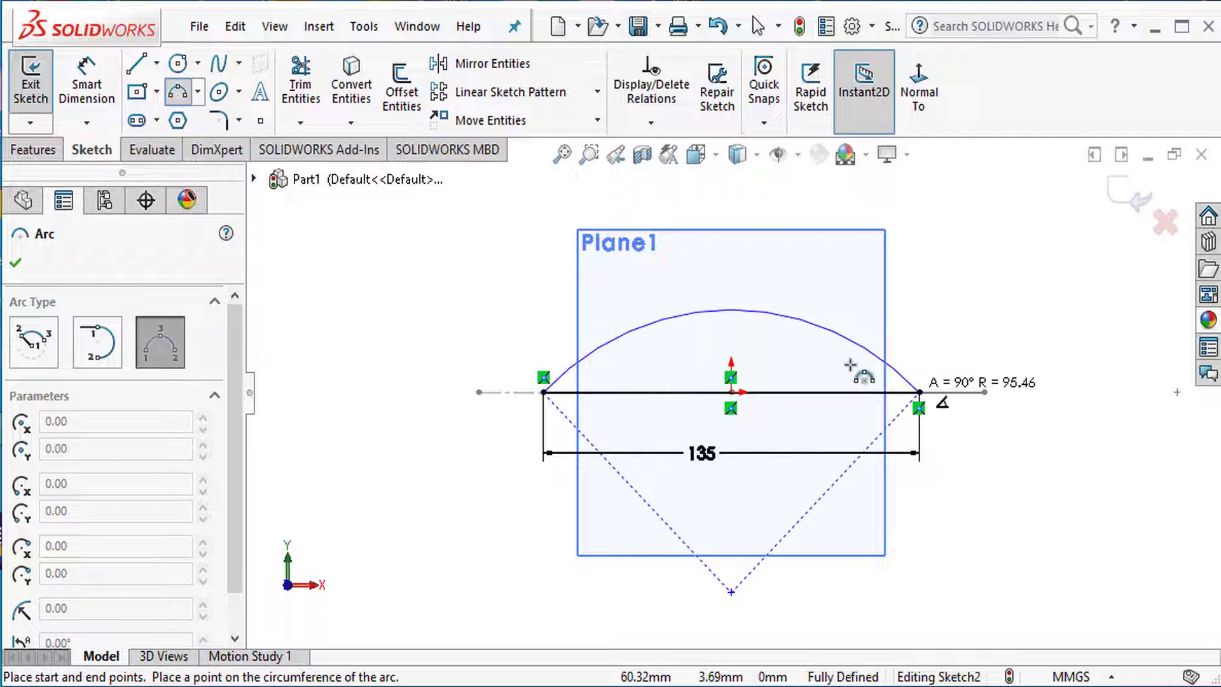
left_click(735, 310)
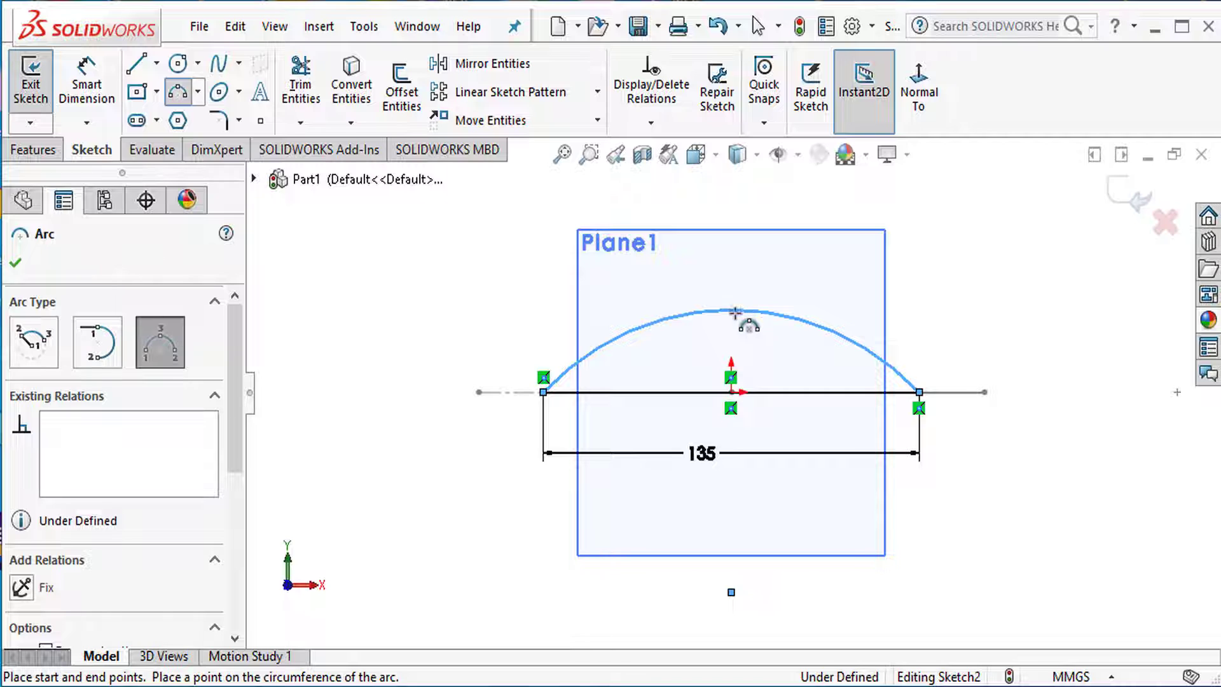
key("Escape")
scroll(750, 350, "up", 3)
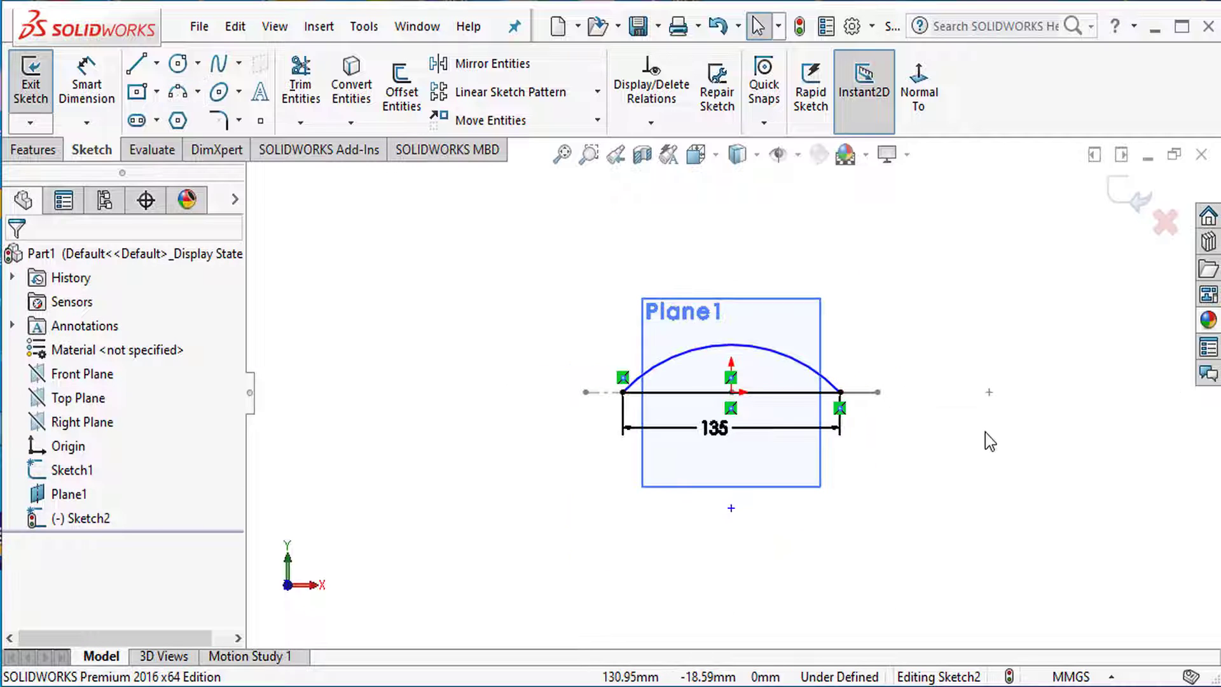
mouse_move(984, 432)
middle_mouse_down()
mouse_move(877, 445)
mouse_move(954, 436)
mouse_move(951, 446)
middle_mouse_up()
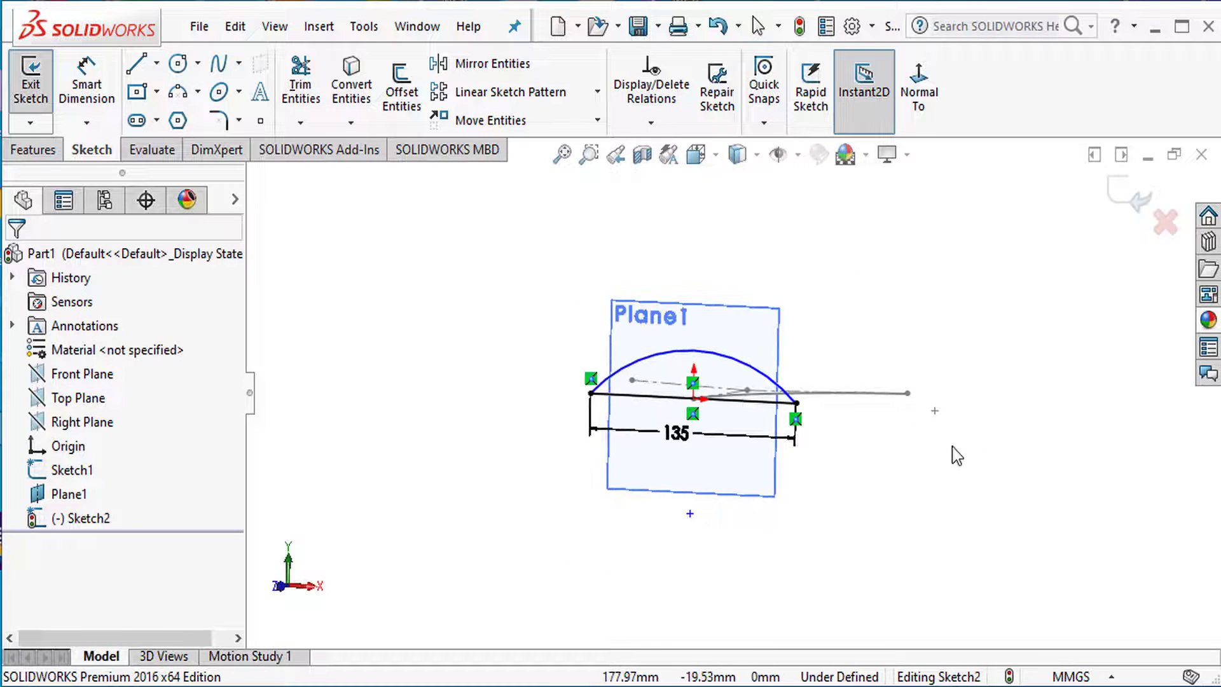
Set the arc radius to 70 mm and exit Sketch2.
left_click(87, 83)
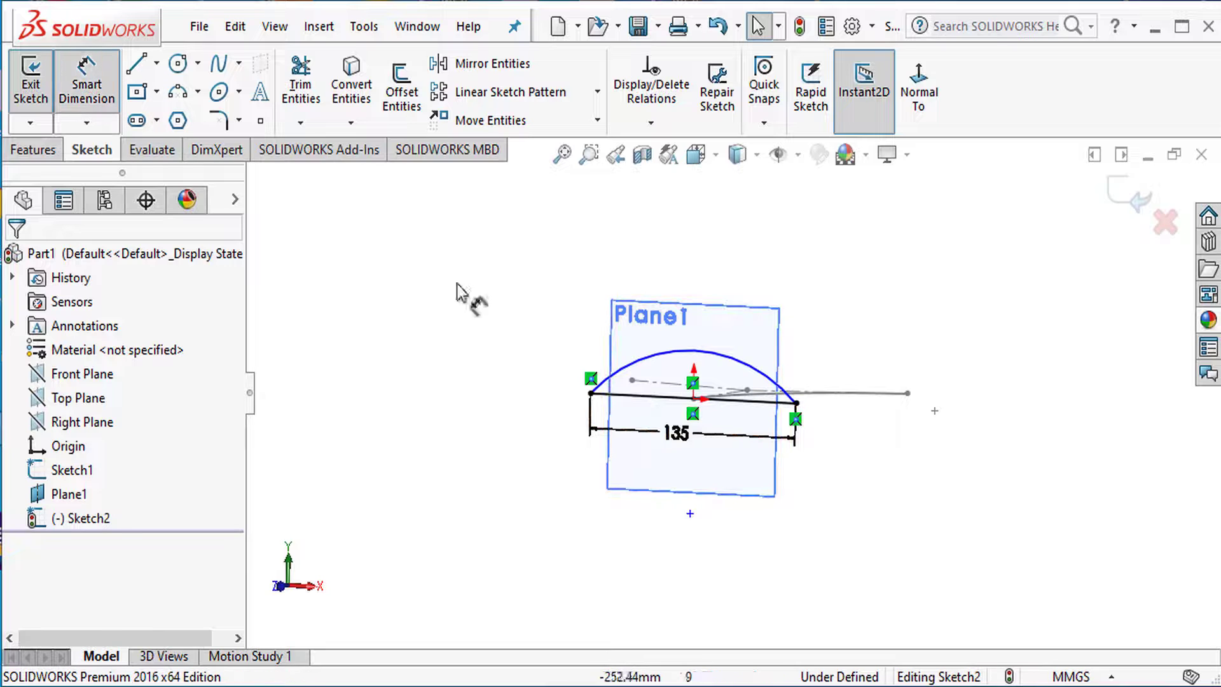
left_click(685, 350)
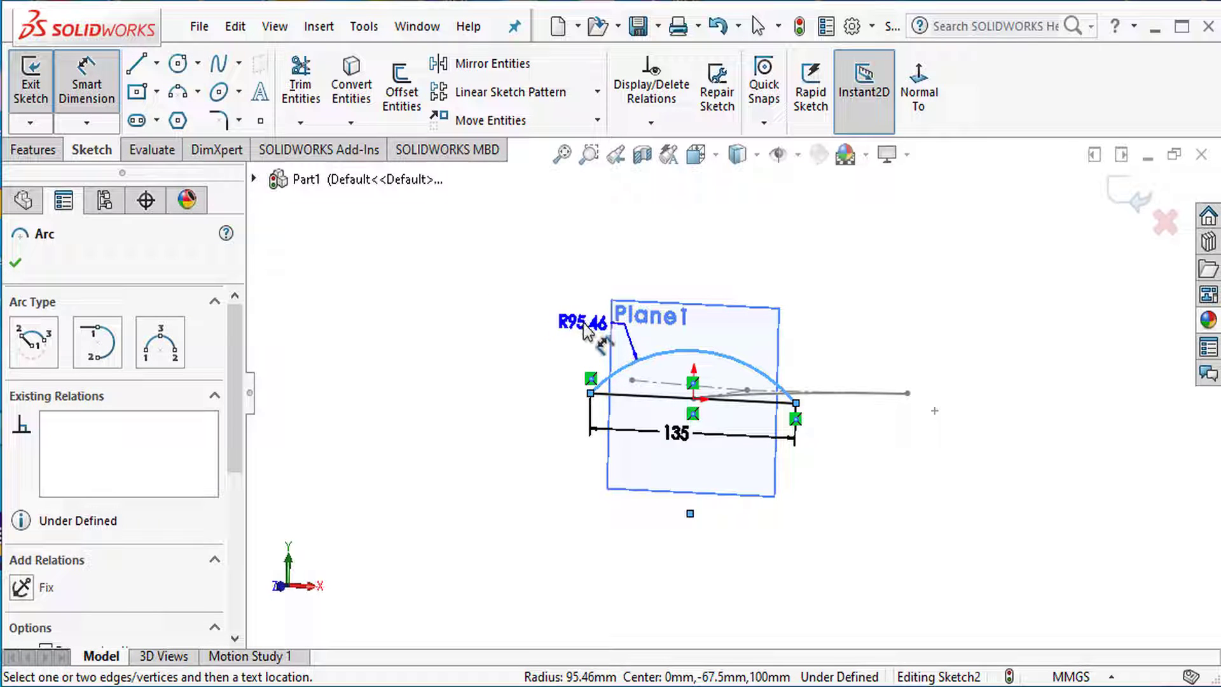
left_click(583, 329)
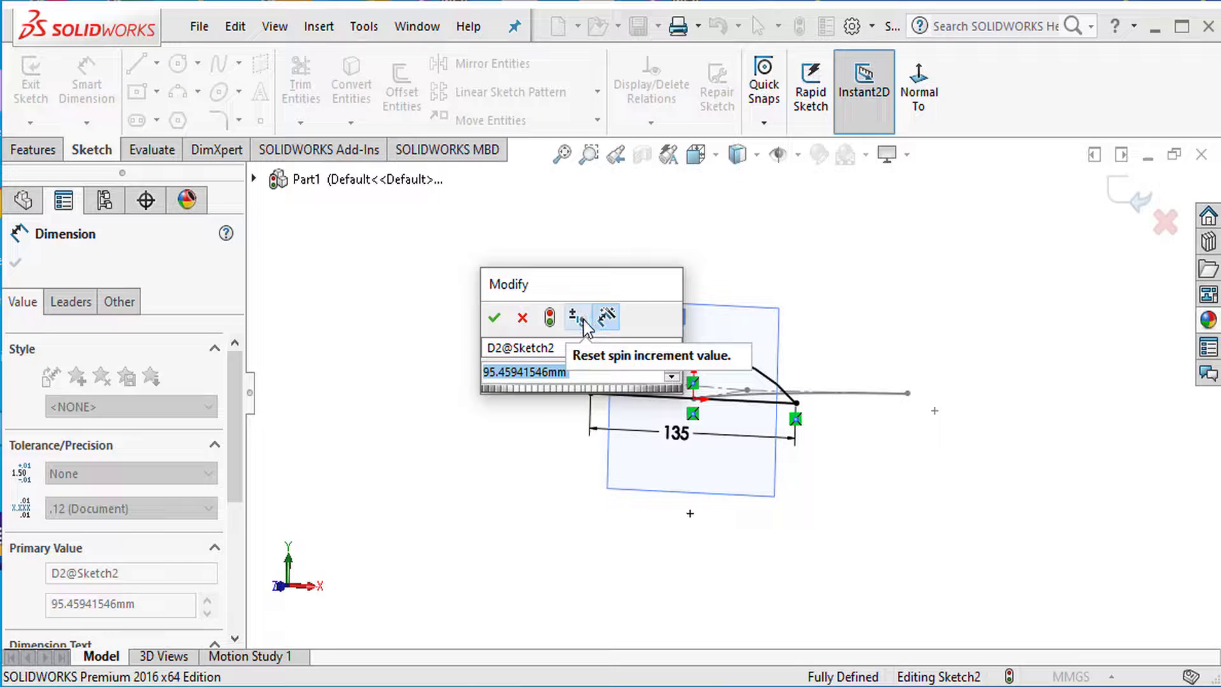
type("70")
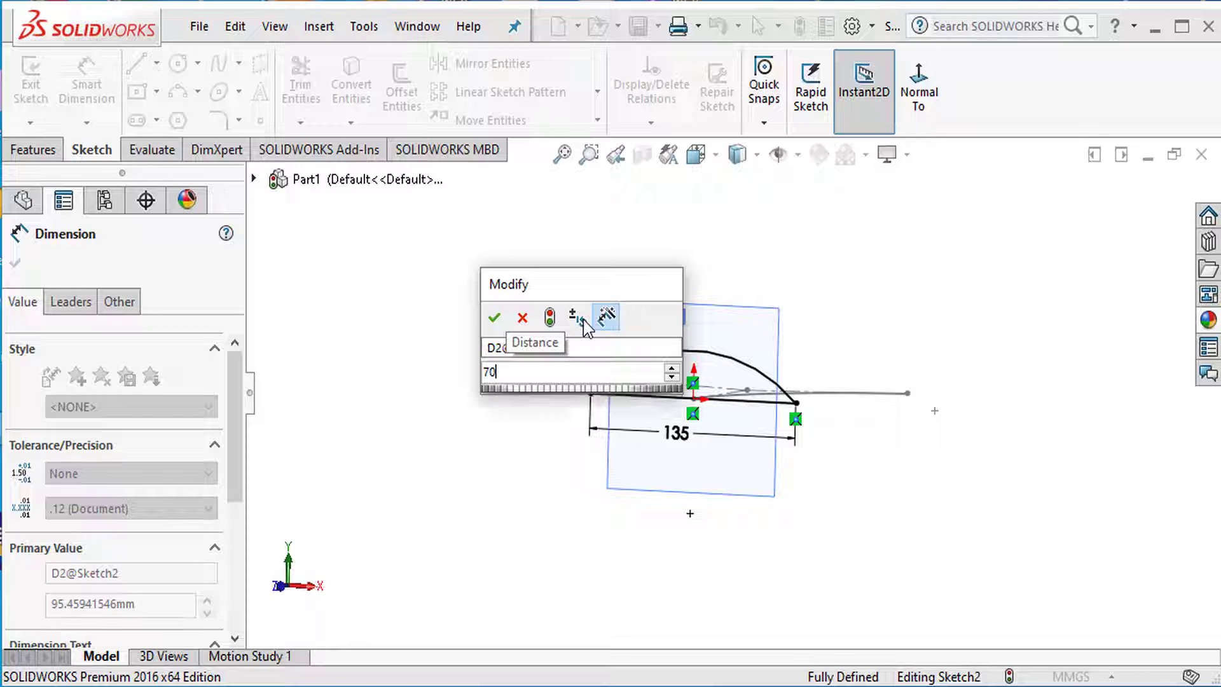
key("Return")
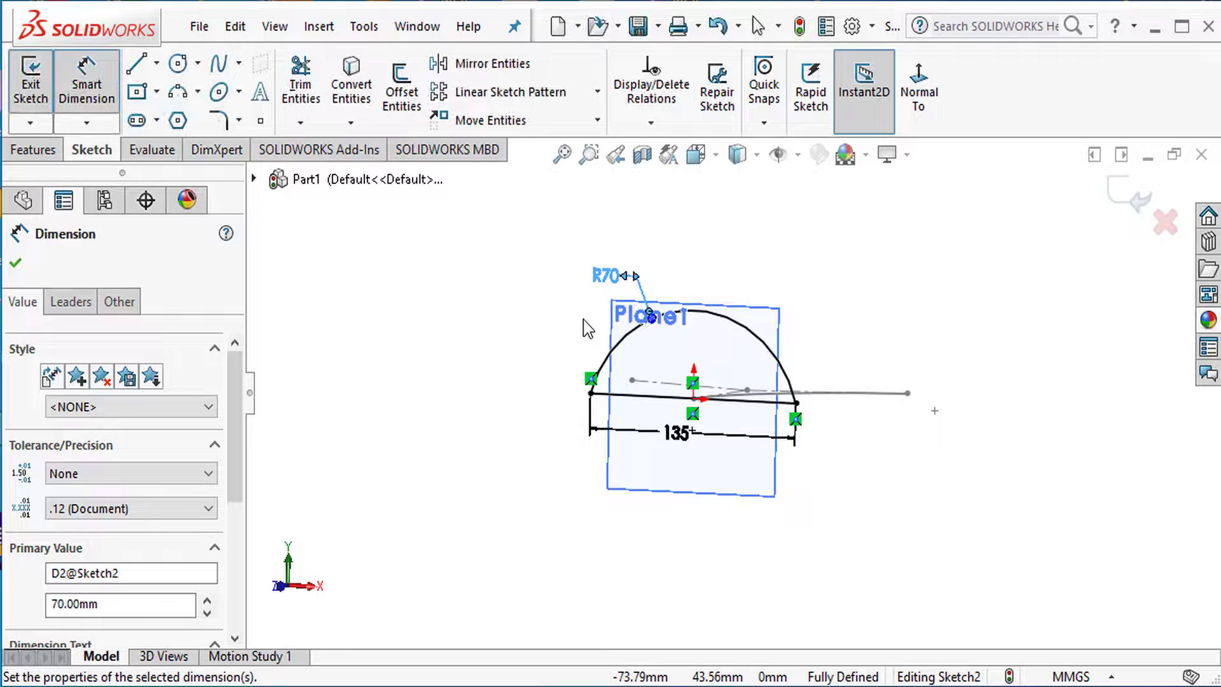
left_click(16, 263)
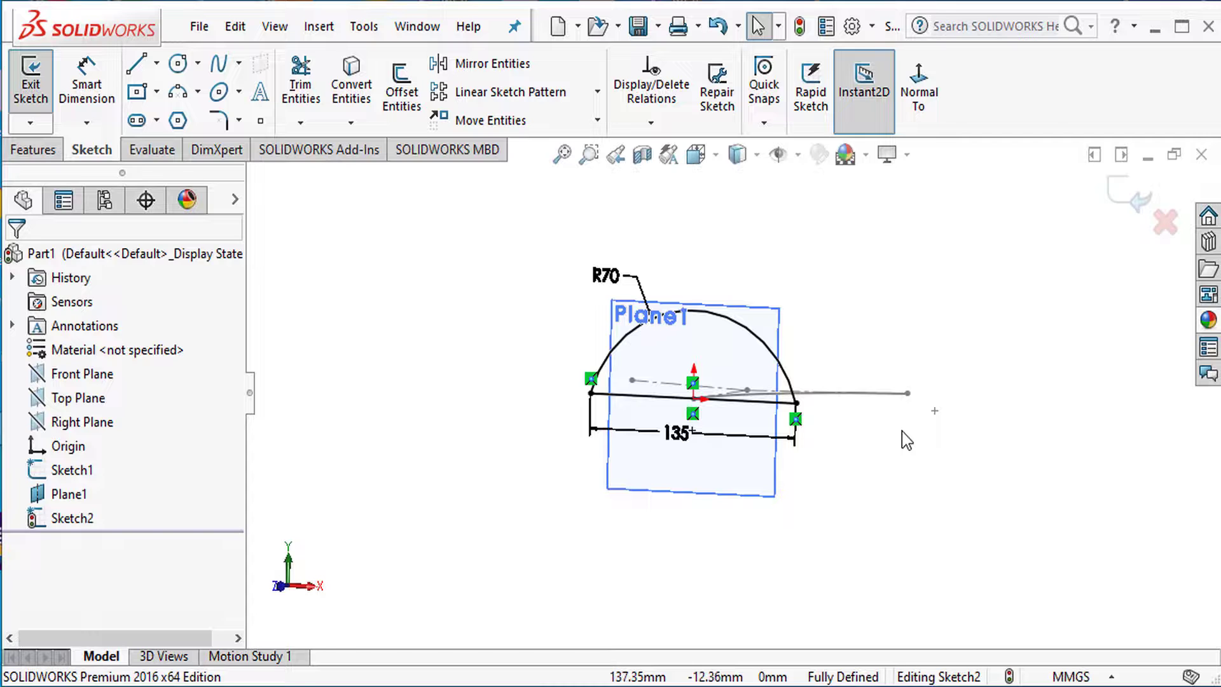
middle_click_drag(808, 520, 761, 520)
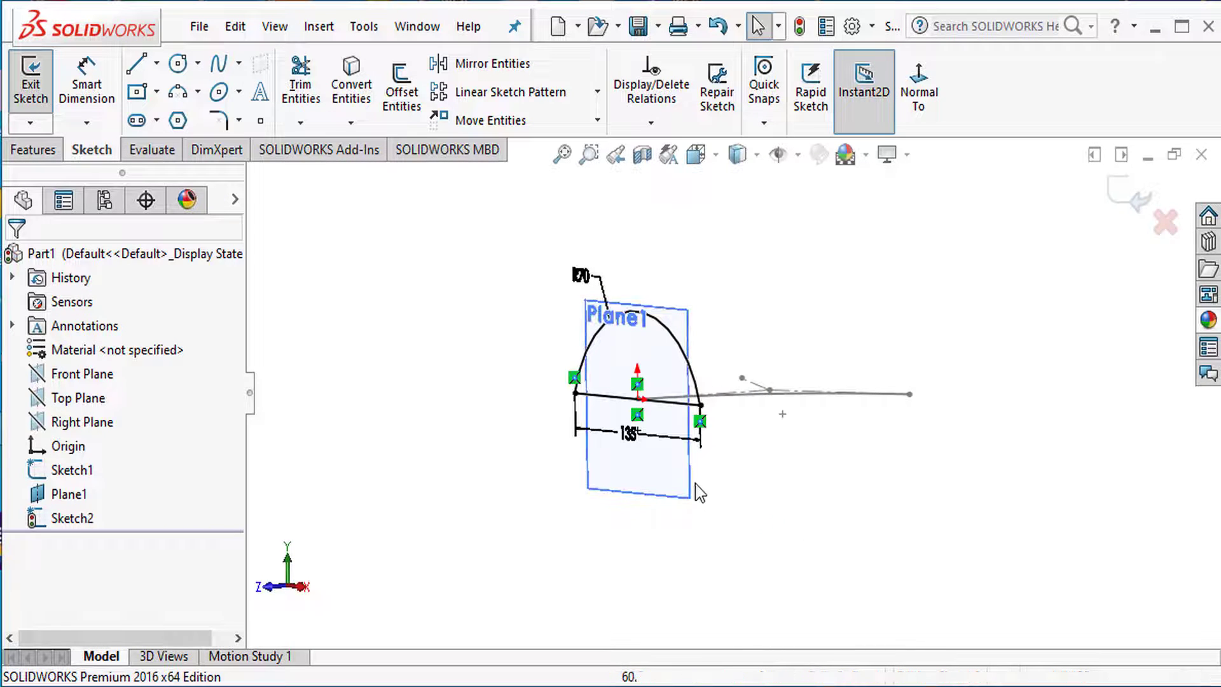
left_click(692, 485)
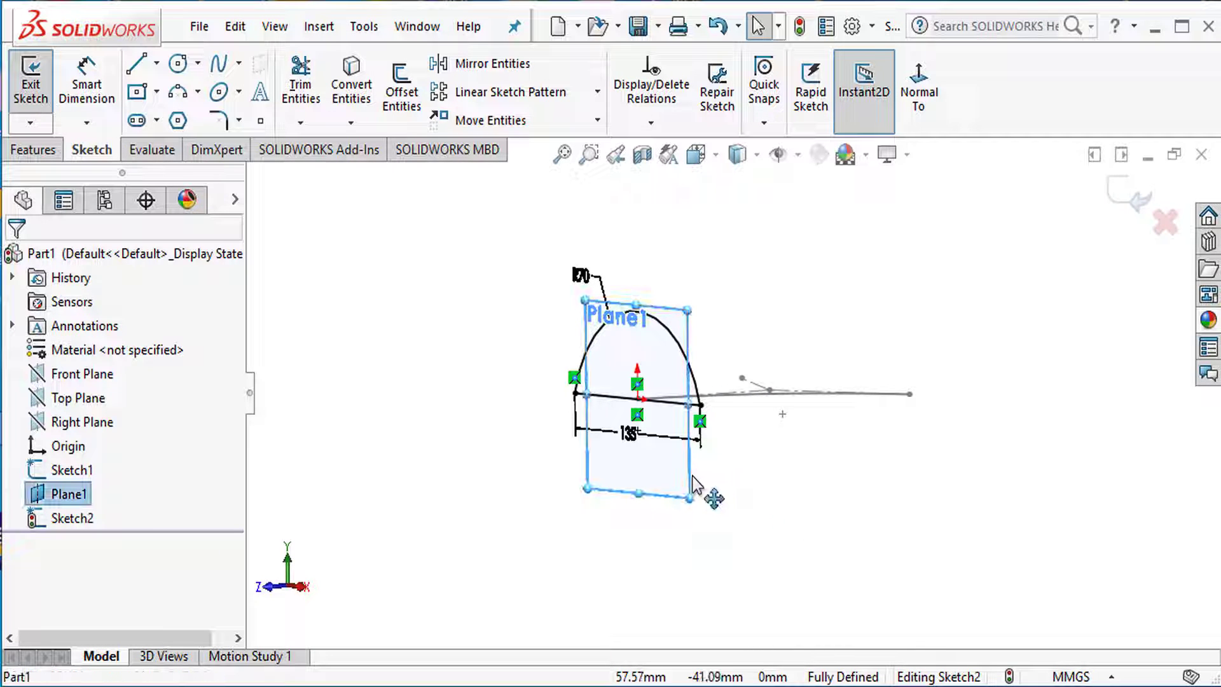
left_click(730, 501)
left_click(691, 487)
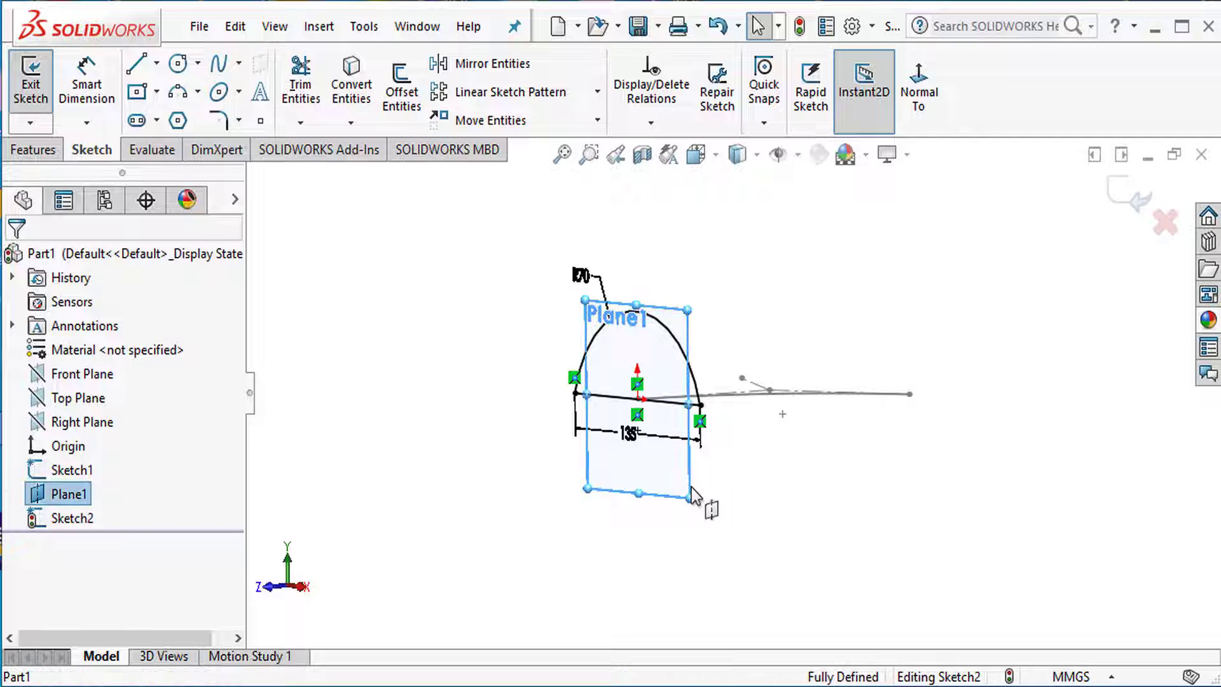
left_click(1125, 195)
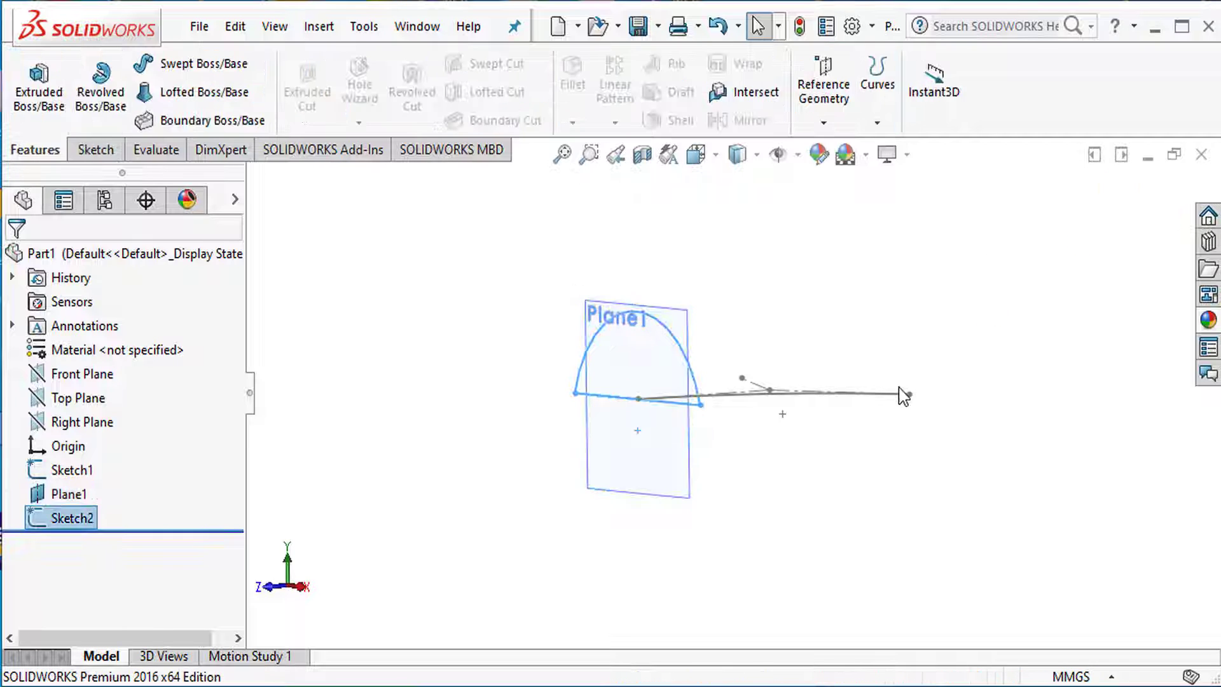
Hide Plane1 and orbit to see both sketches.
left_click(692, 500)
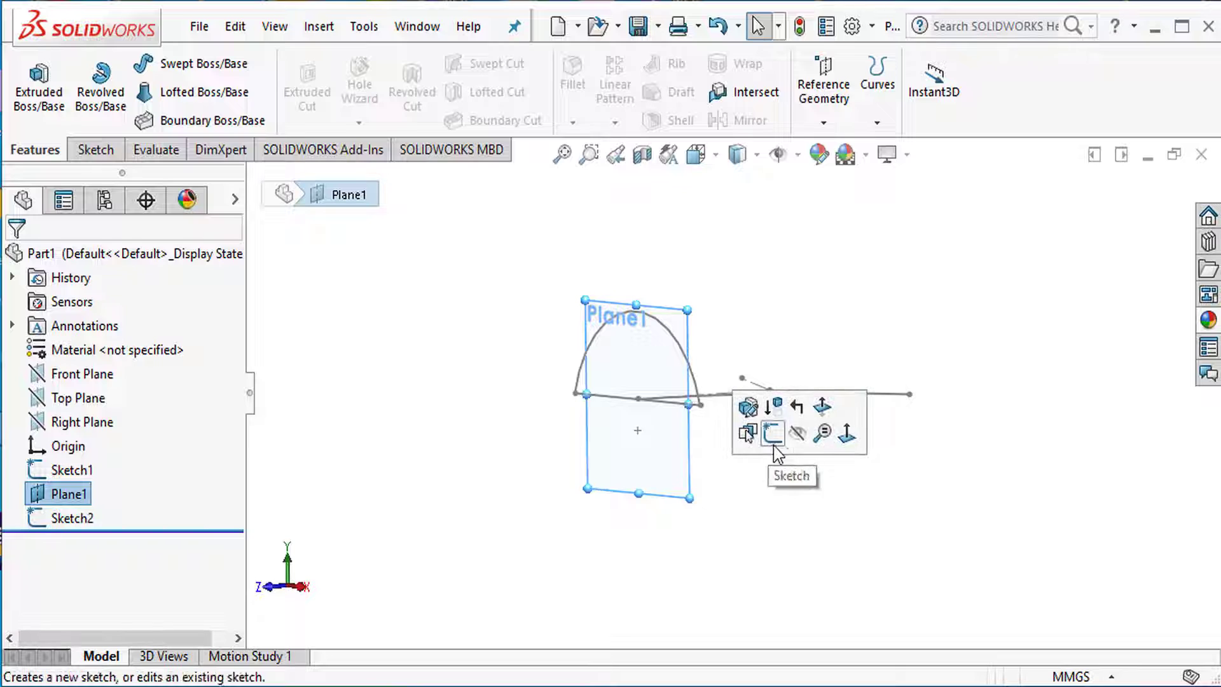
left_click(795, 434)
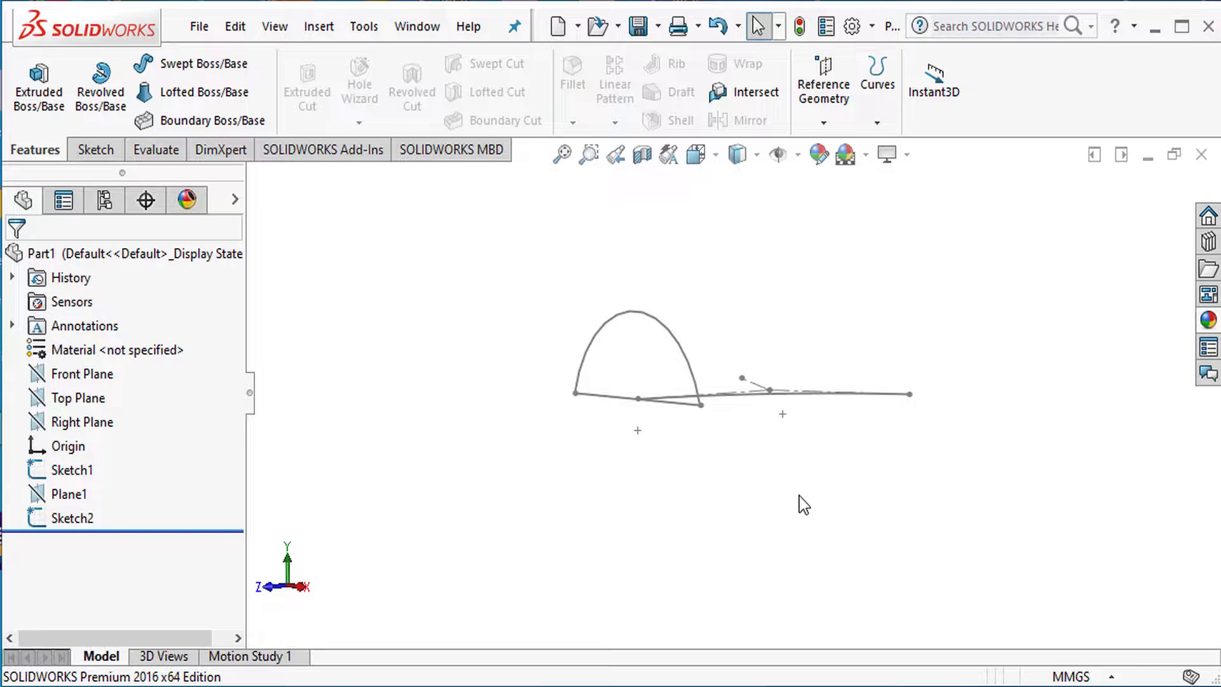
mouse_move(863, 503)
middle_mouse_down()
mouse_move(803, 525)
mouse_move(784, 547)
mouse_move(795, 545)
middle_mouse_up()
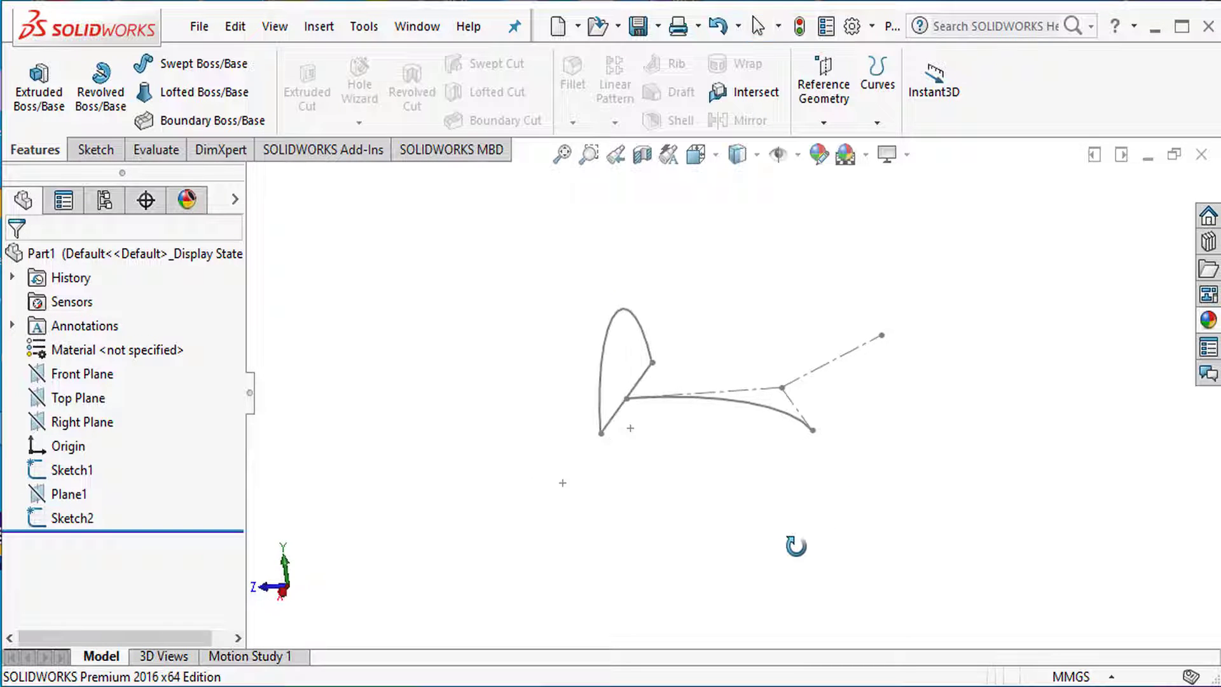
Create Plane2 through the R160 arc's end point, perpendicular to the right construction line.
left_click(814, 432)
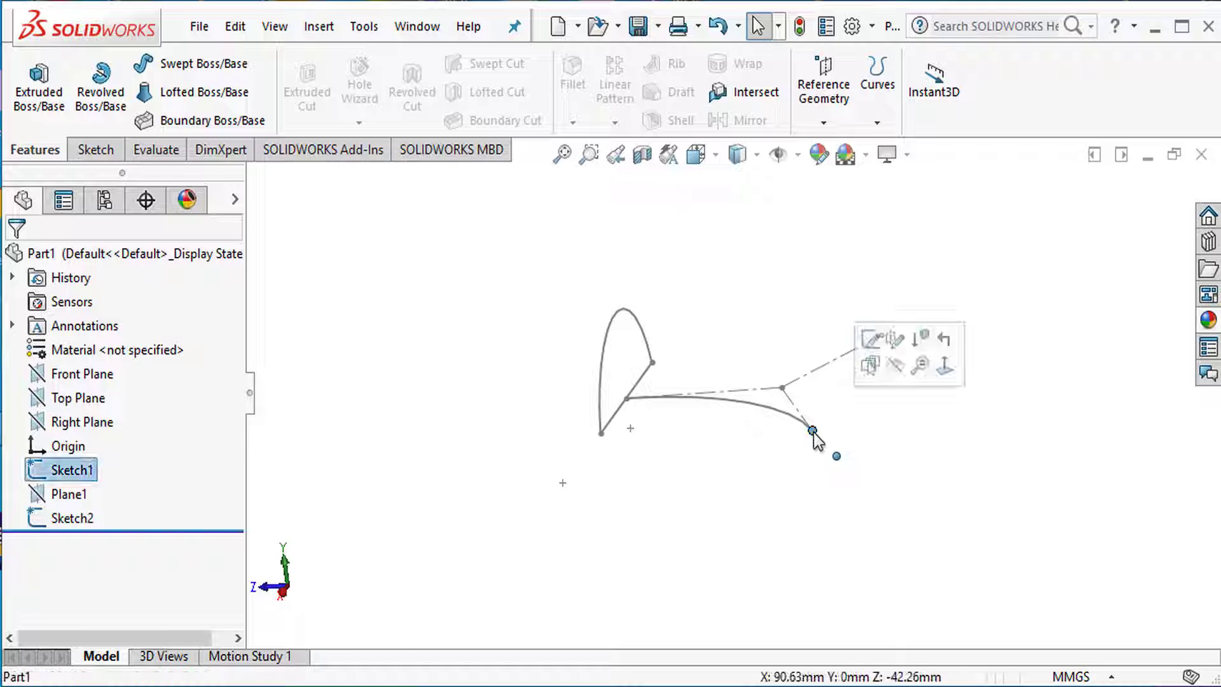
left_click(818, 126)
left_click(839, 151)
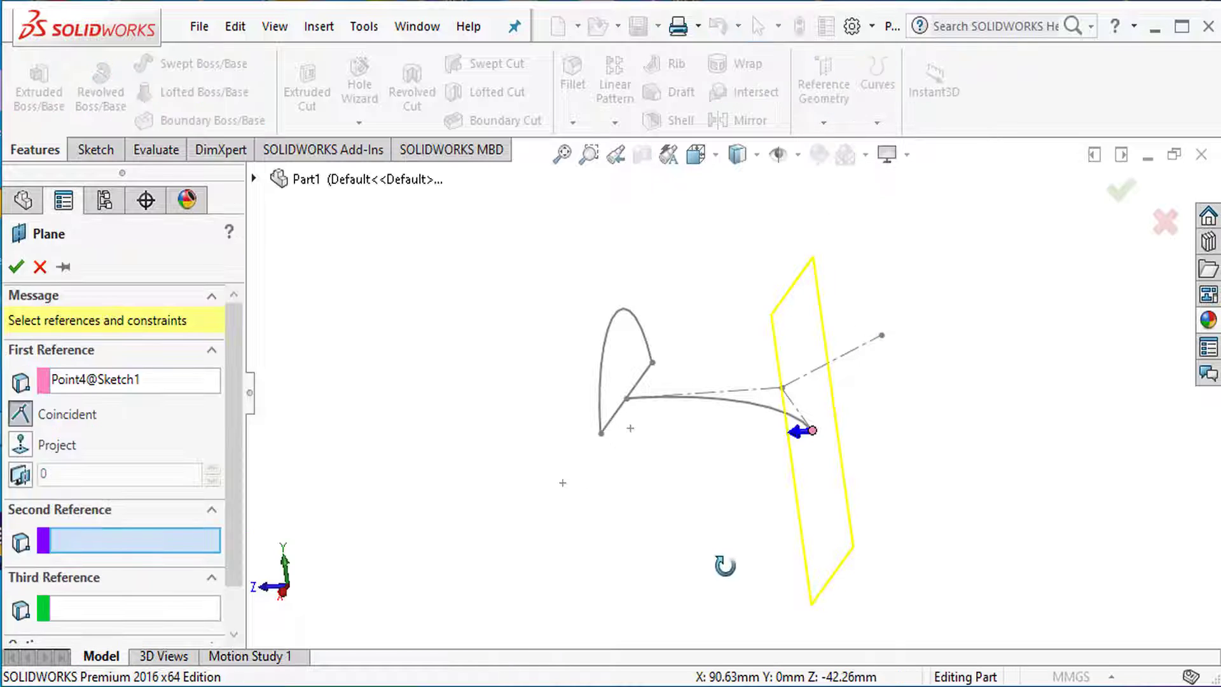
middle_click_drag(725, 565, 791, 550)
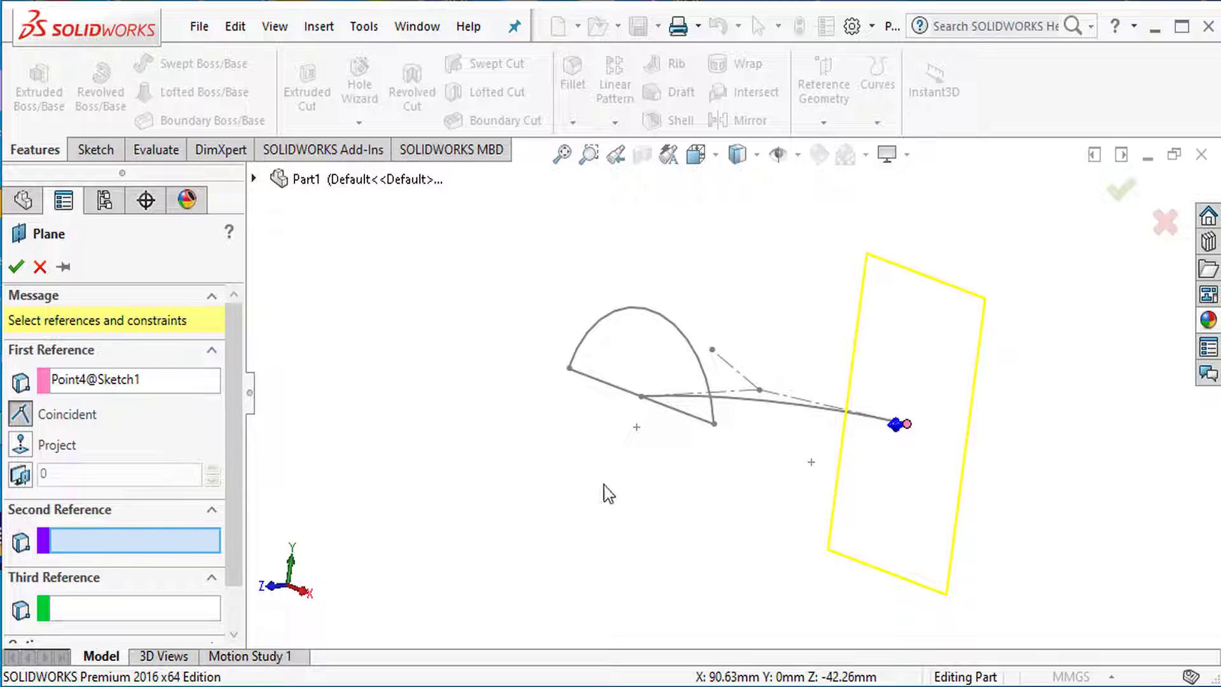
mouse_move(773, 441)
middle_mouse_down()
mouse_move(763, 507)
mouse_move(781, 391)
middle_mouse_up()
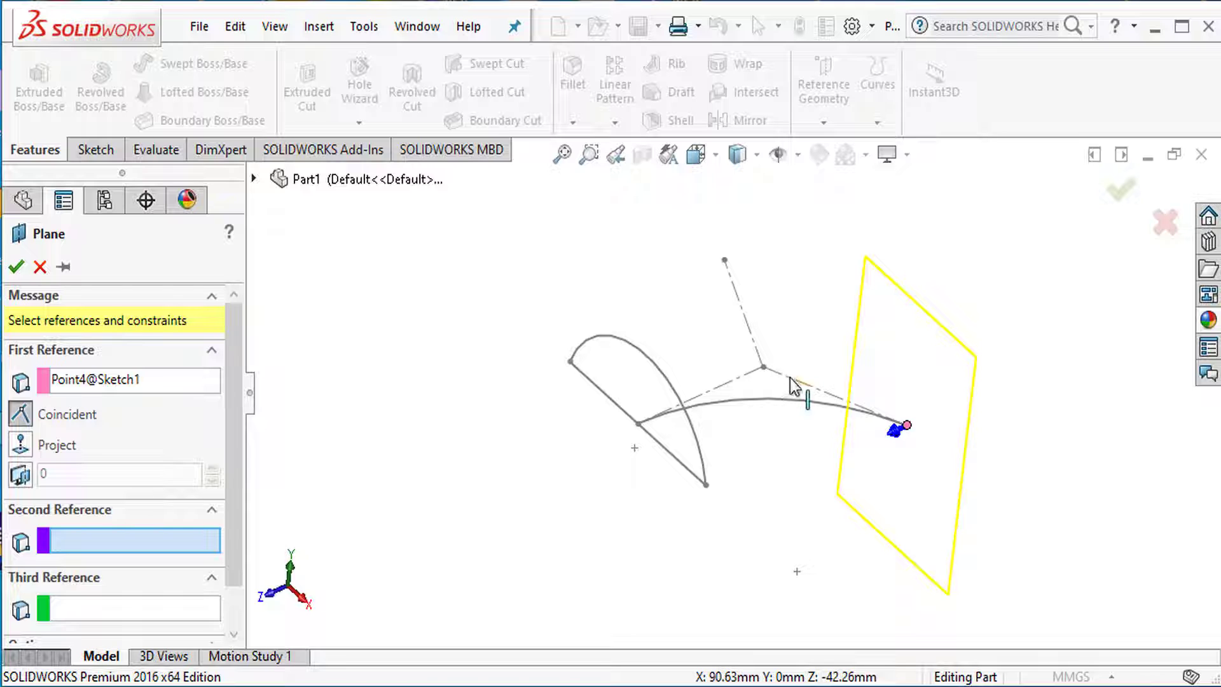
left_click(791, 385)
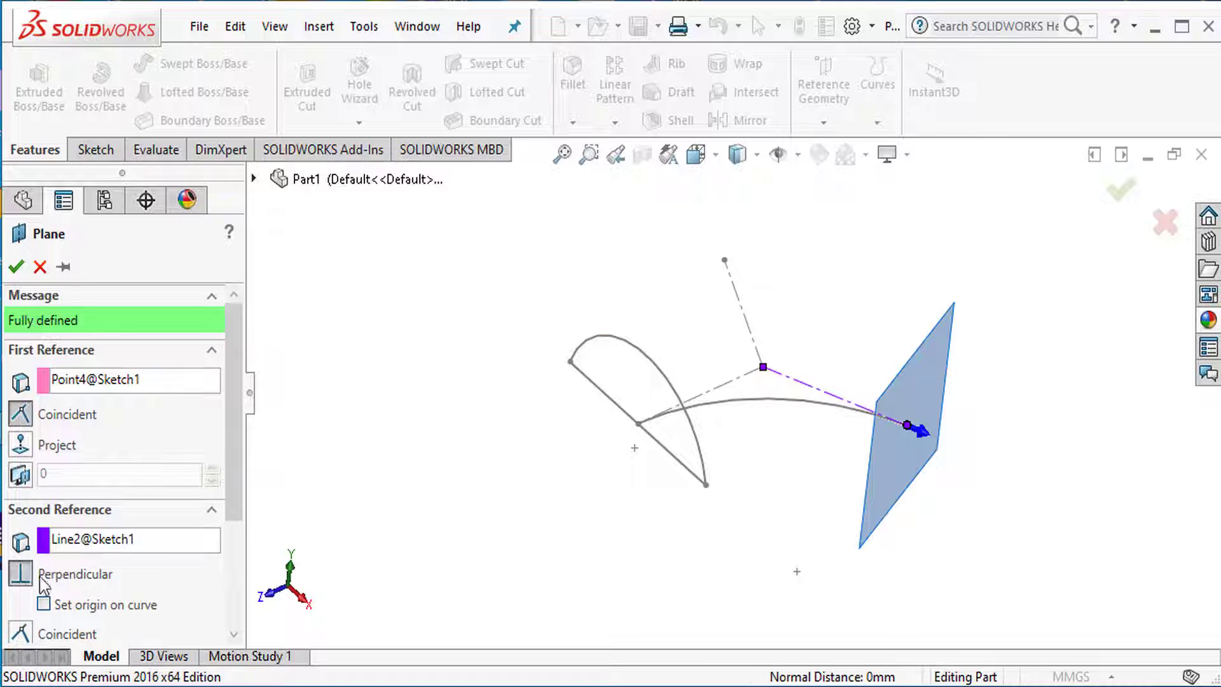
left_click(16, 267)
middle_click_drag(782, 537, 705, 406)
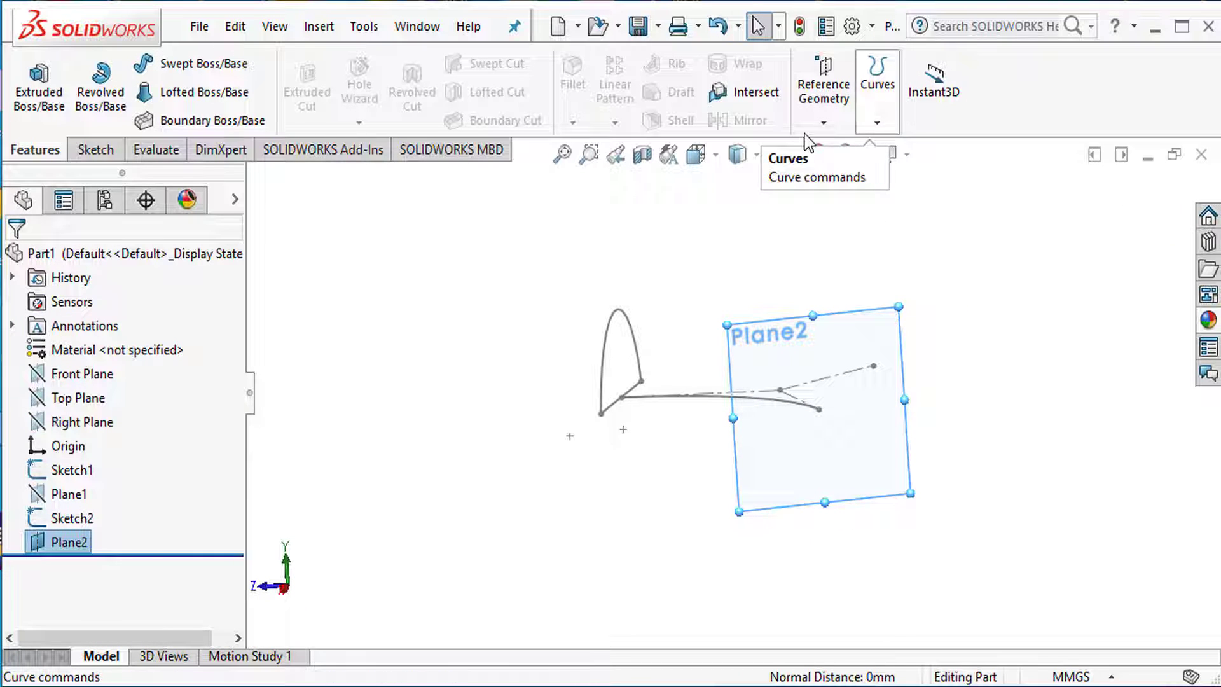
View Plane2 Normal To and draw a corner rectangle with its bottom edge on the path line.
left_click(96, 154)
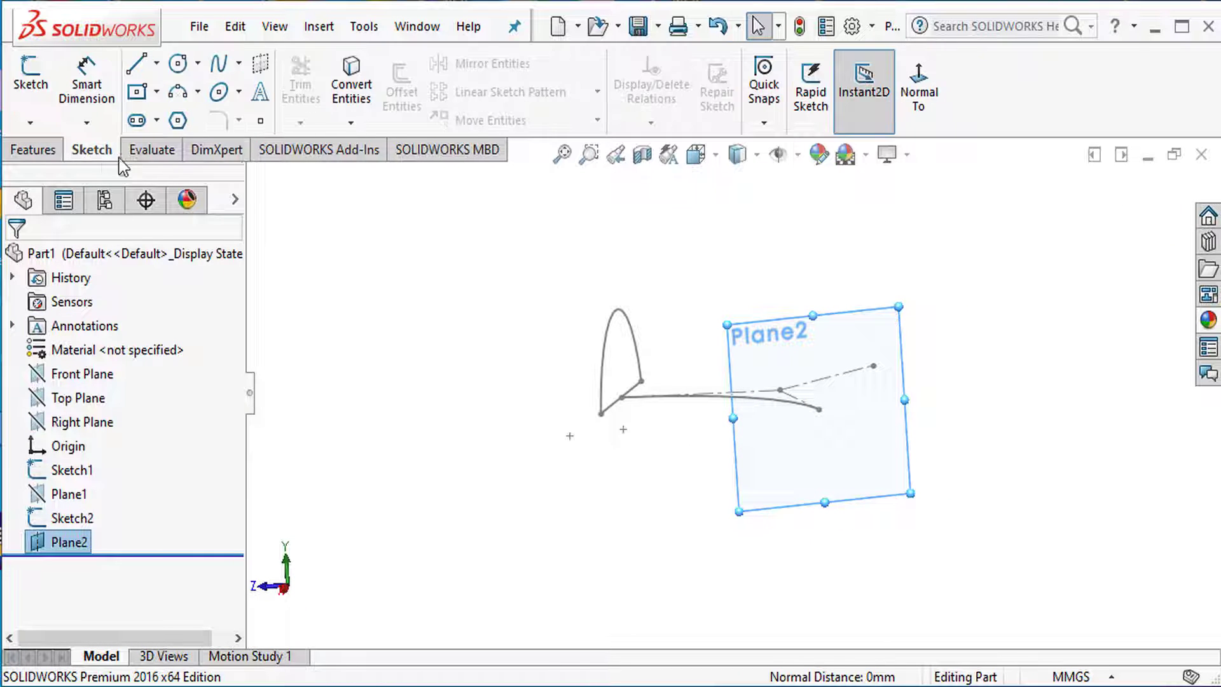
left_click(923, 119)
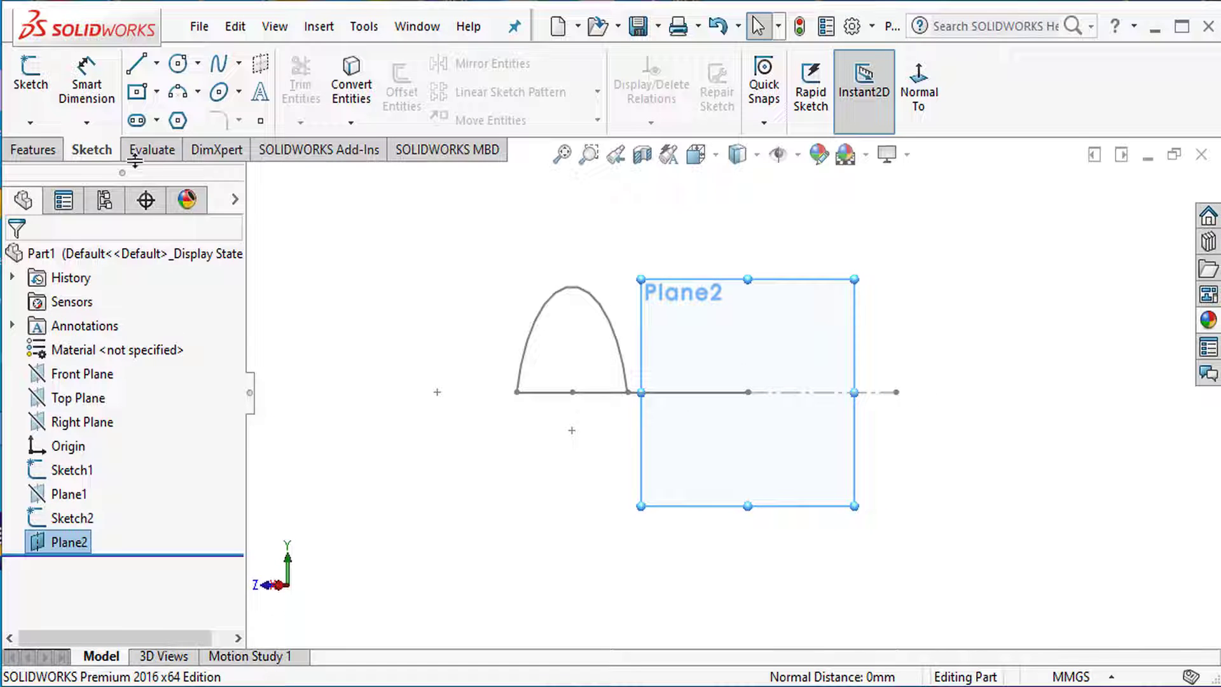
left_click(155, 93)
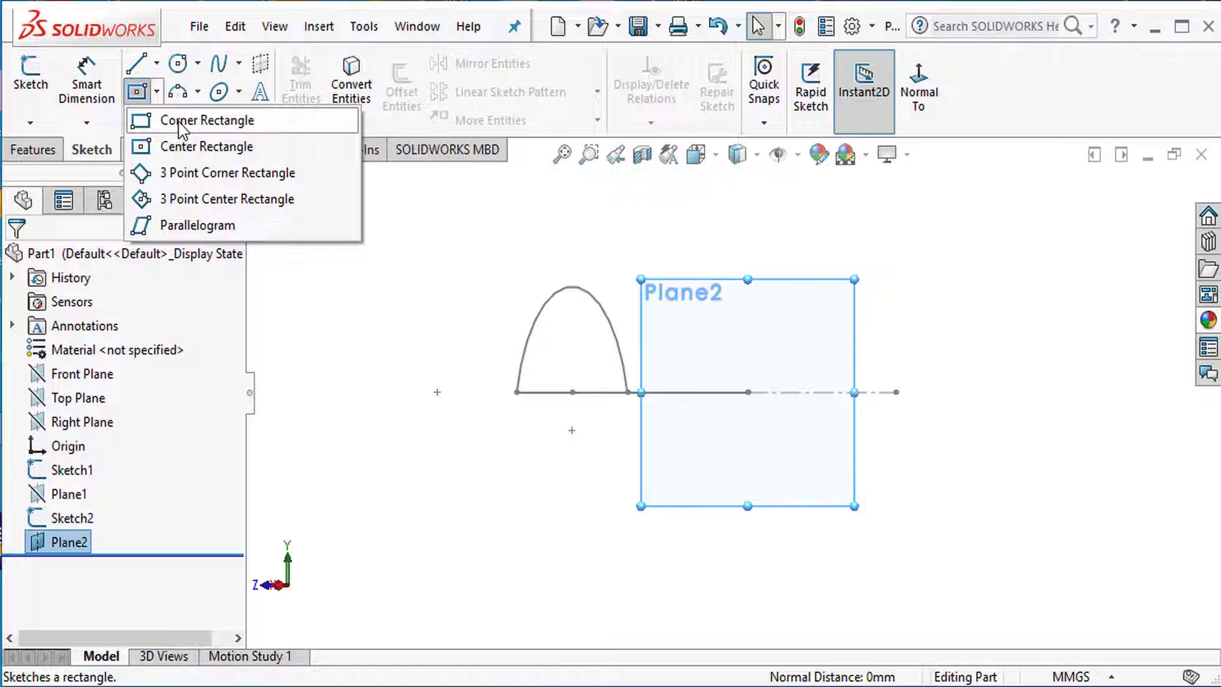
left_click(178, 123)
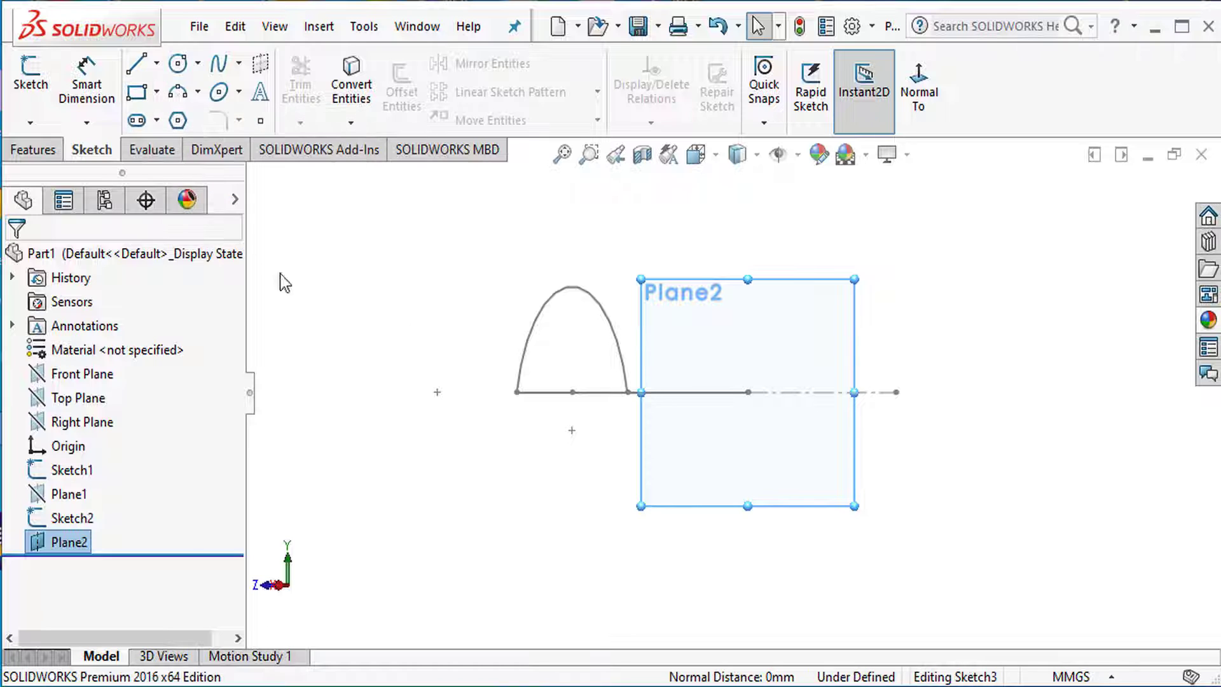
left_click(686, 393)
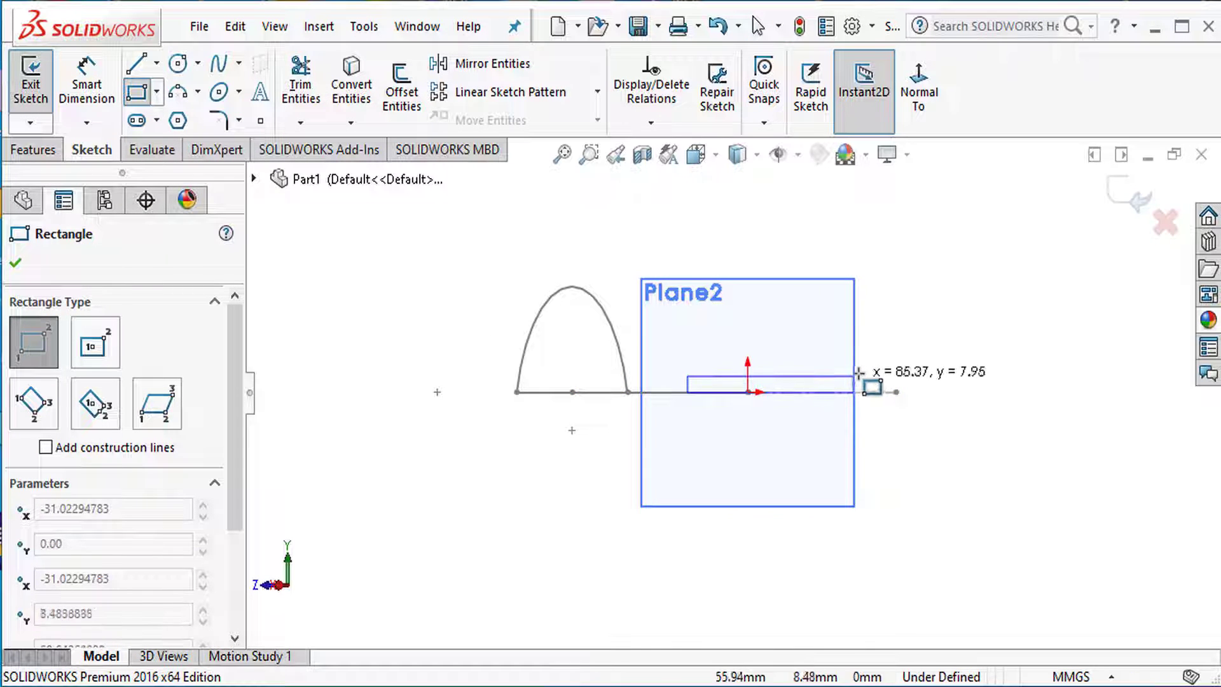
left_click(868, 310)
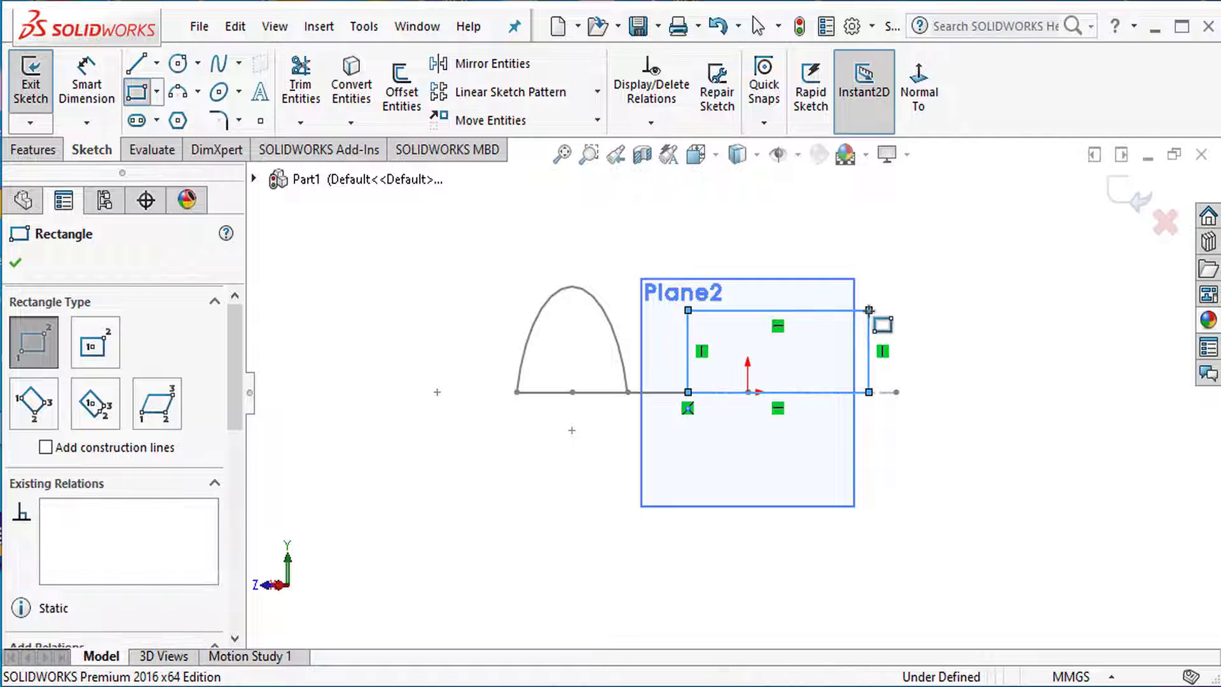
key("Escape")
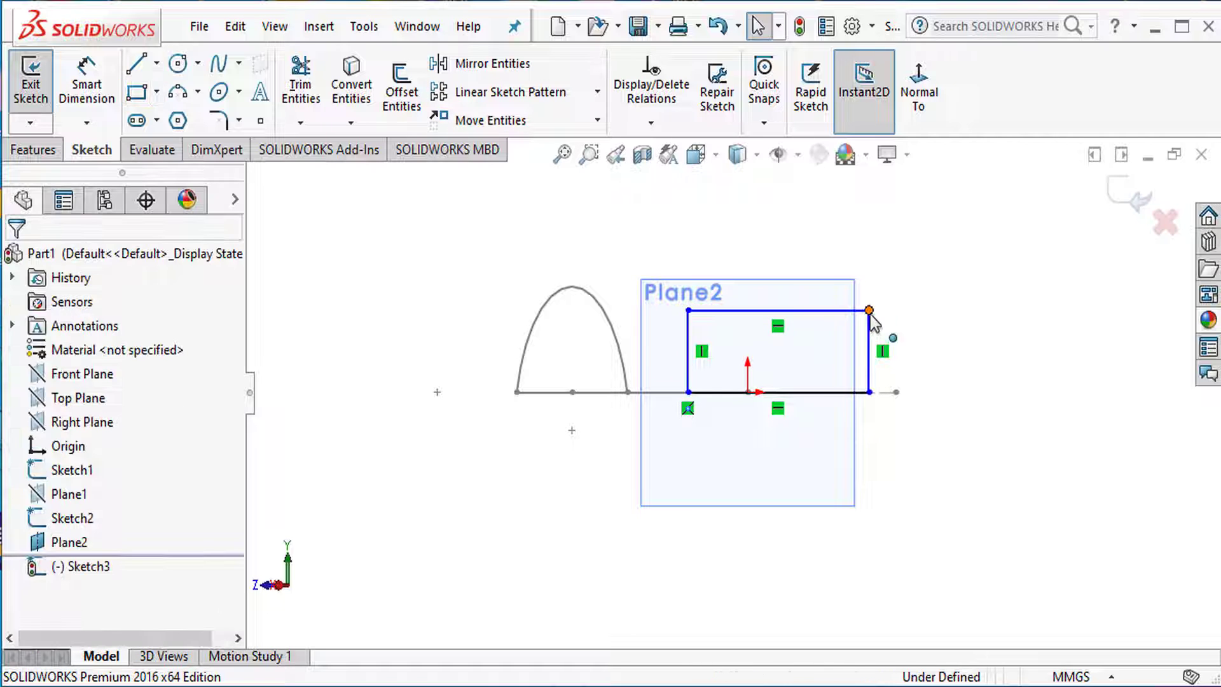
left_click(101, 105)
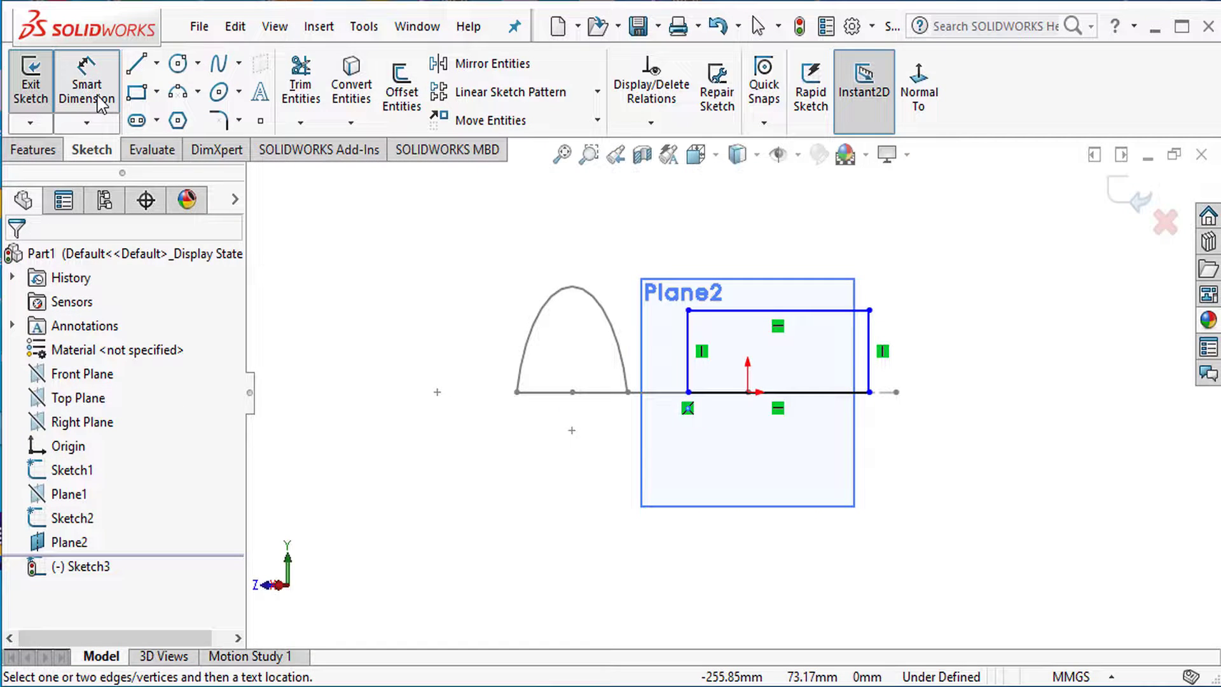
Dimension the rectangle's bottom edge to 75 mm and its right edge to 45 mm.
left_click(784, 393)
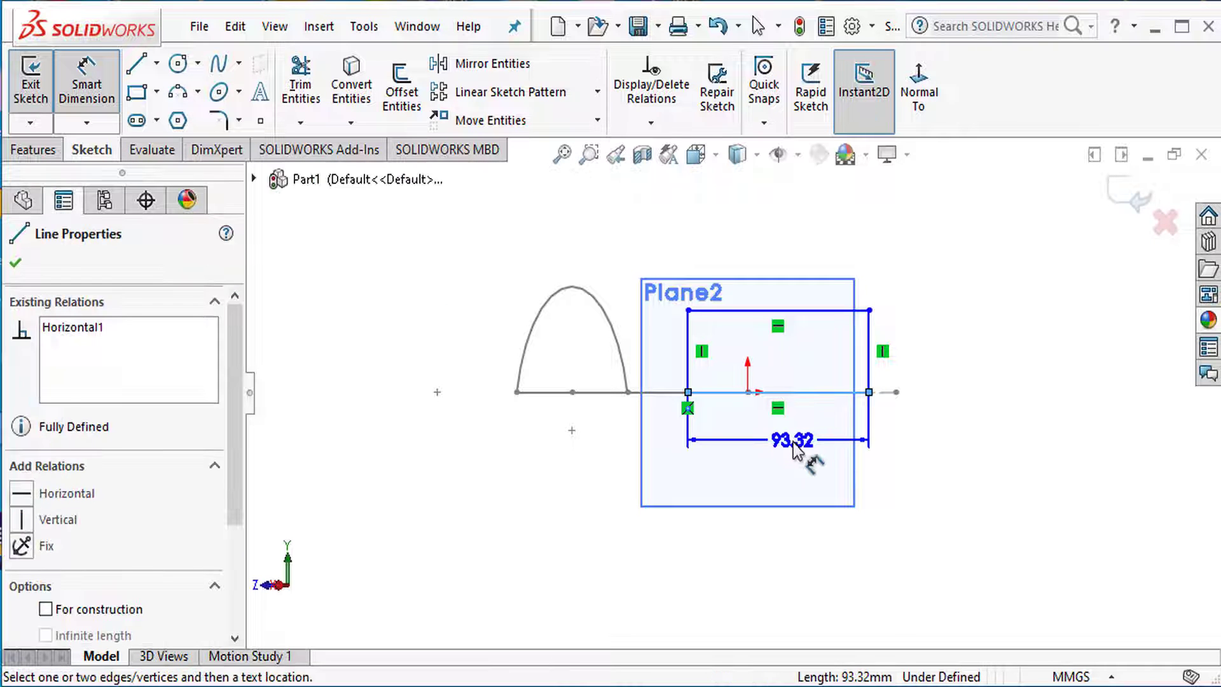
left_click(792, 444)
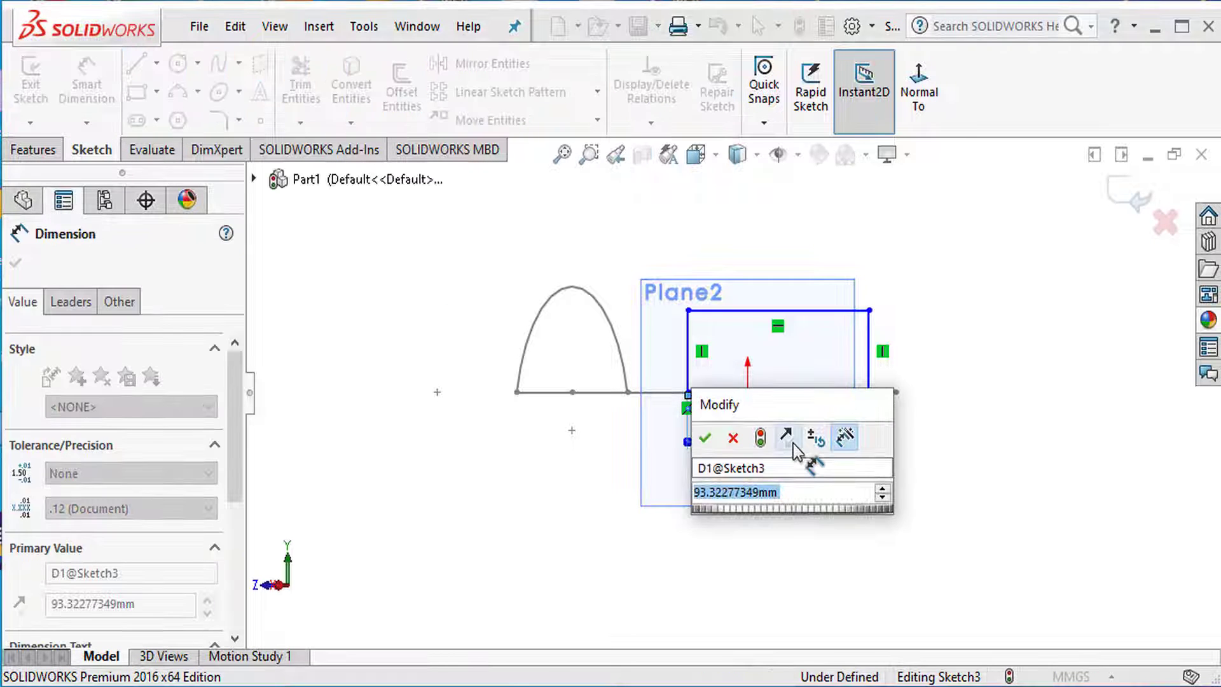
type("75")
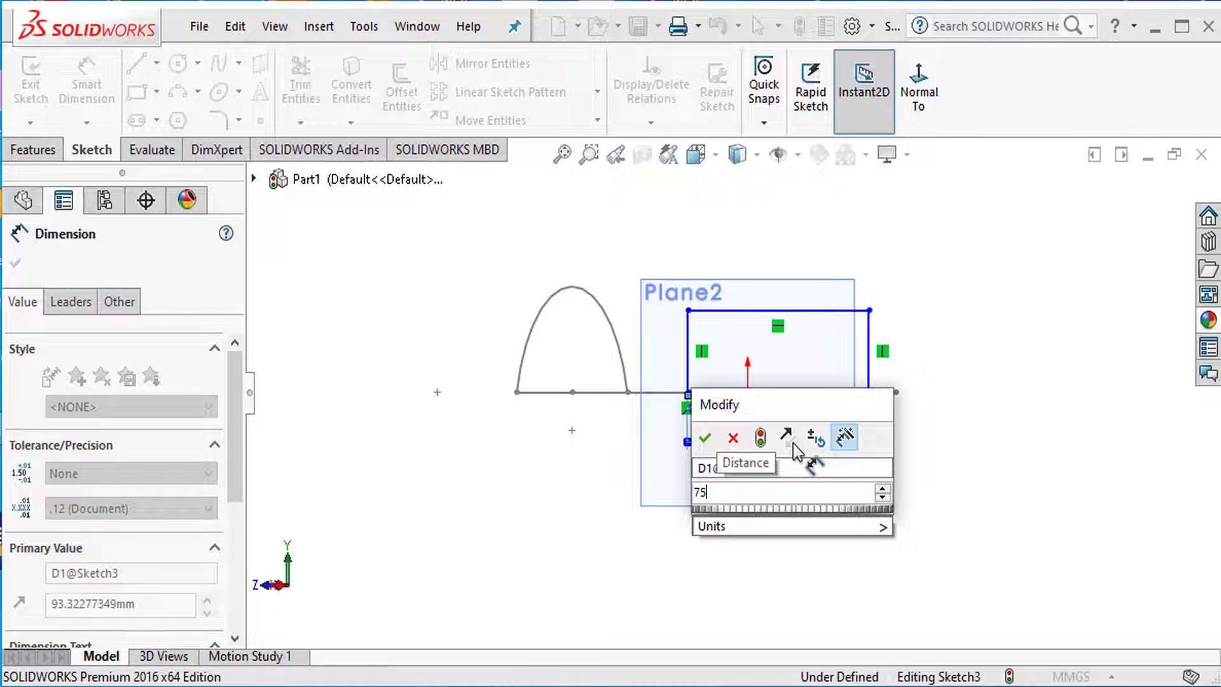
key("Return")
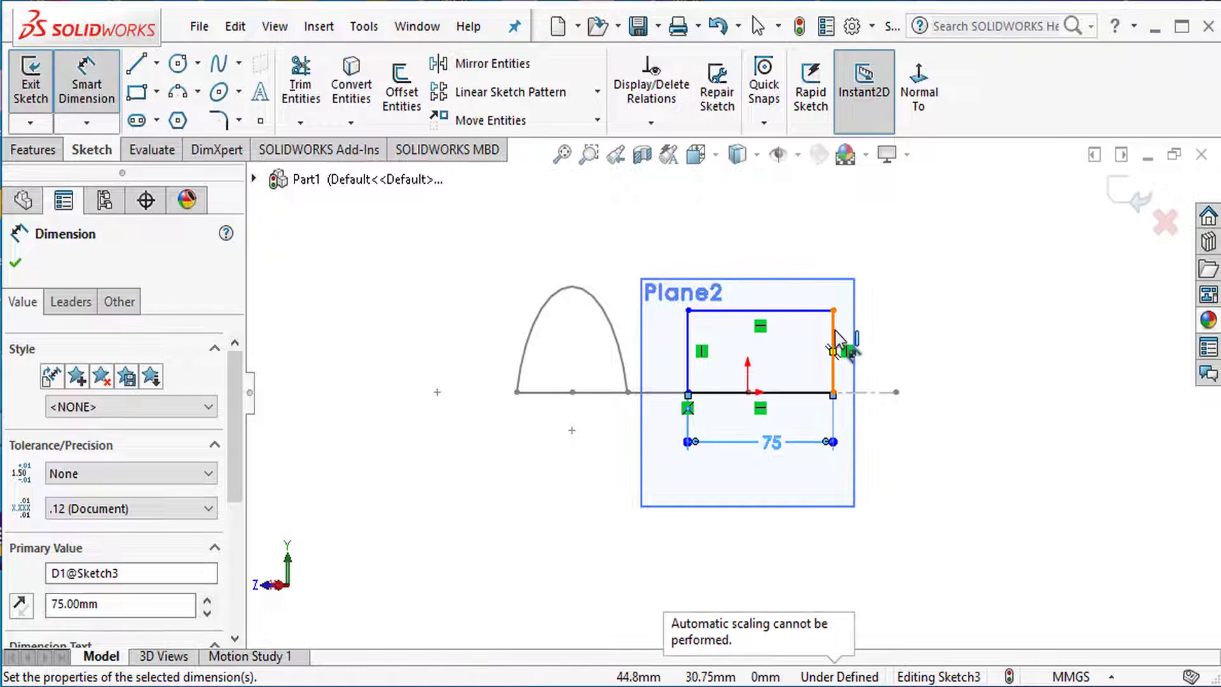
left_click(834, 344)
left_click(907, 353)
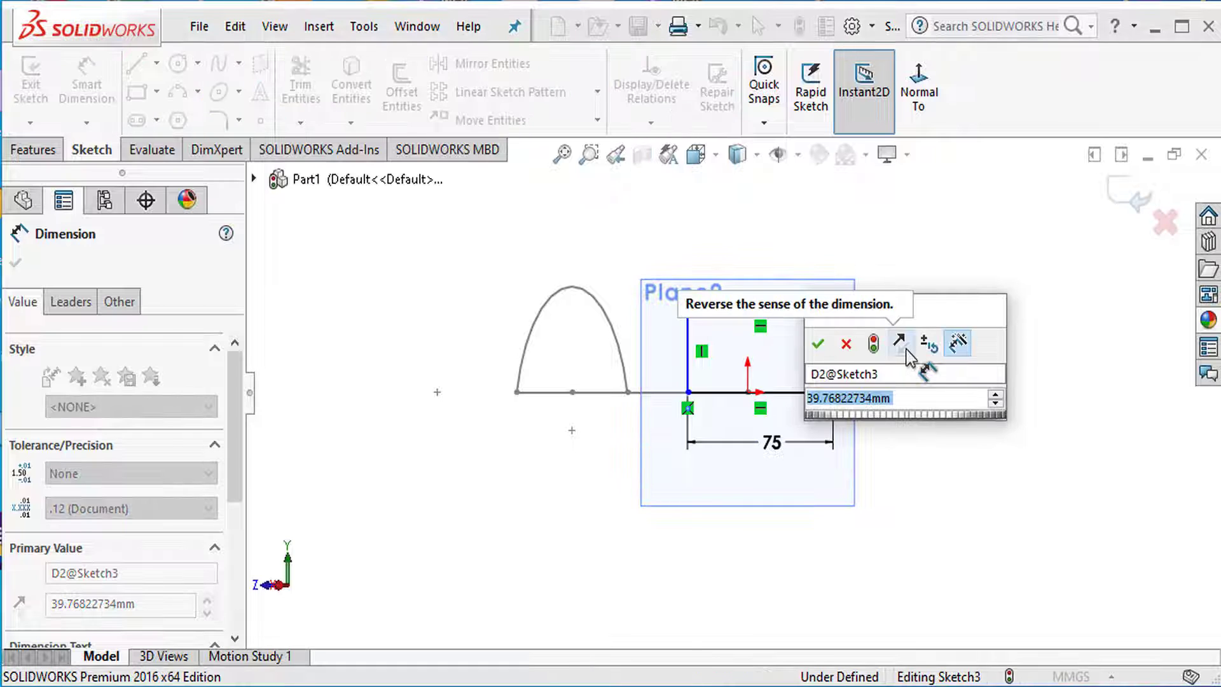
type("45")
key("Return")
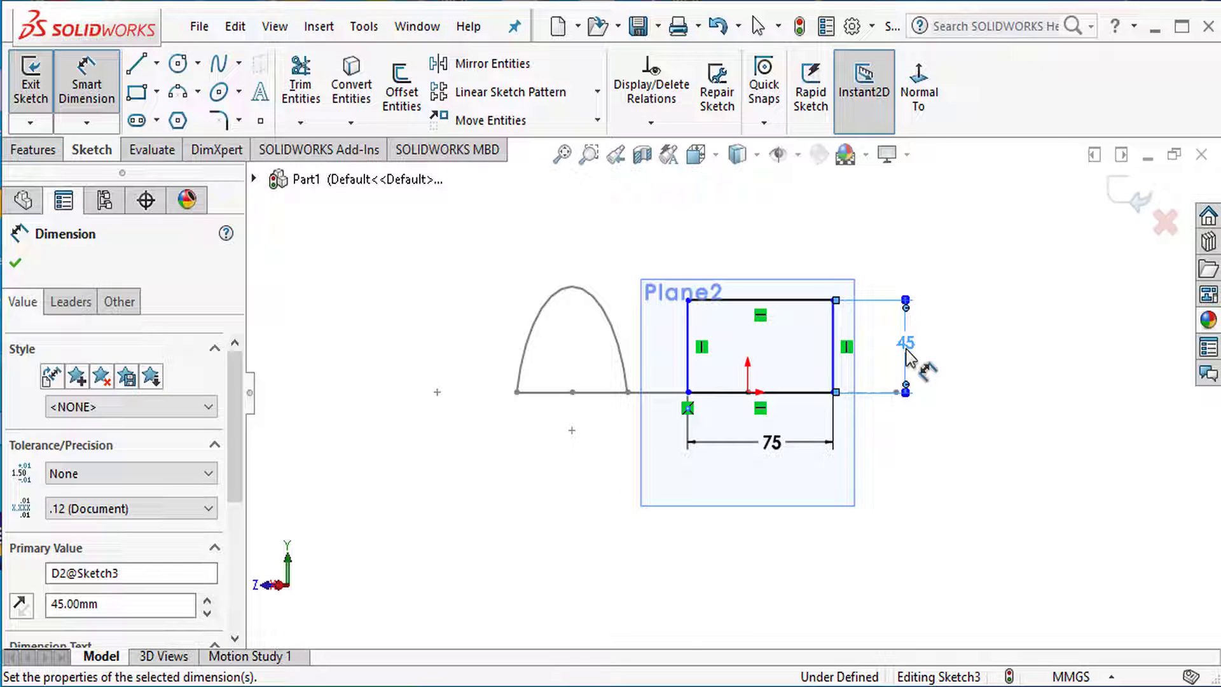
key("Escape")
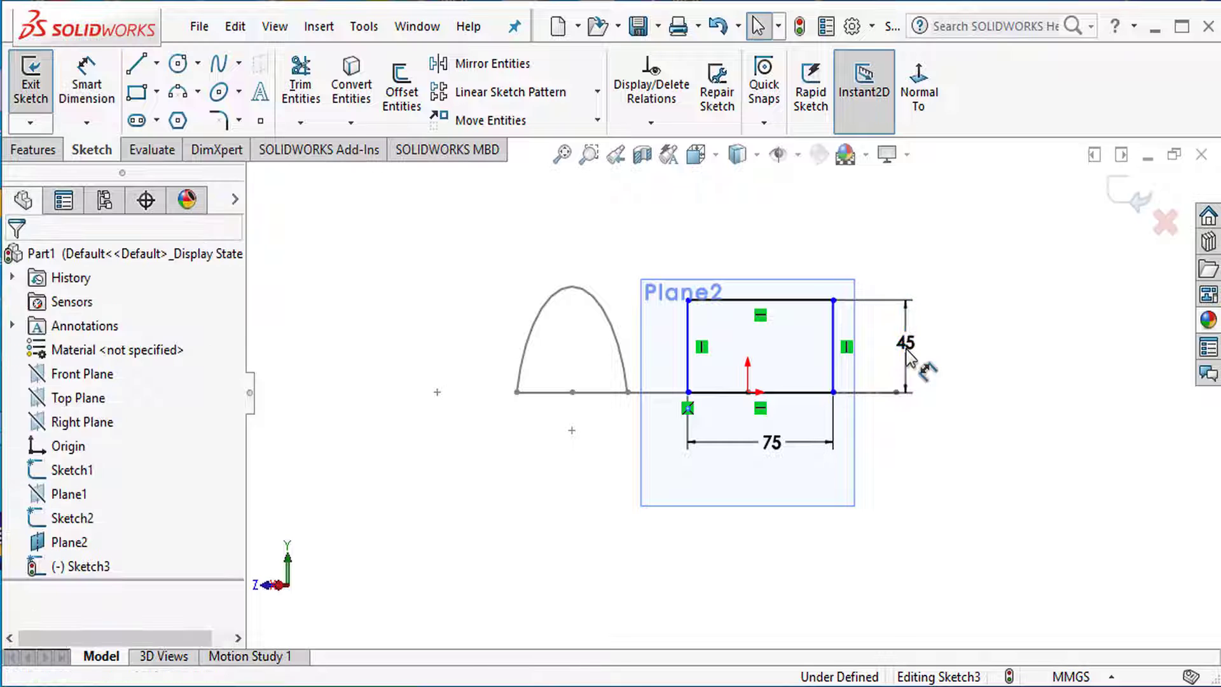
Make the bottom edge's midpoint coincident with the origin and exit the sketch.
left_click(759, 392)
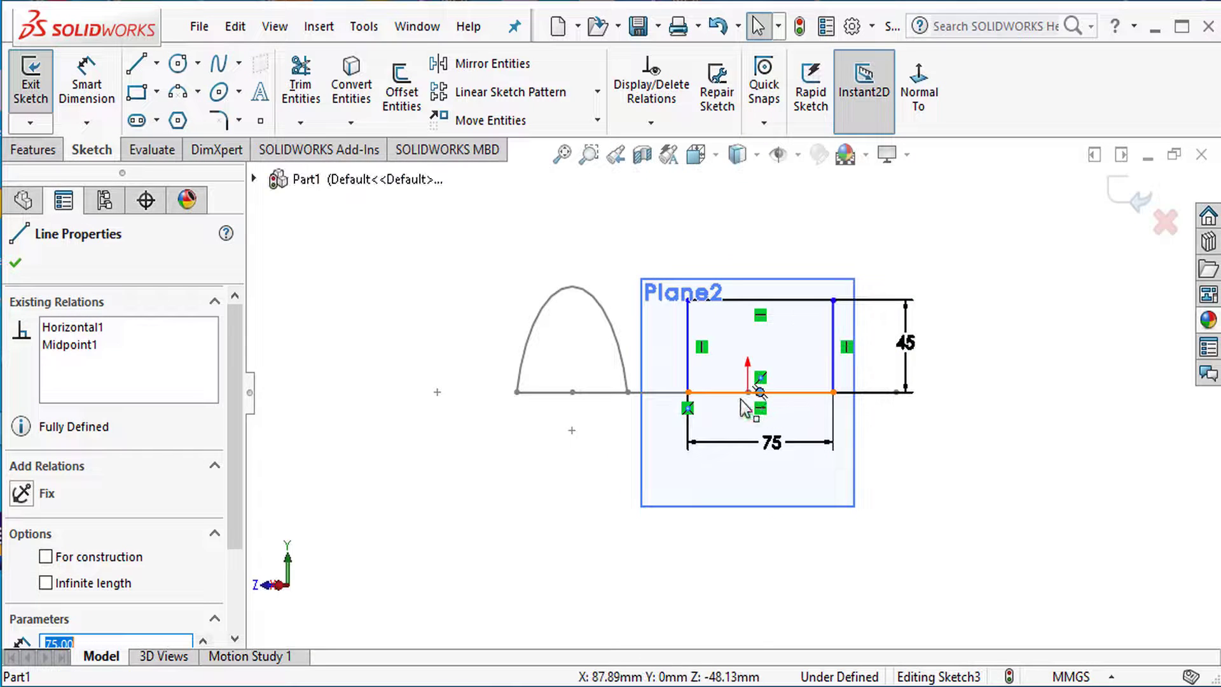
key("Escape")
left_click(759, 392)
left_click(747, 392, "ctrl")
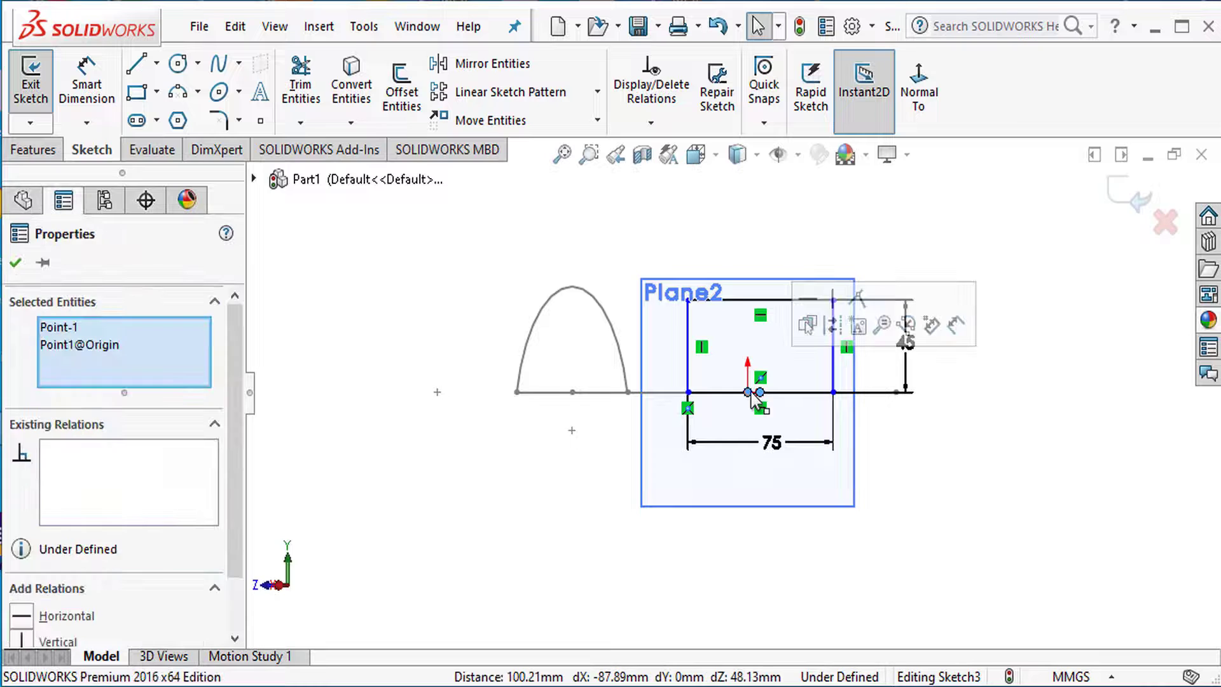
left_click(856, 299)
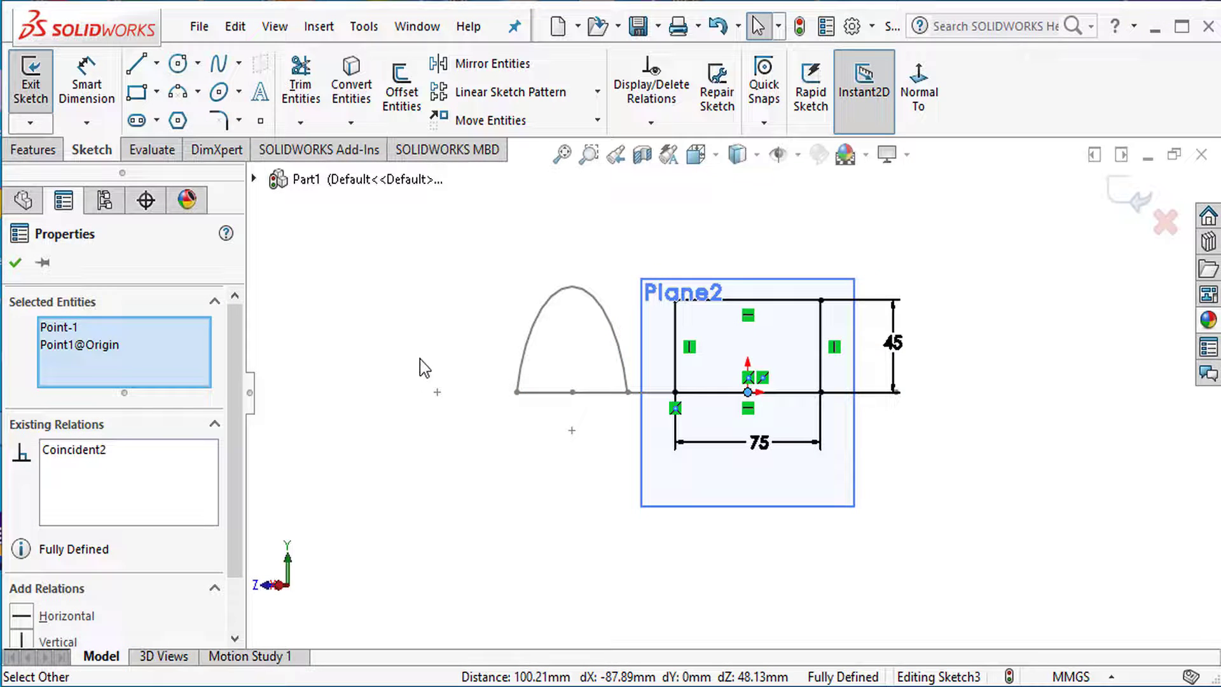
left_click(13, 264)
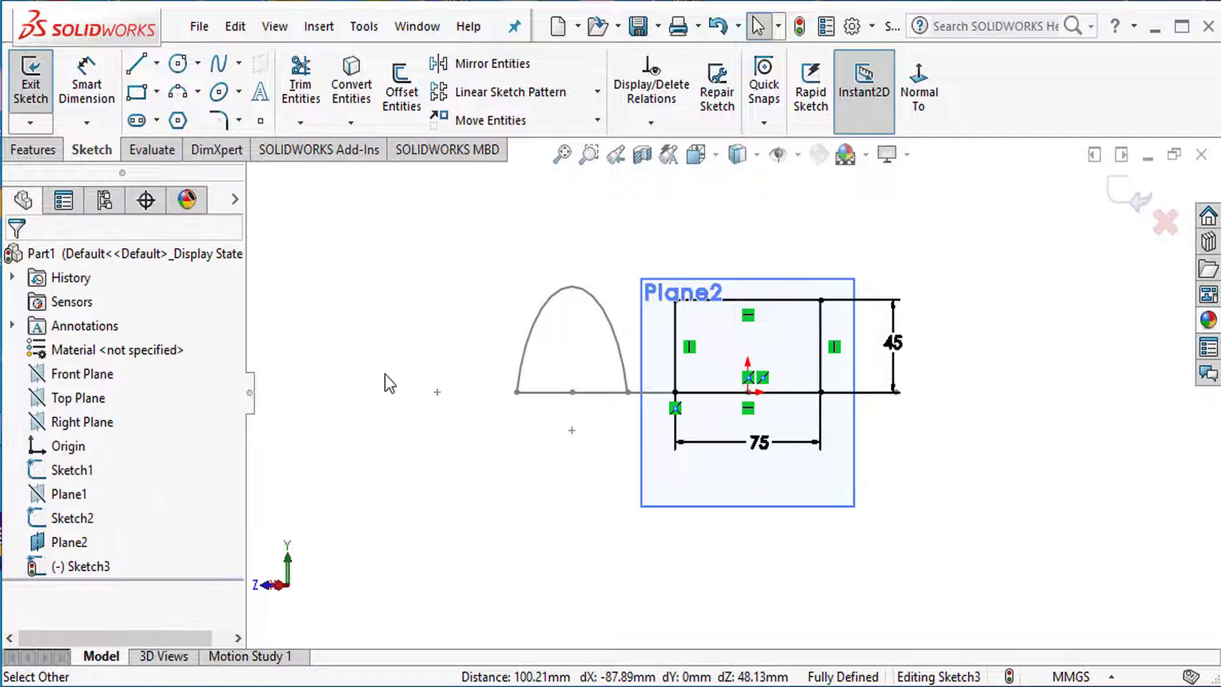
left_click(1141, 203)
middle_click_drag(1022, 473, 1087, 476)
left_click(959, 496)
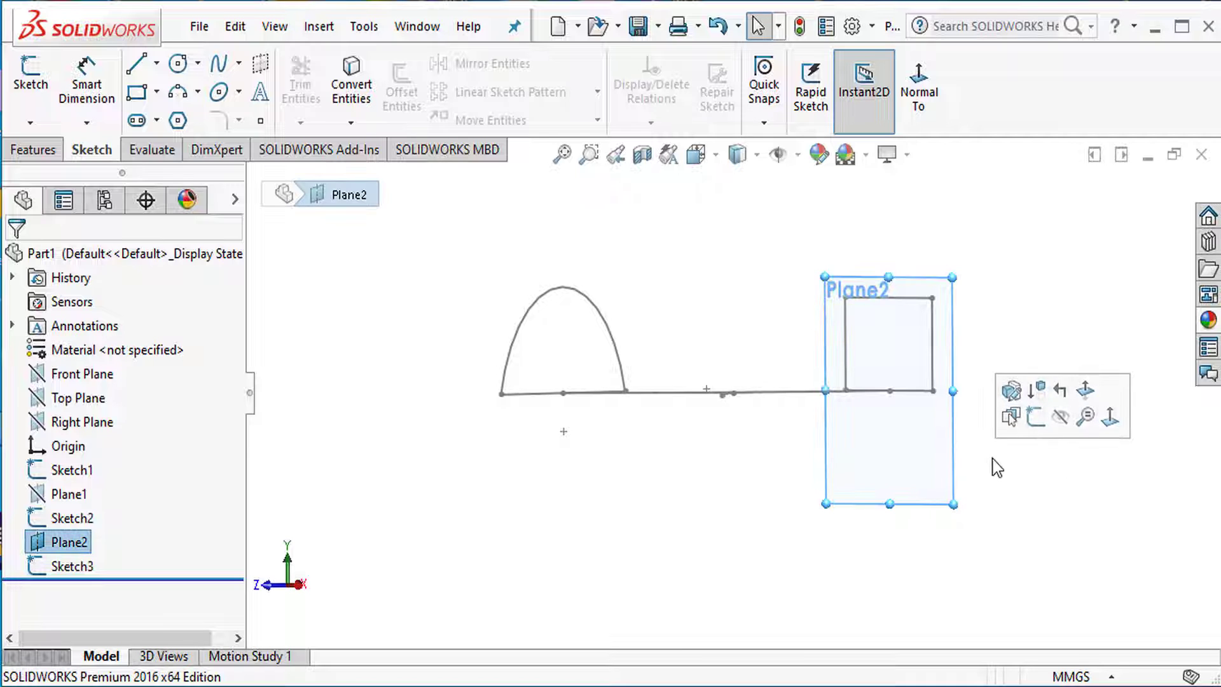
Hide Plane2 and turn the sketches to an oblique view.
left_click(1061, 418)
middle_click_drag(961, 523, 987, 583)
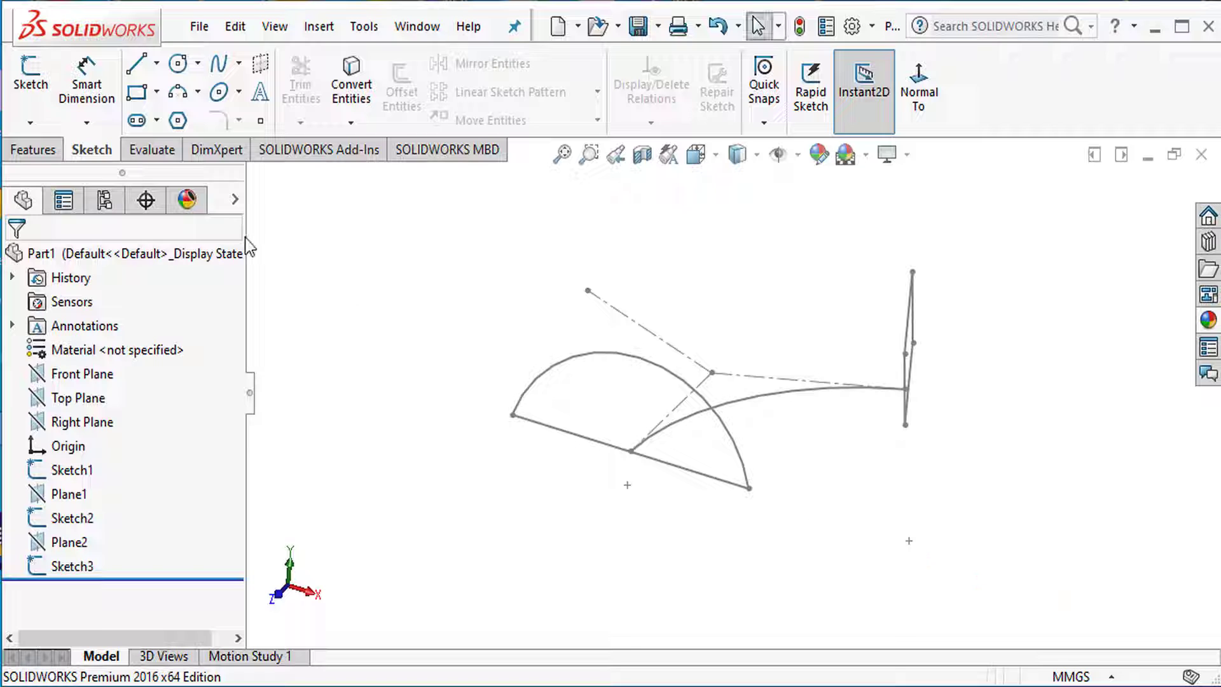
left_click(33, 149)
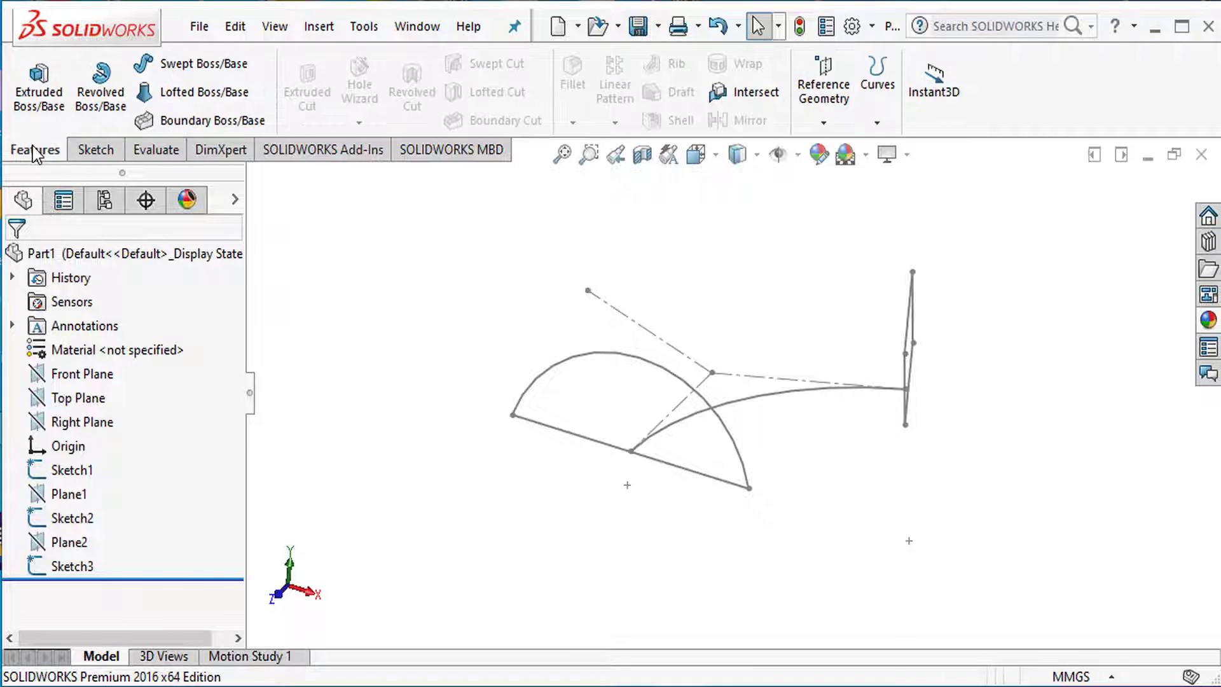
left_click(211, 93)
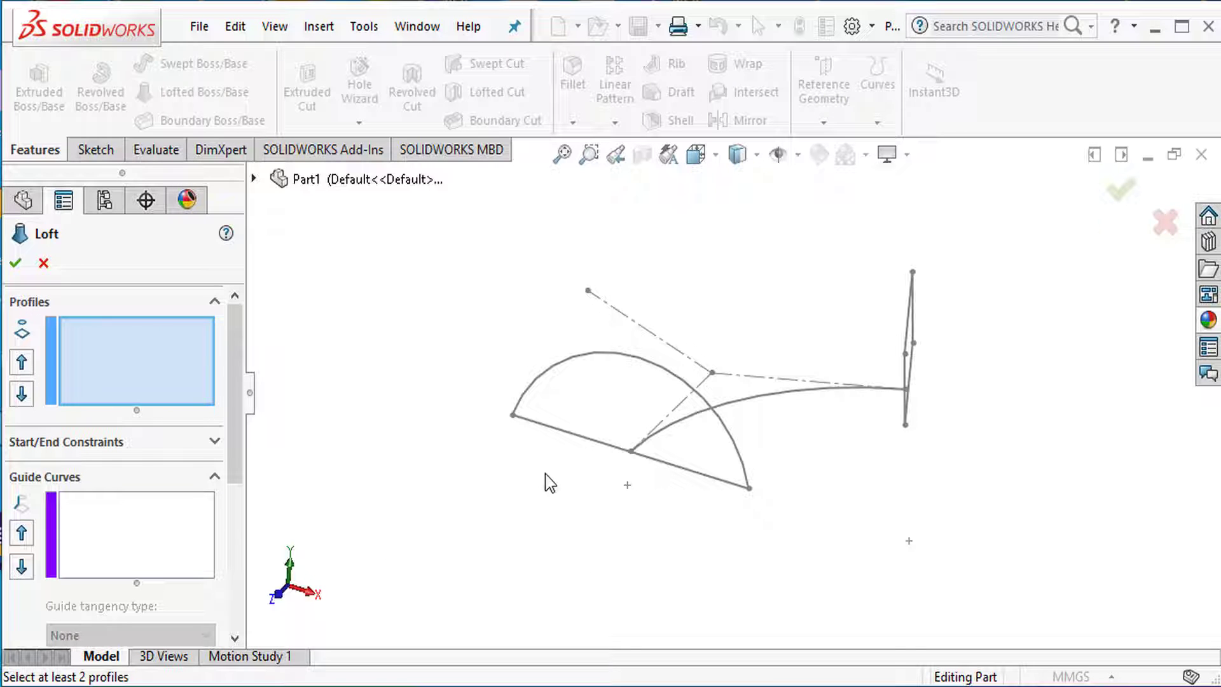
Loft from the arc sketch to the rectangle using Sketch1 as the guide curve.
left_click(525, 425)
mouse_move(917, 524)
middle_mouse_down()
mouse_move(858, 477)
mouse_move(835, 476)
mouse_move(919, 636)
mouse_move(945, 642)
mouse_move(902, 658)
middle_mouse_up()
left_click(903, 383)
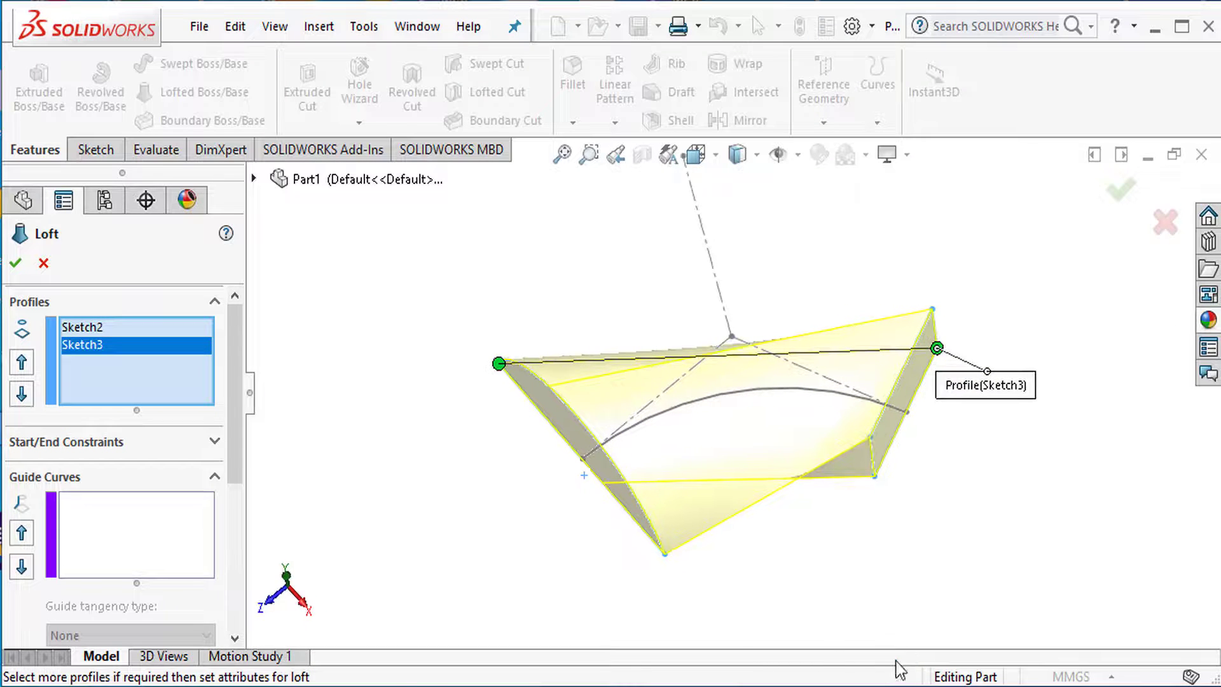
left_click(120, 539)
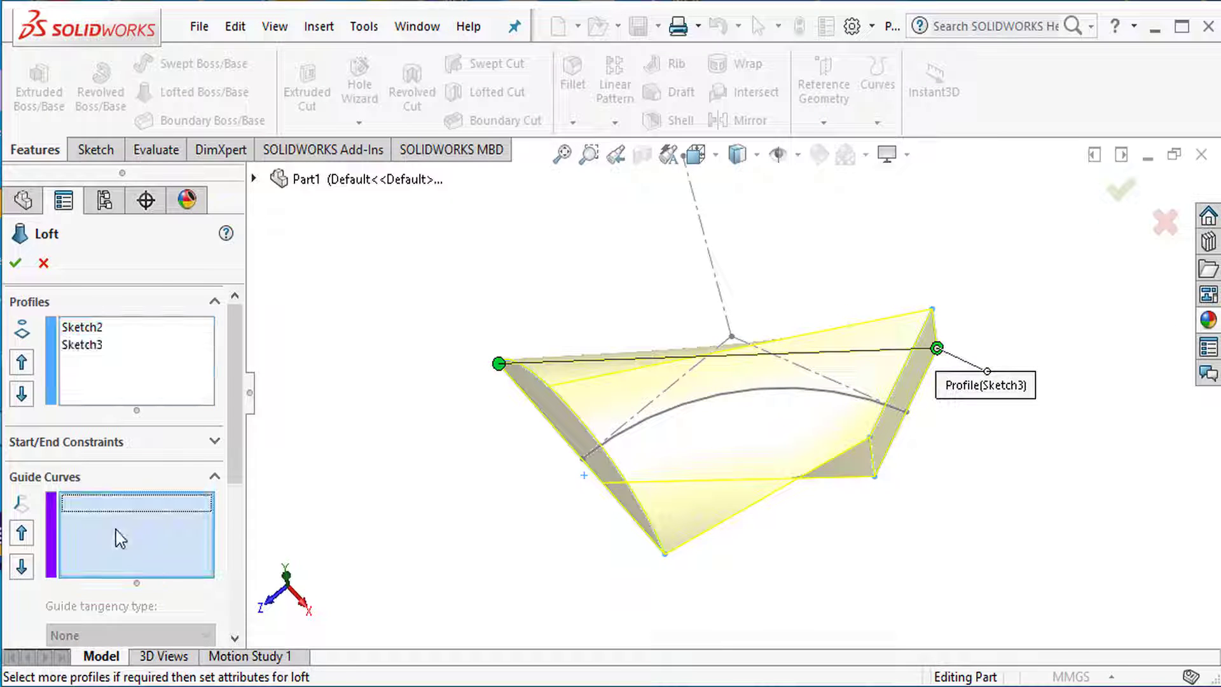
left_click(717, 403)
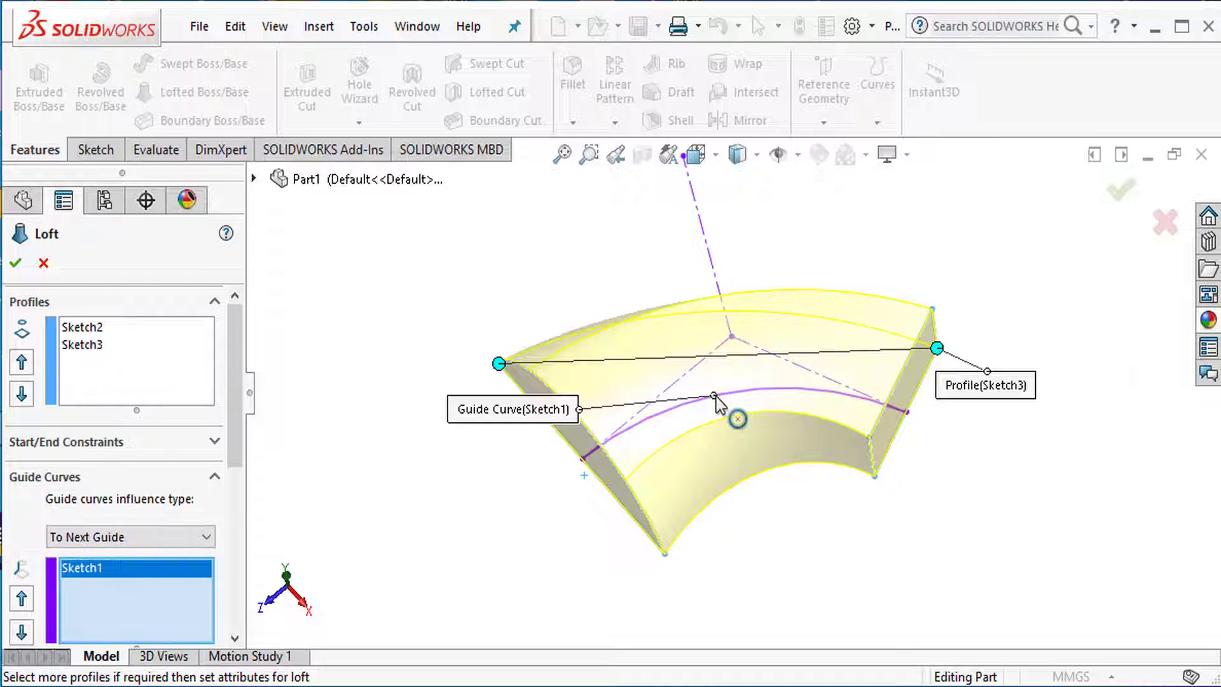
middle_click_drag(801, 541, 798, 493)
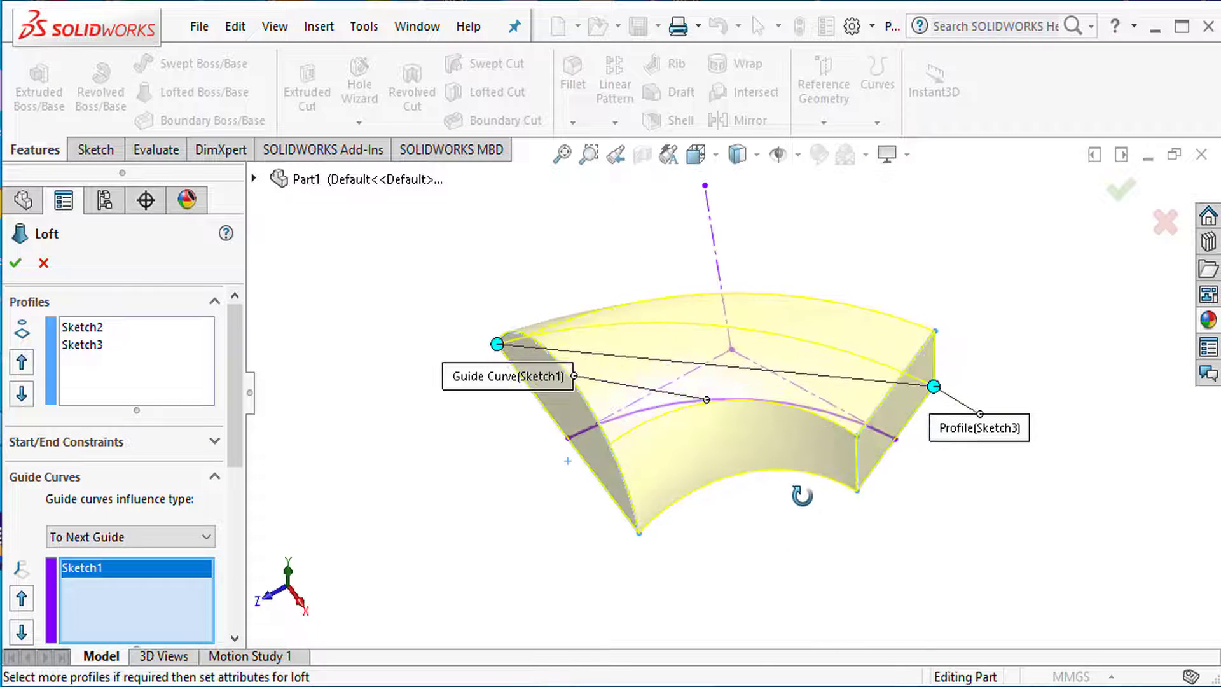
left_click(17, 263)
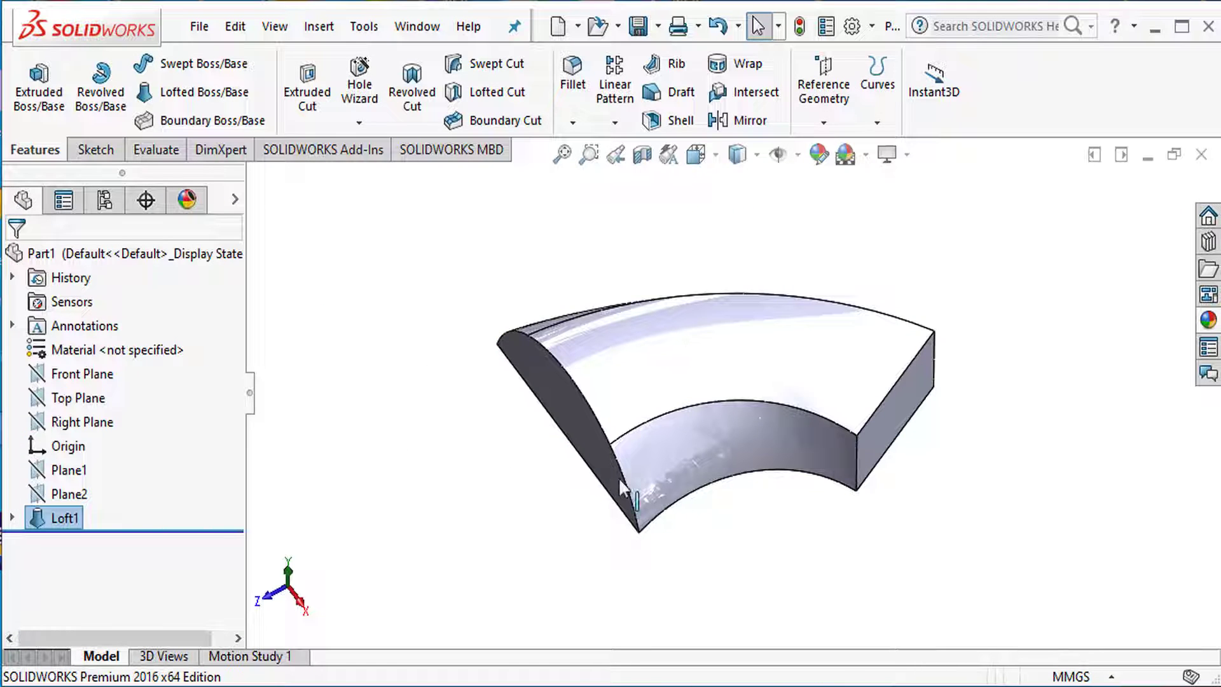
middle_click_drag(878, 548, 806, 521)
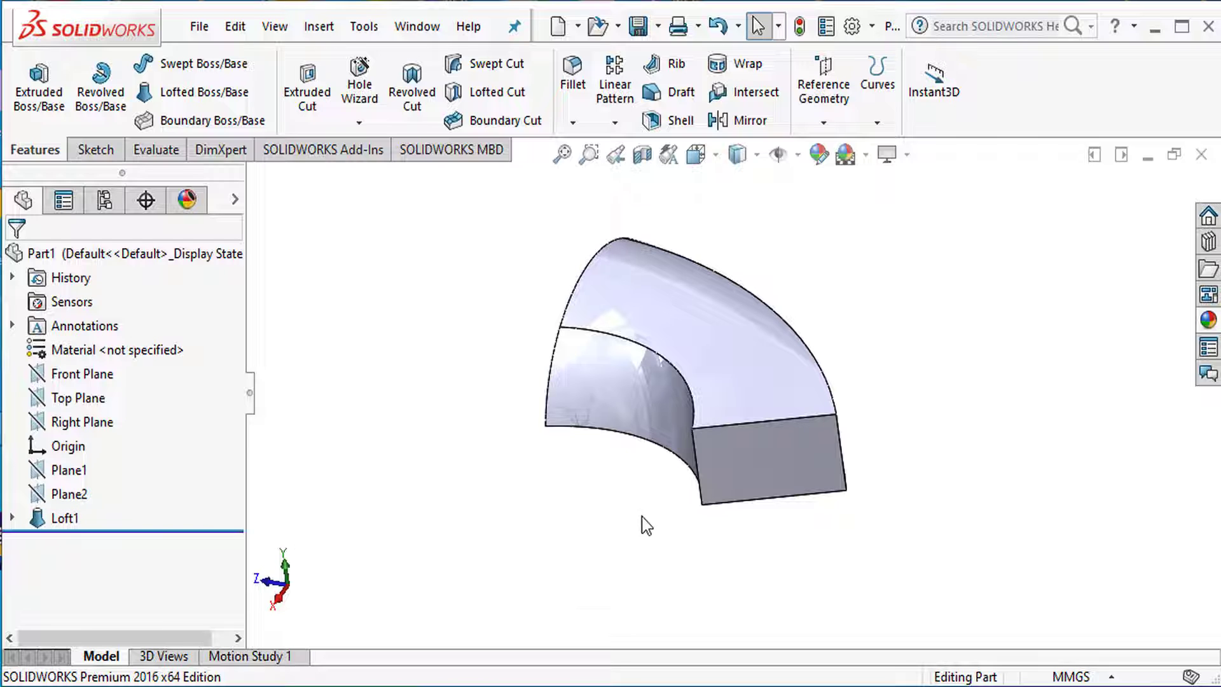
Start a sketch on the Top Plane, view it normal, and show Sketch1 for reference.
left_click(70, 398)
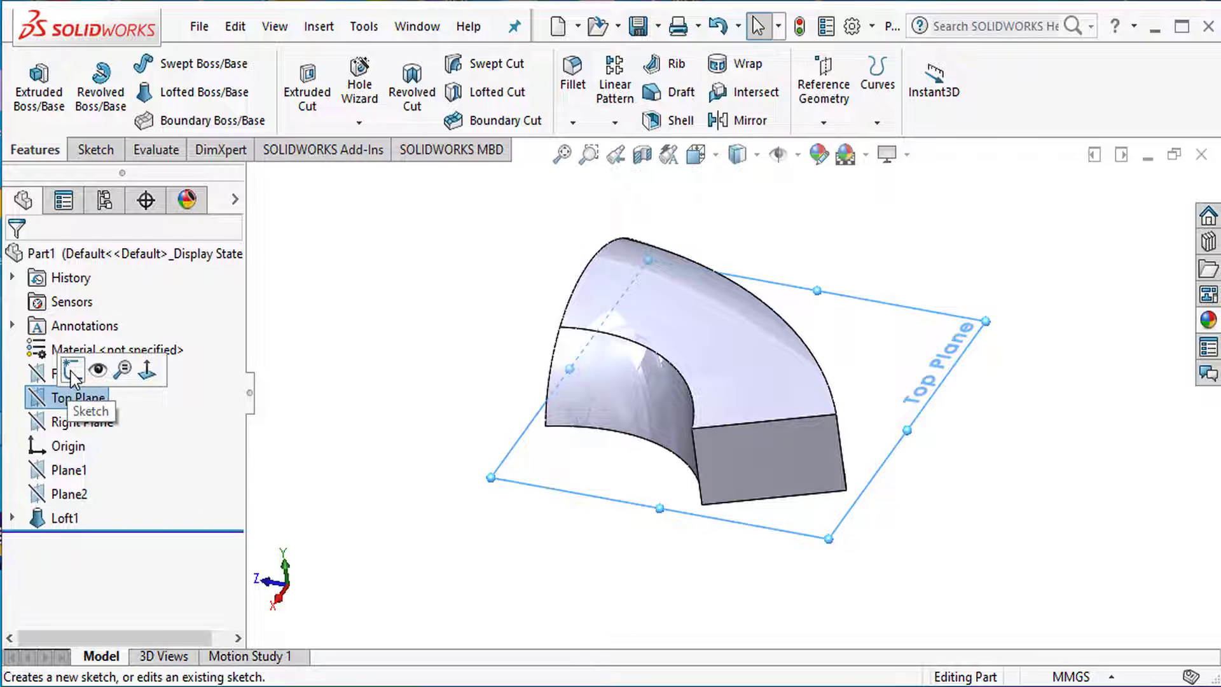
left_click(71, 372)
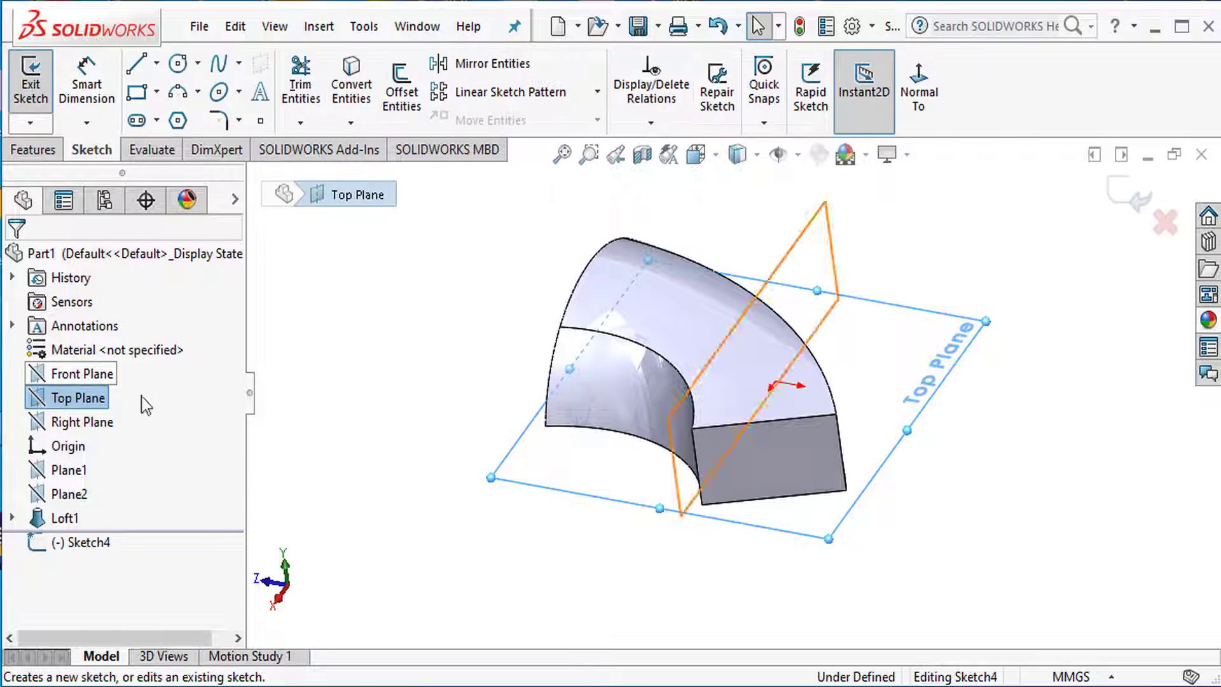
left_click(920, 102)
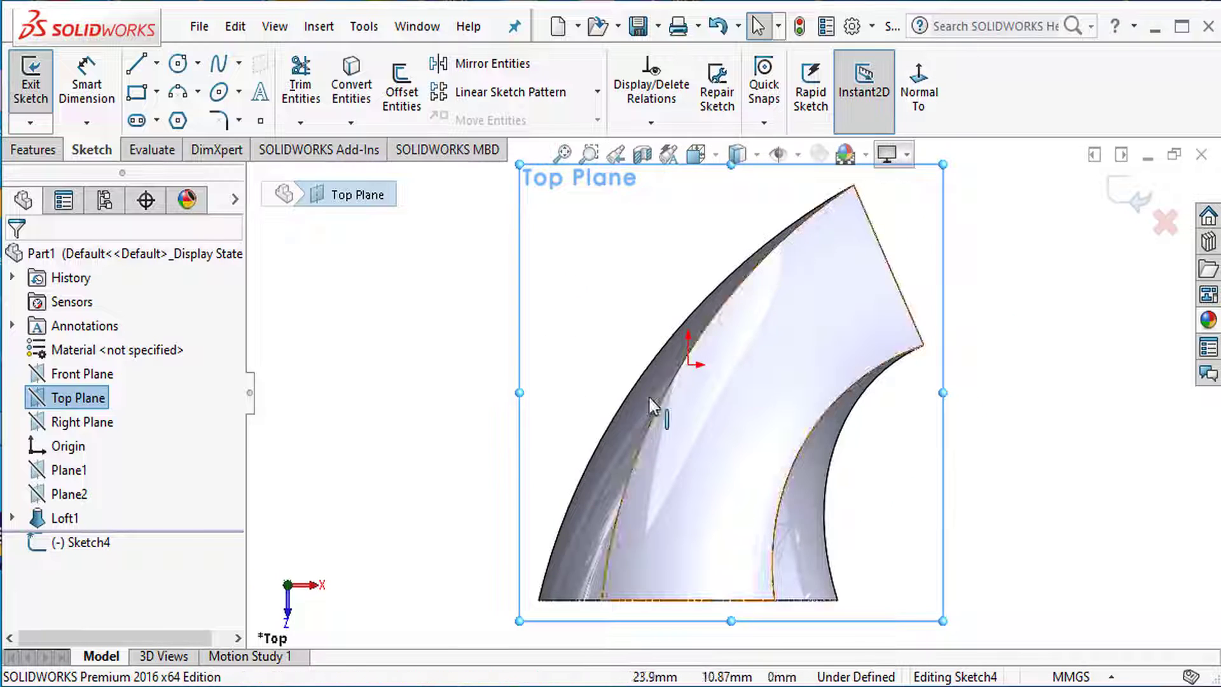
left_click(647, 394)
left_click(353, 92)
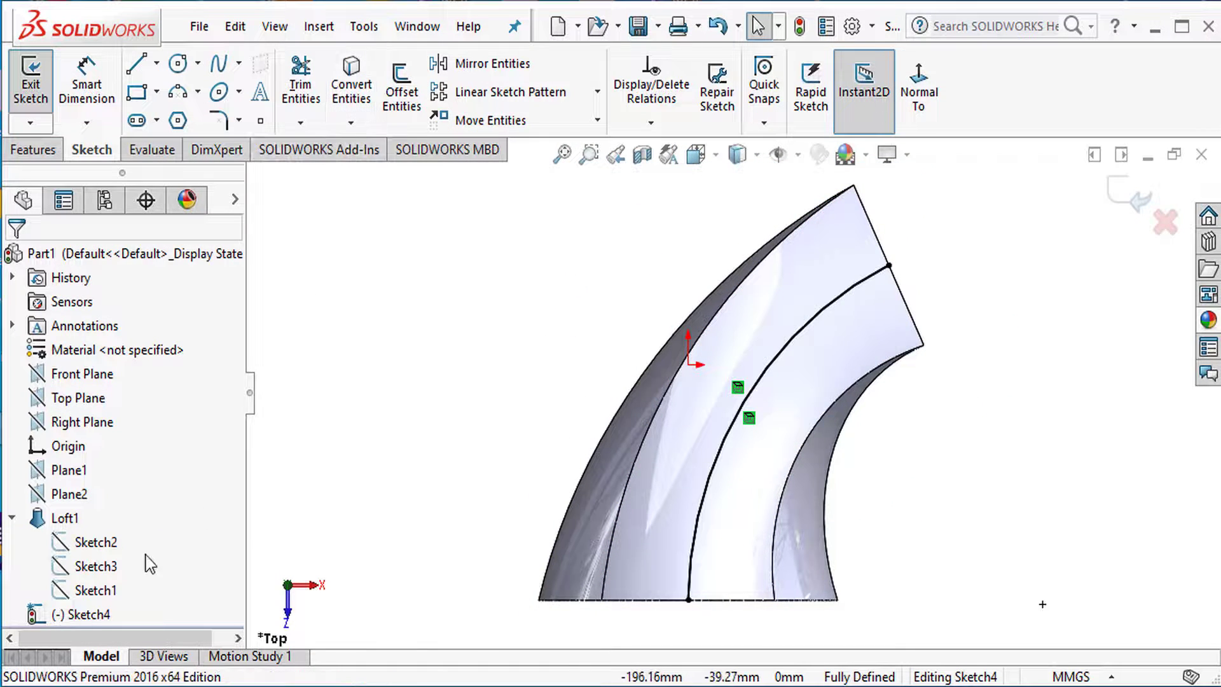
left_click(101, 591)
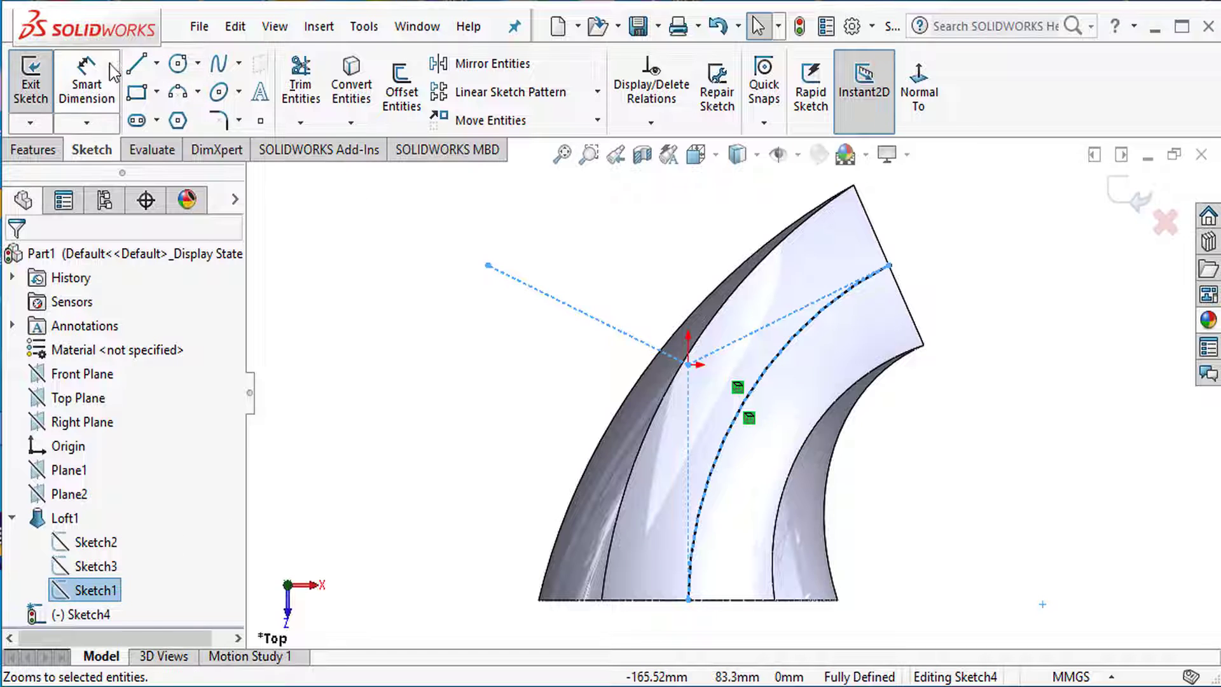
Draw a construction centerline from the upper left to the loft's centre point.
left_click(155, 66)
left_click(178, 119)
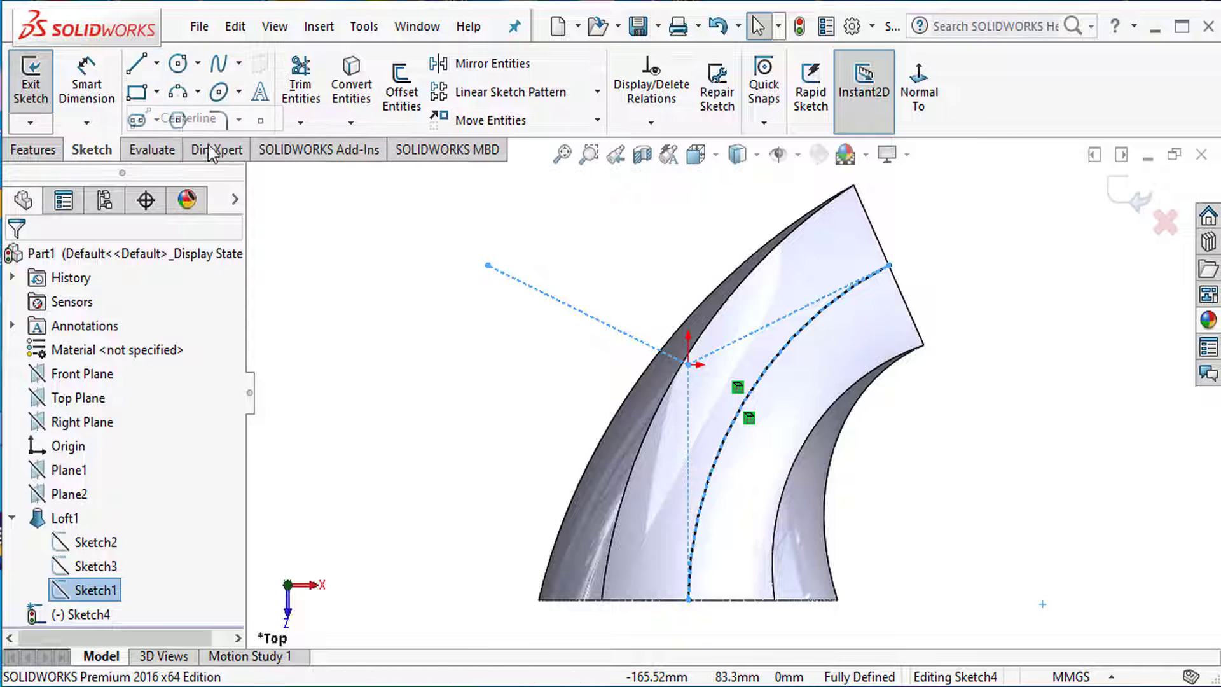
left_click(489, 266)
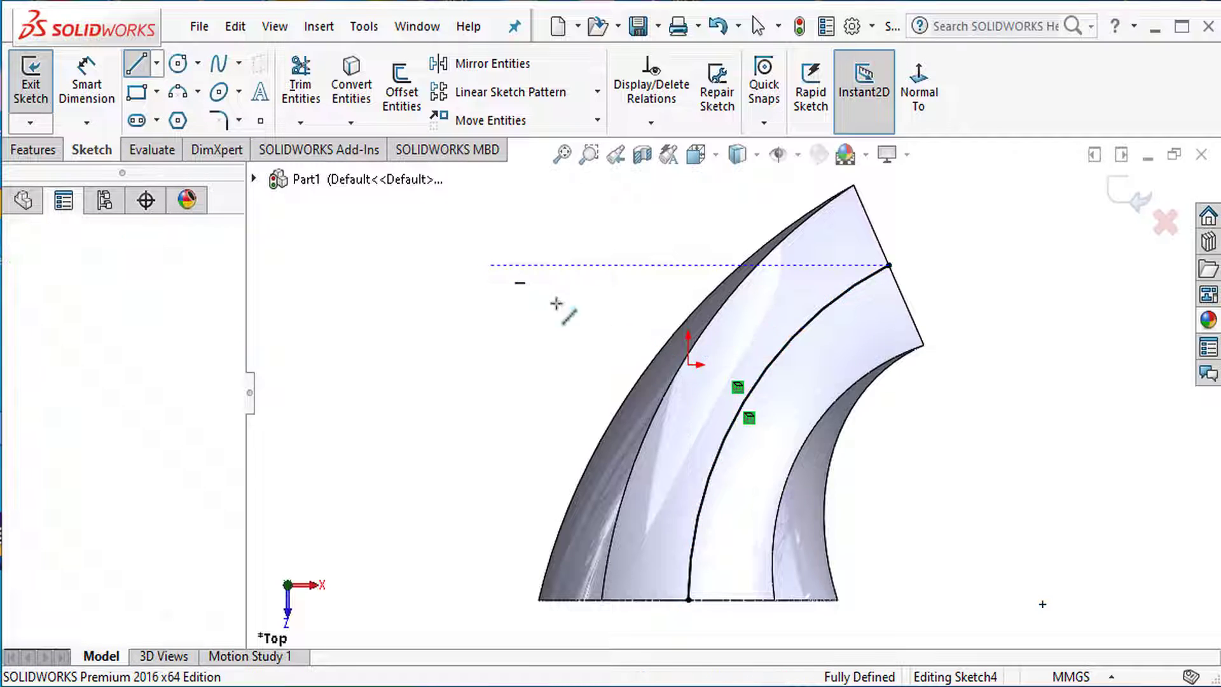
left_click(689, 366)
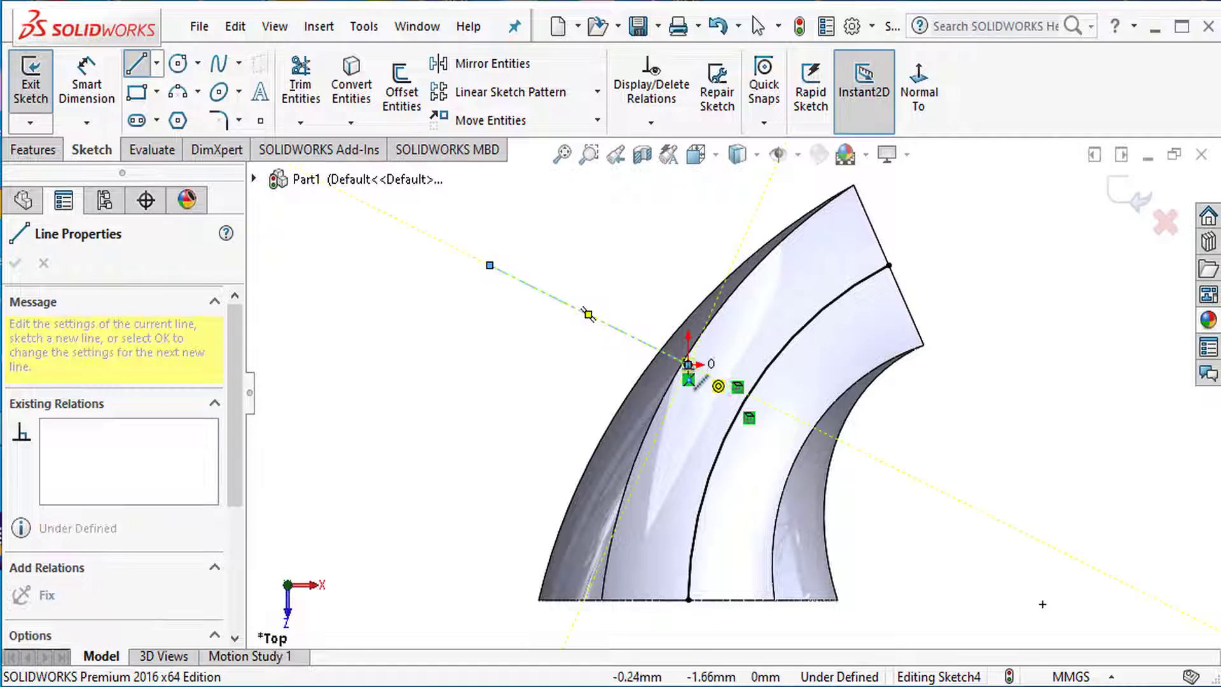
right_click(612, 373)
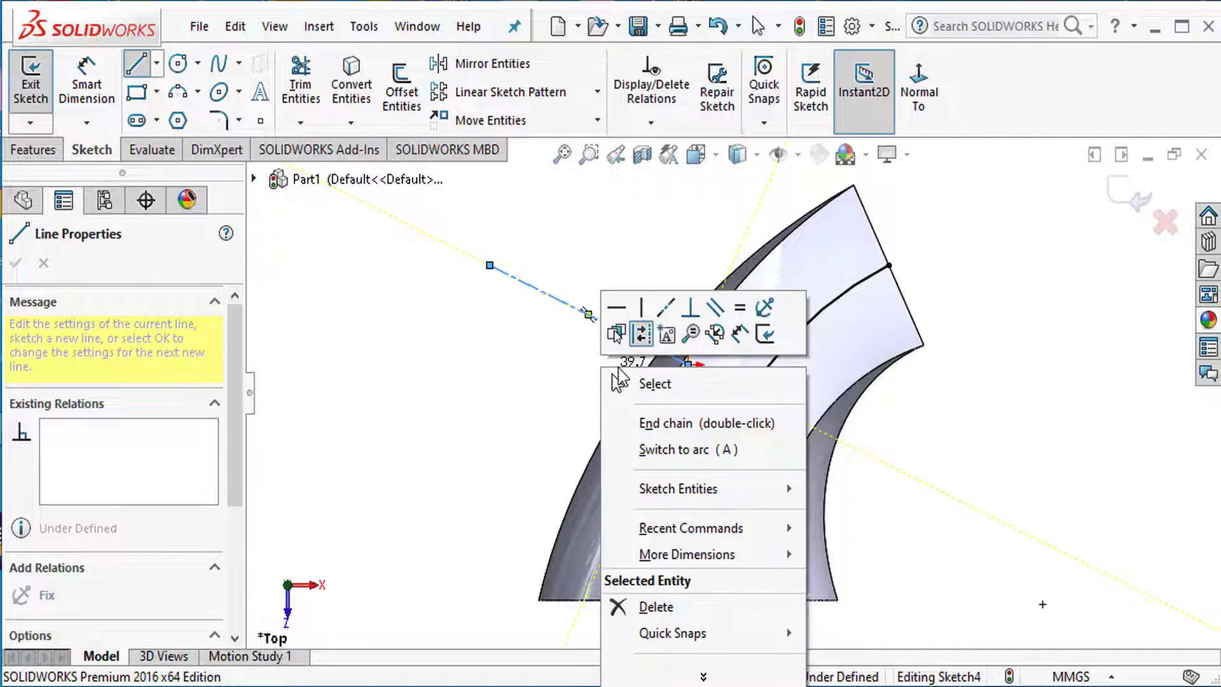
left_click(662, 382)
middle_click_drag(678, 448, 483, 521)
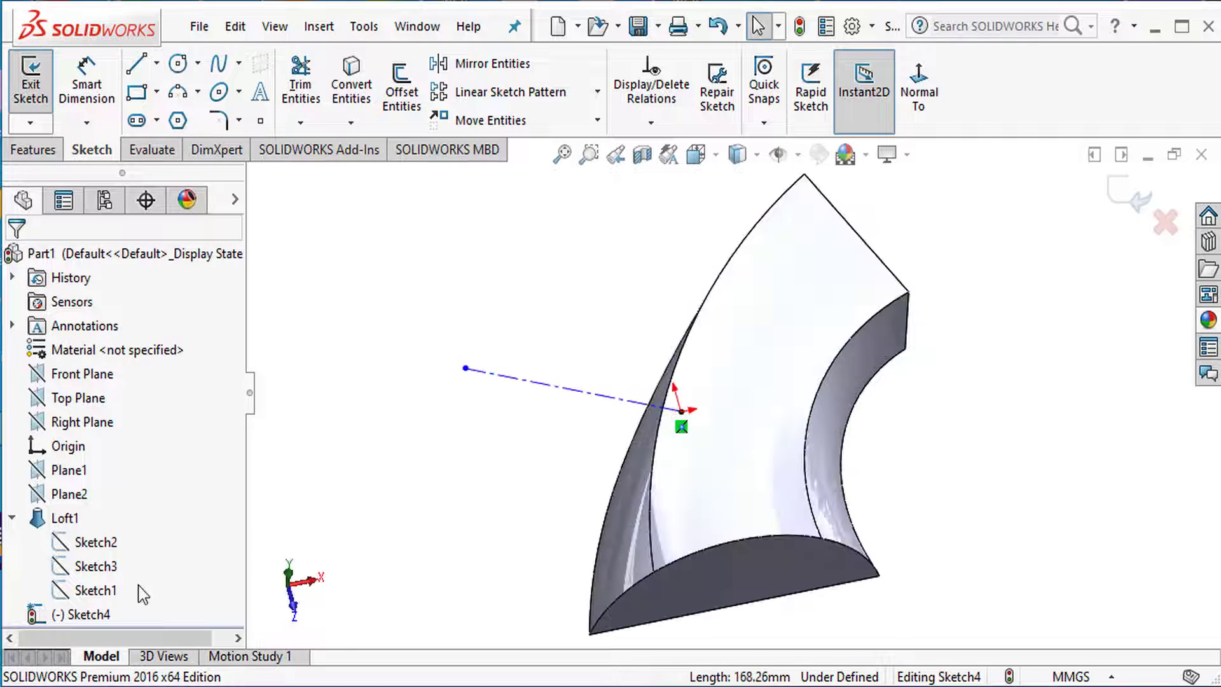
left_click(96, 590)
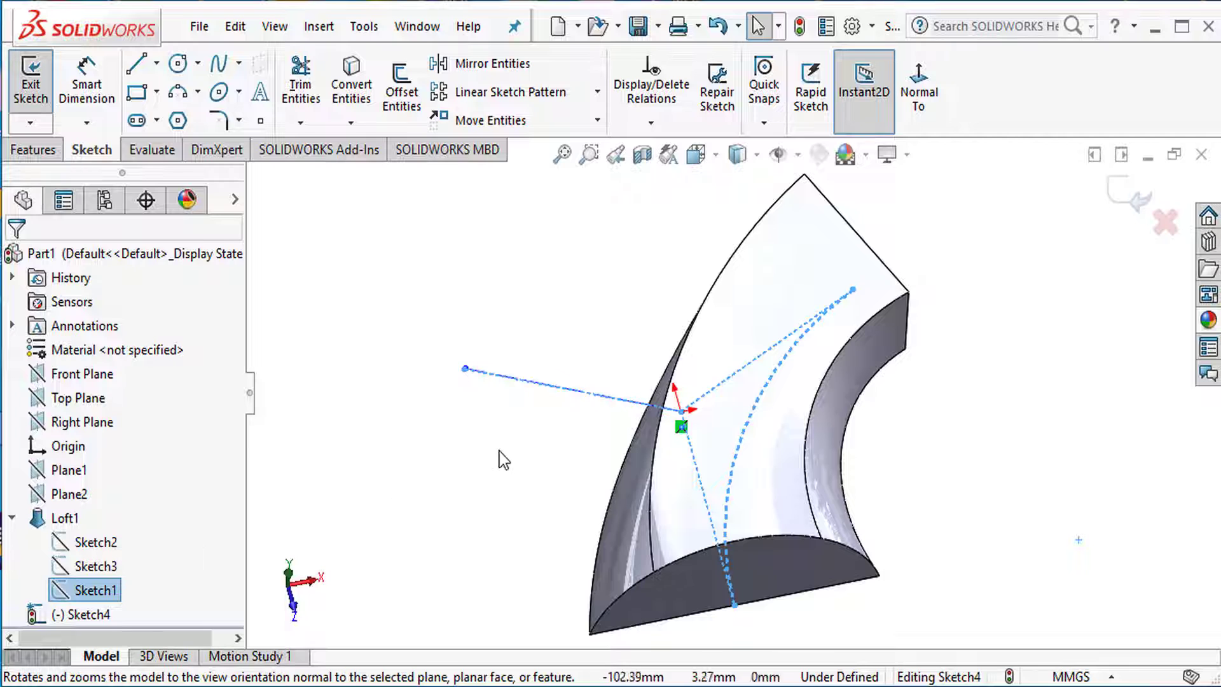
mouse_move(502, 458)
middle_mouse_down()
mouse_move(494, 368)
mouse_move(431, 466)
middle_mouse_up()
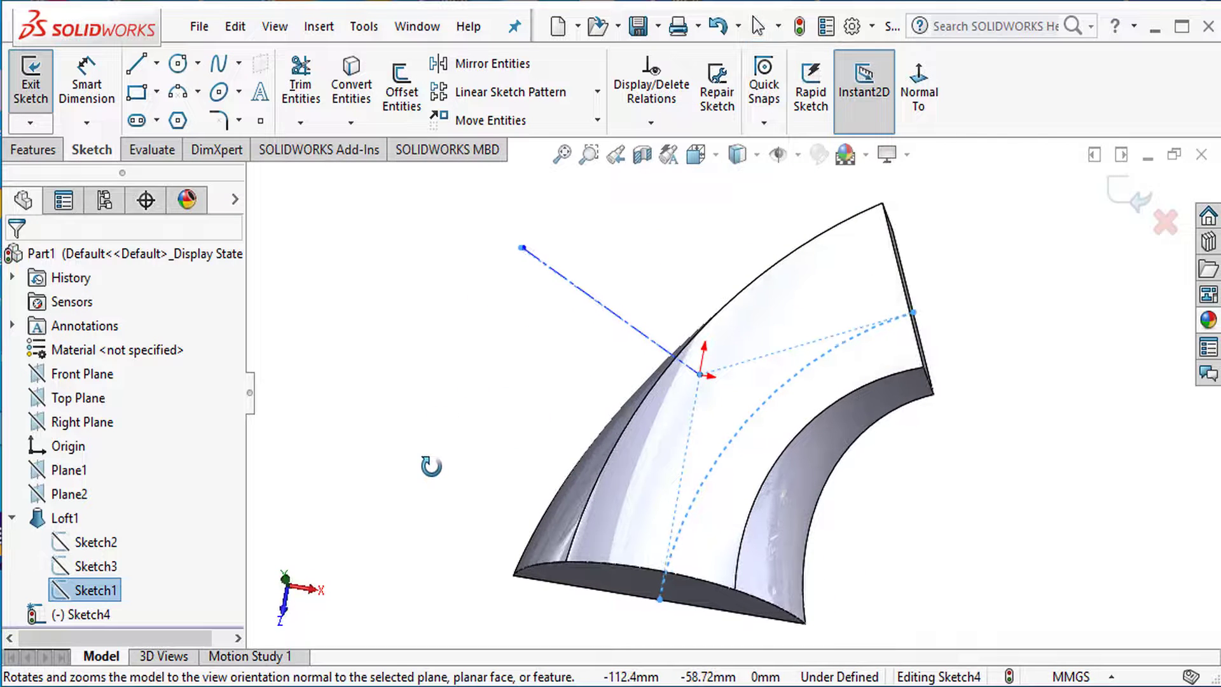
Draw a three-point arc from the centerline's end to the loft's bottom edge with radius 200.
left_click(182, 96)
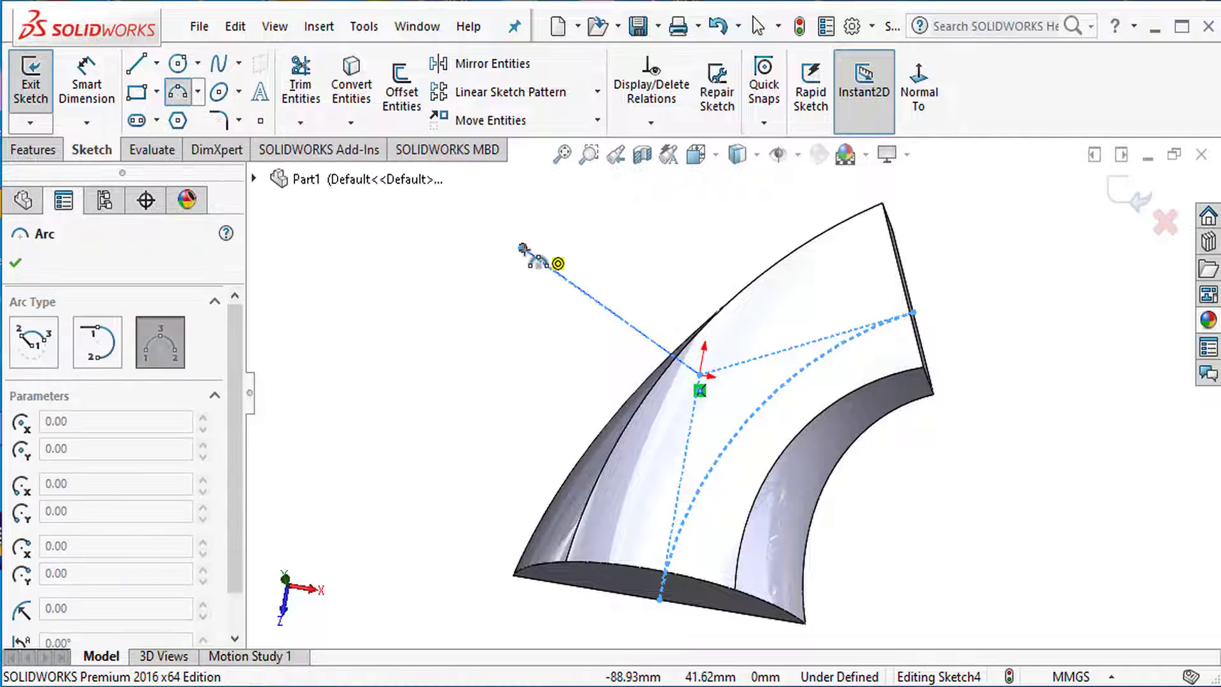
left_click_drag(523, 247, 610, 311)
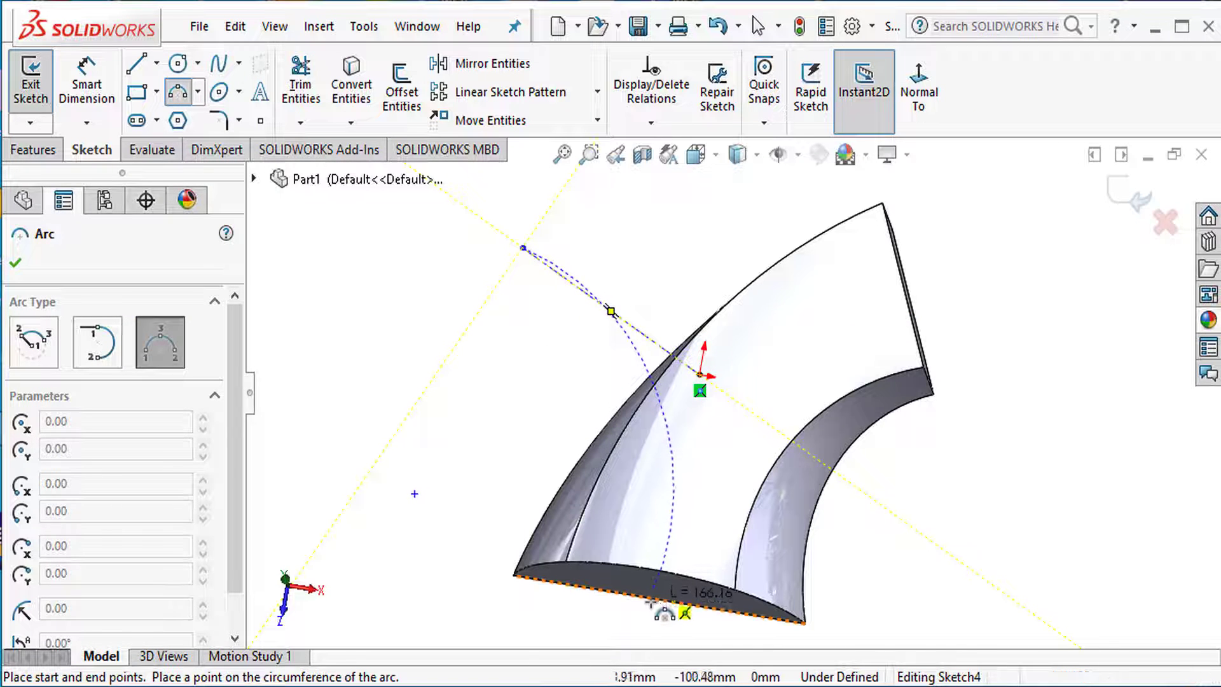
left_click_drag(659, 599, 660, 598)
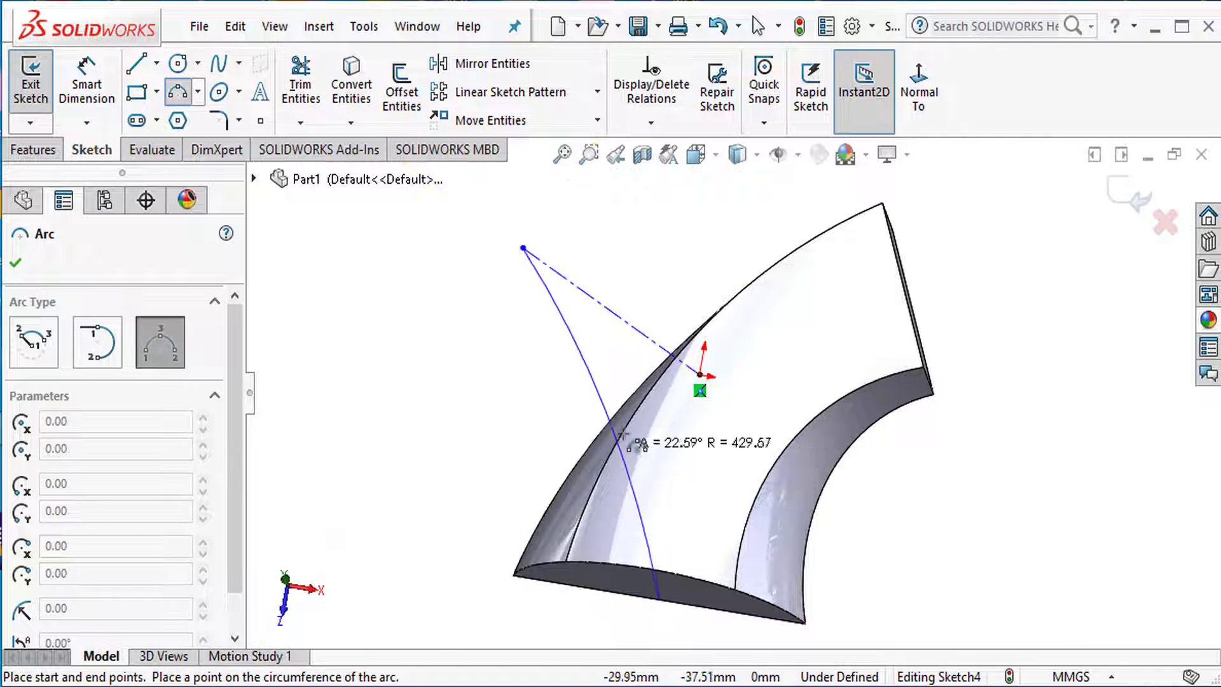
left_click(640, 419)
key("Escape")
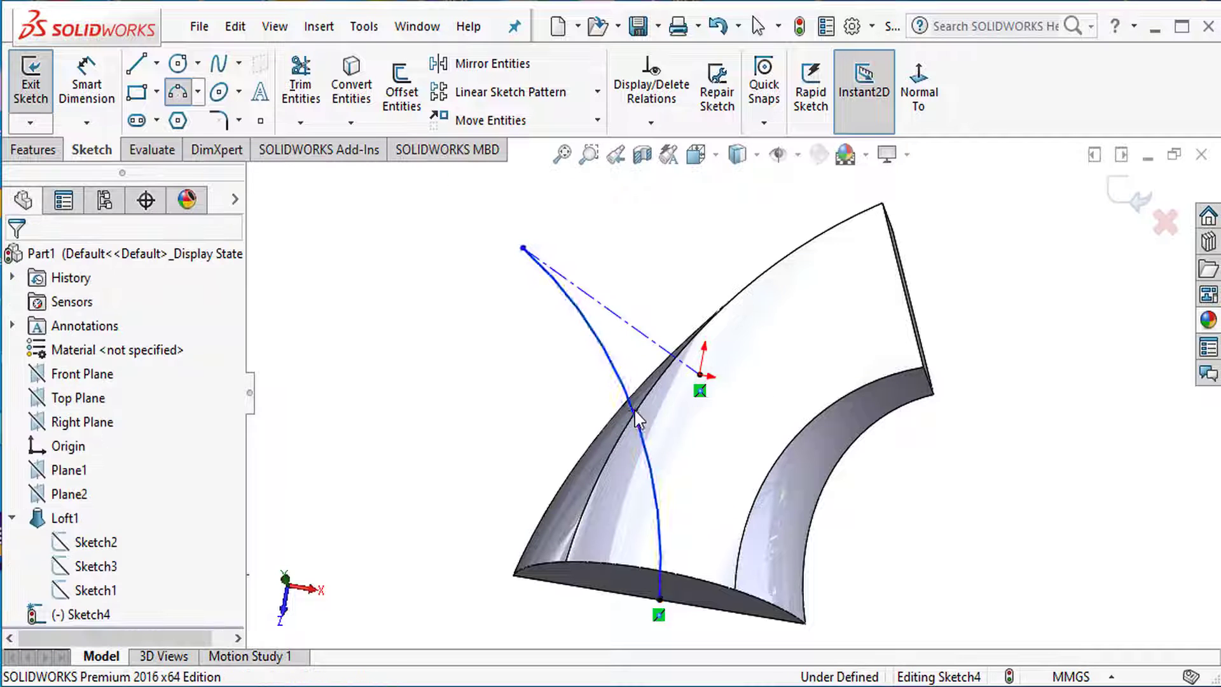
left_click(105, 102)
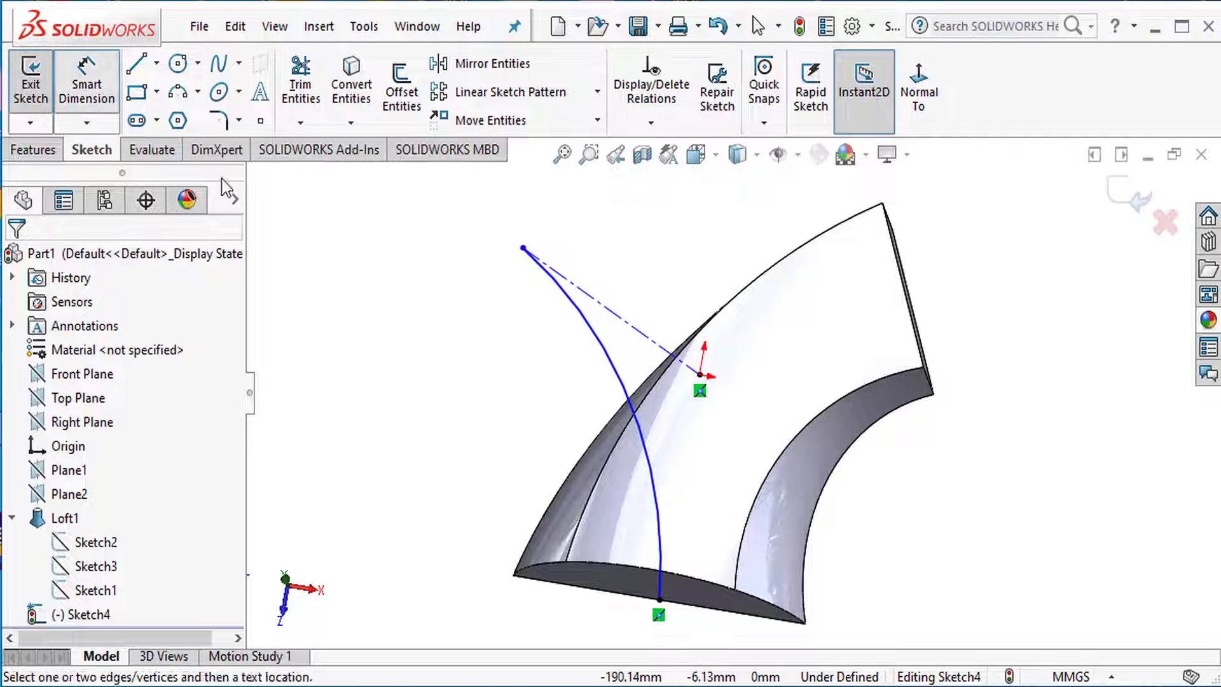
left_click(580, 351)
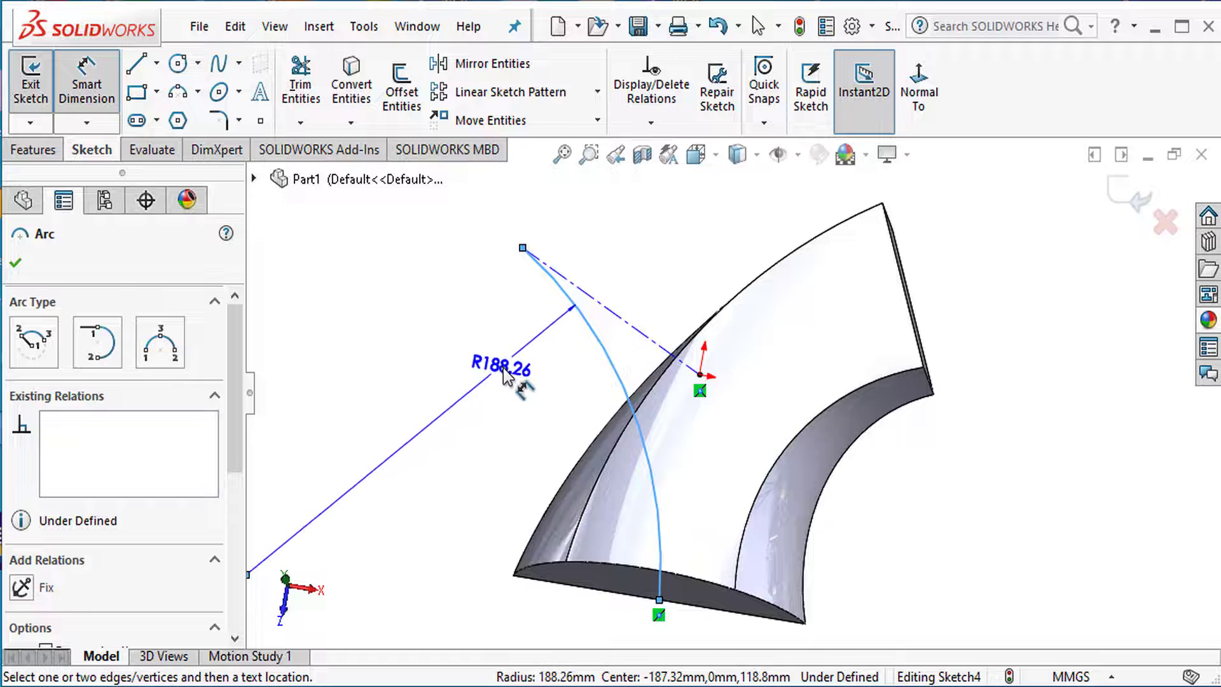
left_click(506, 376)
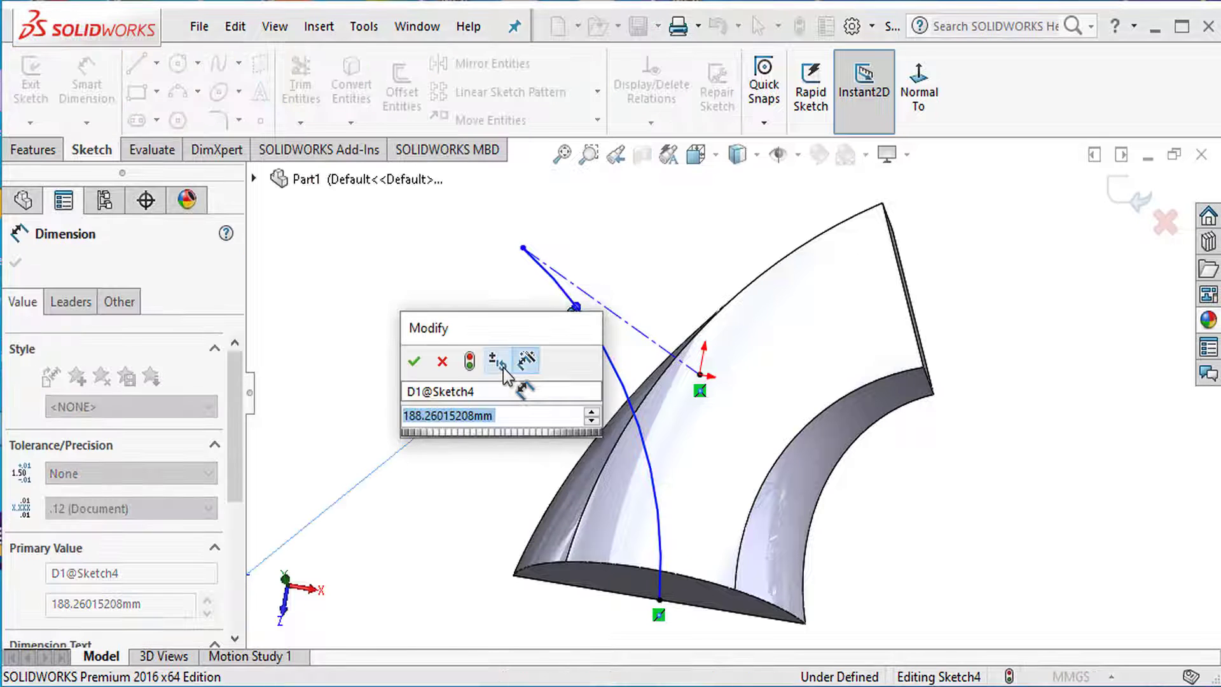
type("200")
key("Return")
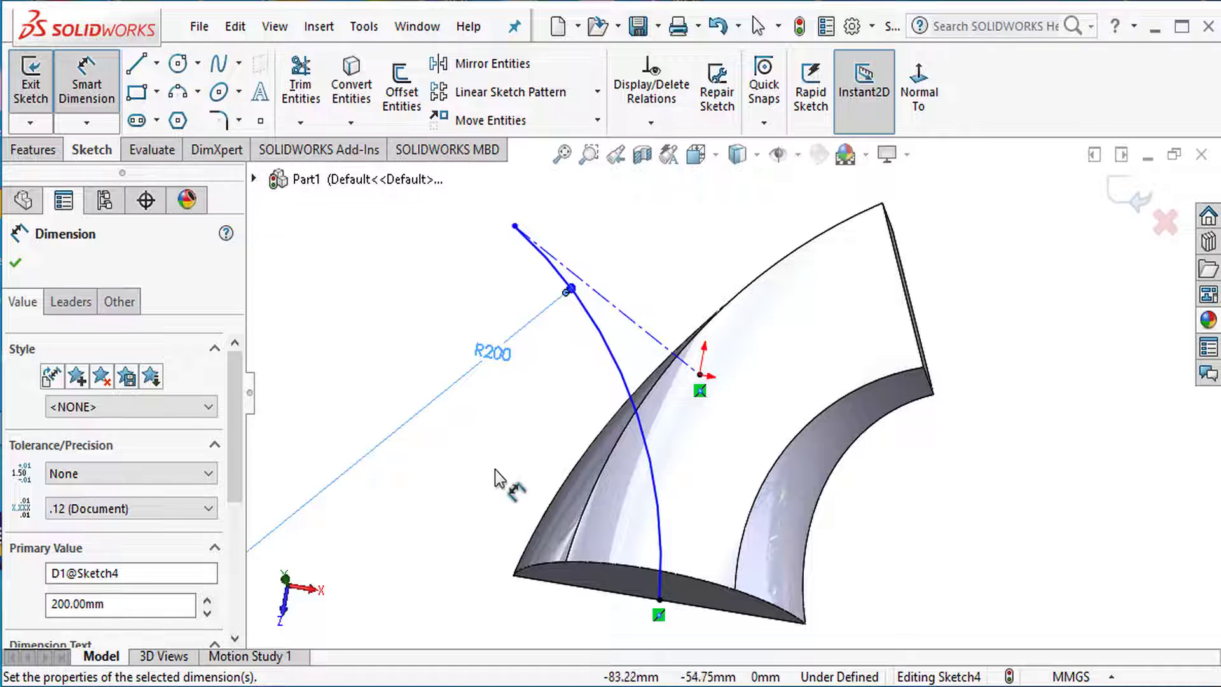
mouse_move(499, 476)
middle_mouse_down()
mouse_move(531, 506)
mouse_move(493, 561)
middle_mouse_up()
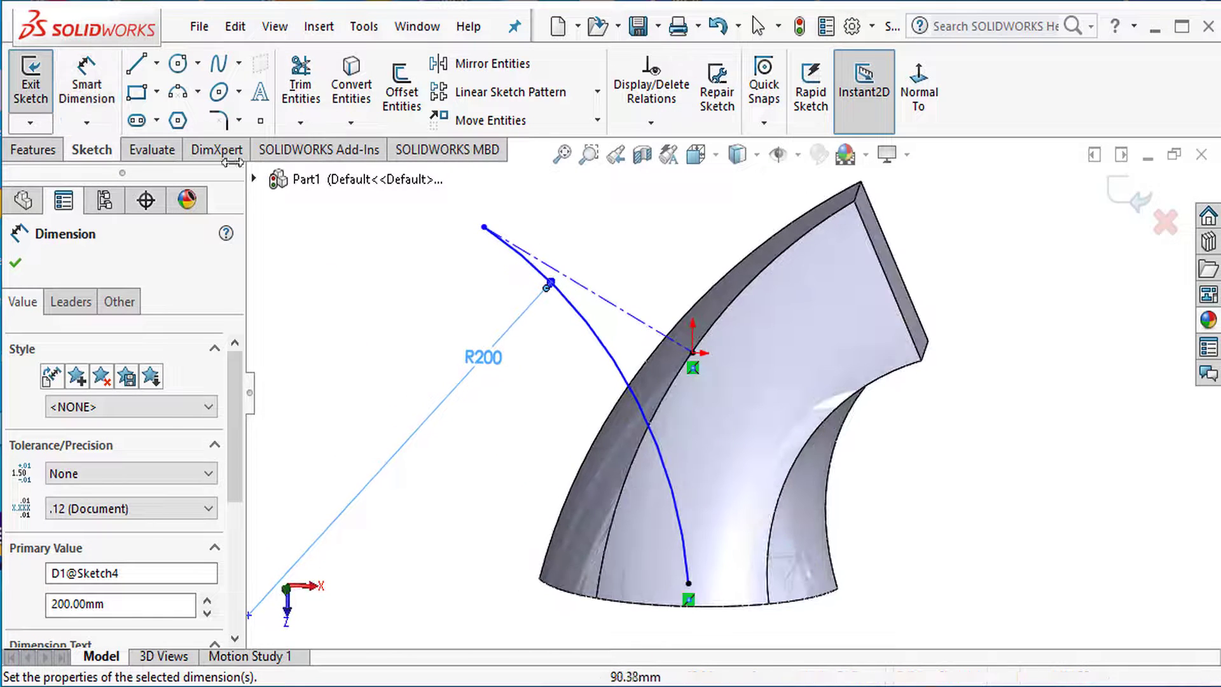
Draw a vertical centerline from the loft's centre point down to the arc's bottom end.
left_click(156, 64)
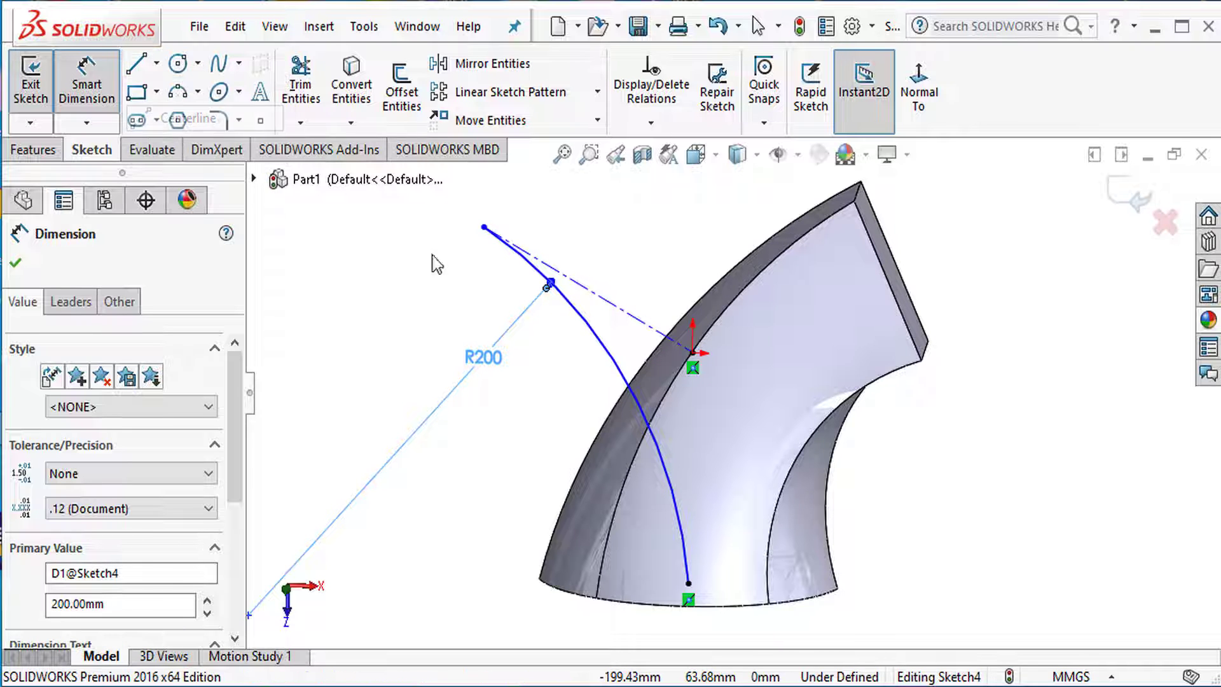
left_click(692, 352)
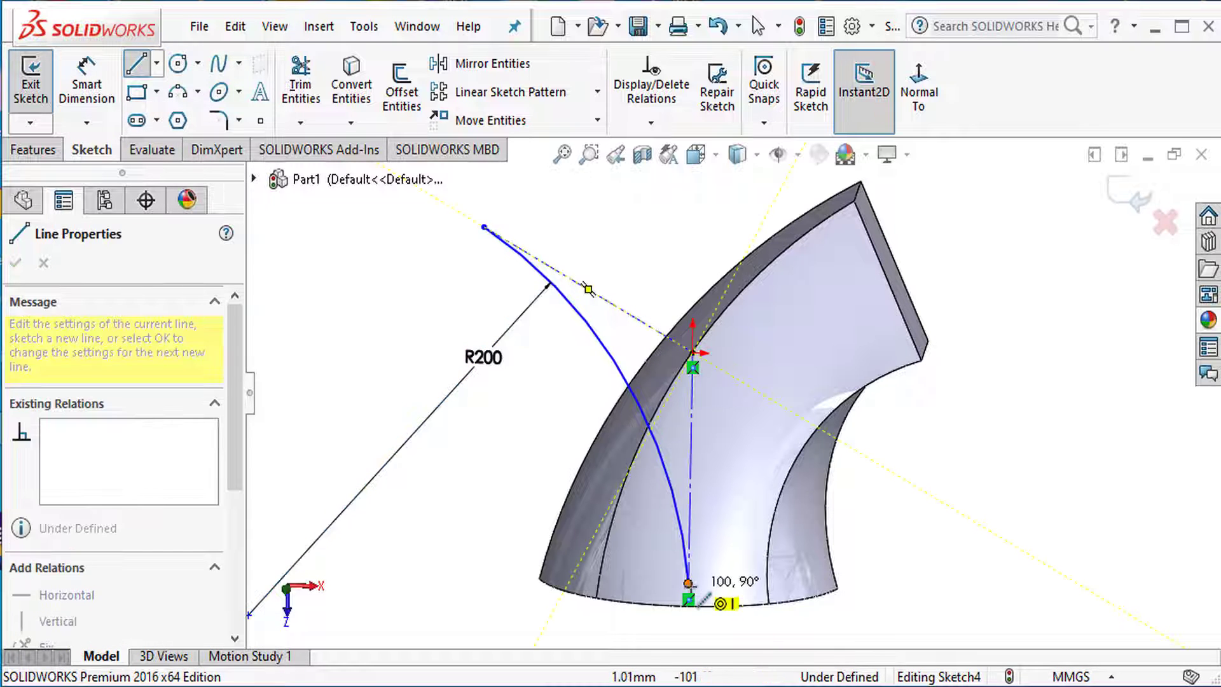
left_click(688, 583)
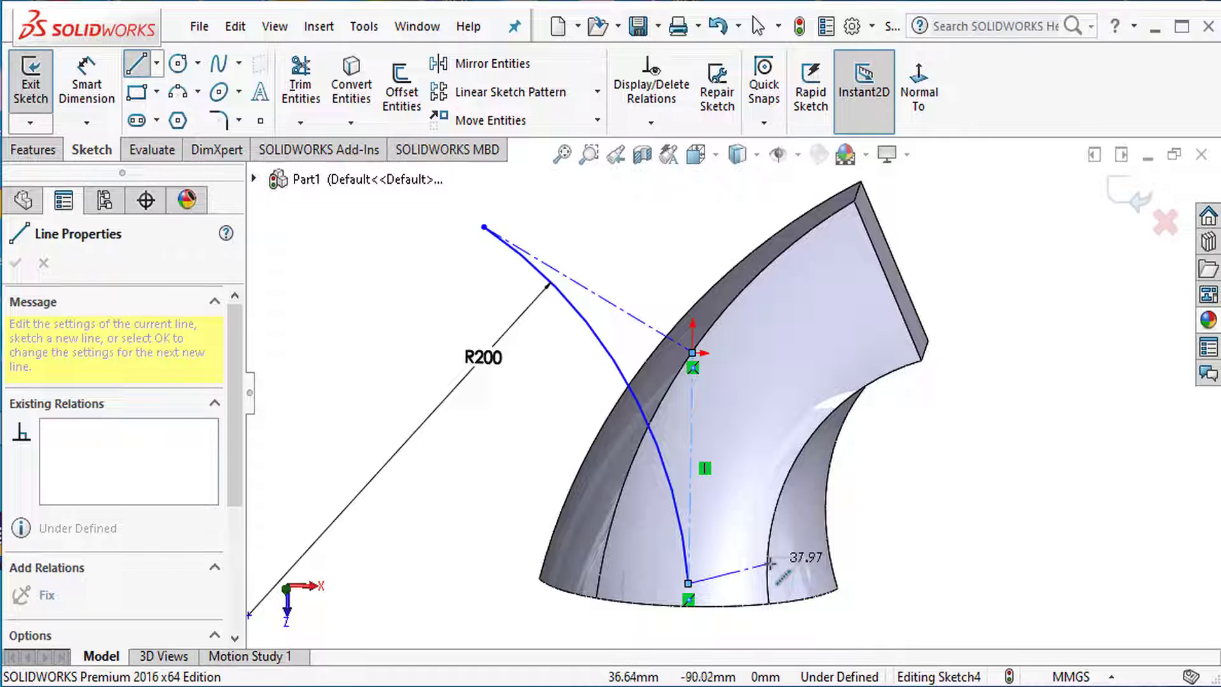
key("Escape")
mouse_move(776, 628)
middle_mouse_down()
mouse_move(782, 477)
mouse_move(756, 611)
mouse_move(731, 623)
mouse_move(763, 646)
mouse_move(724, 666)
mouse_move(738, 665)
middle_mouse_up()
left_click(713, 604)
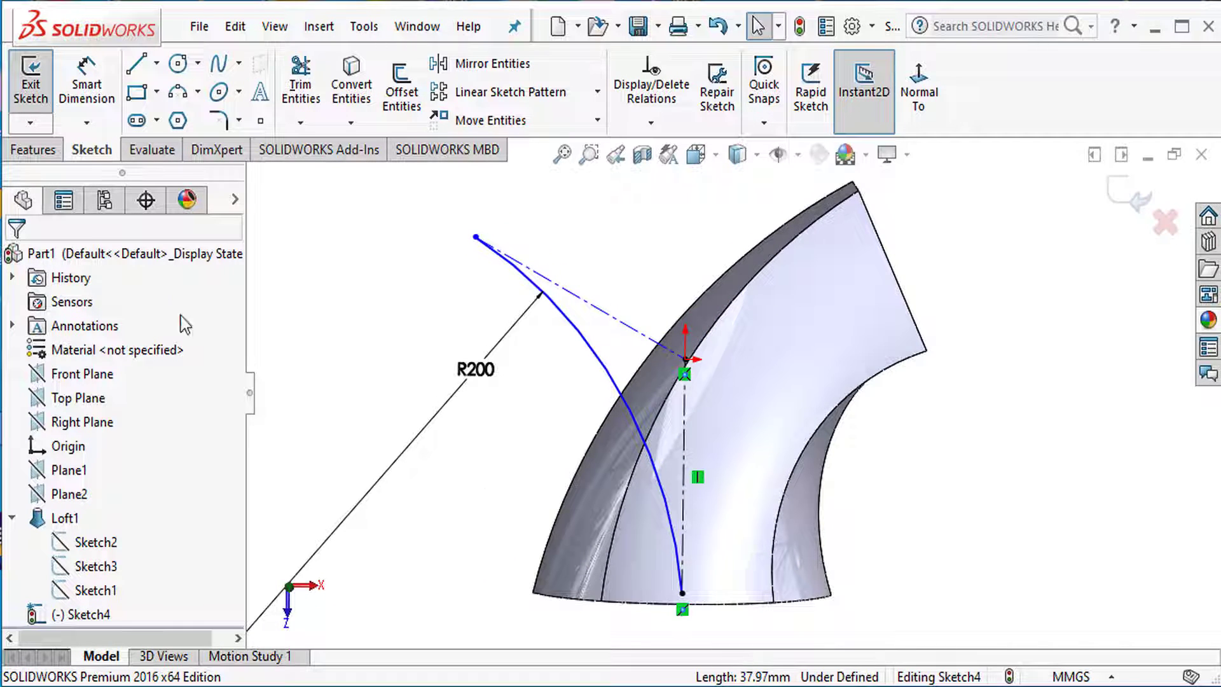
Dimension the angle between the two centerlines to 115°.
left_click(86, 86)
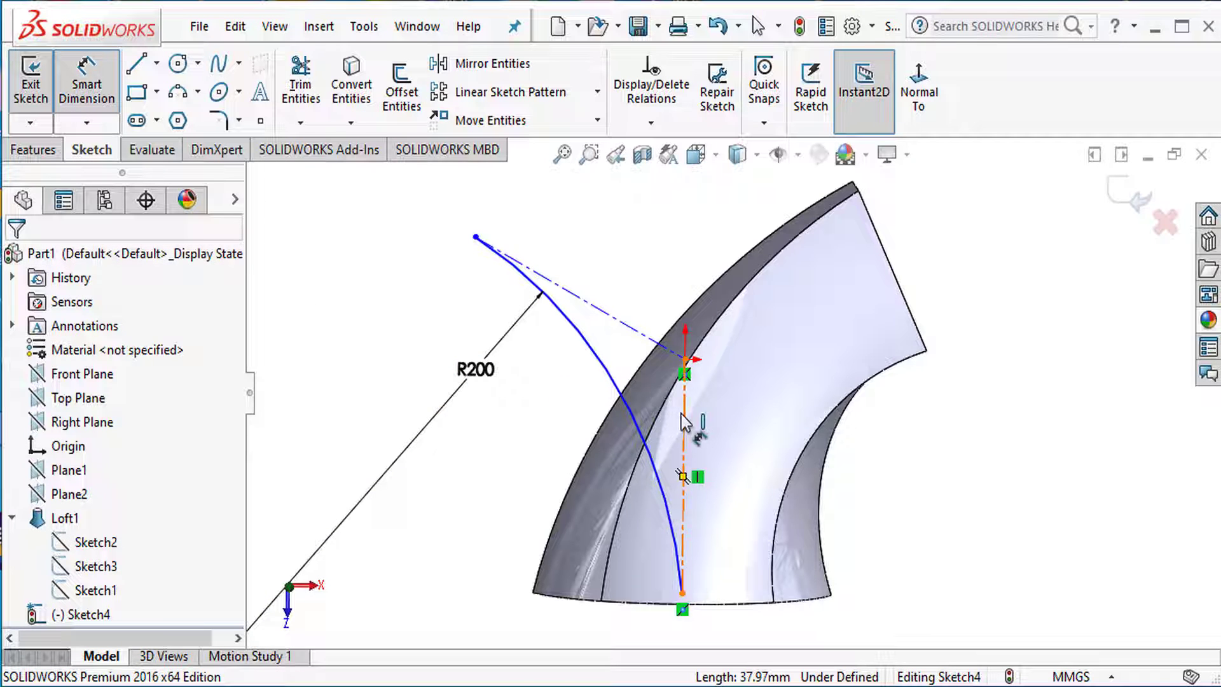
left_click(645, 386)
left_click(637, 331)
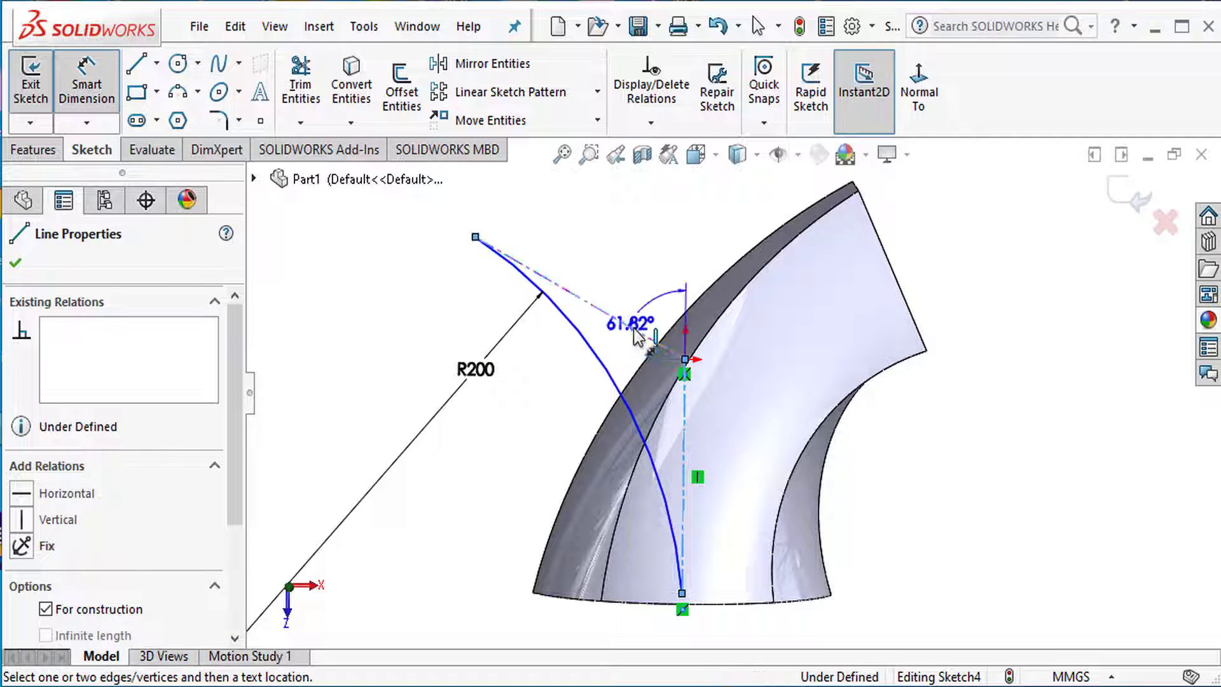
left_click(638, 380)
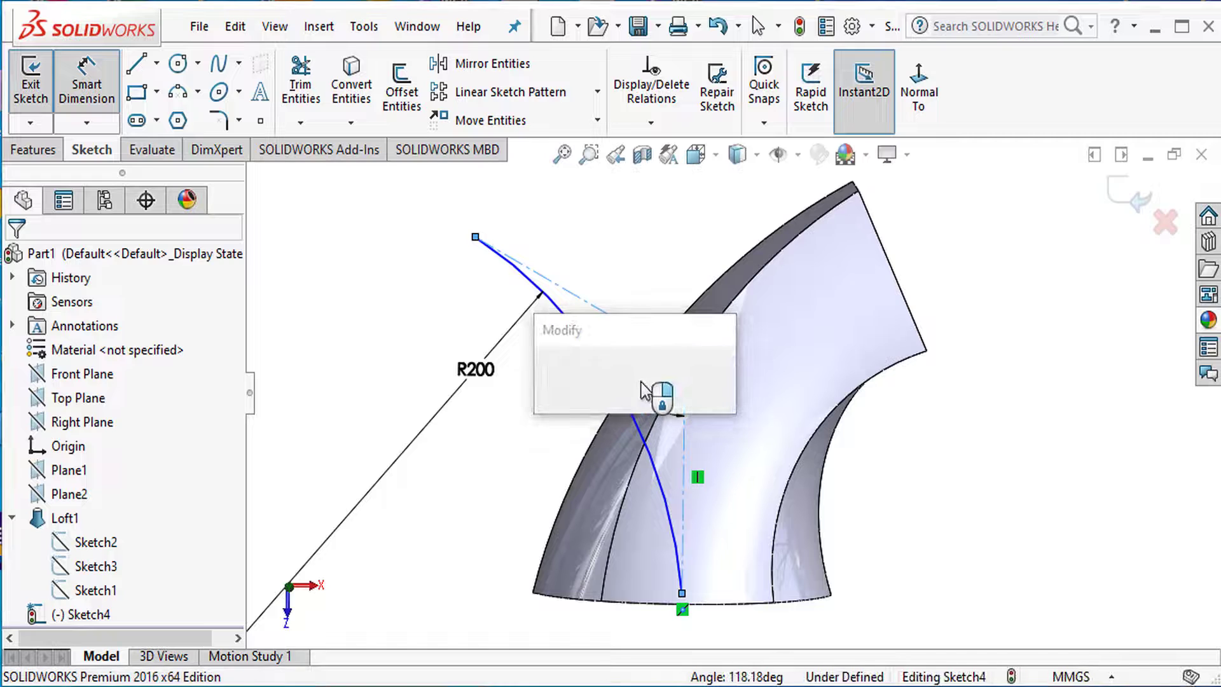
type("115")
key("Return")
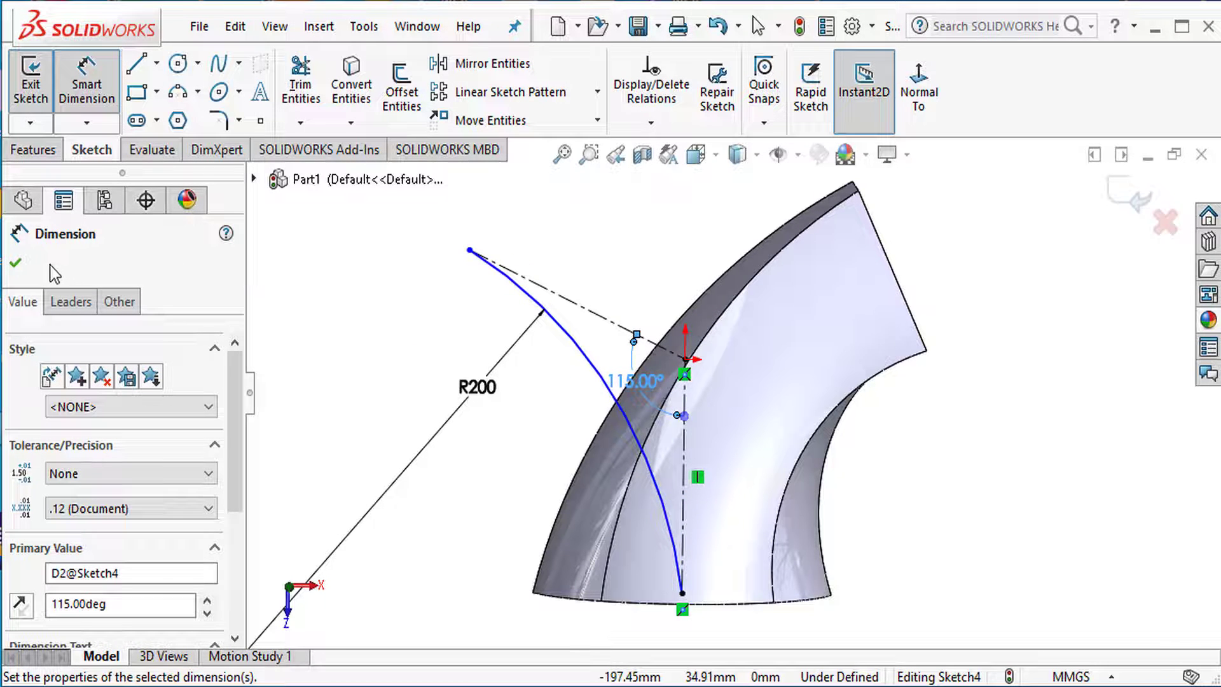
left_click(24, 268)
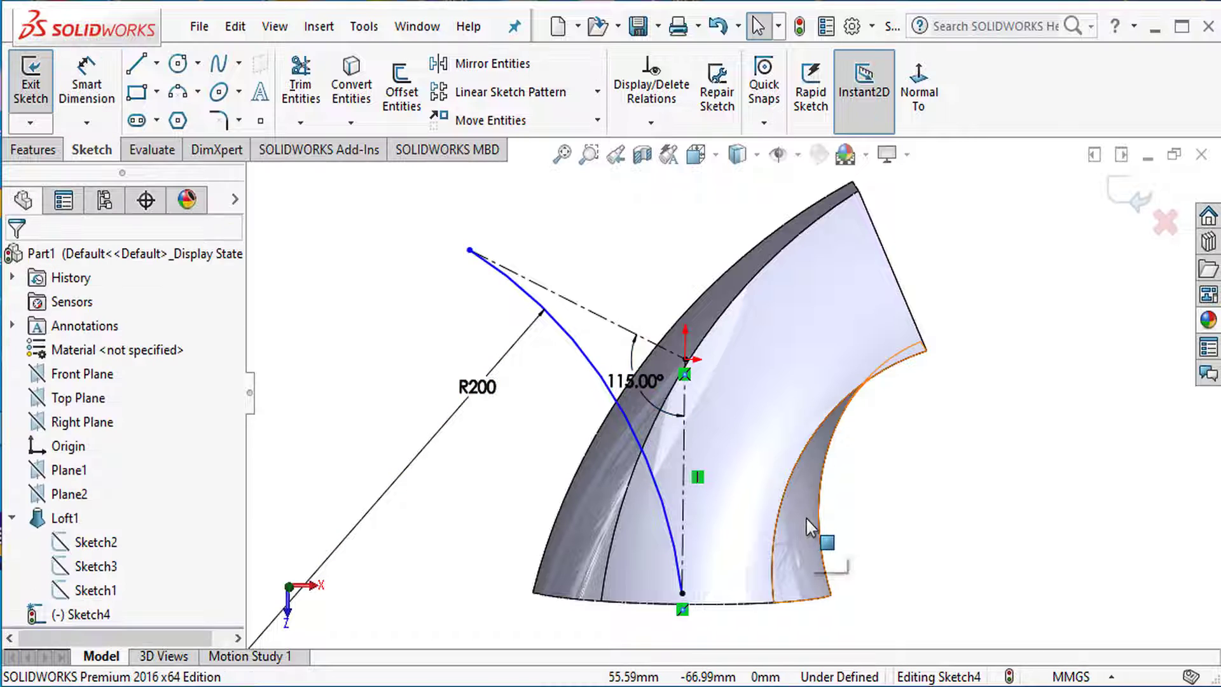
Zoom out to the whole model and exit Sketch4.
key("z")
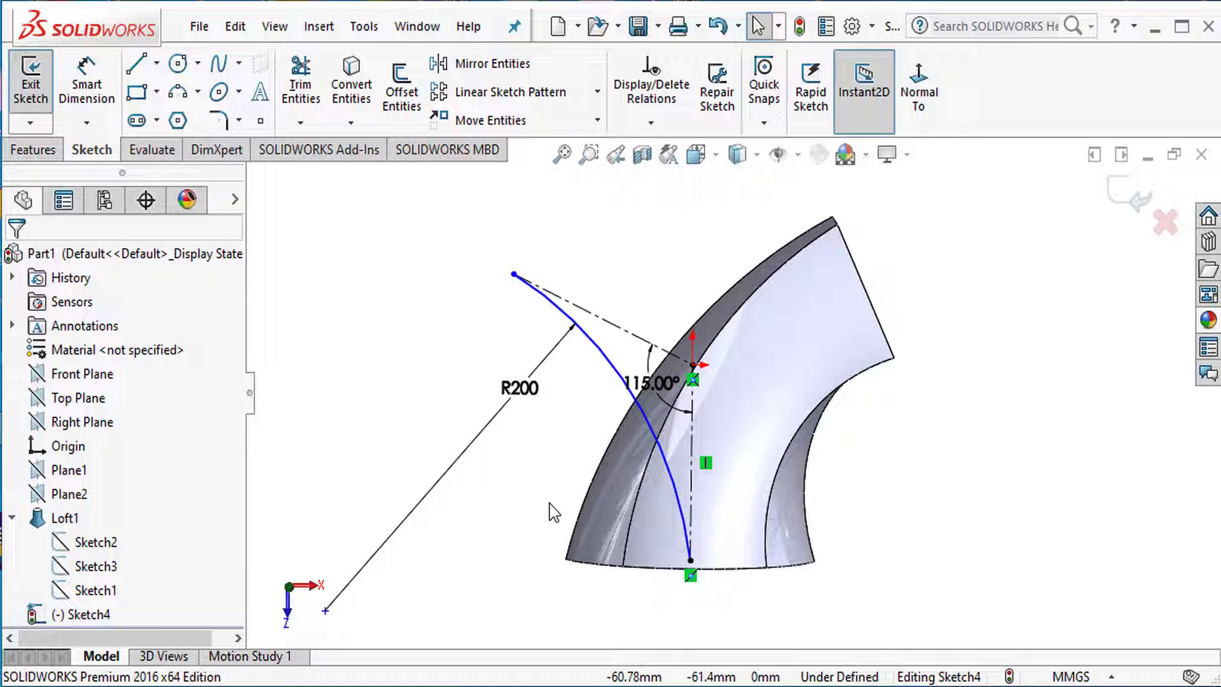
middle_click_drag(550, 503, 1036, 251)
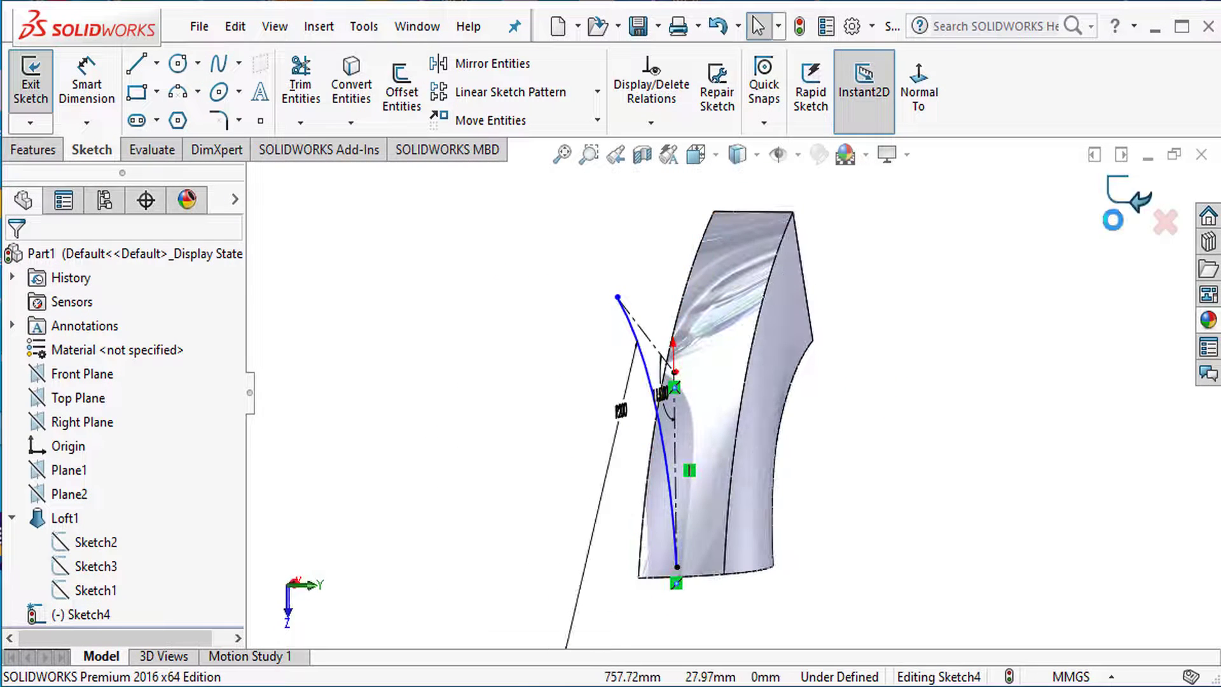
left_click(1116, 203)
mouse_move(1000, 517)
middle_mouse_down()
mouse_move(959, 374)
mouse_move(1091, 570)
mouse_move(1087, 598)
mouse_move(1132, 642)
mouse_move(1104, 645)
mouse_move(1079, 613)
mouse_move(1058, 625)
middle_mouse_up()
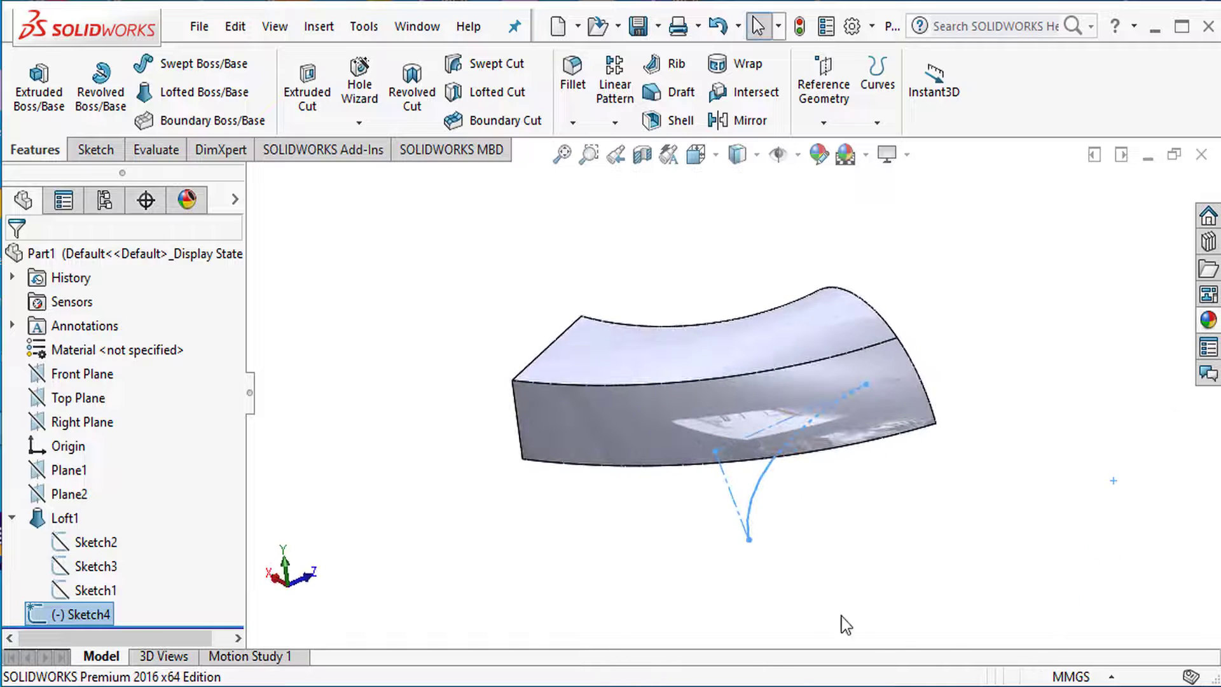
Create Plane3 through the arc's end point, perpendicular to Sketch4's Line1.
left_click(749, 541)
left_click(823, 85)
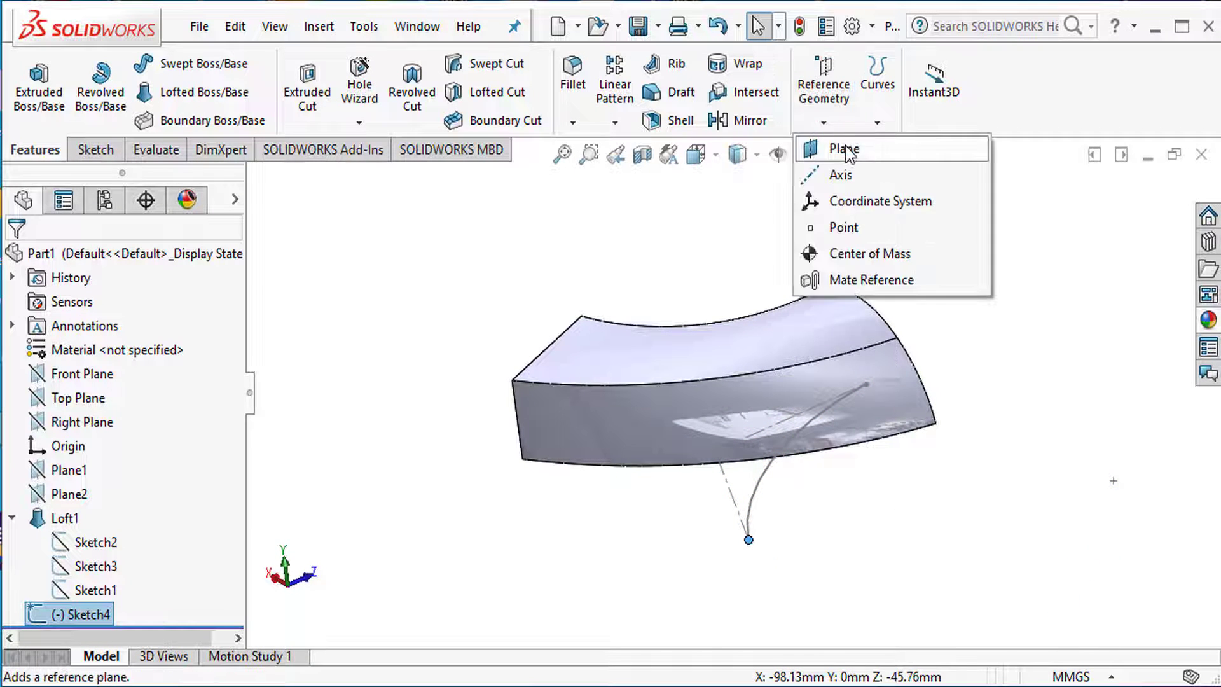
left_click(846, 151)
middle_click_drag(676, 553, 733, 592)
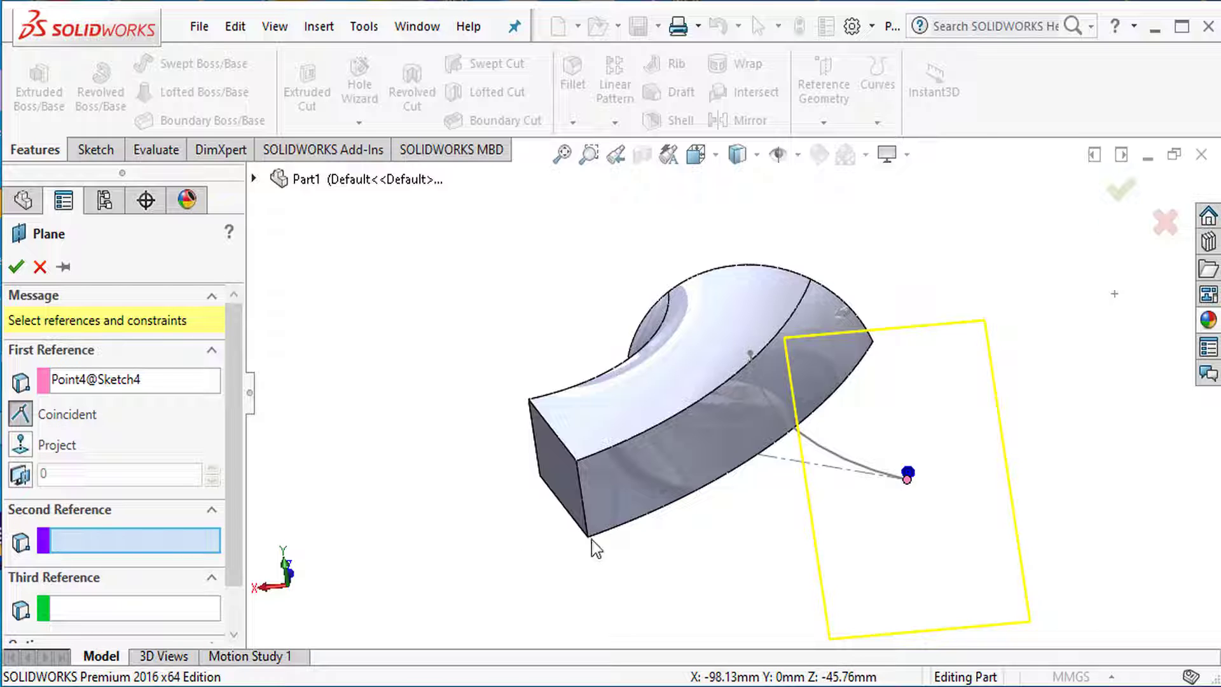
left_click(788, 460)
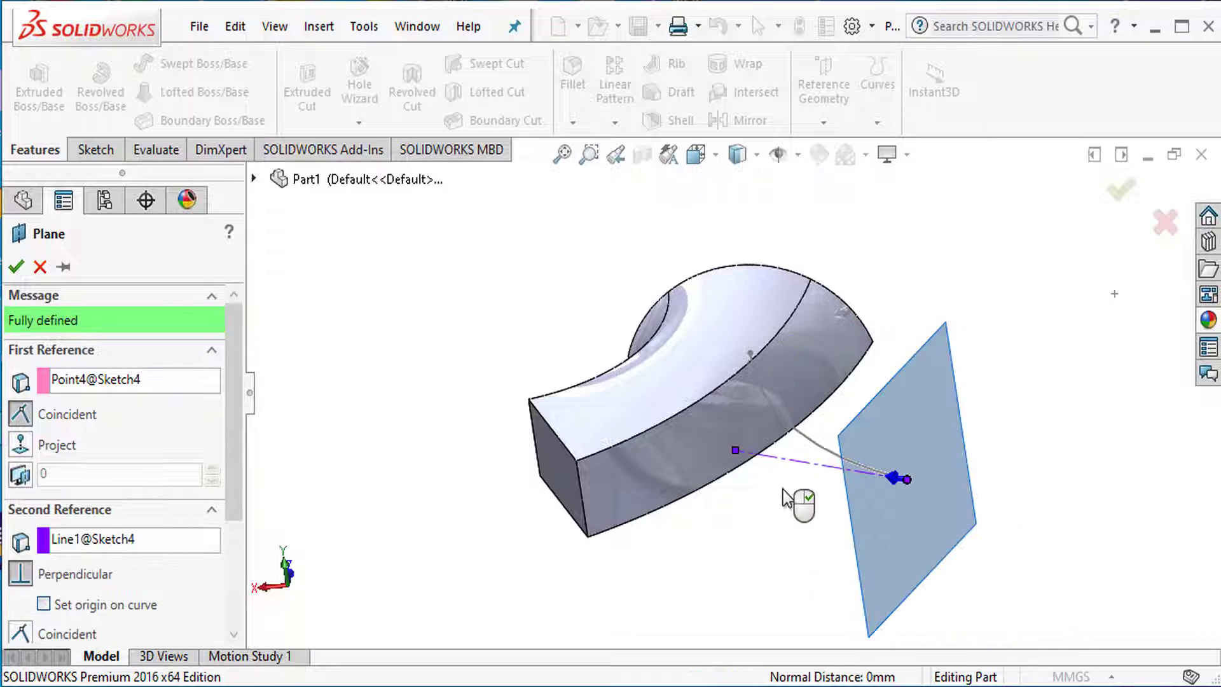
middle_click_drag(792, 509, 848, 518)
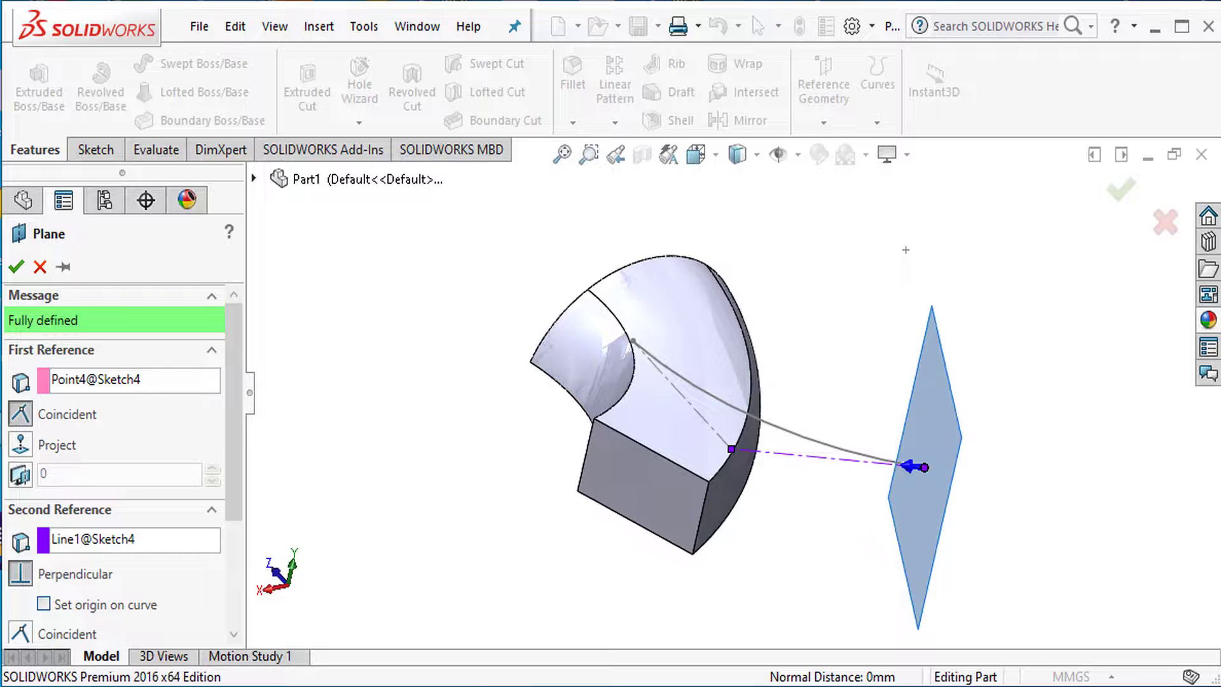
left_click(15, 268)
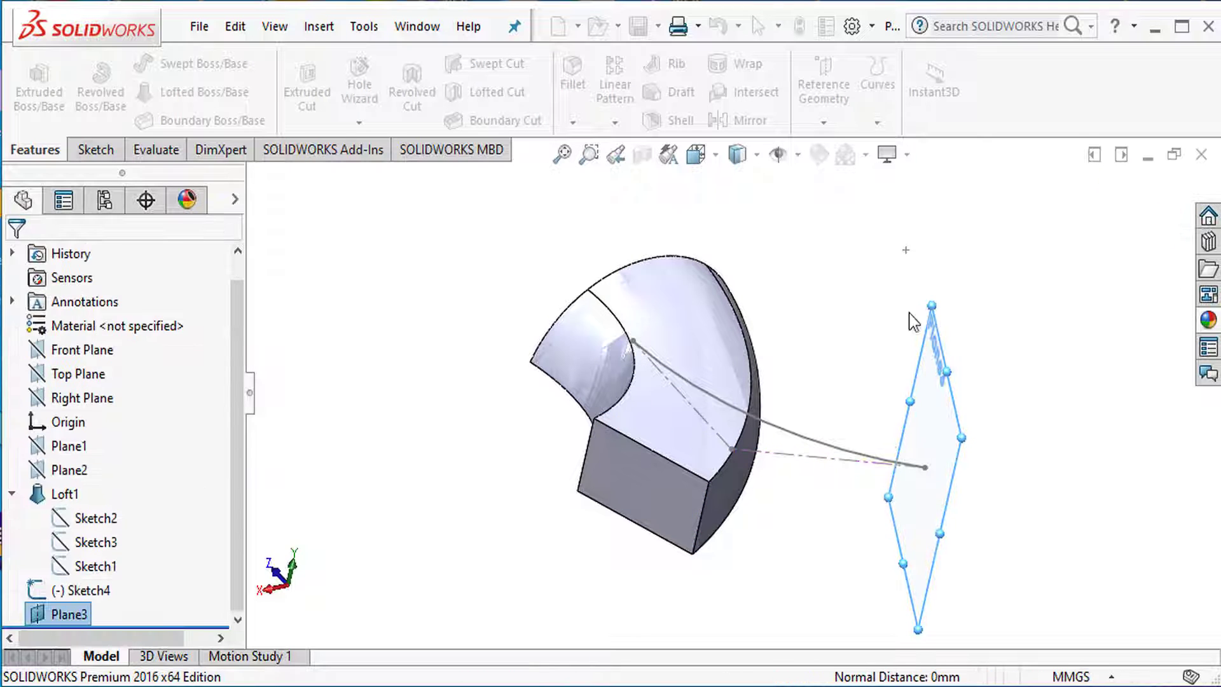
left_click(296, 600)
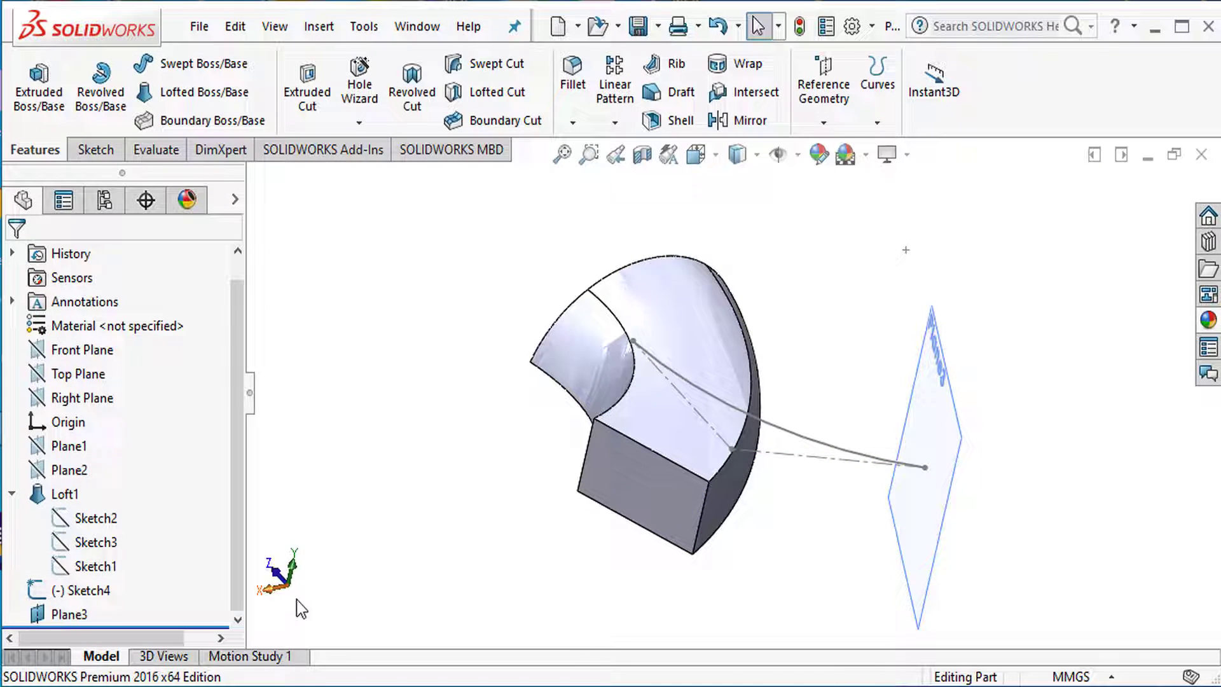
left_click(35, 615)
Open a sketch on Plane3, view it normal, and draw a horizontal line across the origin.
left_click(94, 602)
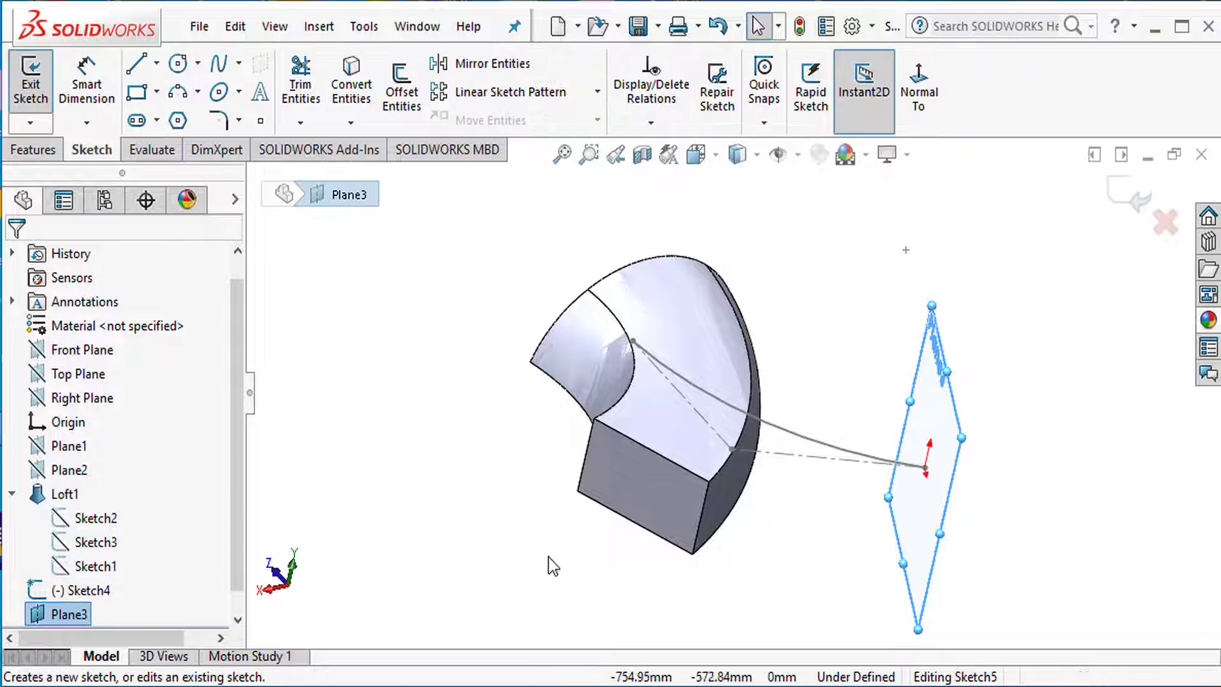
mouse_move(994, 586)
middle_mouse_down()
mouse_move(1107, 578)
mouse_move(1043, 493)
mouse_move(1025, 586)
mouse_move(1038, 490)
middle_mouse_up()
left_click(918, 92)
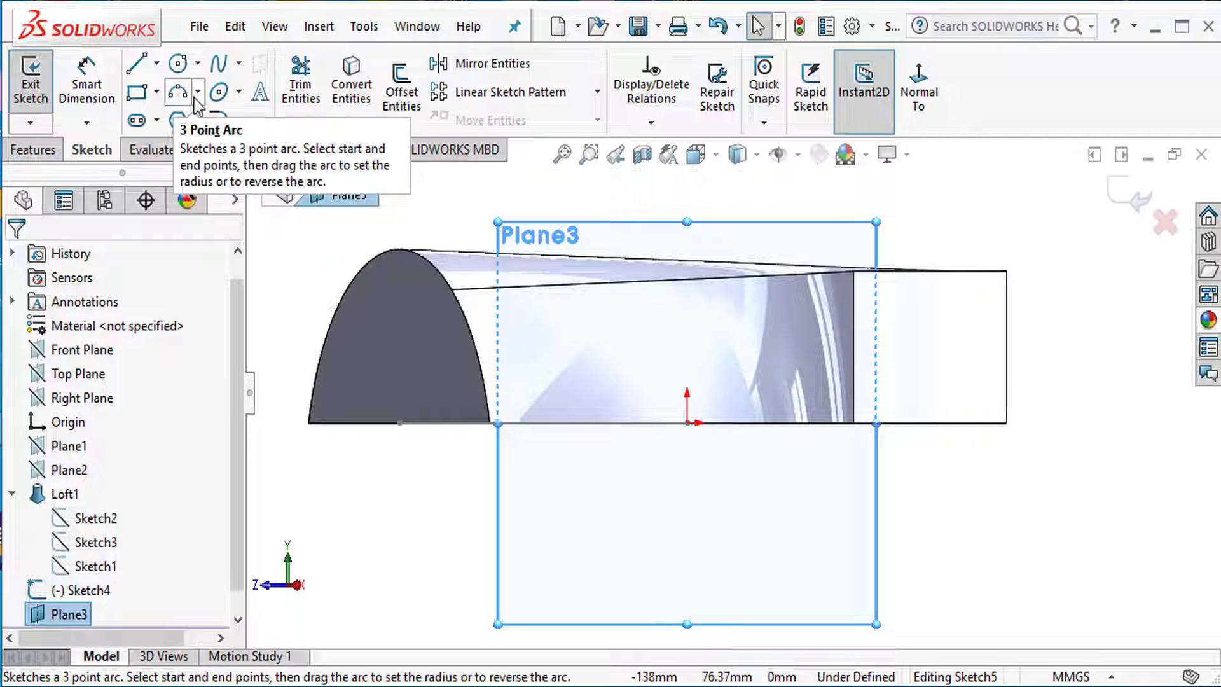
left_click(136, 63)
left_click(542, 422)
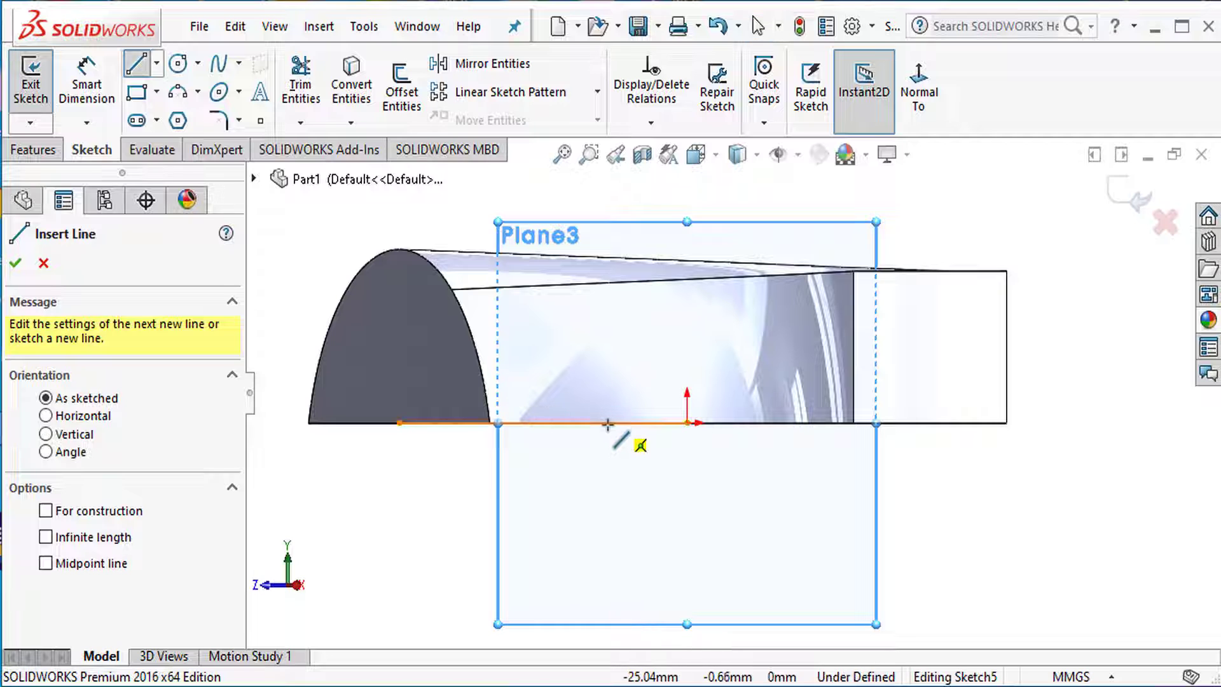
double_click(806, 422)
key("Escape")
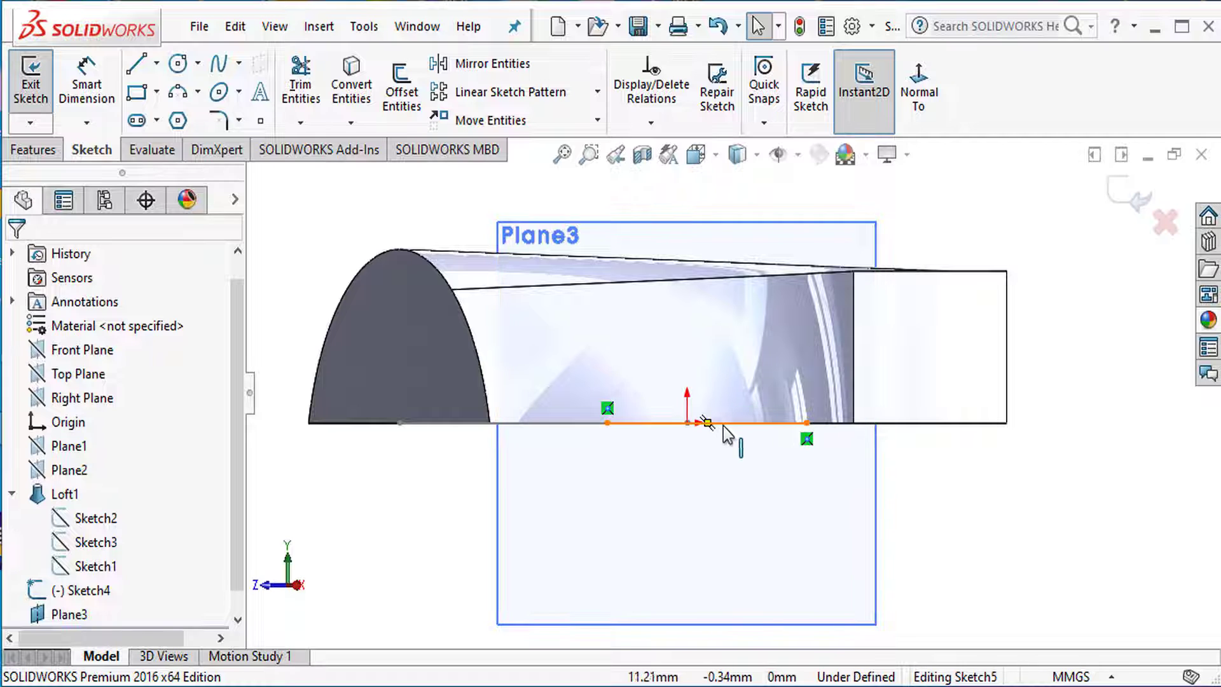
Dimension the line to 100 mm and make its midpoint coincident with the origin.
left_click(101, 102)
left_click(760, 423)
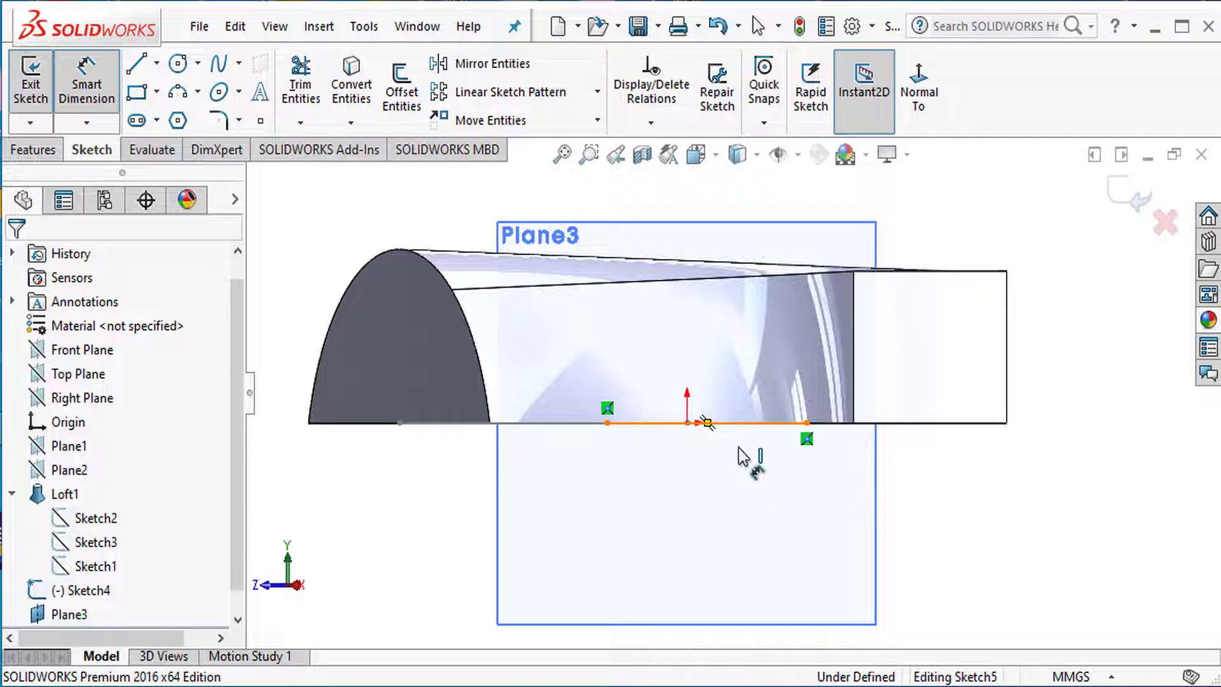
left_click(719, 479)
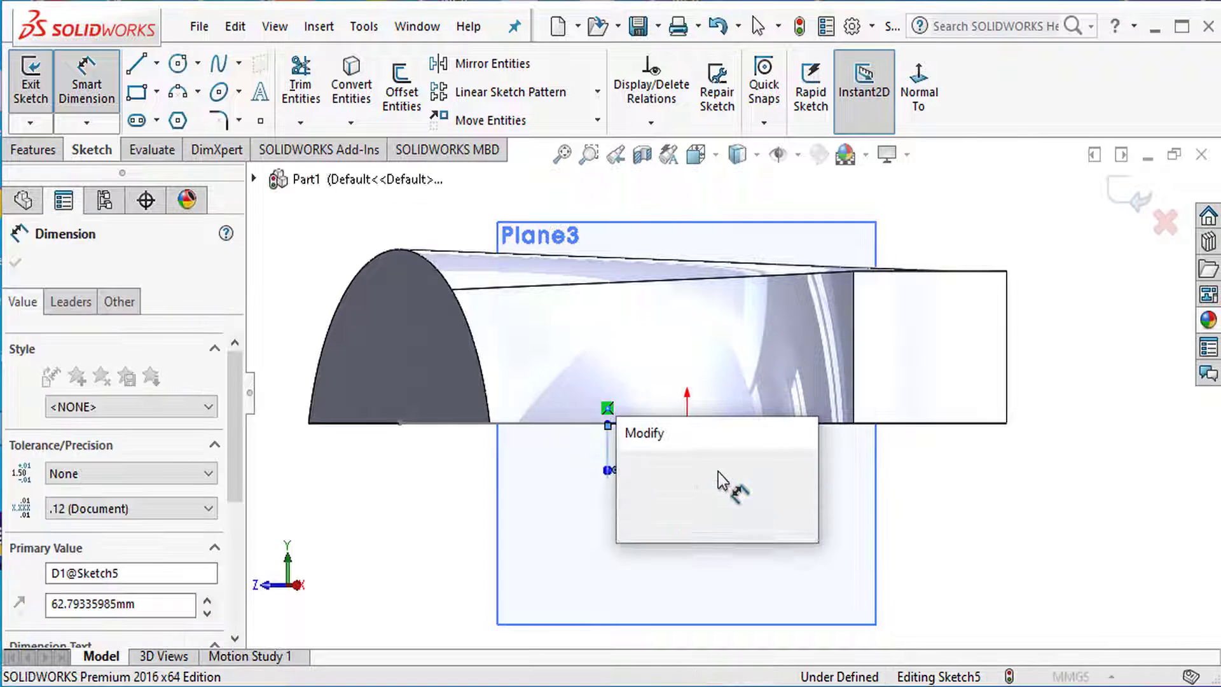
type("100")
key("Return")
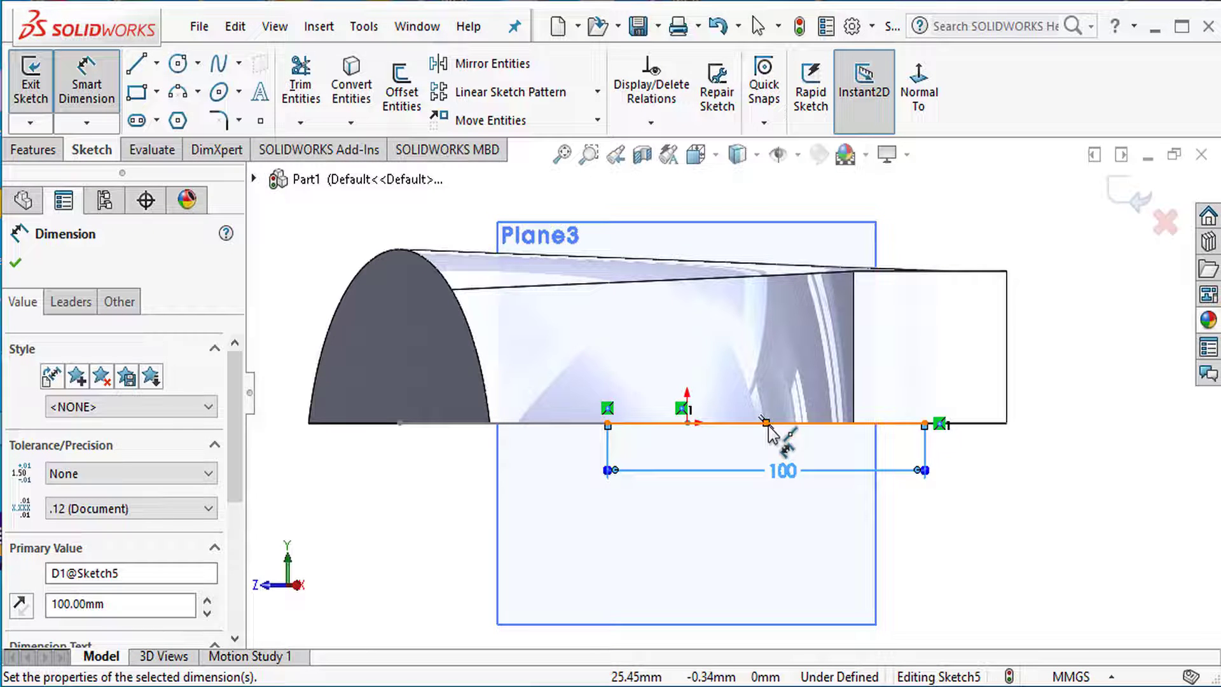
key("Escape")
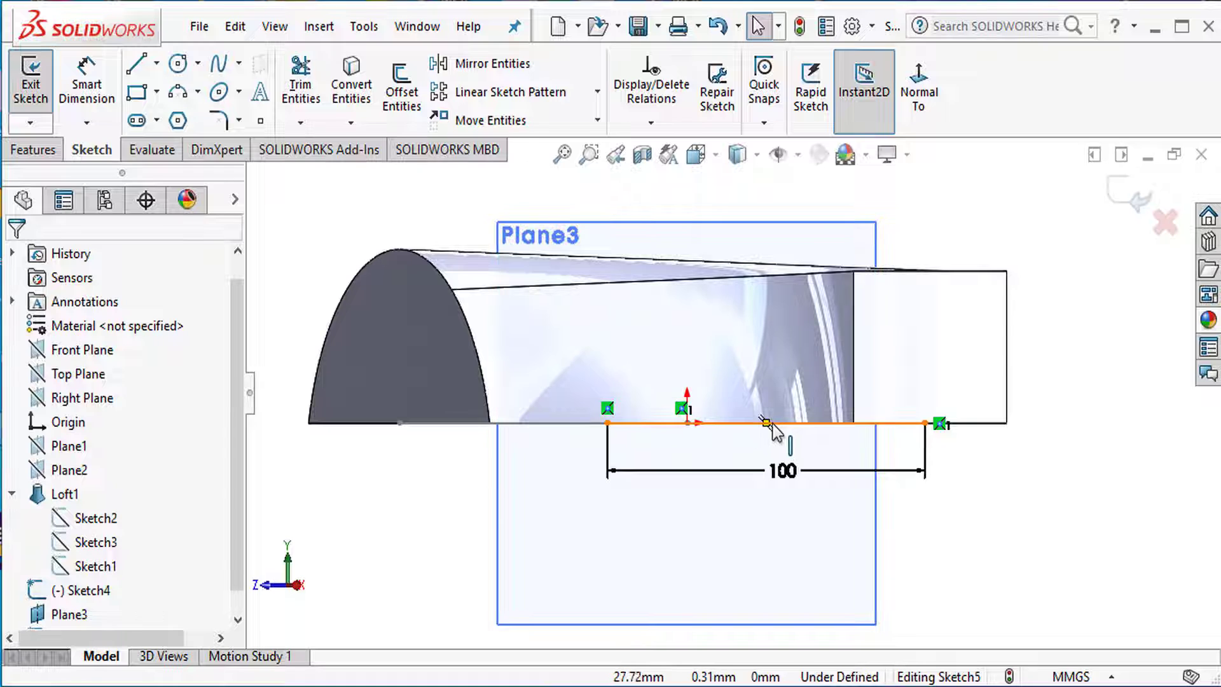
left_click(768, 425)
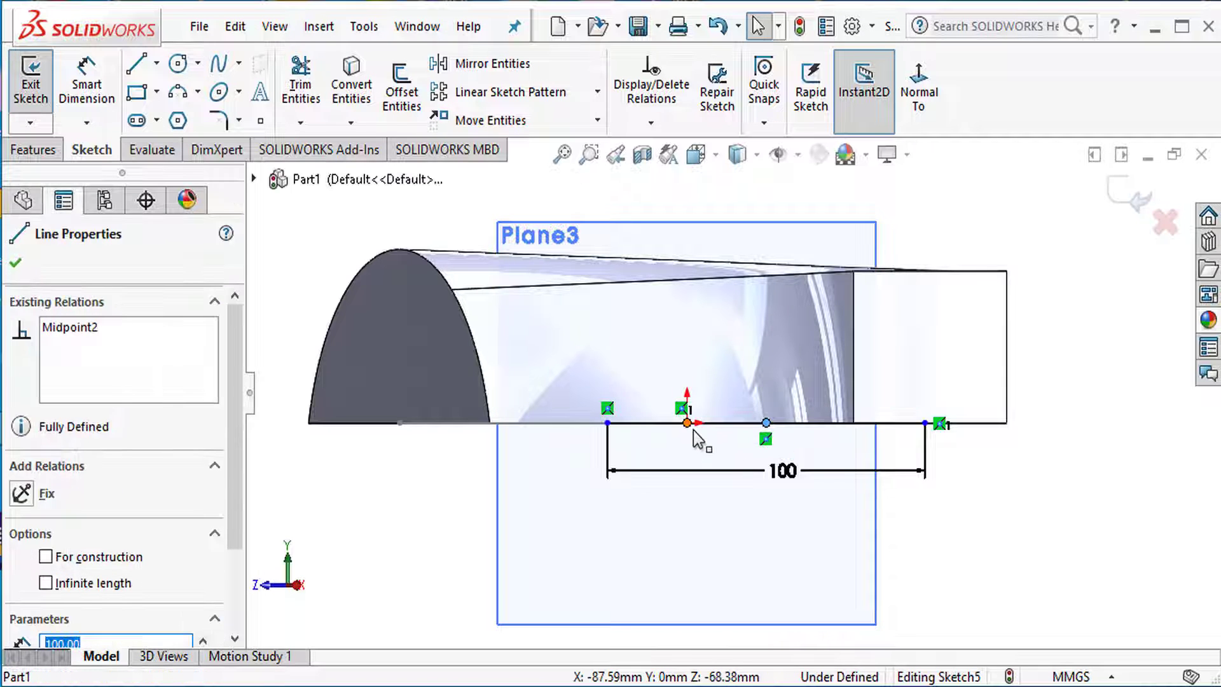
left_click(687, 422)
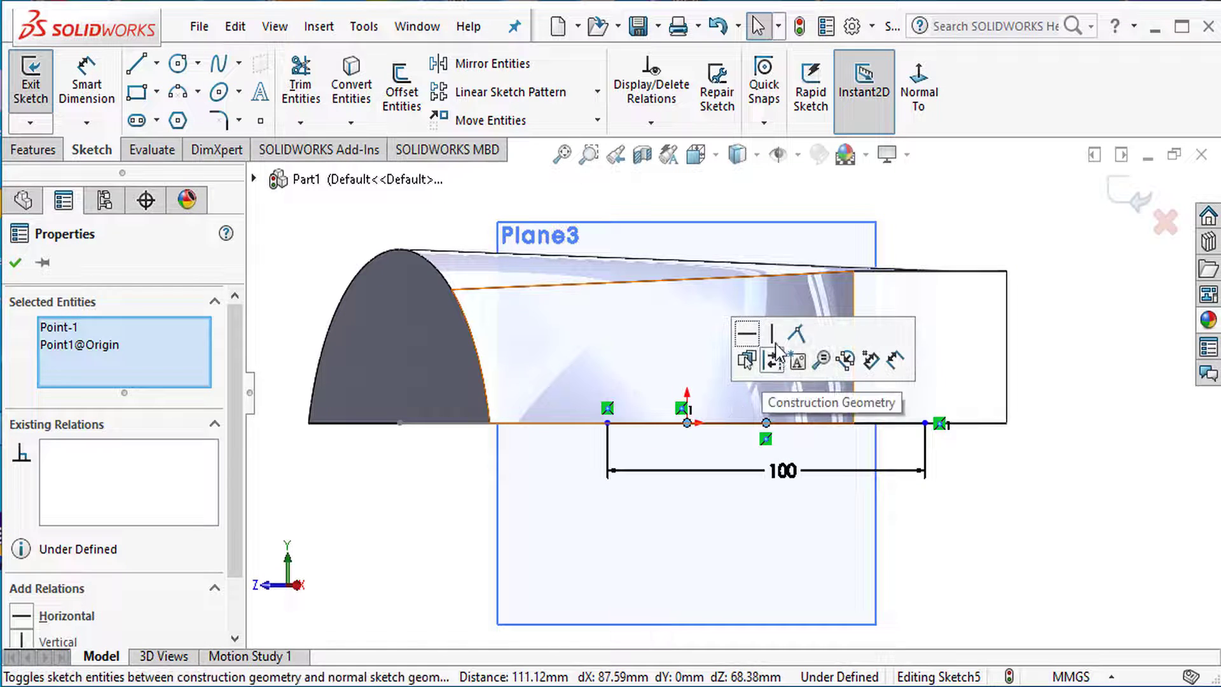
left_click(799, 336)
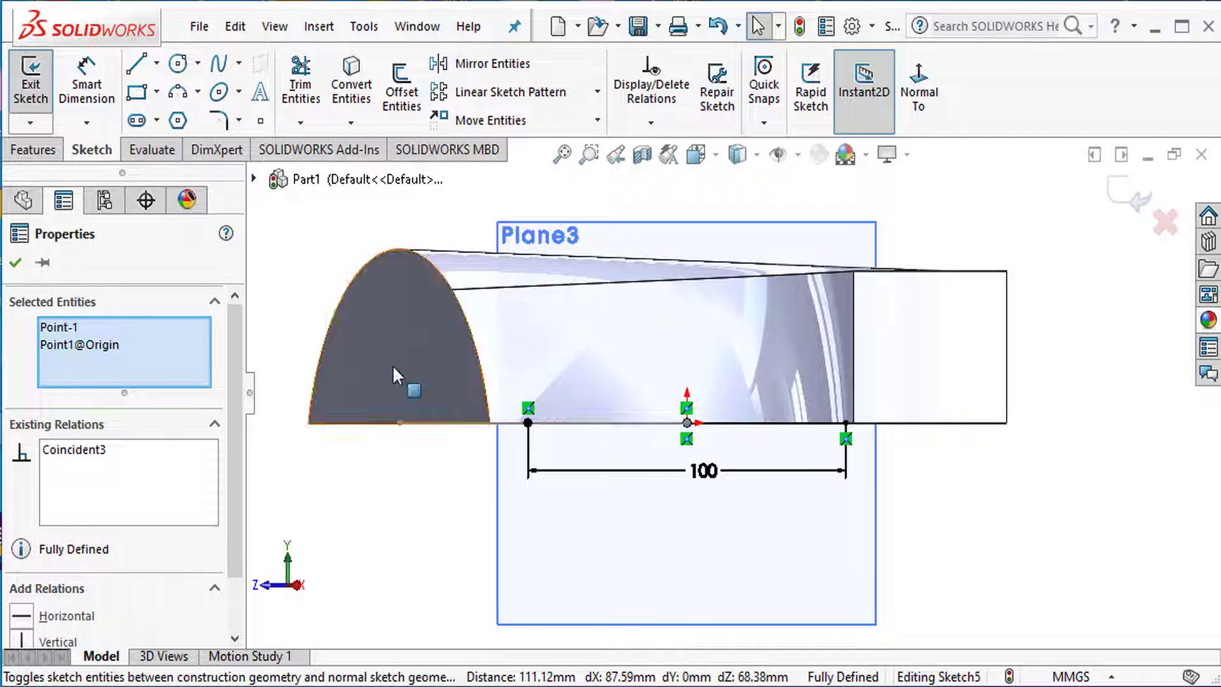
Cap the 100 mm line's ends with a three-point arc and exit Sketch5.
left_click(178, 90)
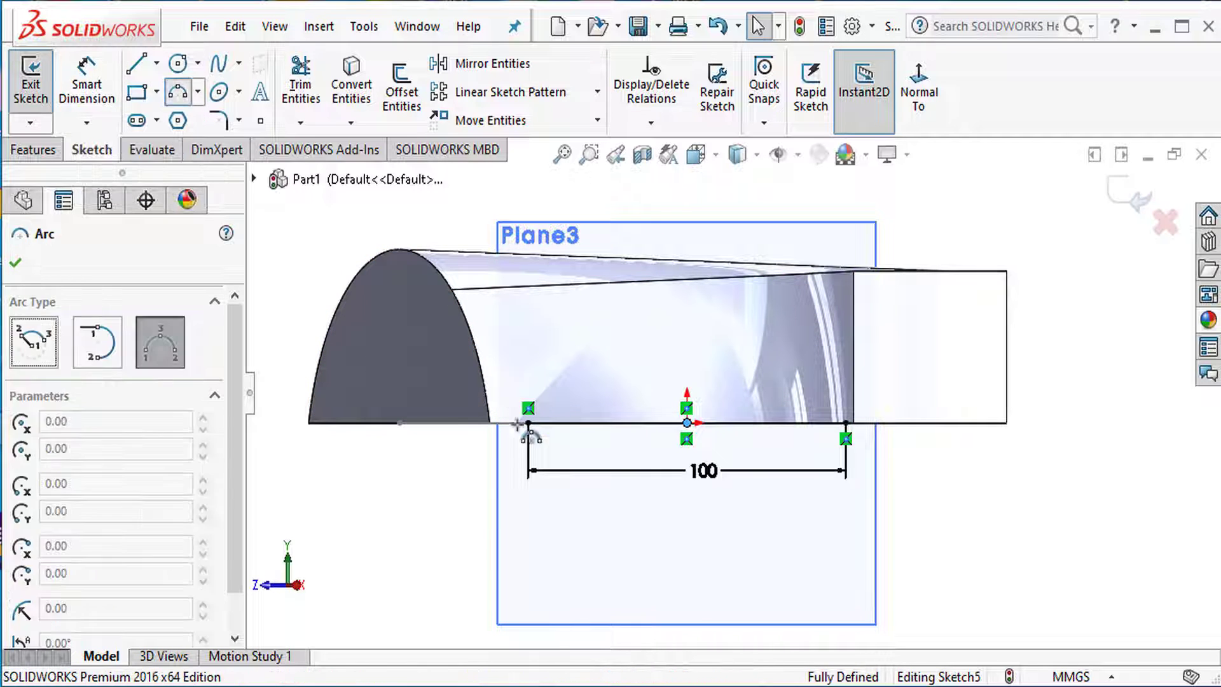
left_click(528, 422)
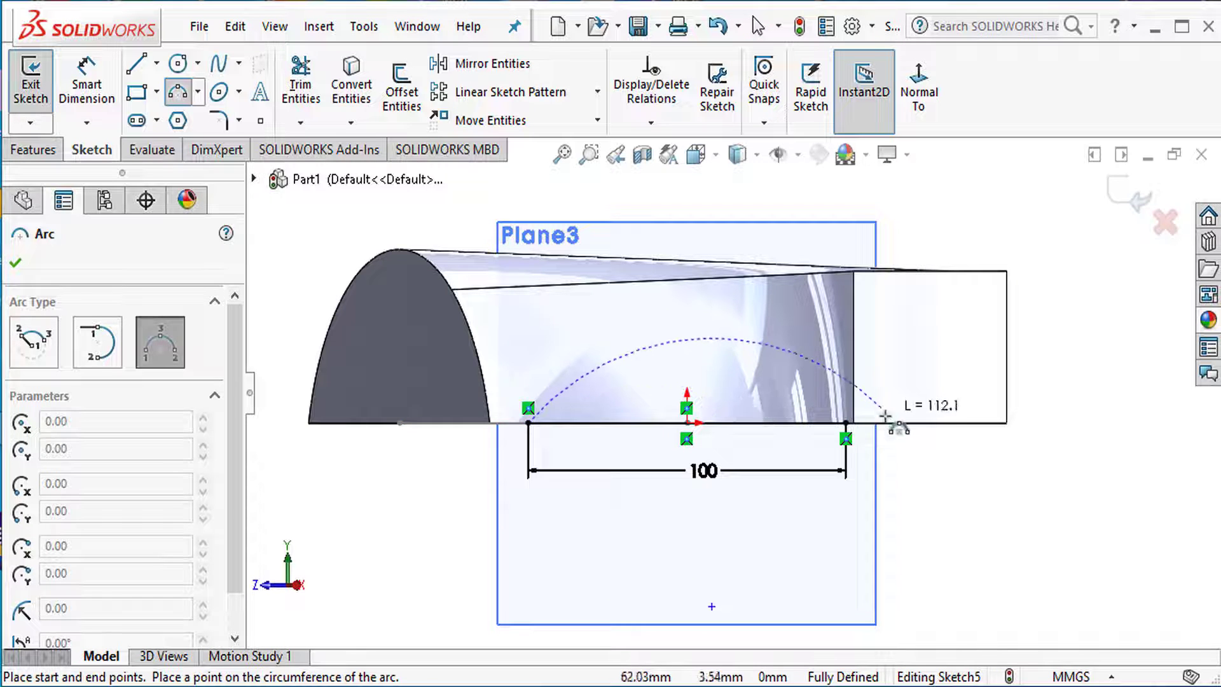
left_click(845, 422)
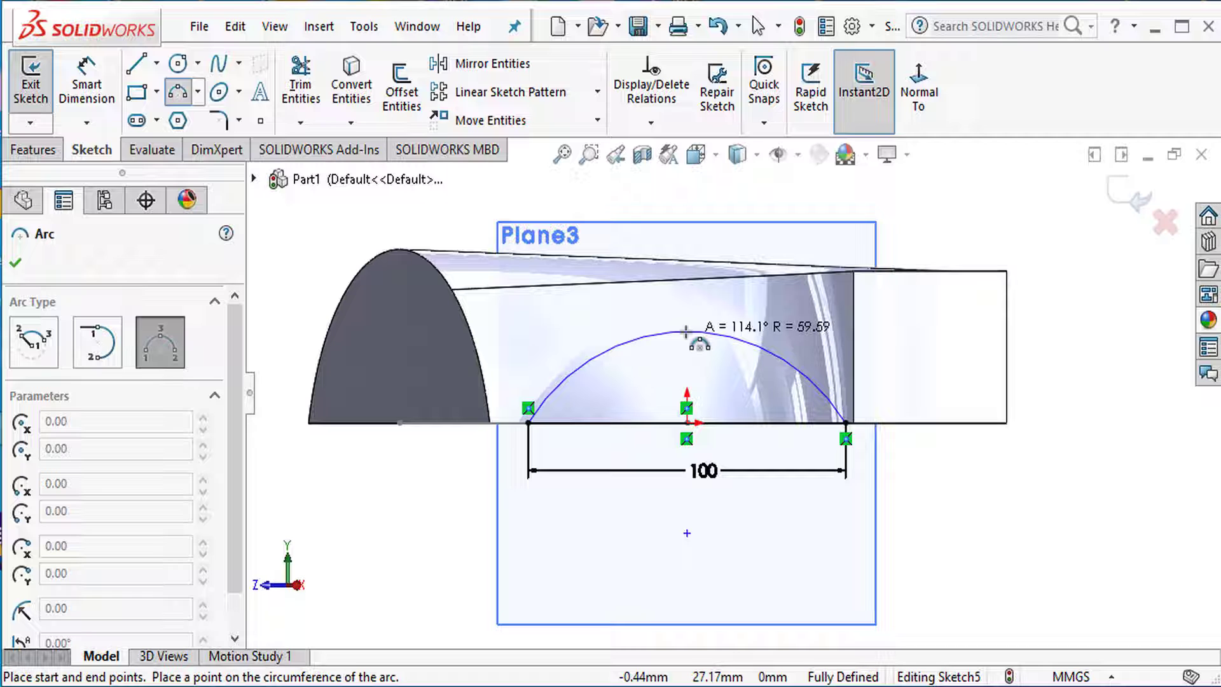
left_click(685, 330)
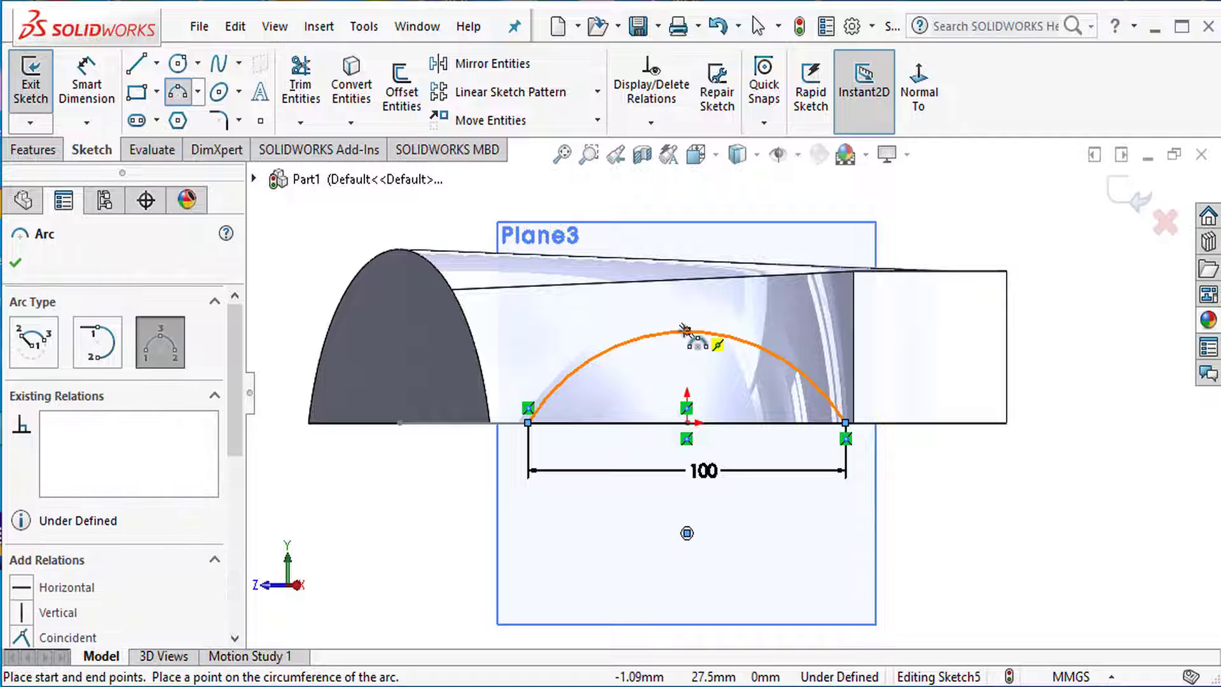
key("Escape")
middle_click_drag(871, 471, 1131, 425)
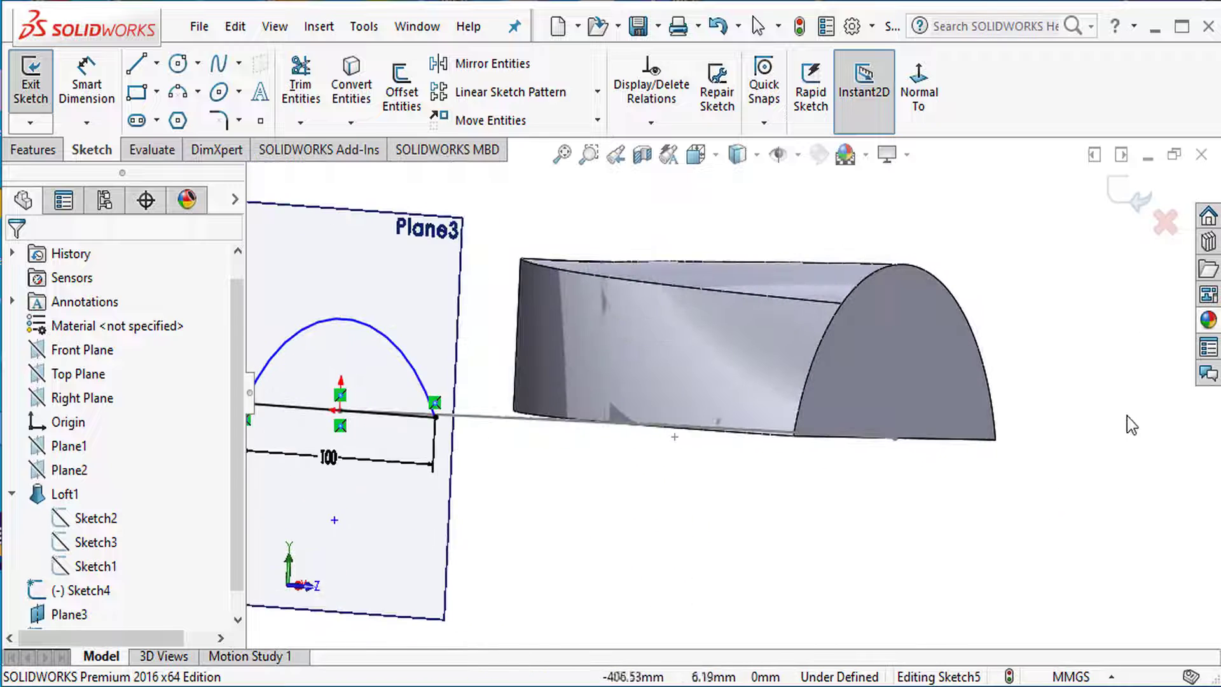
left_click(1124, 194)
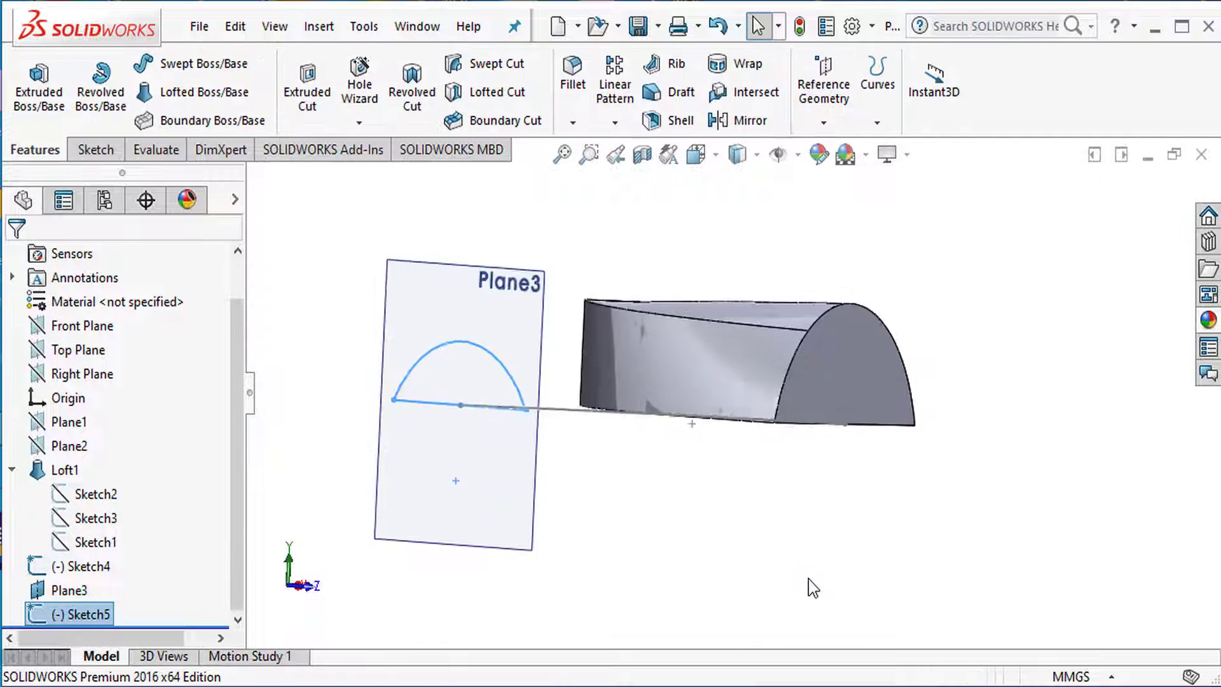
Hide Plane3.
middle_click_drag(808, 579, 562, 555)
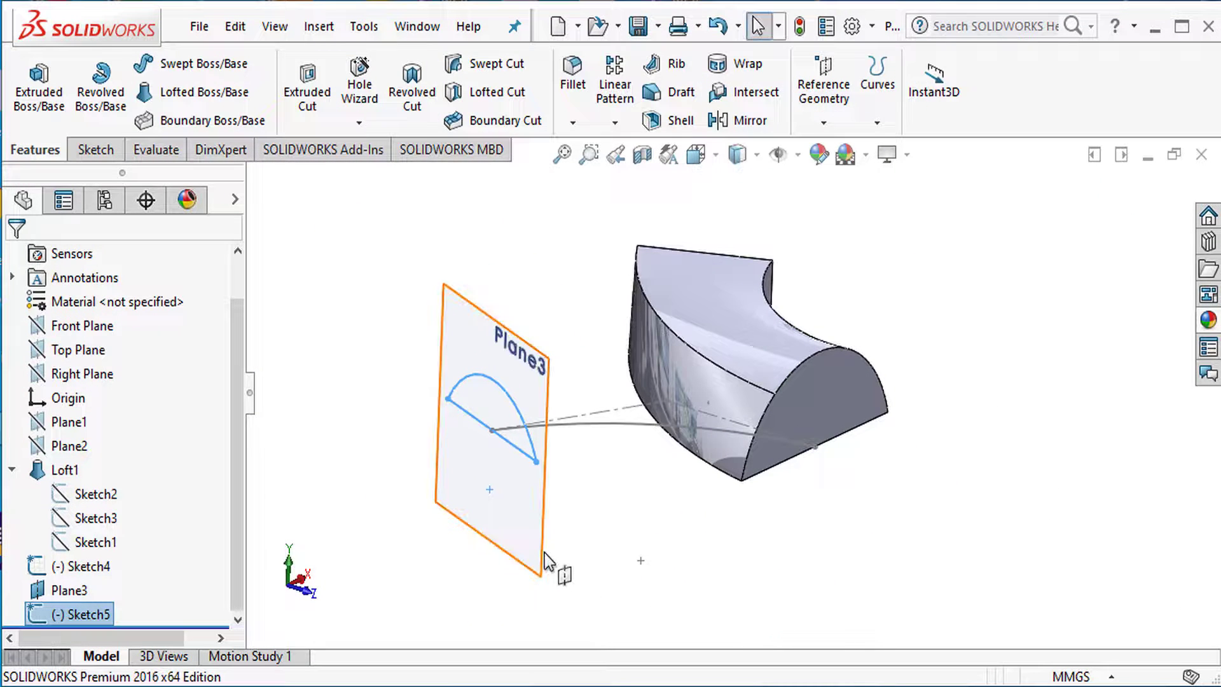
left_click(544, 552)
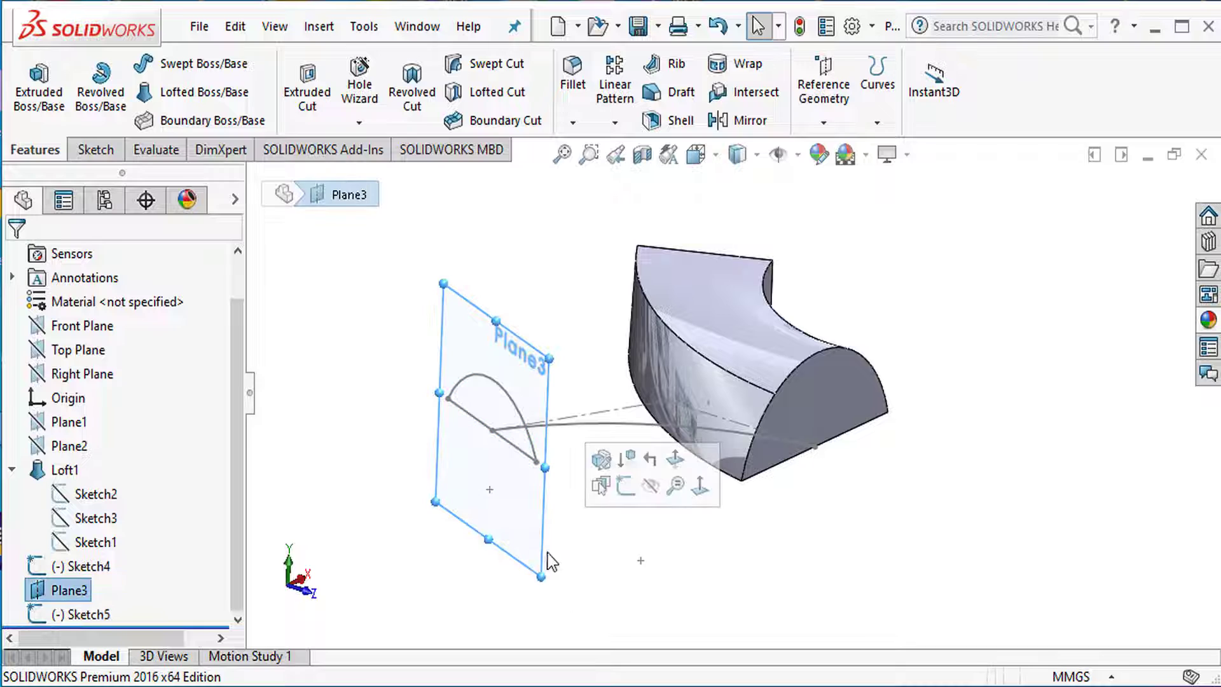
left_click(650, 486)
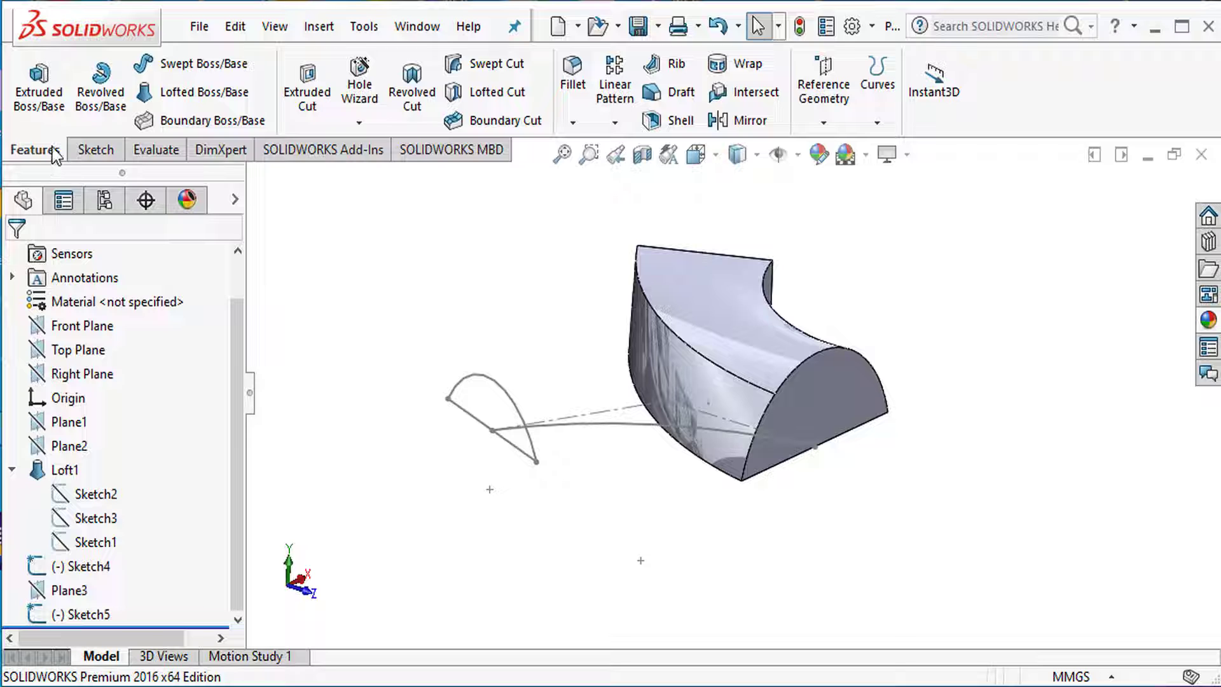
Loft from Sketch5 to Loft1's Sketch2 with Sketch4 as the guide curve.
left_click(197, 105)
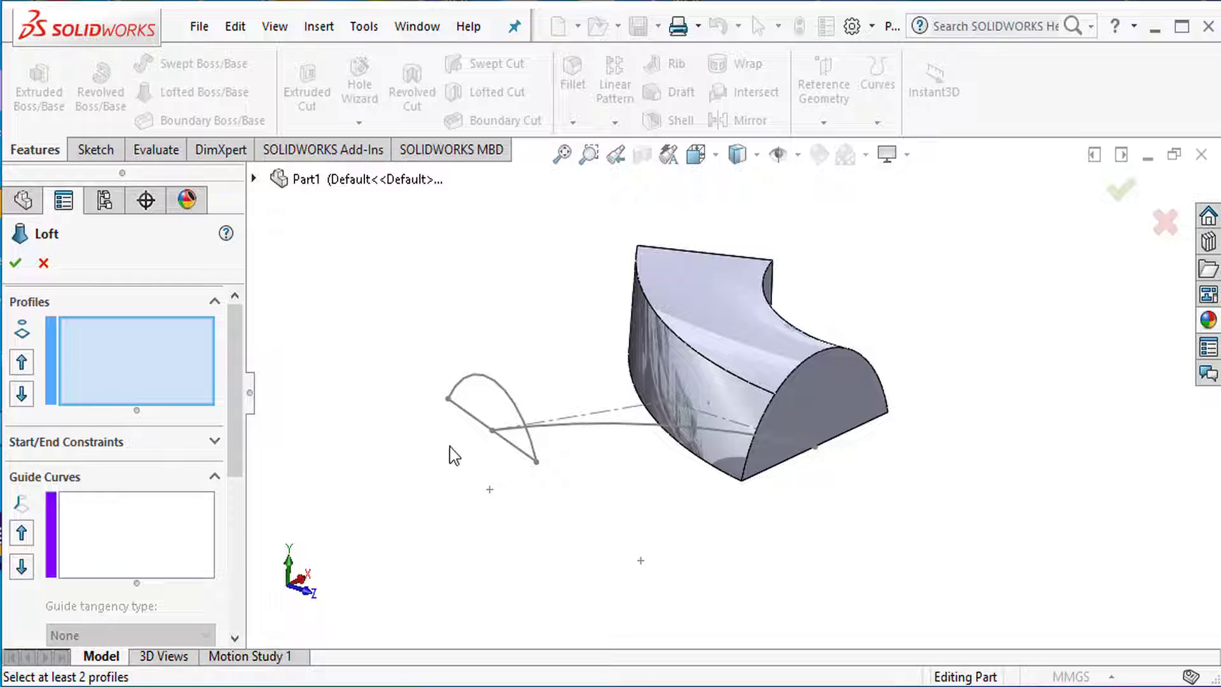
left_click(528, 459)
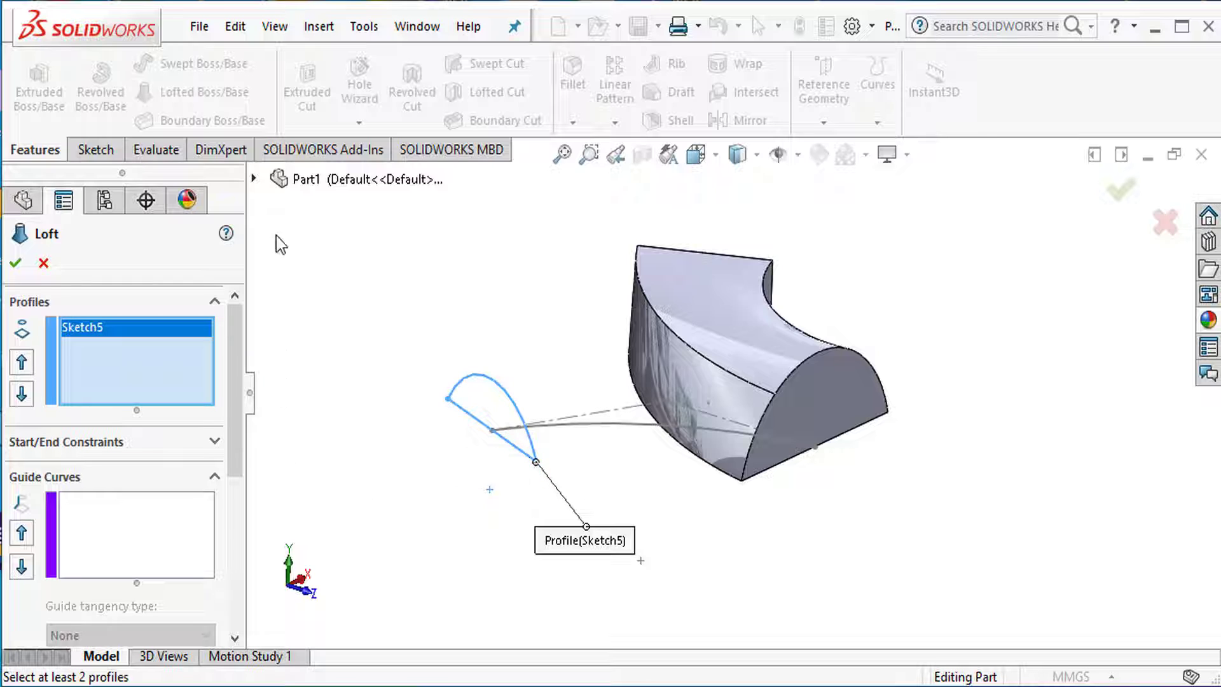
left_click(254, 179)
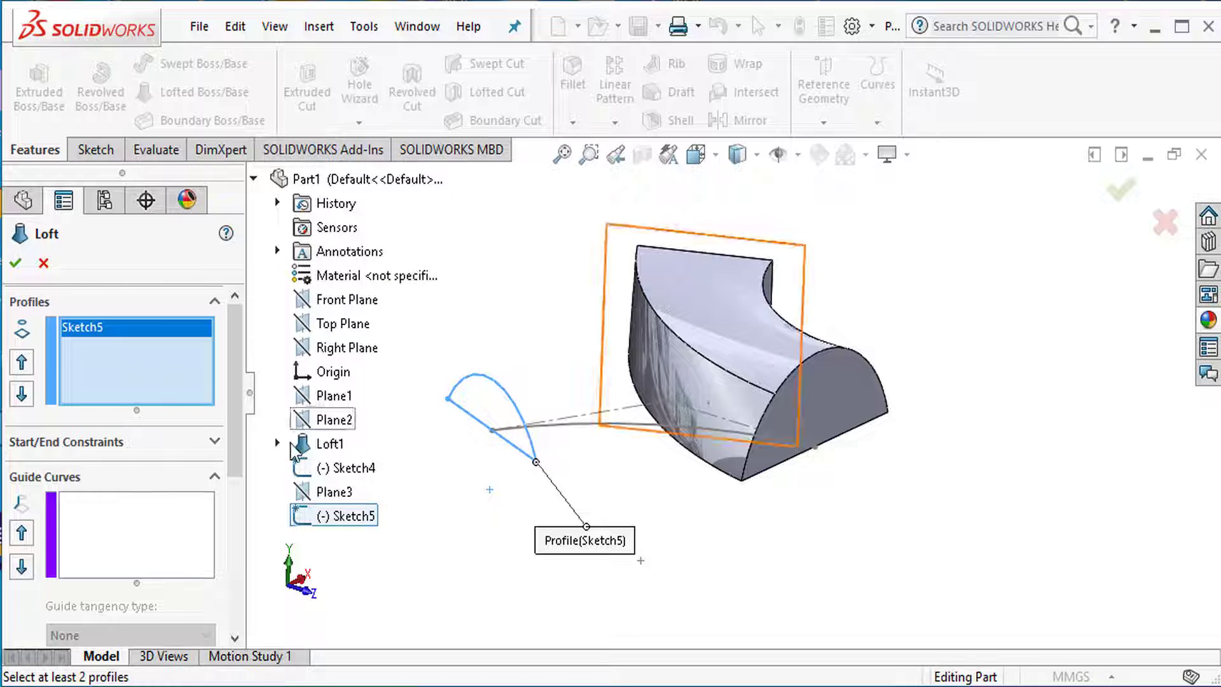
left_click(277, 443)
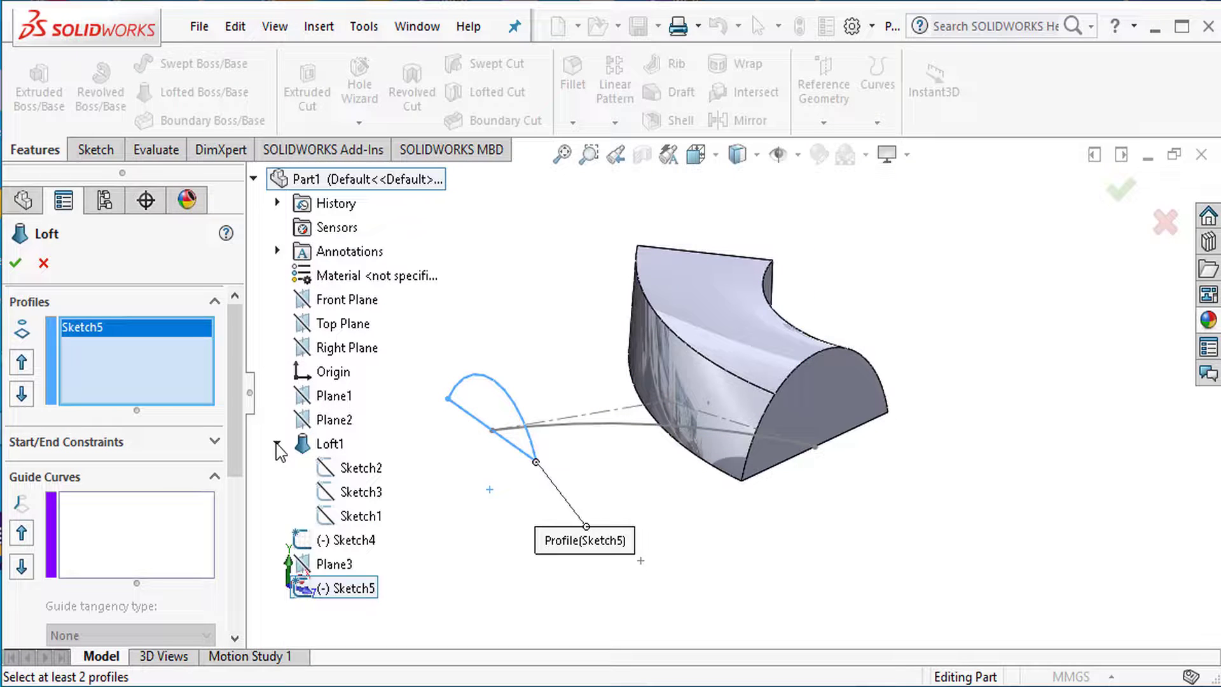
left_click(360, 473)
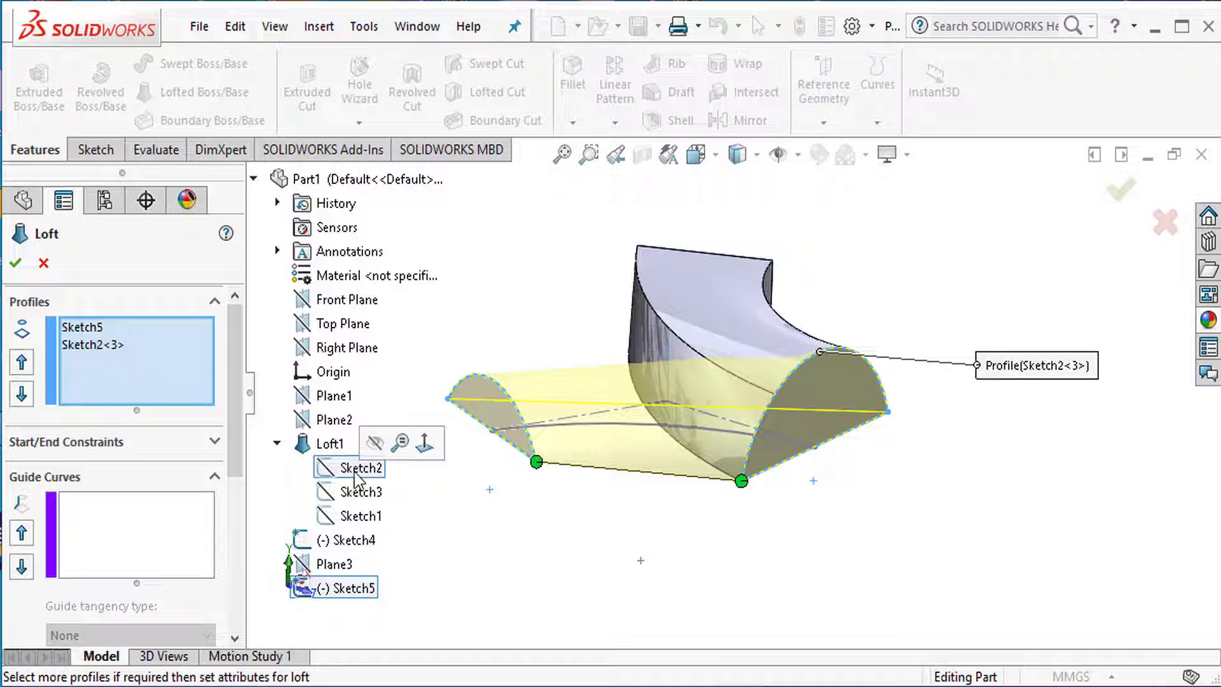
left_click(147, 517)
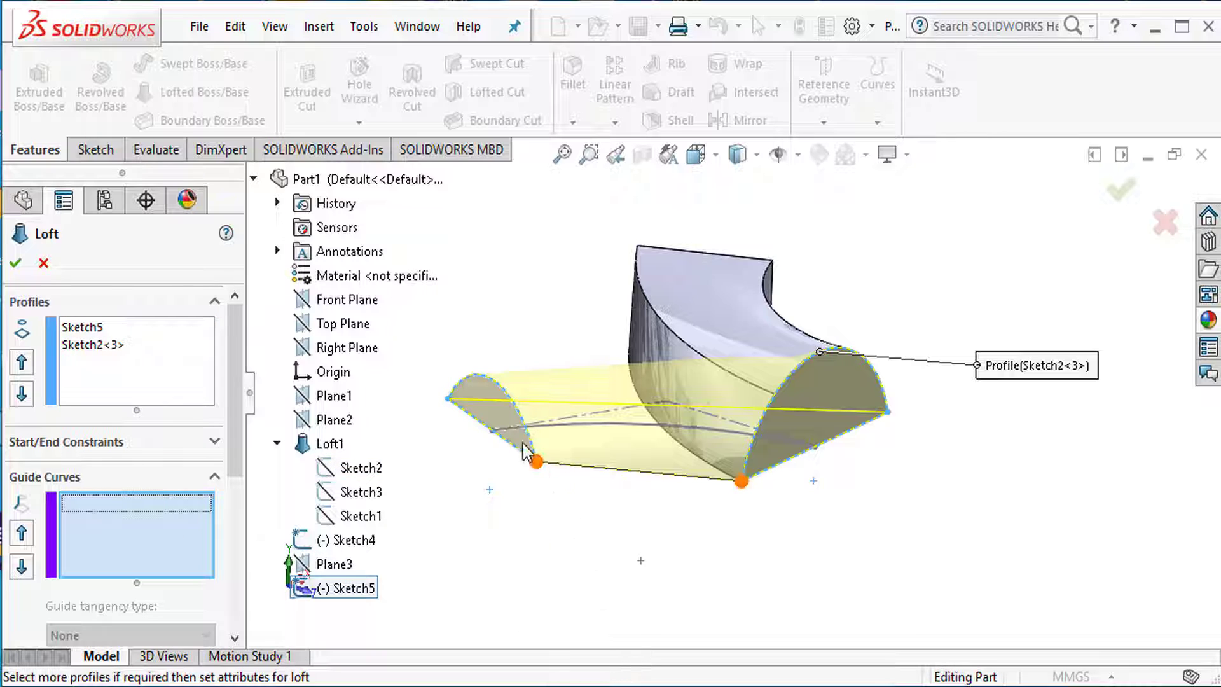
left_click(614, 423)
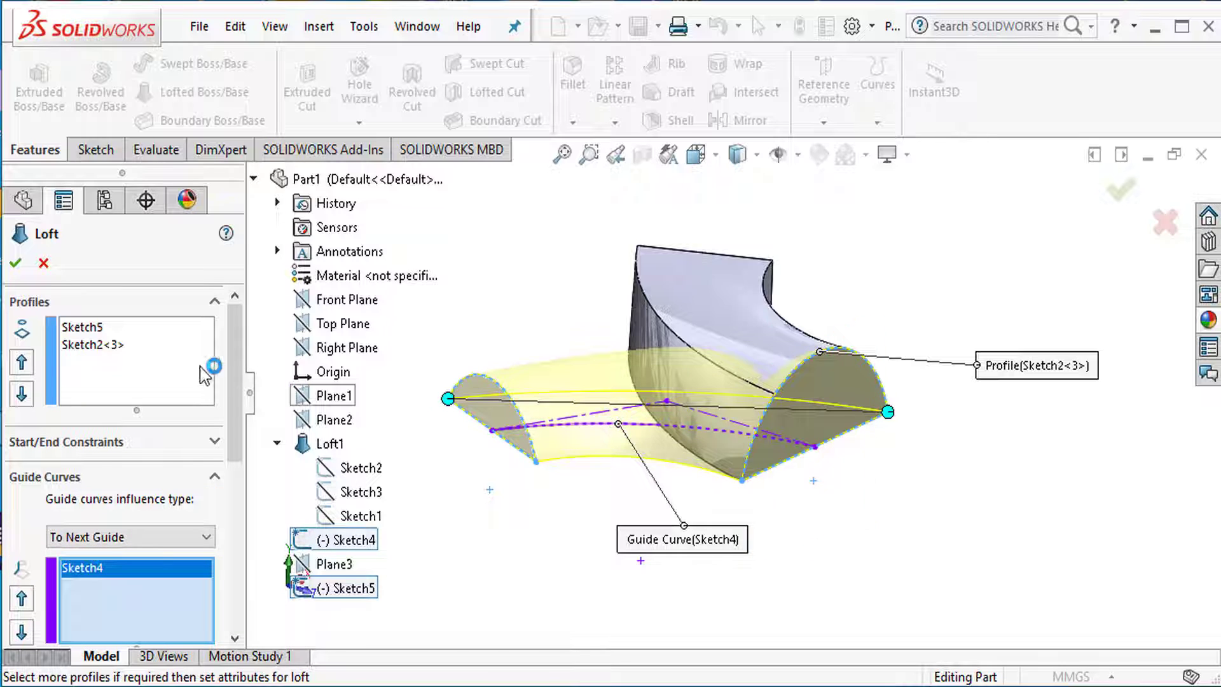
left_click(87, 335)
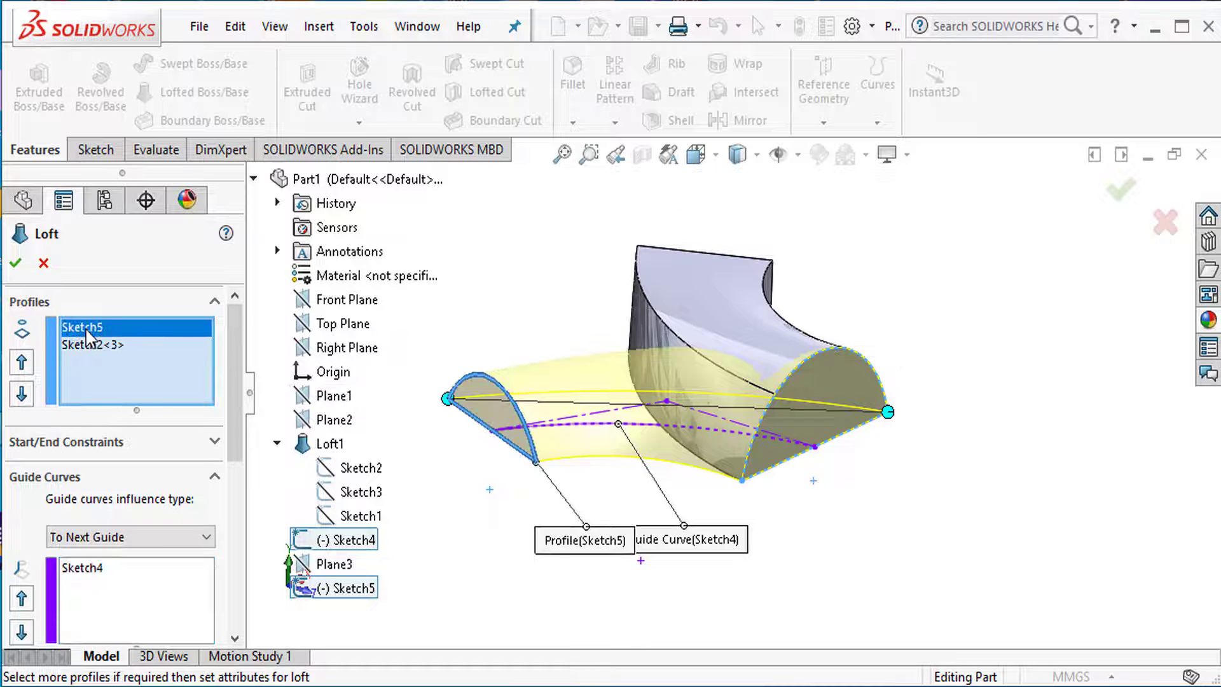
left_click(99, 346)
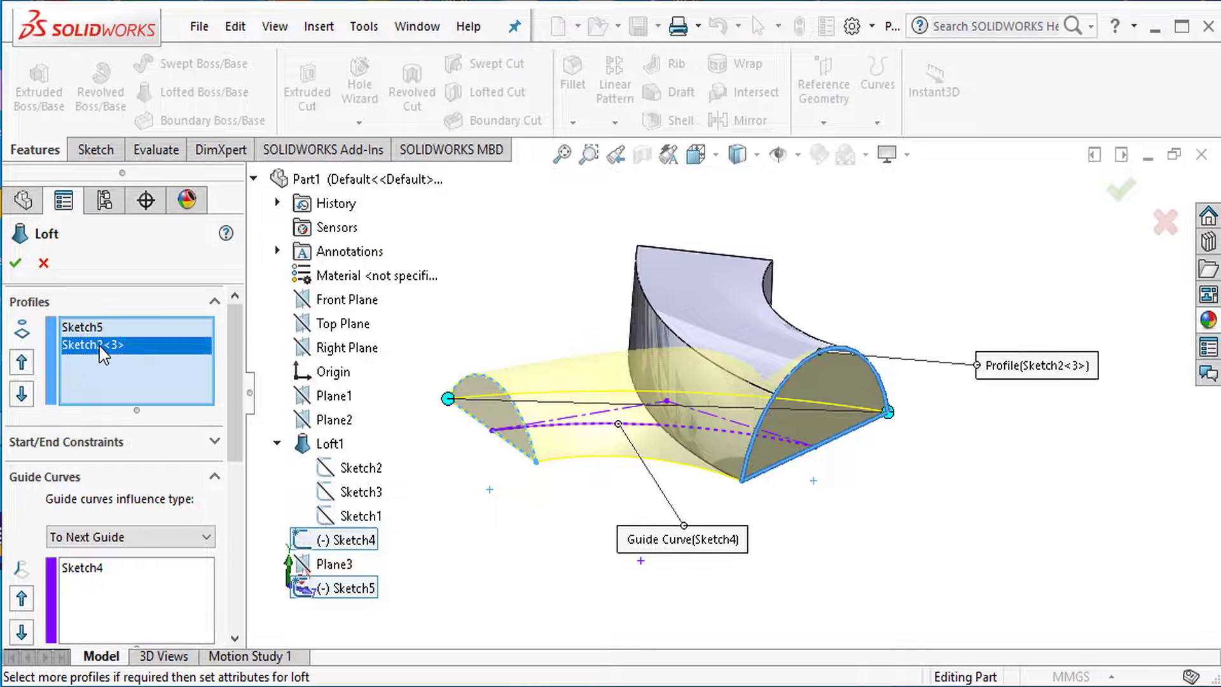
left_click(80, 567)
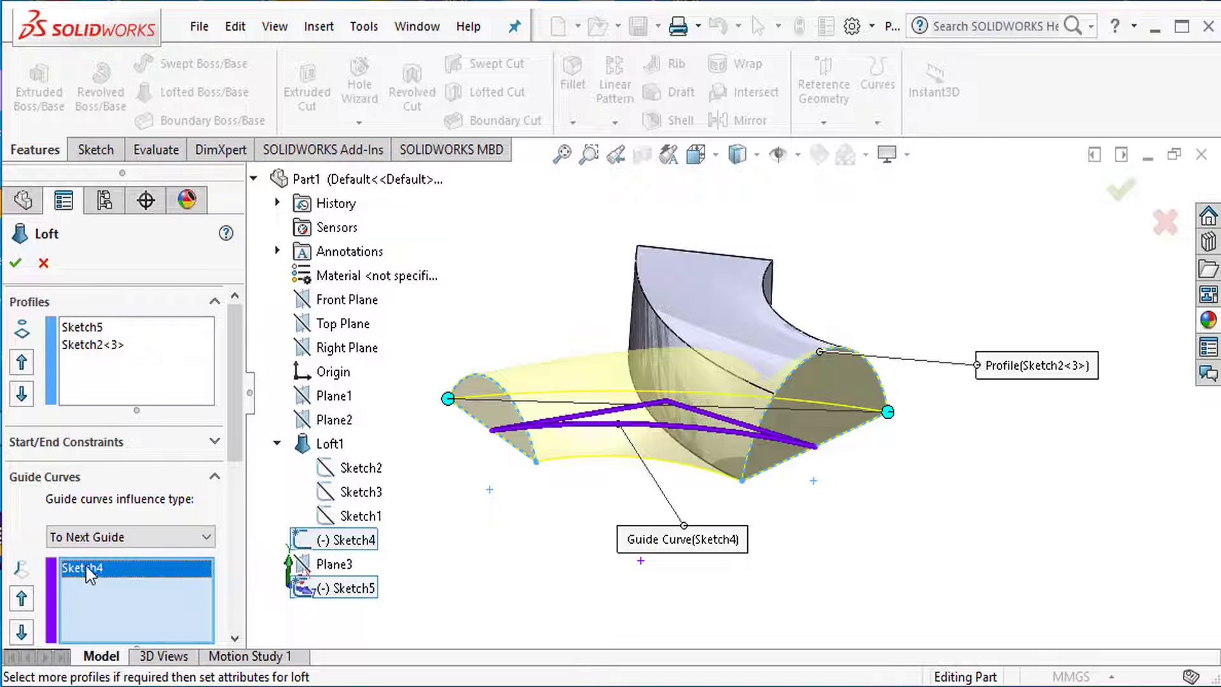
left_click(16, 263)
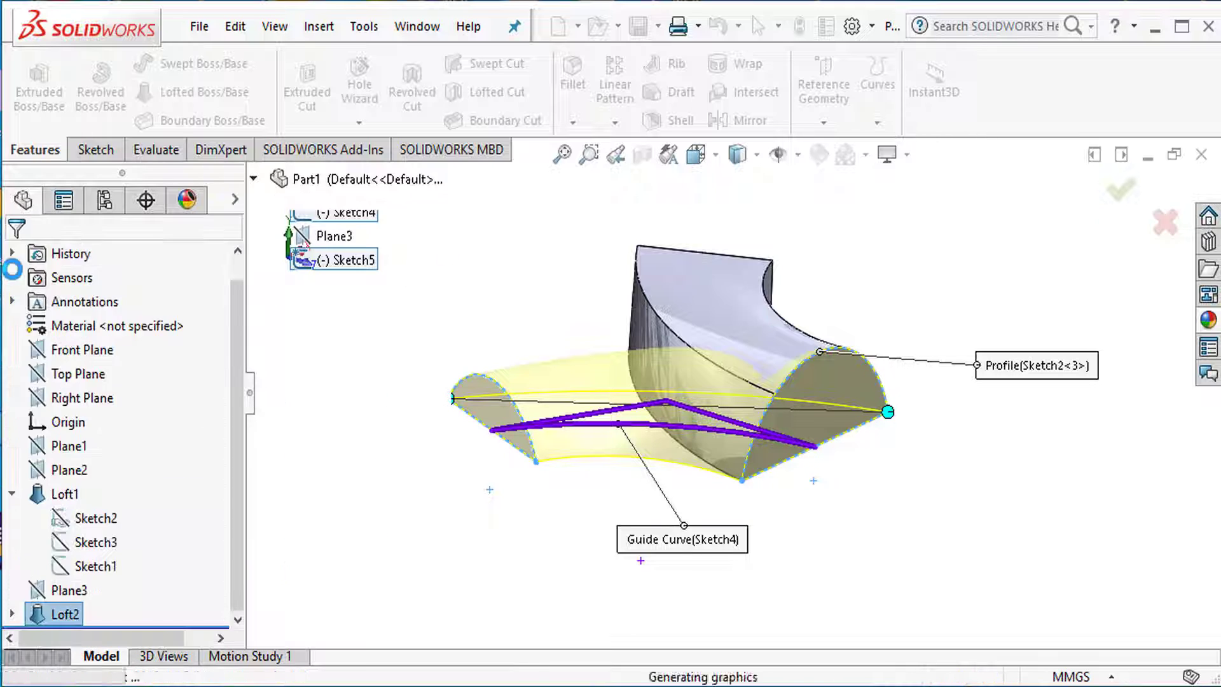
middle_click_drag(570, 569, 585, 534)
Create Plane4 from the Top Plane with a 100 mm offset distance.
left_click(827, 128)
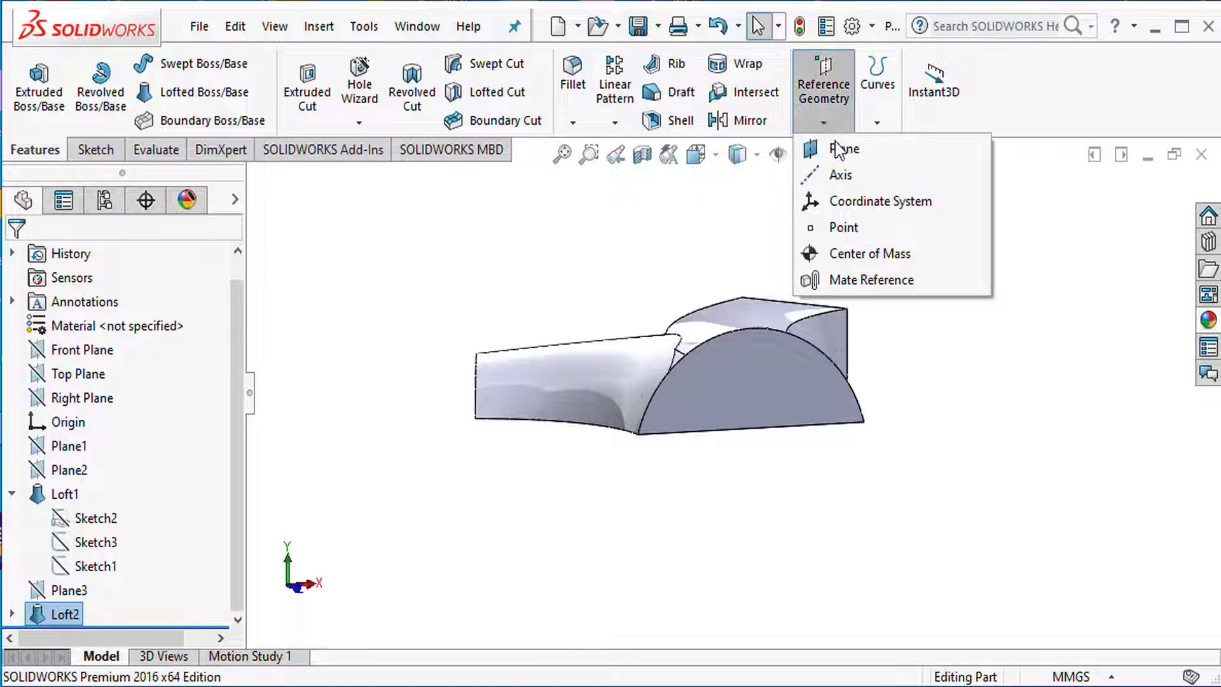
left_click(838, 150)
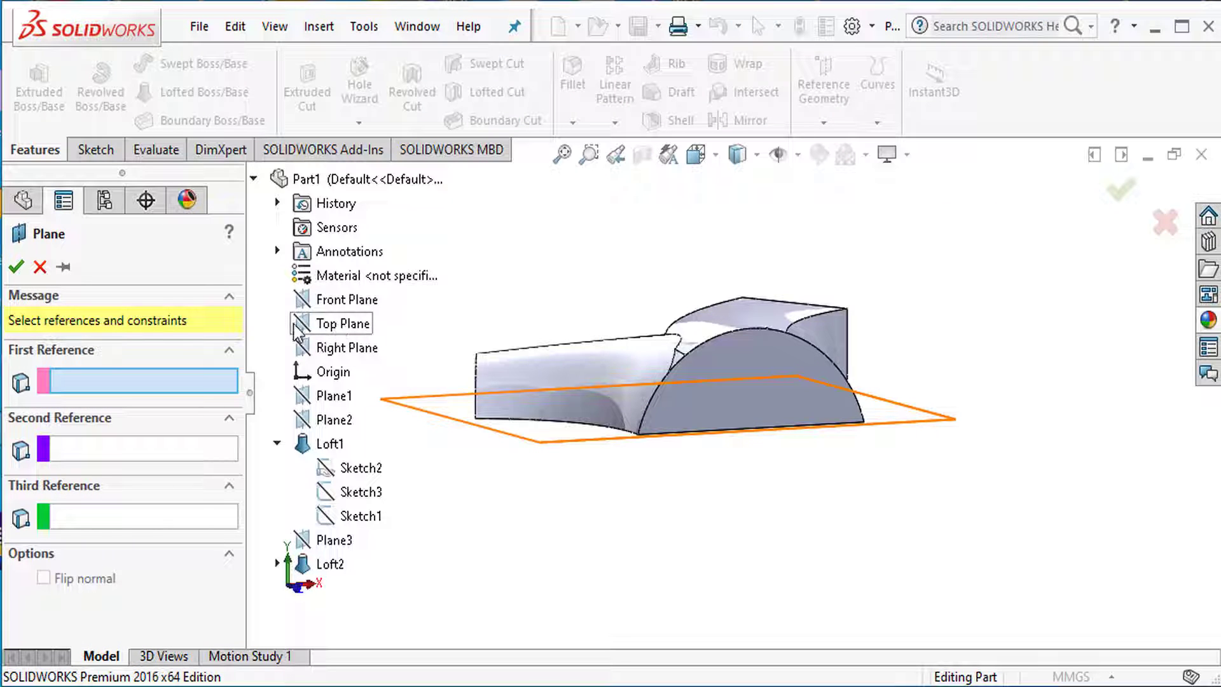
left_click(346, 325)
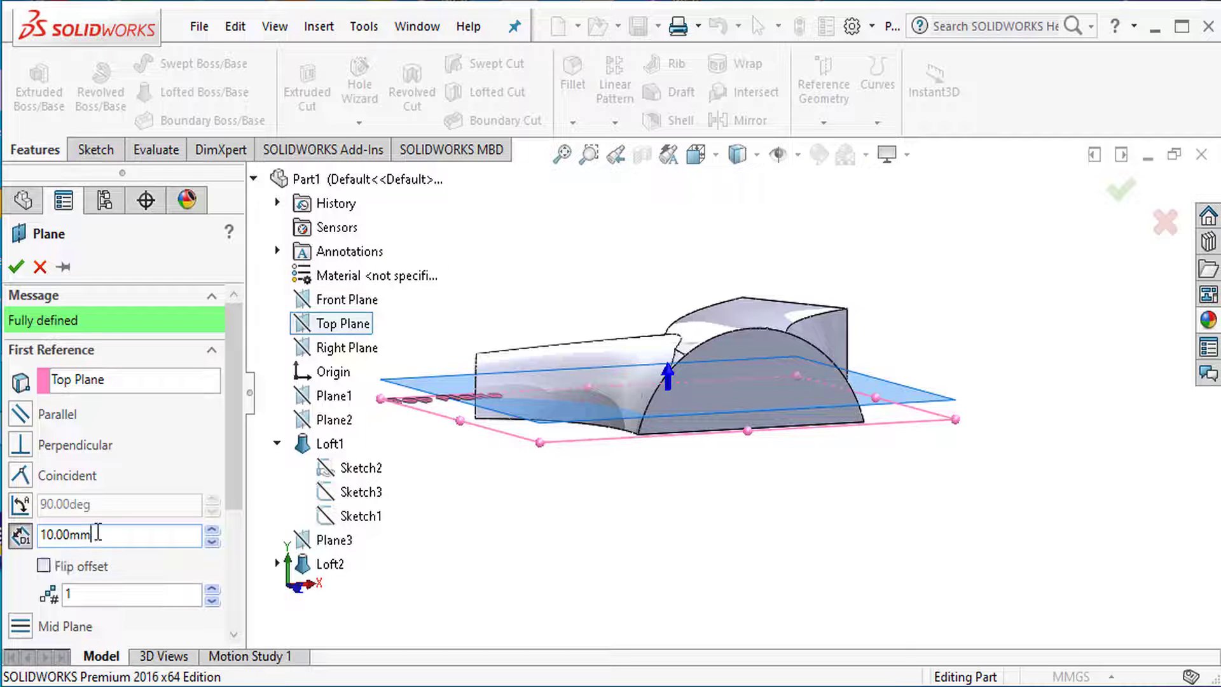
double_click(99, 532)
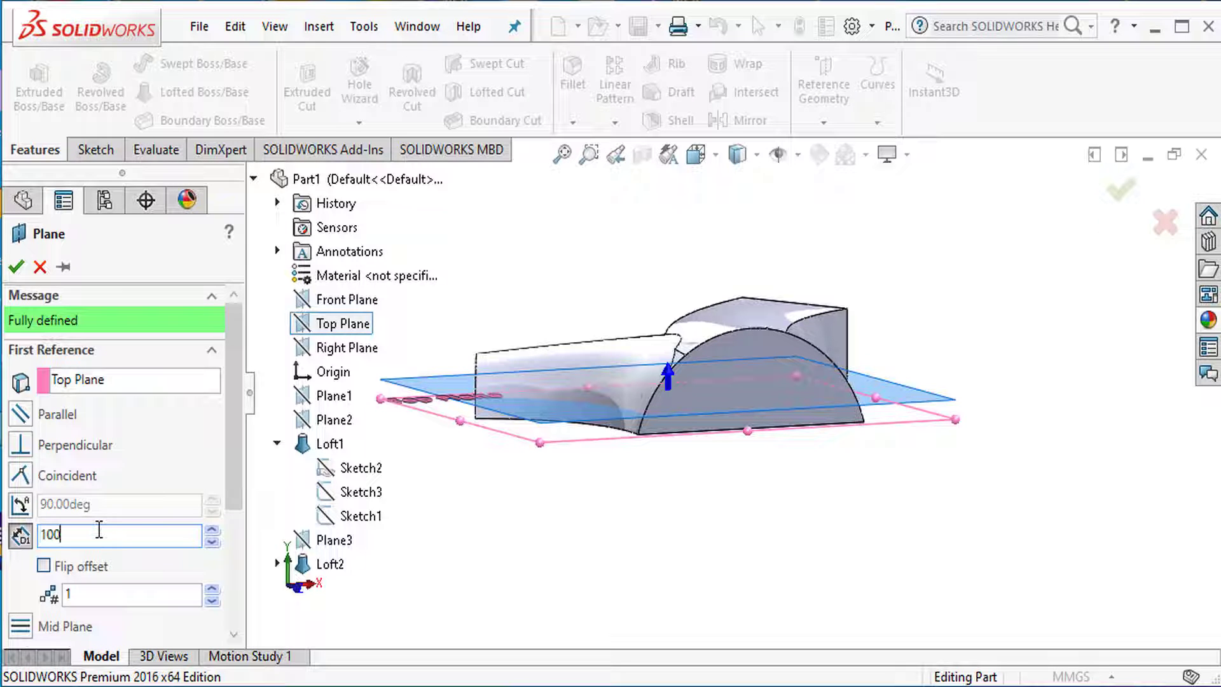
type("100")
key("Return")
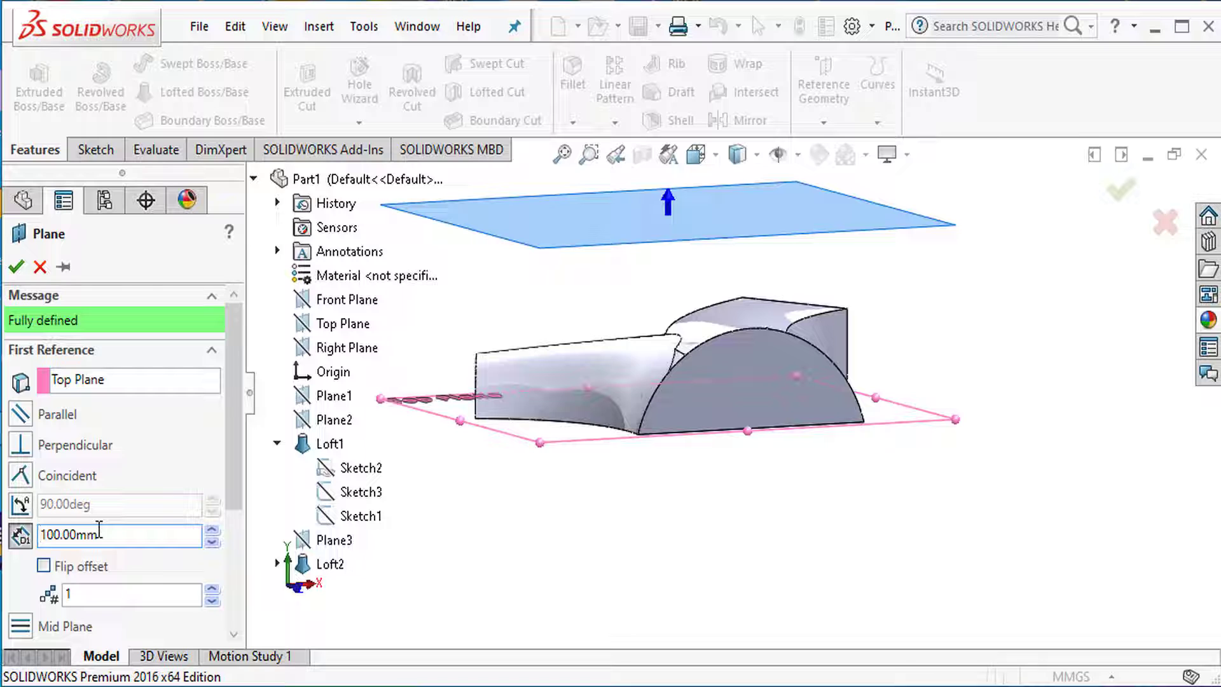
left_click(19, 267)
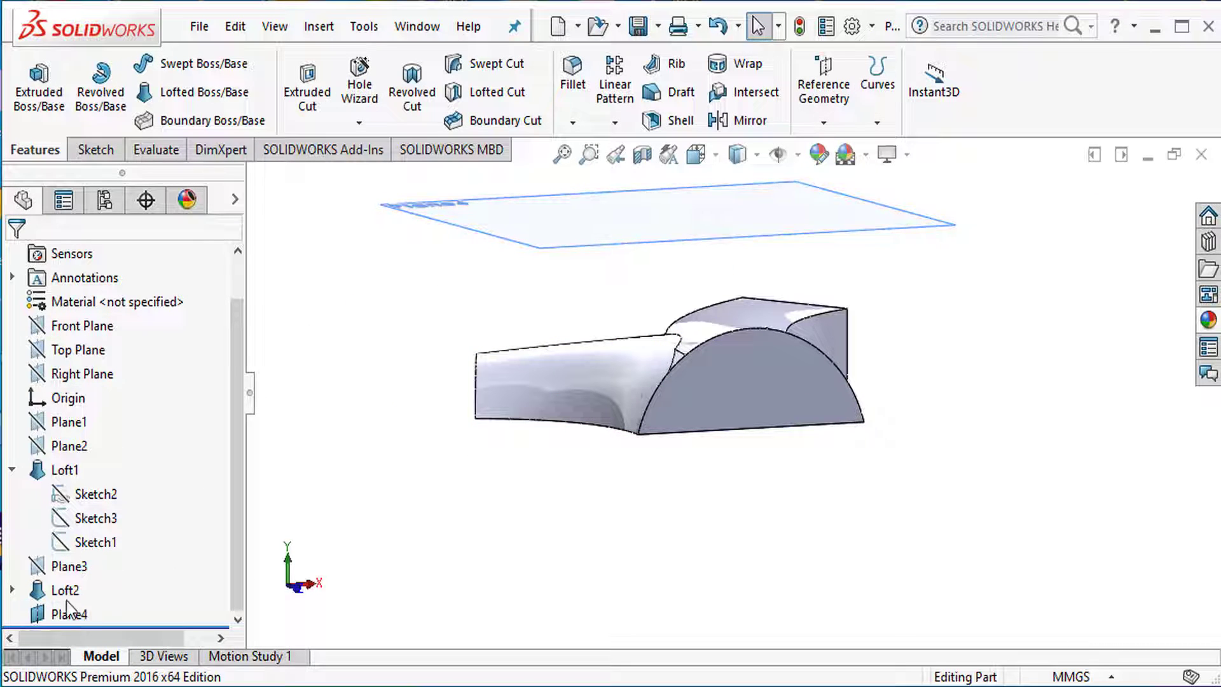
left_click(69, 613)
Start a new sketch on Plane4 and view it normal to the plane.
left_click(124, 567)
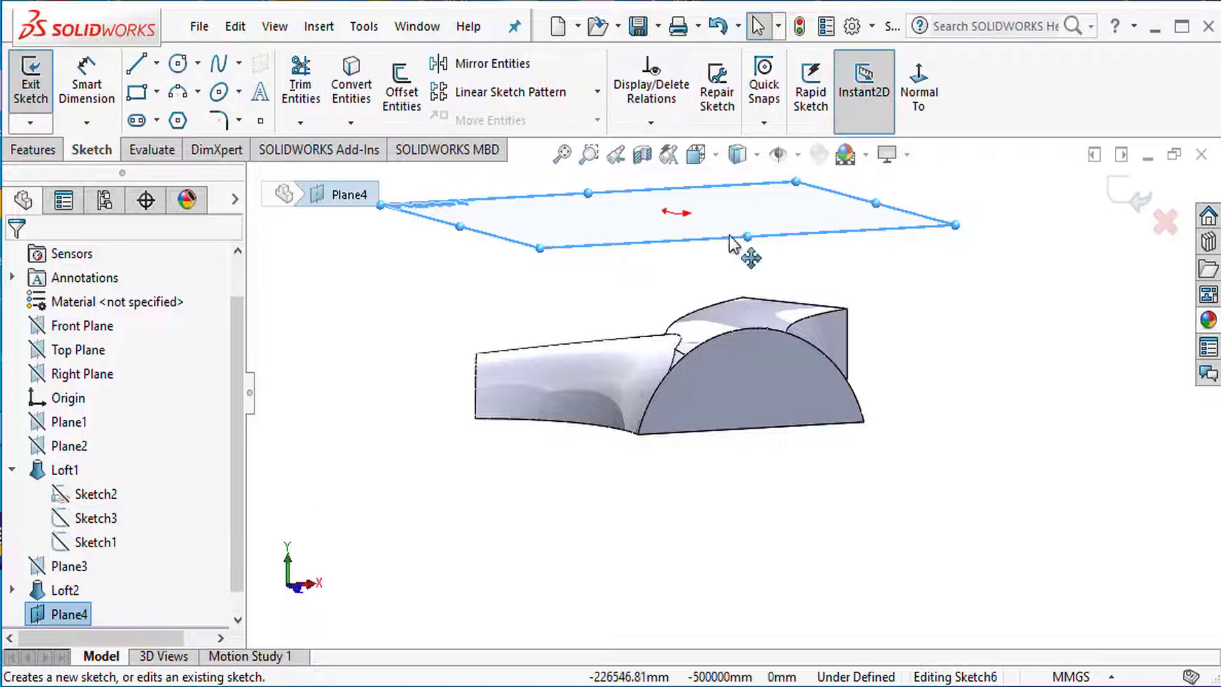
left_click(918, 110)
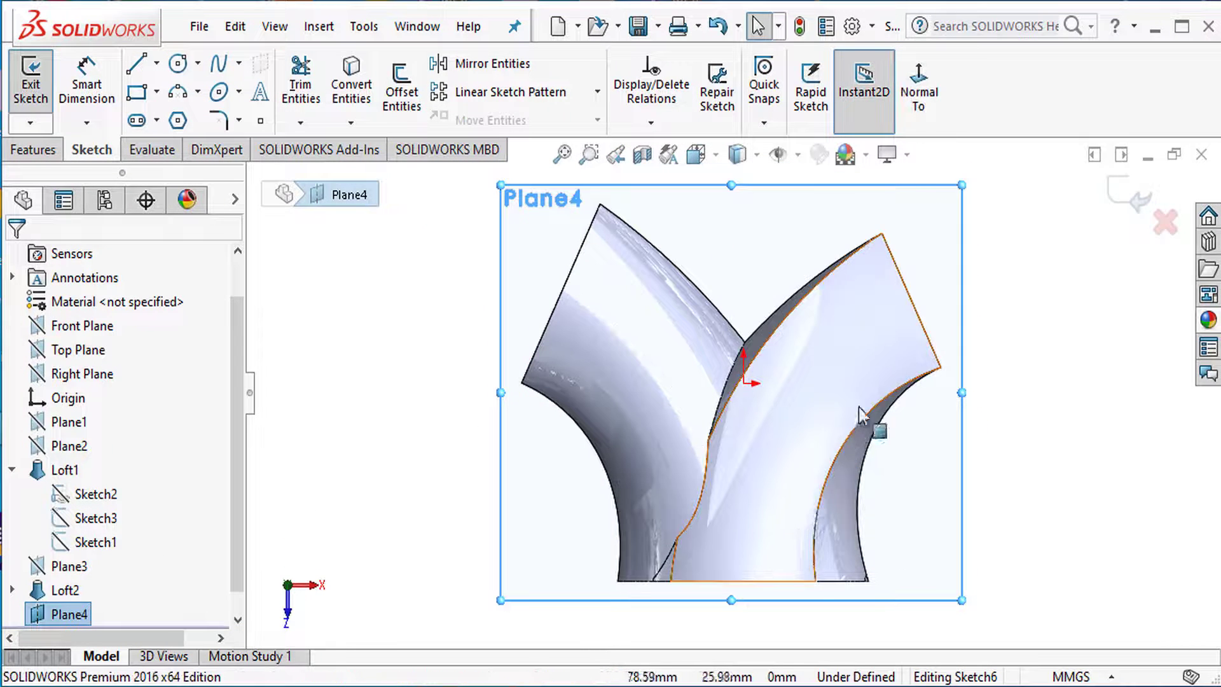
mouse_move(750, 472)
middle_mouse_down()
mouse_move(768, 478)
mouse_move(744, 462)
mouse_move(758, 472)
middle_mouse_up()
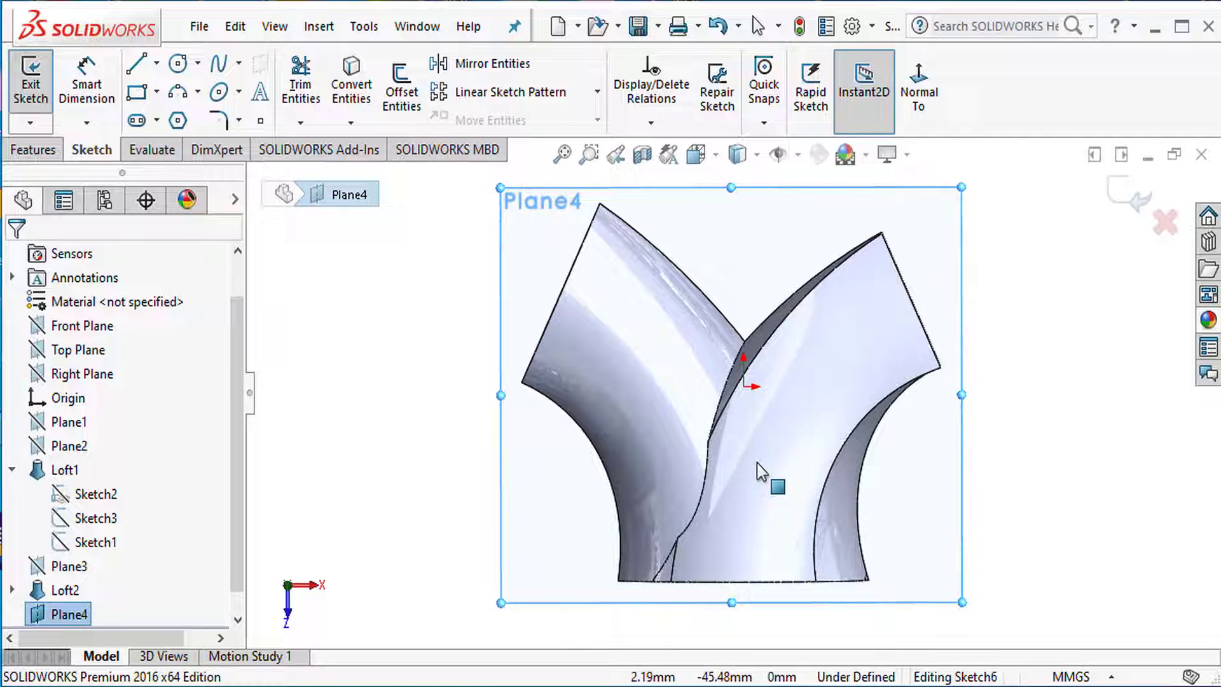
left_click(915, 106)
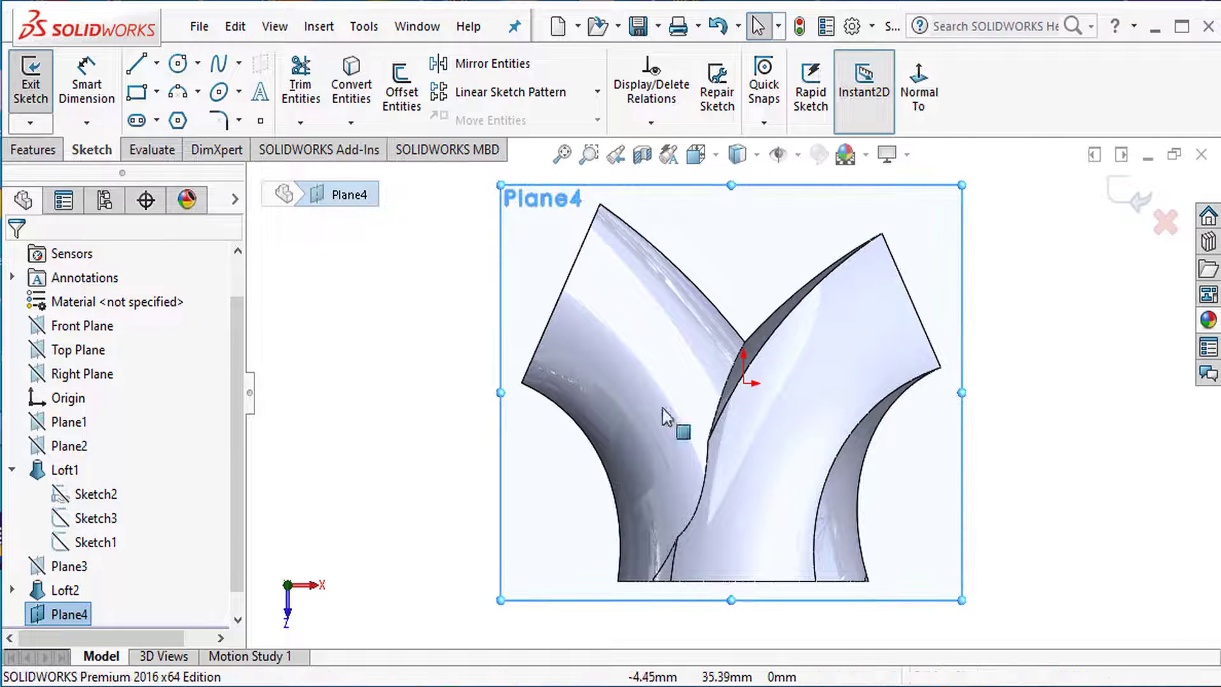
Draw a centre rectangle over the middle of the branching tube.
left_click(157, 92)
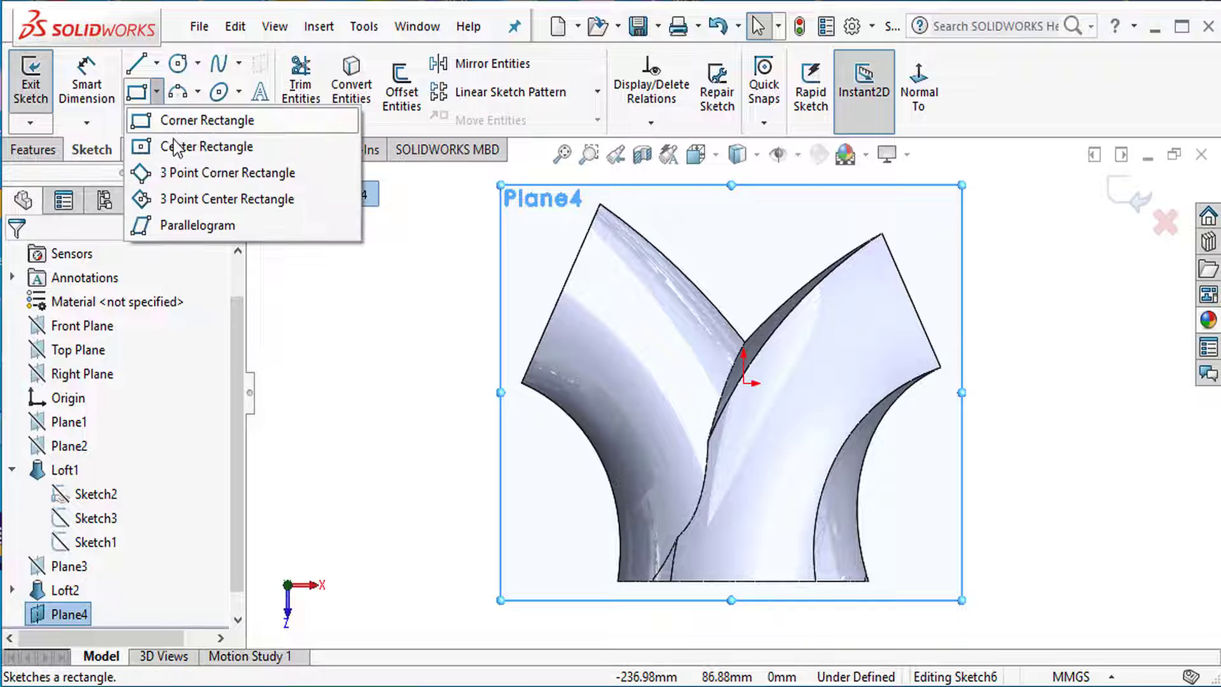
left_click(178, 145)
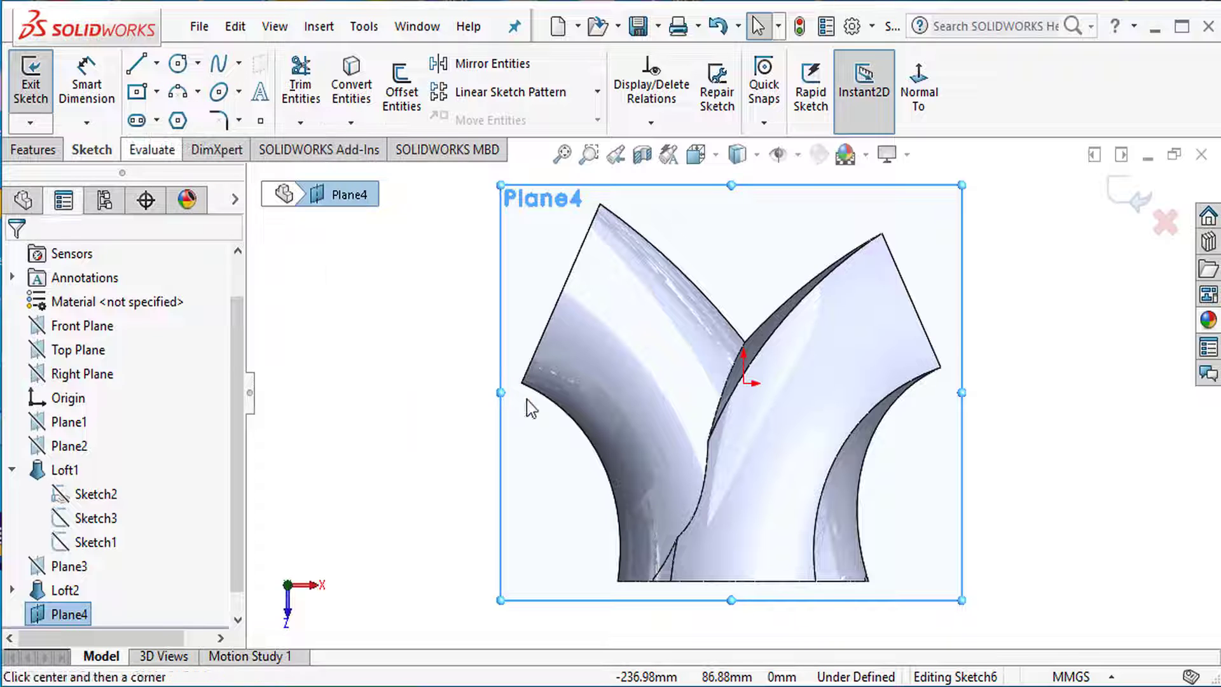
left_click(742, 437)
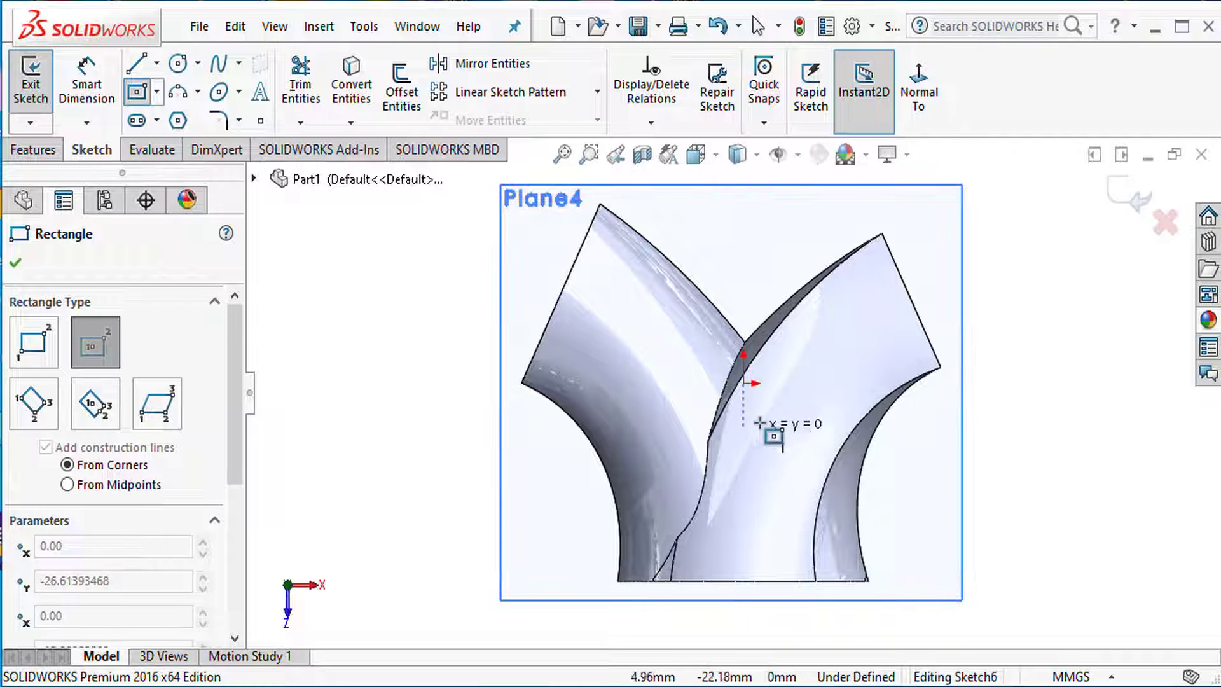
left_click(788, 389)
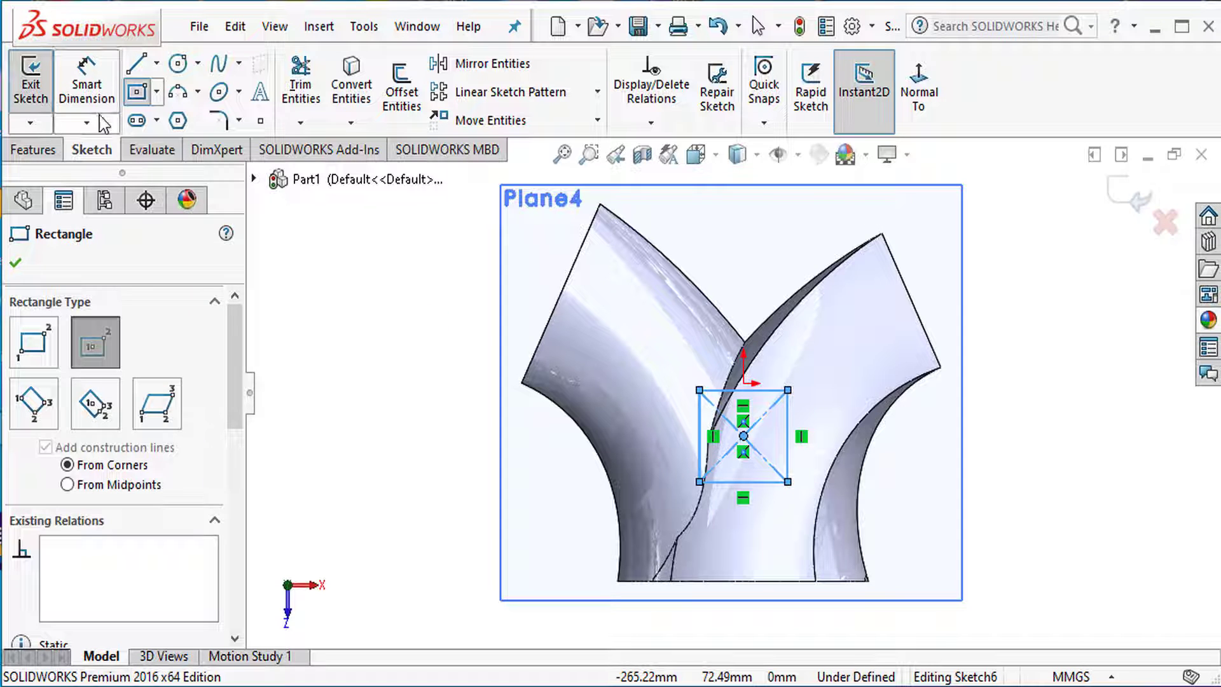
left_click(86, 84)
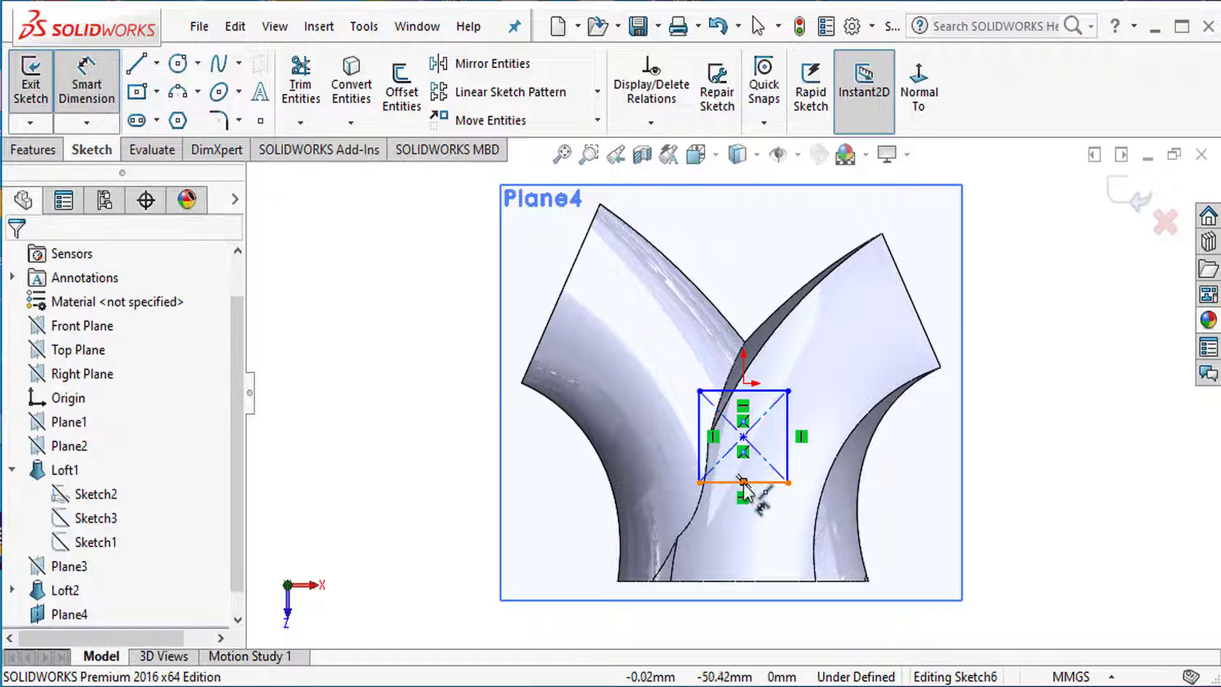
Dimension the rectangle's width and height to 55 mm each.
left_click(766, 485)
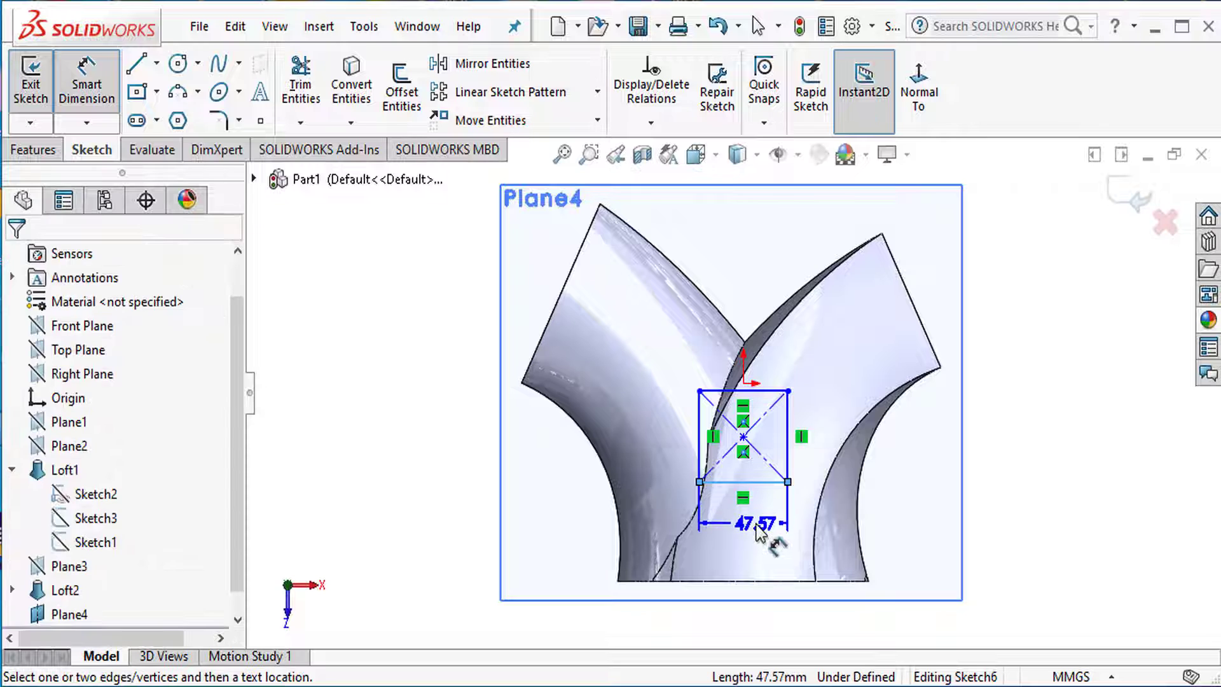
left_click(768, 533)
type("55")
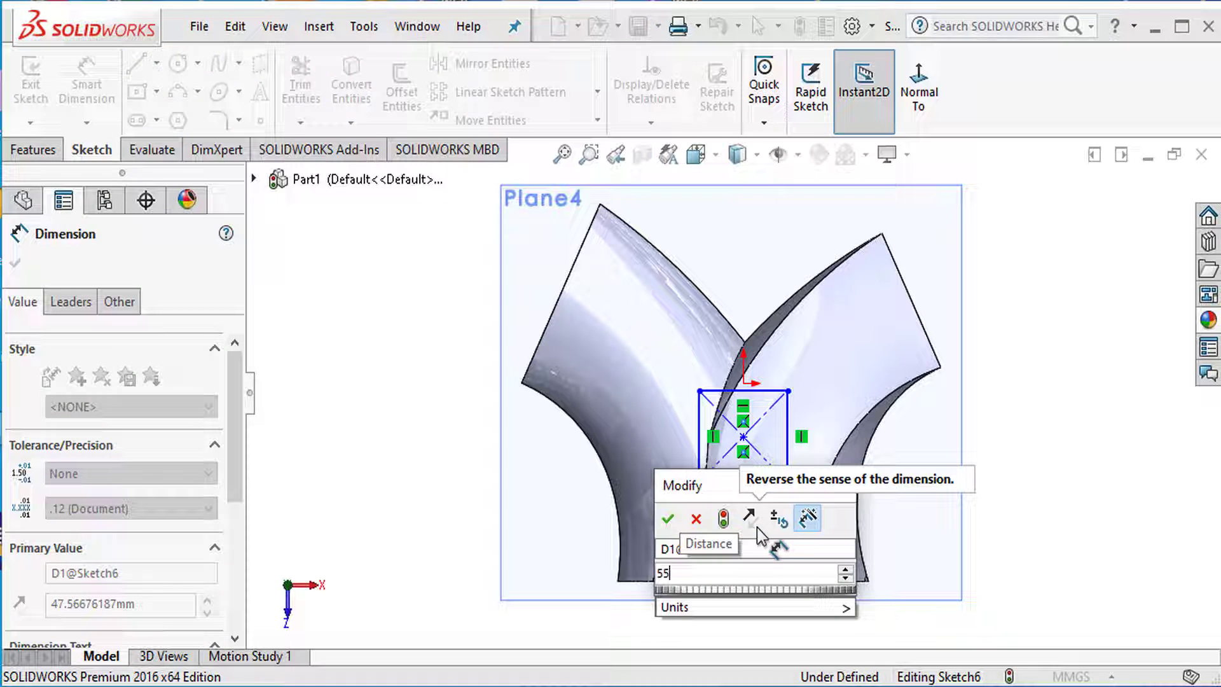
key("Return")
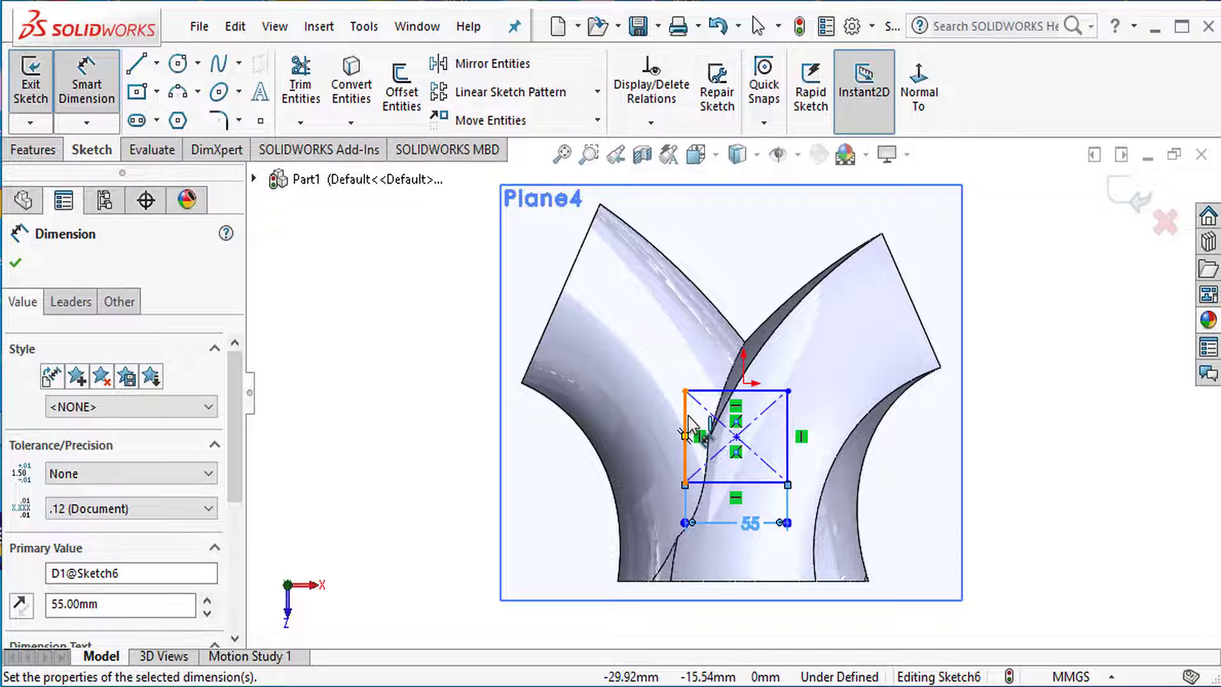
left_click(686, 422)
left_click(664, 422)
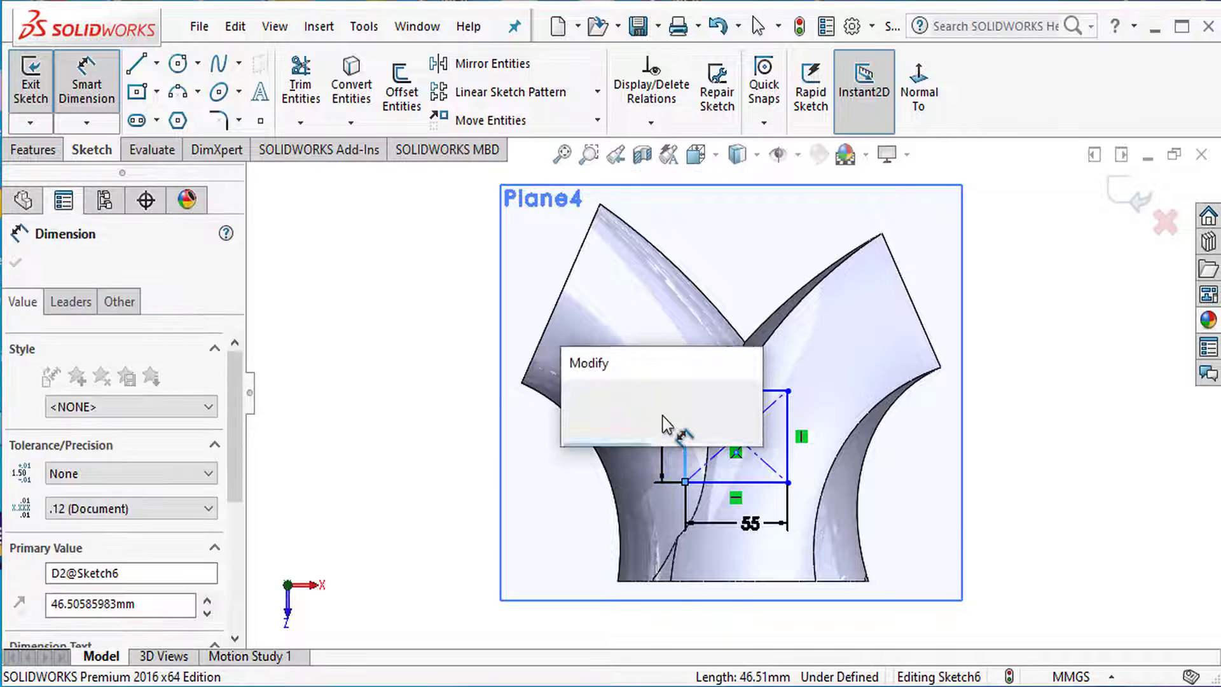
type("55")
key("Return")
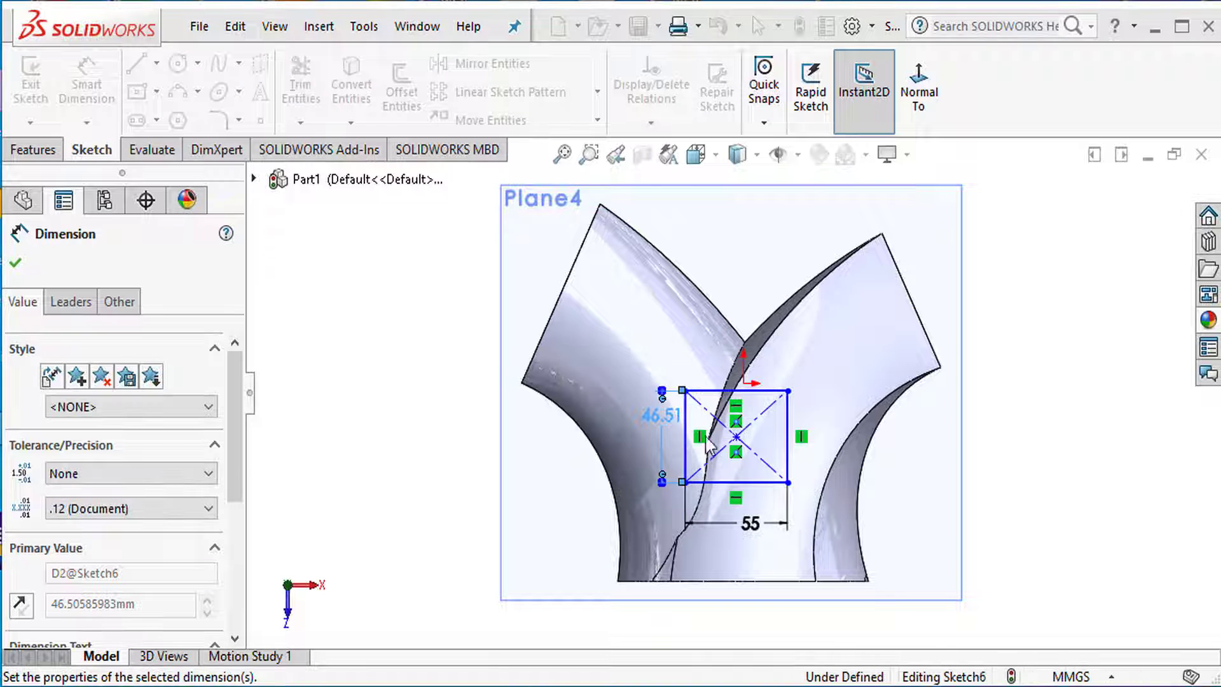
scroll(759, 473, "down", 3)
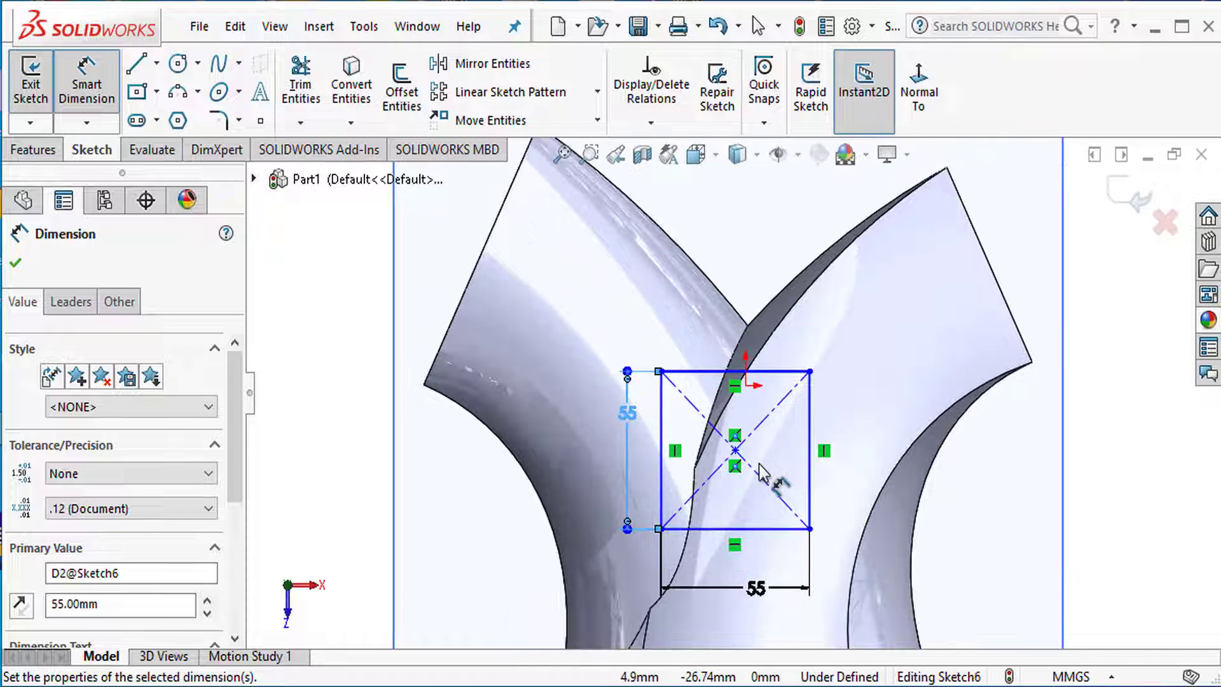
key("Escape")
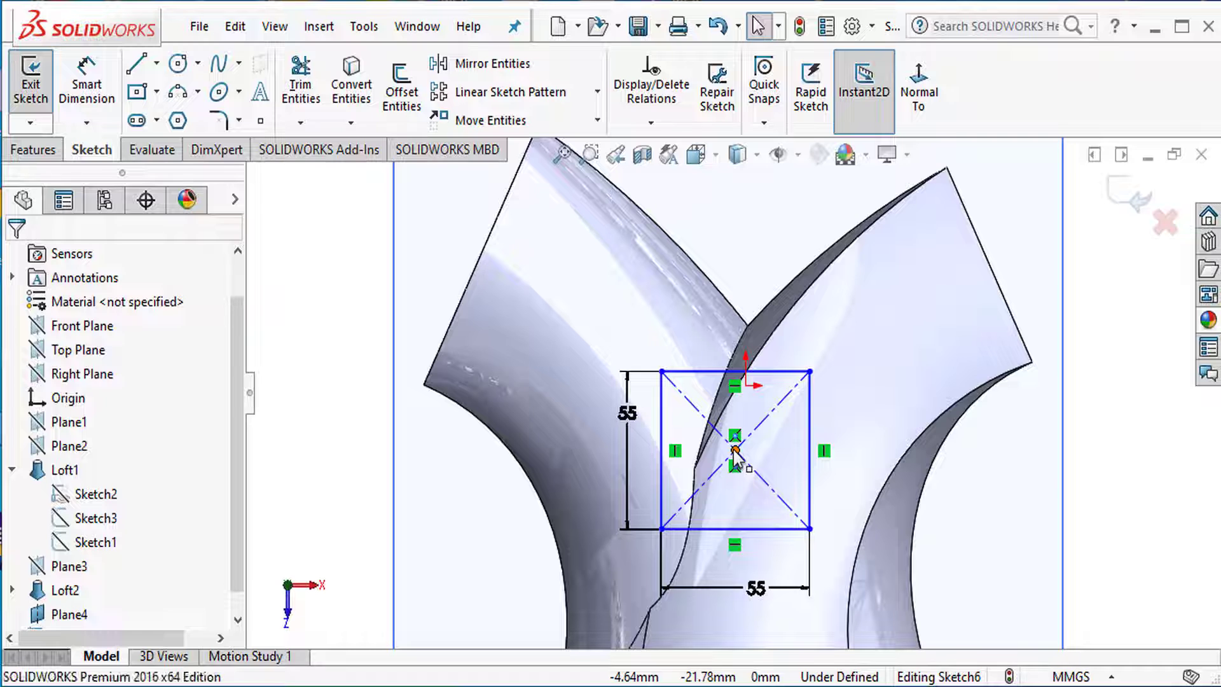
Align the rectangle's centre point vertically with the sketch origin.
left_click(733, 449)
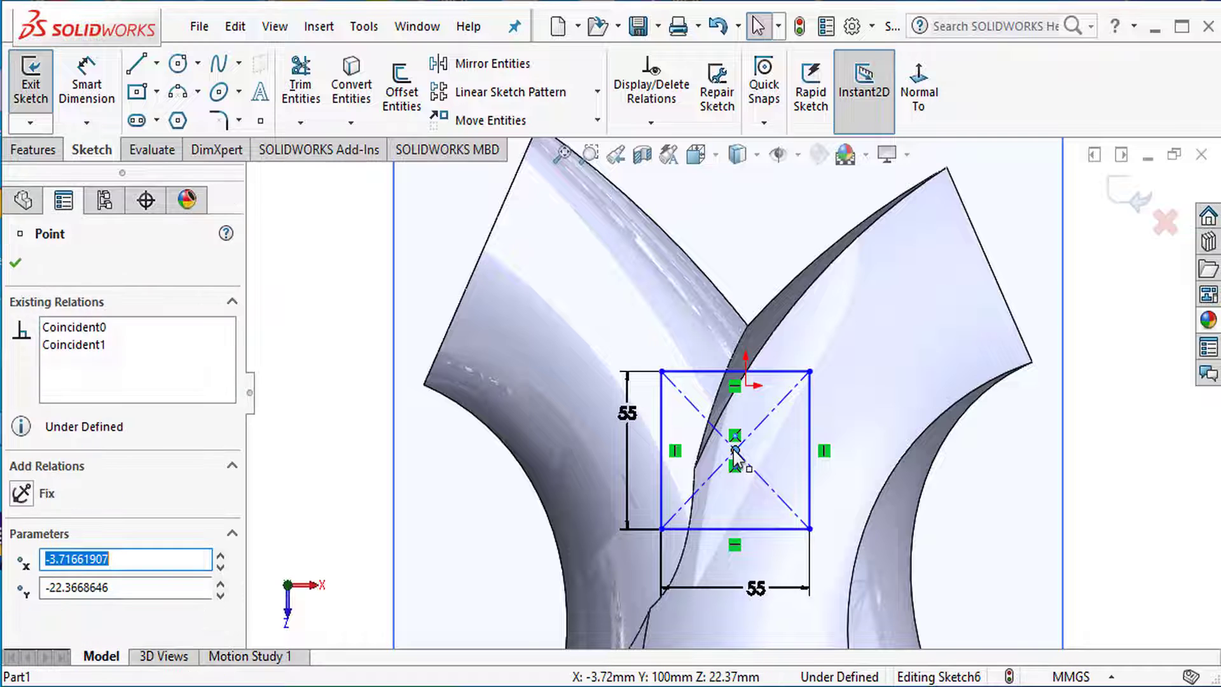
left_click(745, 385, "ctrl")
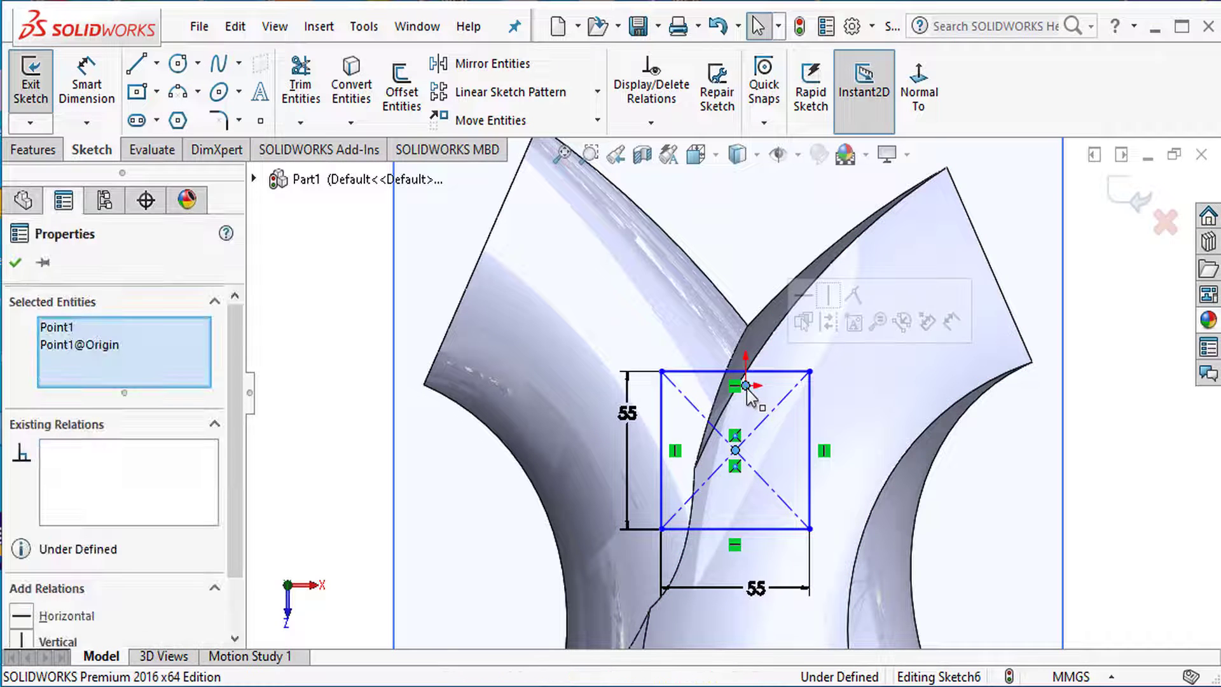
left_click(829, 298)
key("Escape")
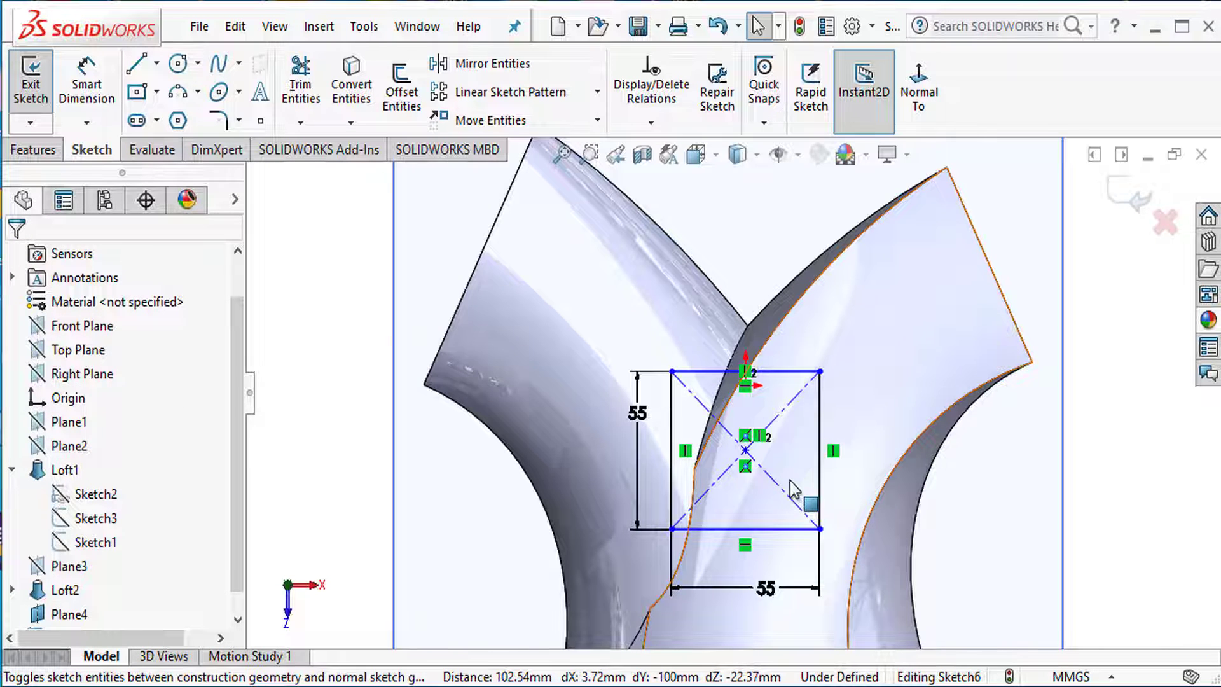
key("f")
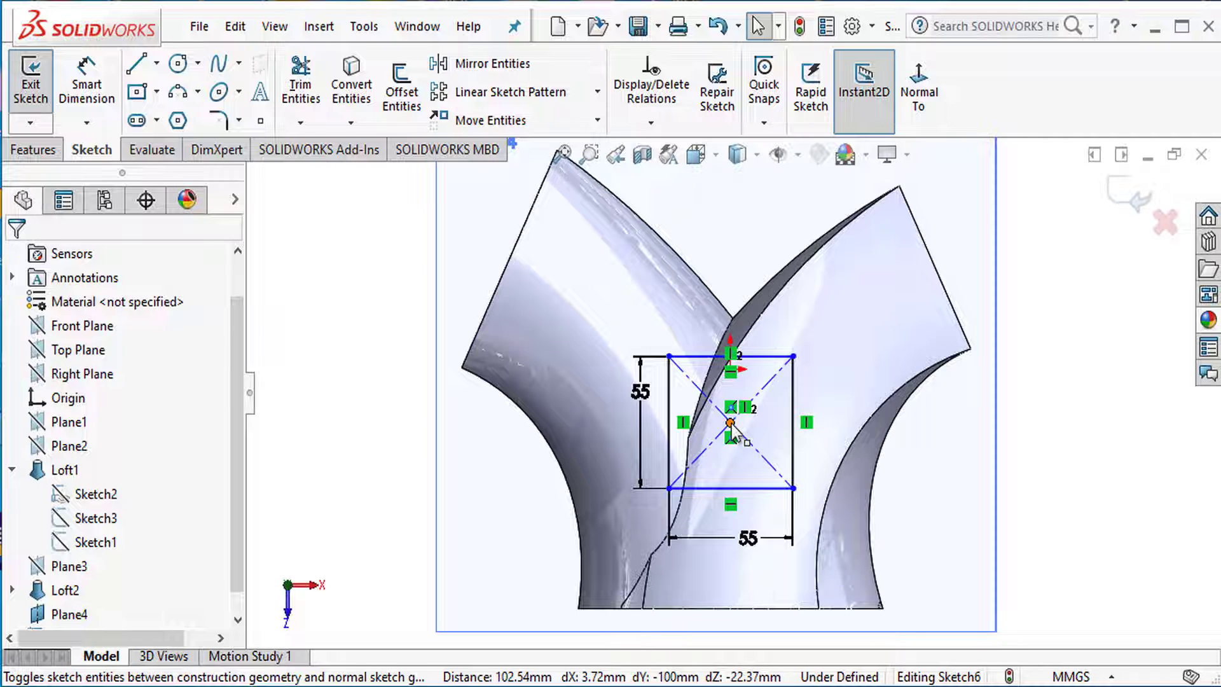
Dimension the centre point 25 mm from the top edge's midpoint.
left_click(89, 95)
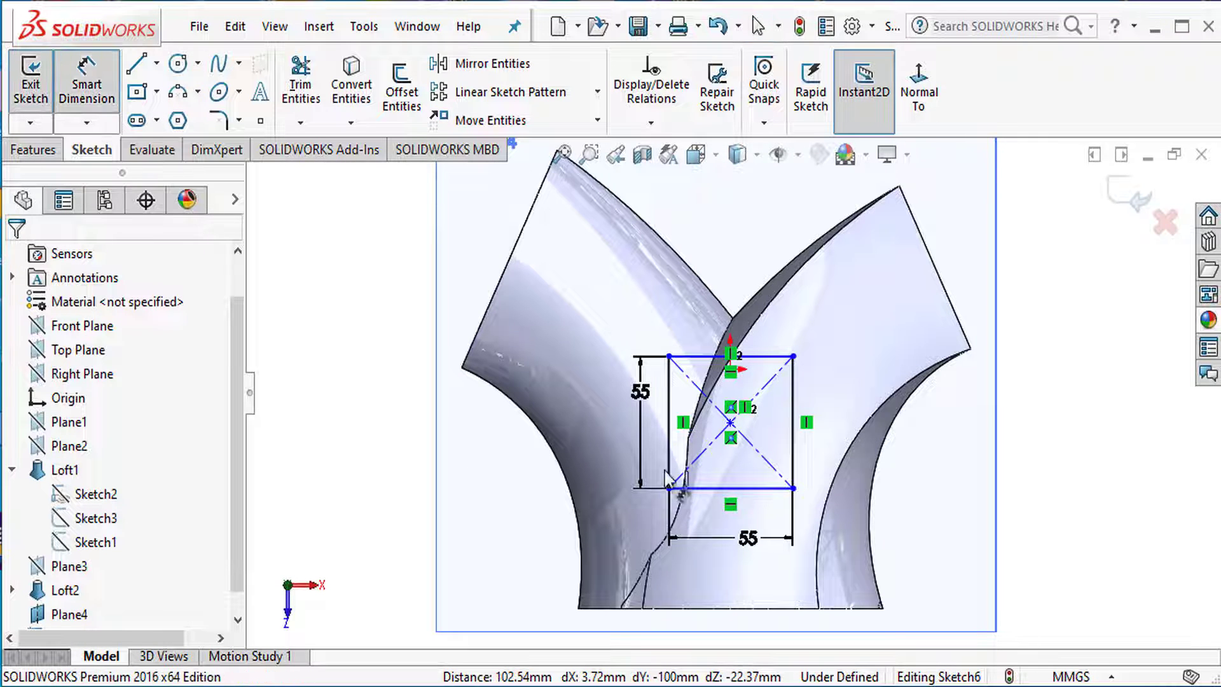
left_click(729, 422)
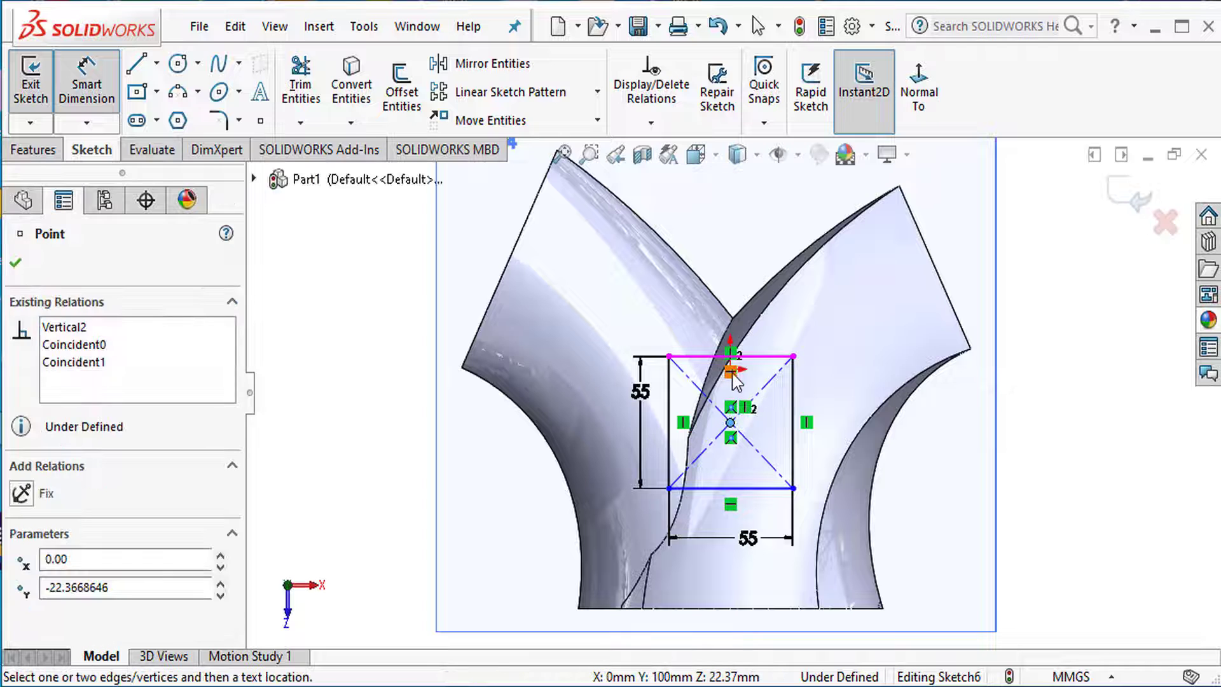
scroll(735, 377, "down", 6)
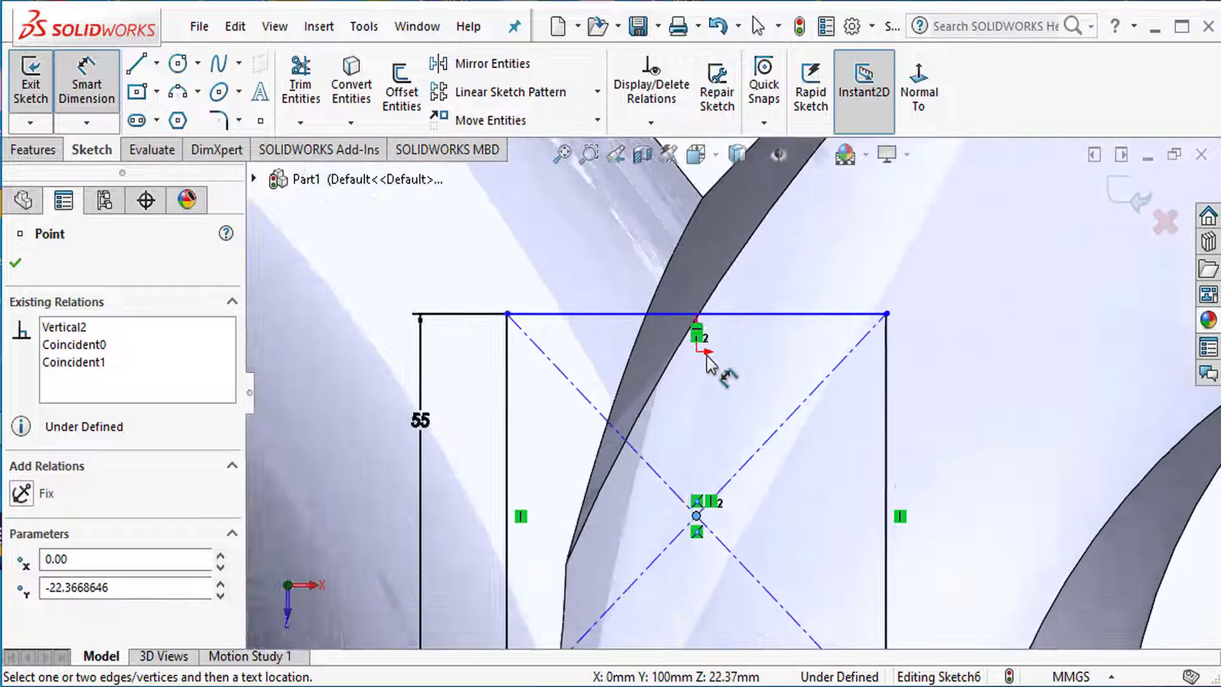
left_click(696, 355)
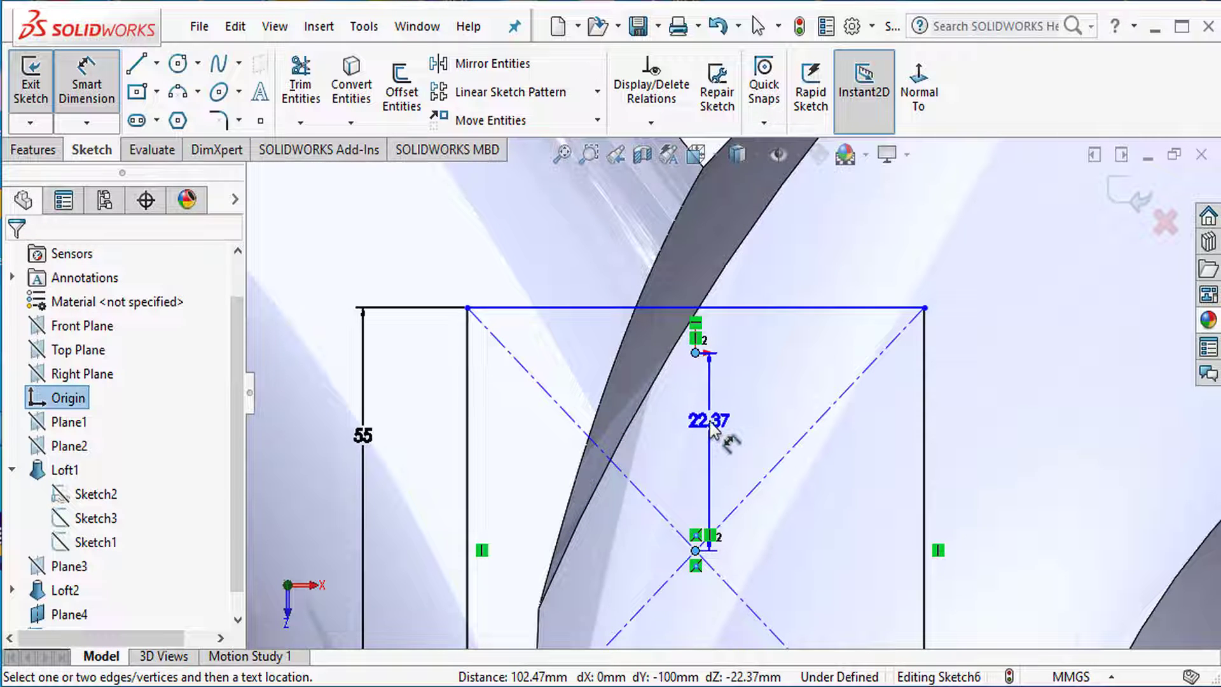
left_click(712, 431)
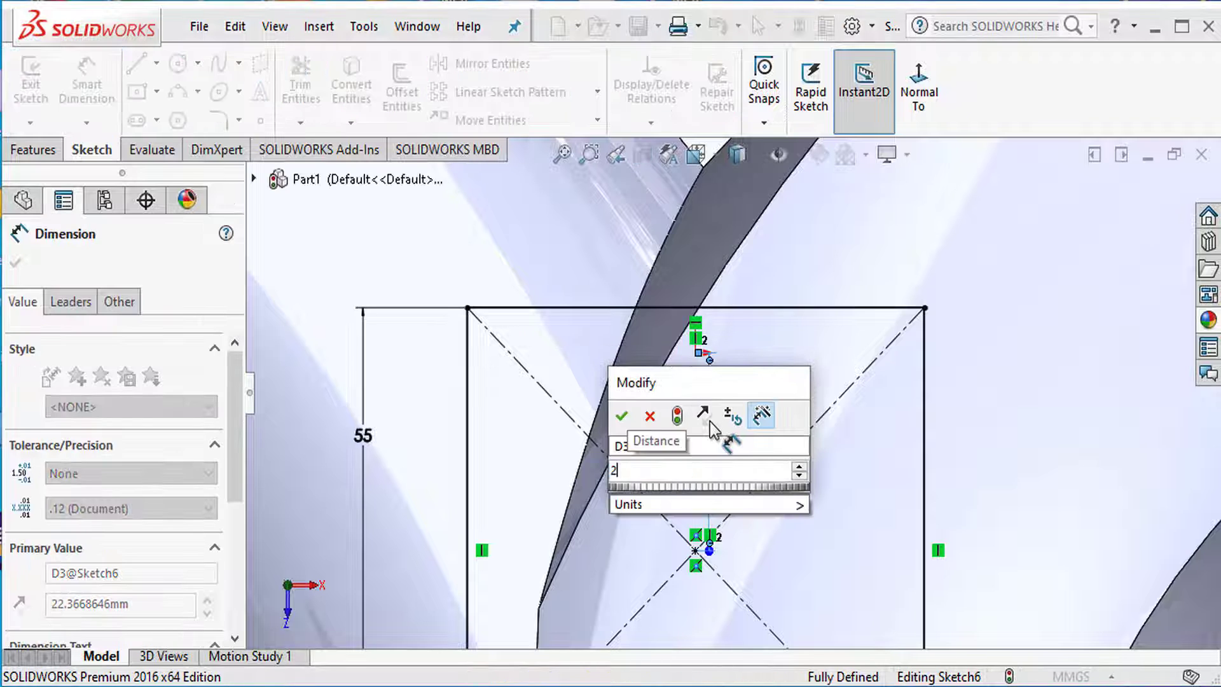
key("Return")
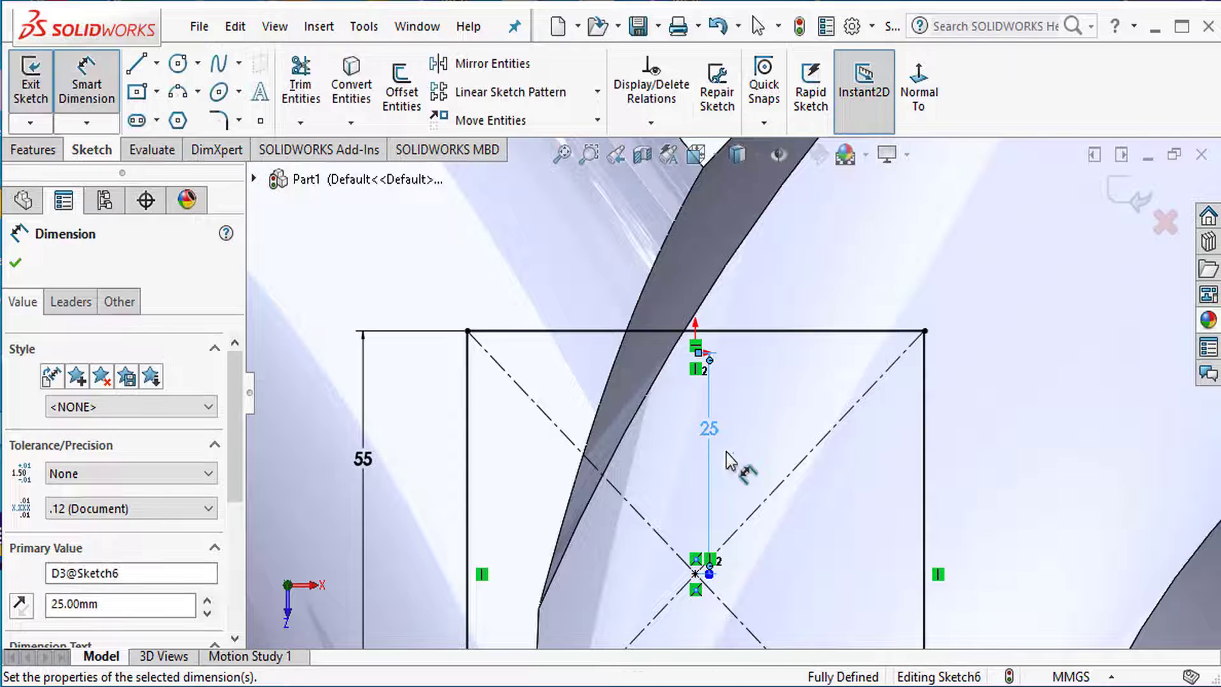
key("f")
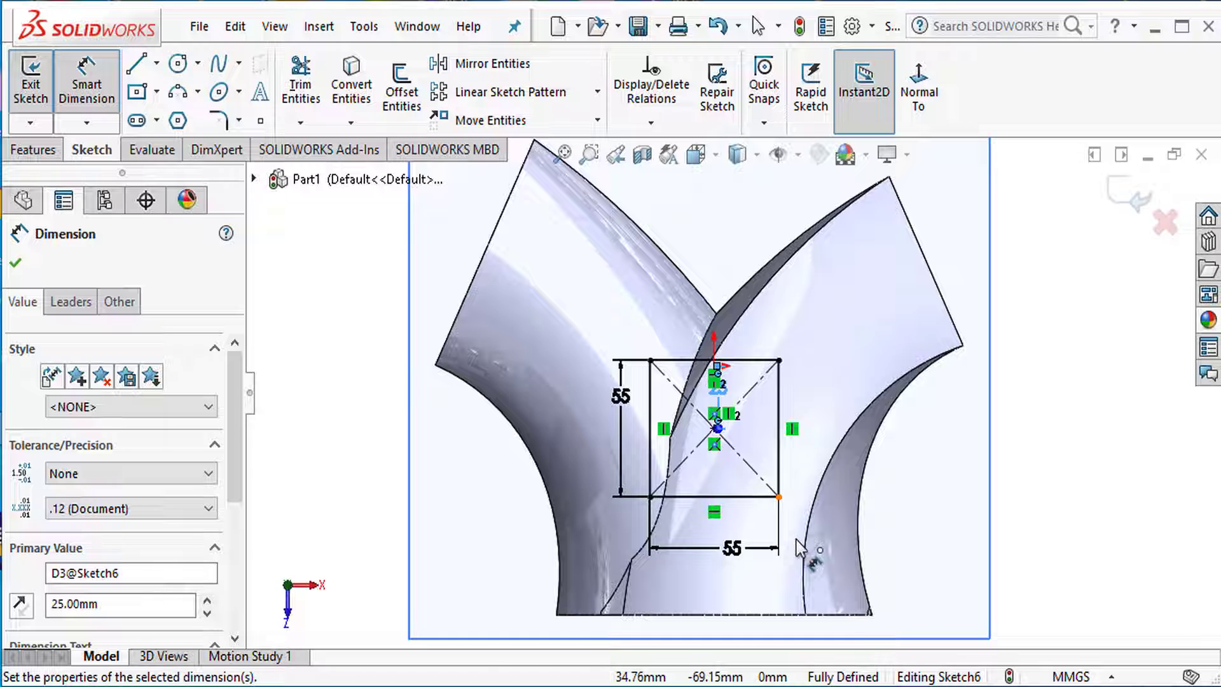
key("Escape")
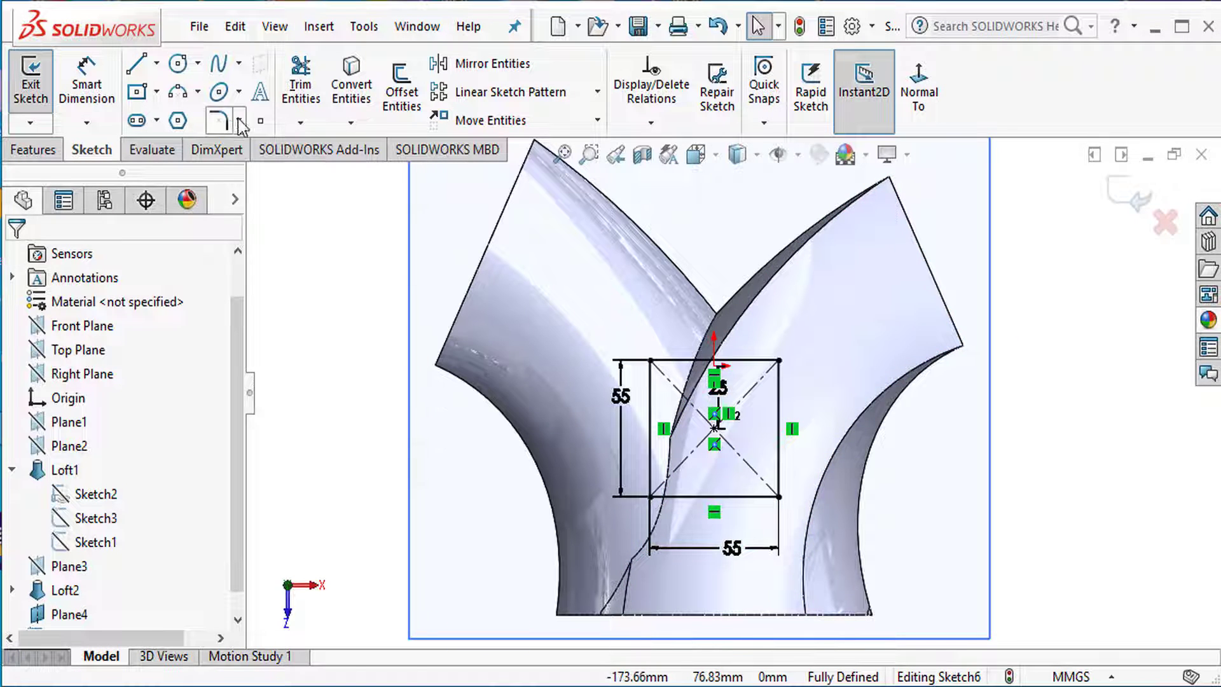
Add 10 mm sketch fillets to all four corners of the square.
left_click(218, 119)
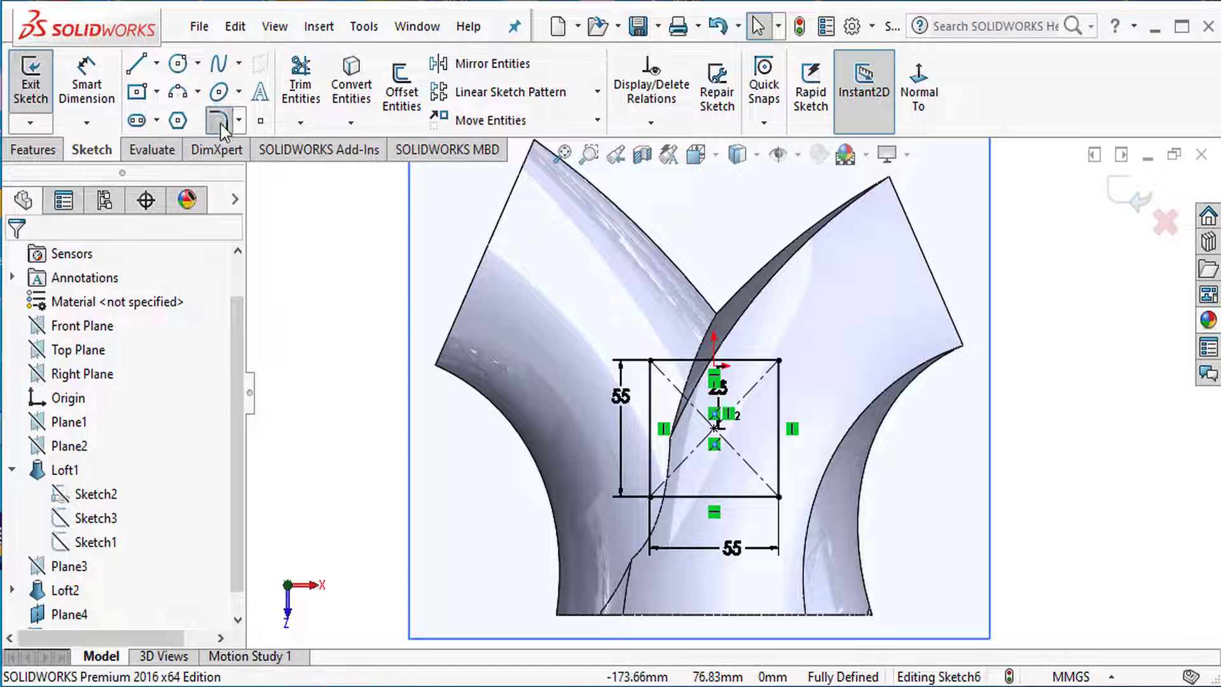
left_click(650, 393)
left_click(679, 361)
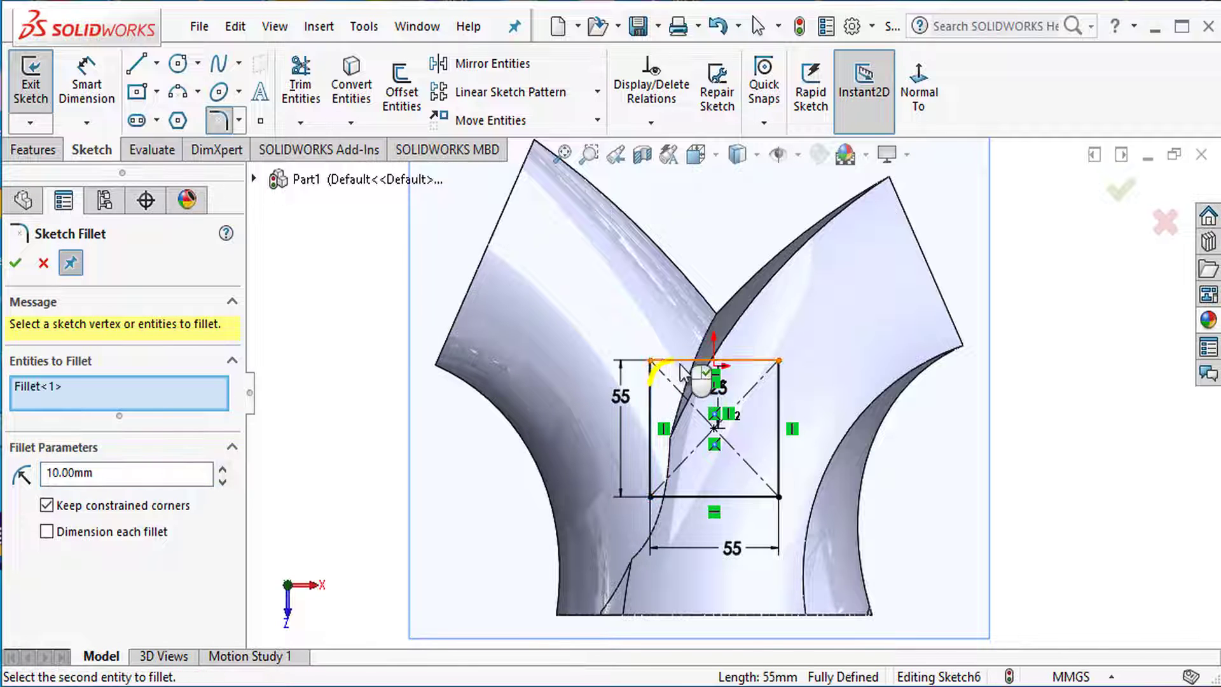
left_click(779, 401)
left_click(759, 361)
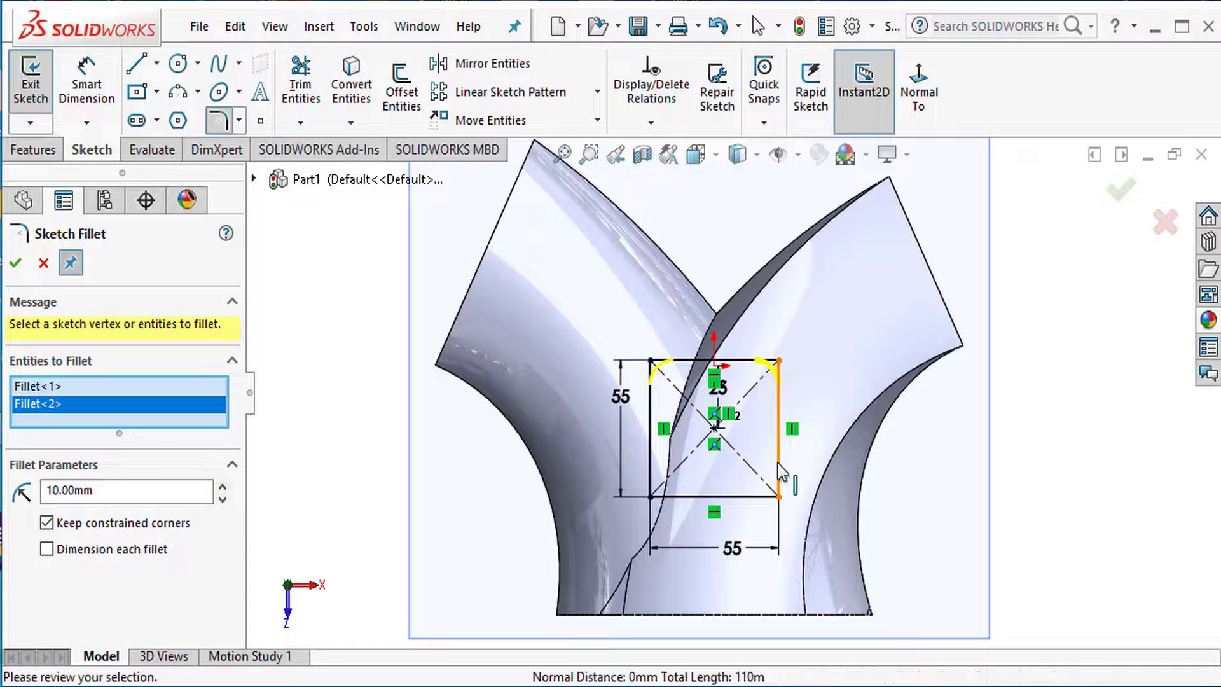
left_click(780, 472)
left_click(725, 497)
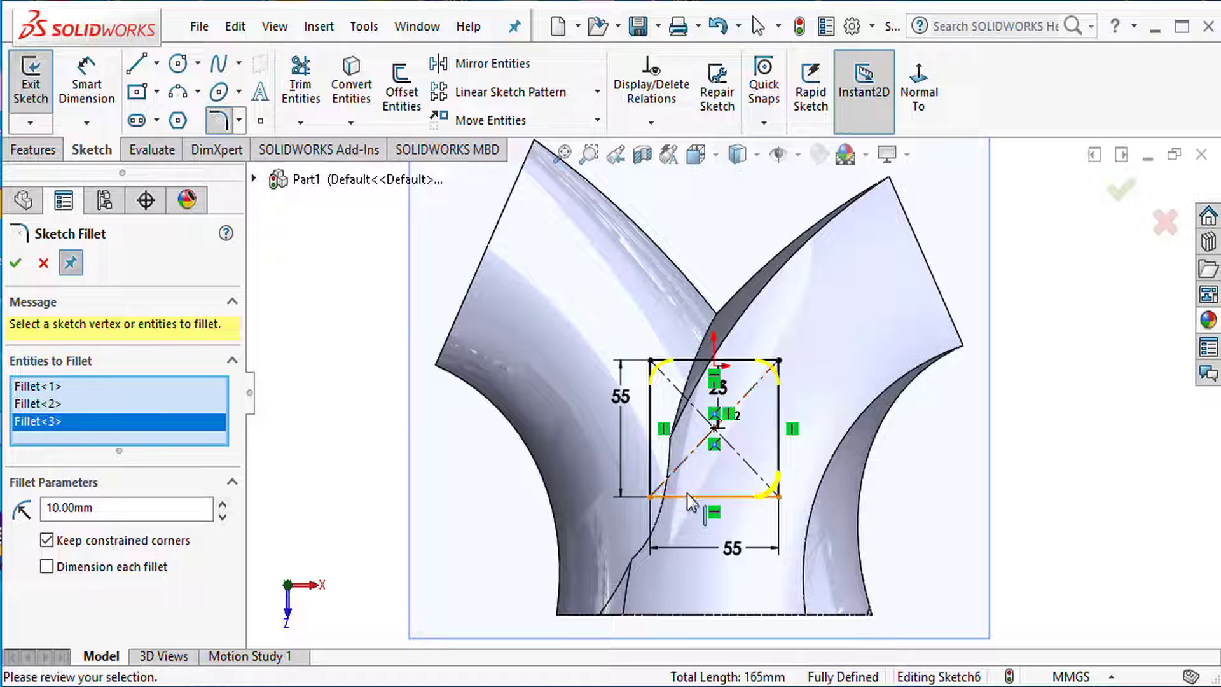
left_click(687, 494)
left_click(651, 475)
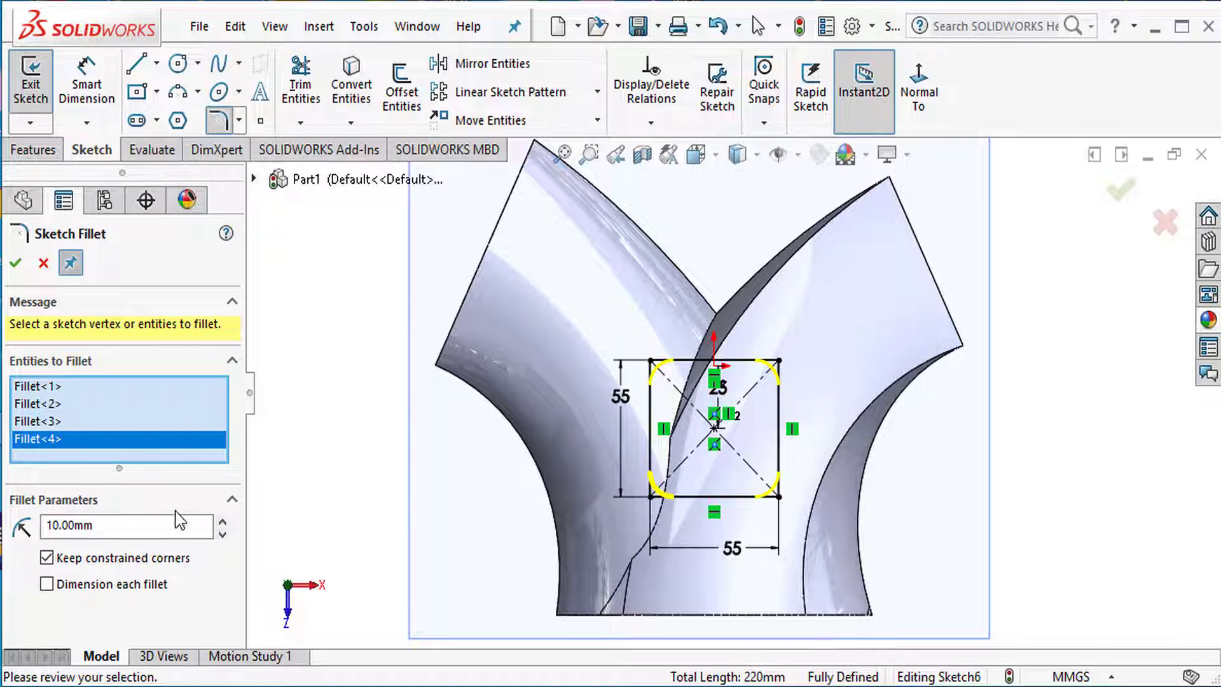
left_click(16, 267)
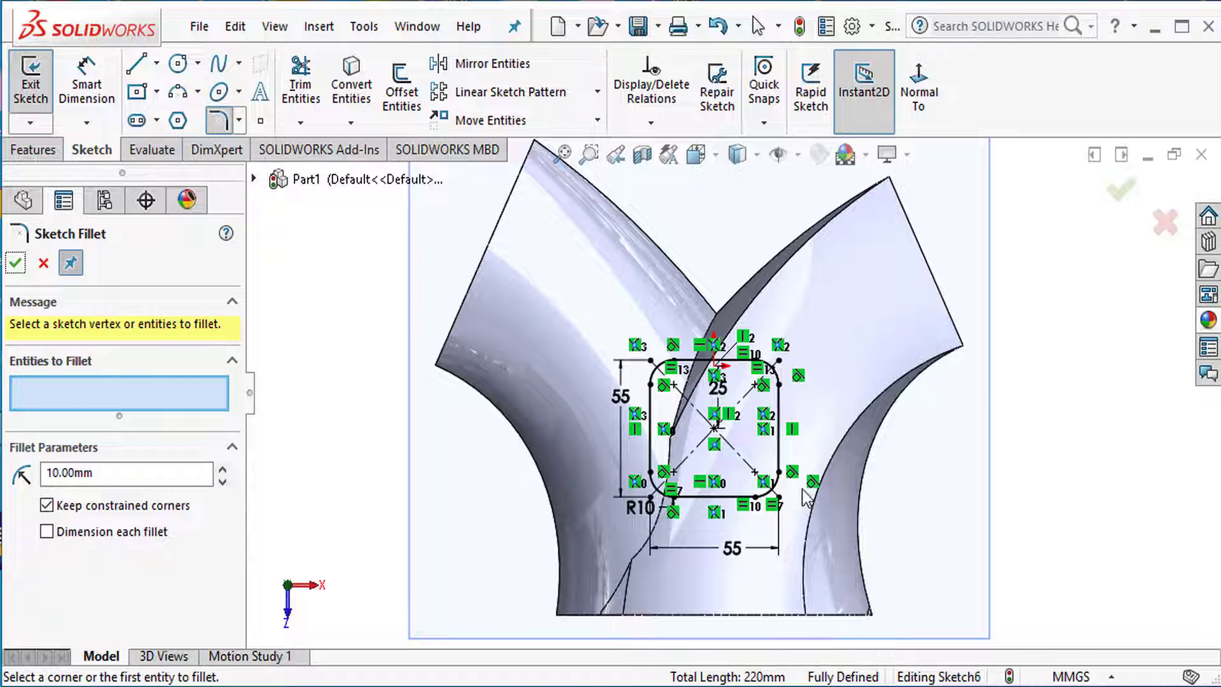
Exit Sketch6 and orbit to see the rounded square above the model.
left_click(1121, 191)
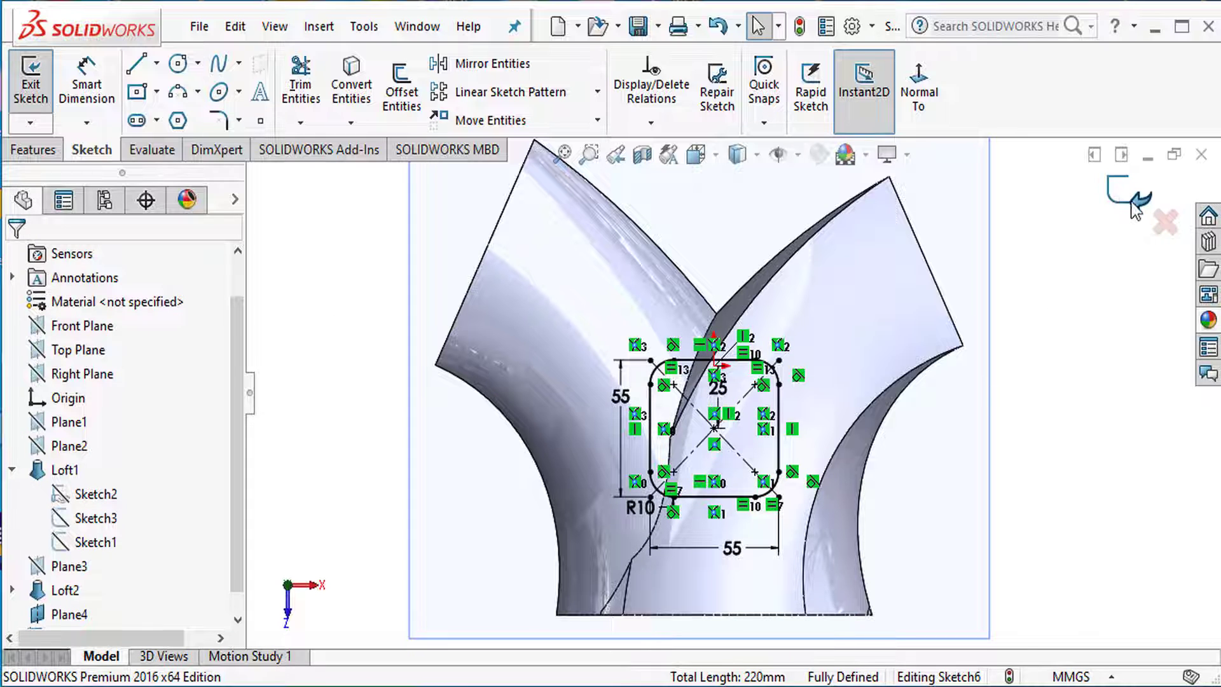
left_click(1133, 206)
mouse_move(1038, 564)
middle_mouse_down()
mouse_move(1030, 400)
mouse_move(1122, 325)
mouse_move(1087, 433)
mouse_move(1068, 400)
middle_mouse_up()
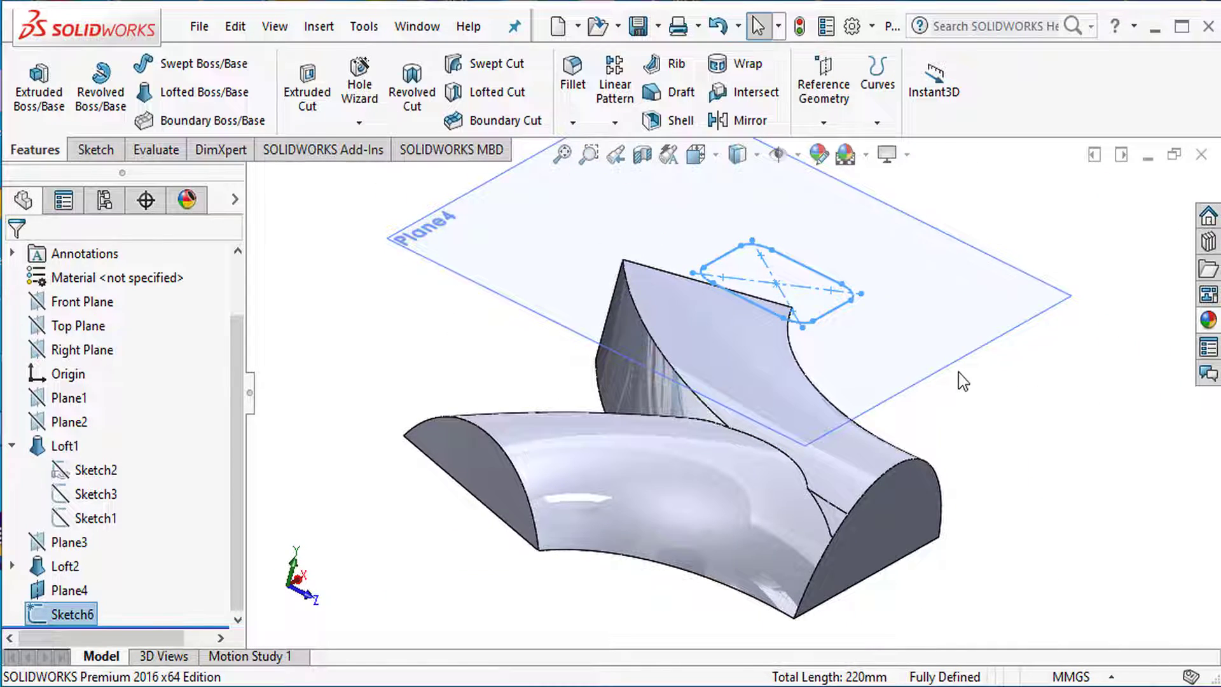
middle_click_drag(980, 405, 962, 364)
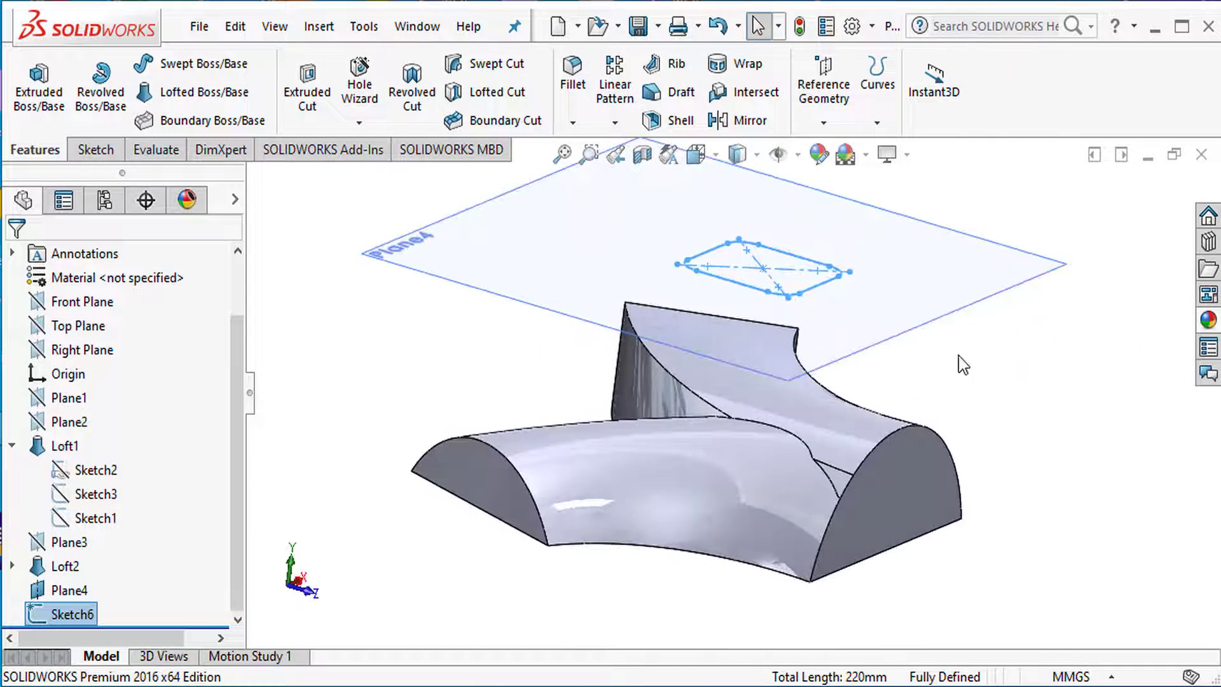
Hide Plane4 and extrude Sketch6 with its direction reversed downward toward the body.
left_click(951, 325)
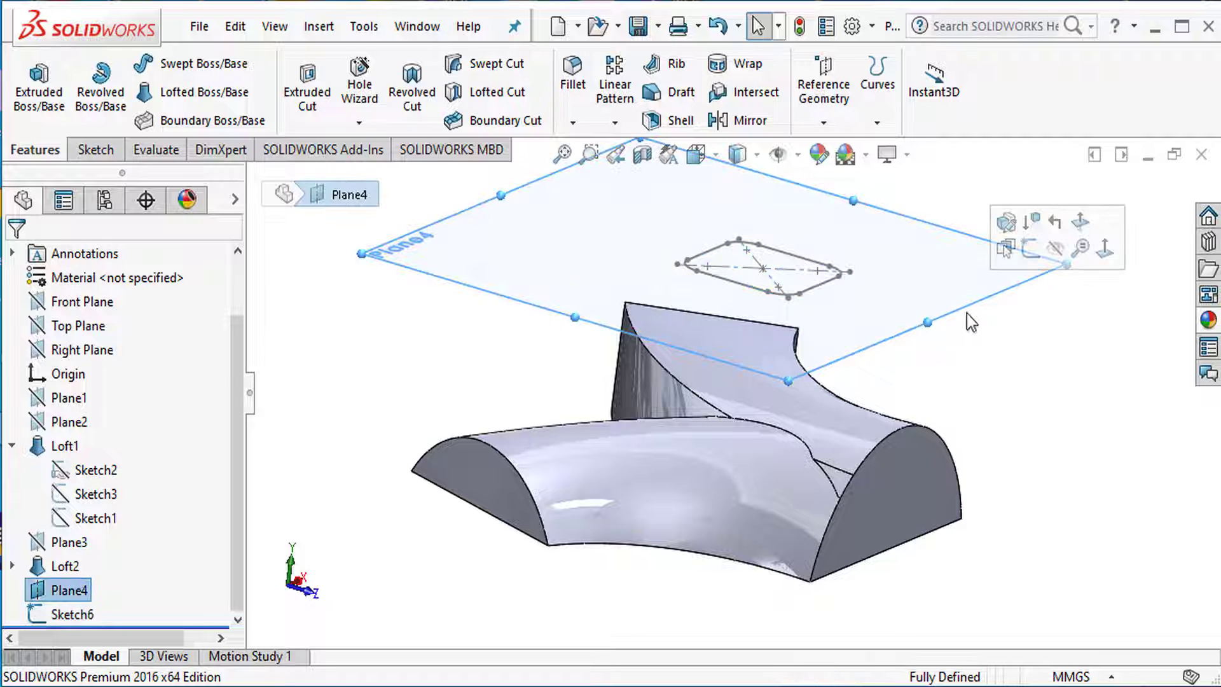
left_click(1056, 248)
middle_click_drag(1015, 392, 1043, 403)
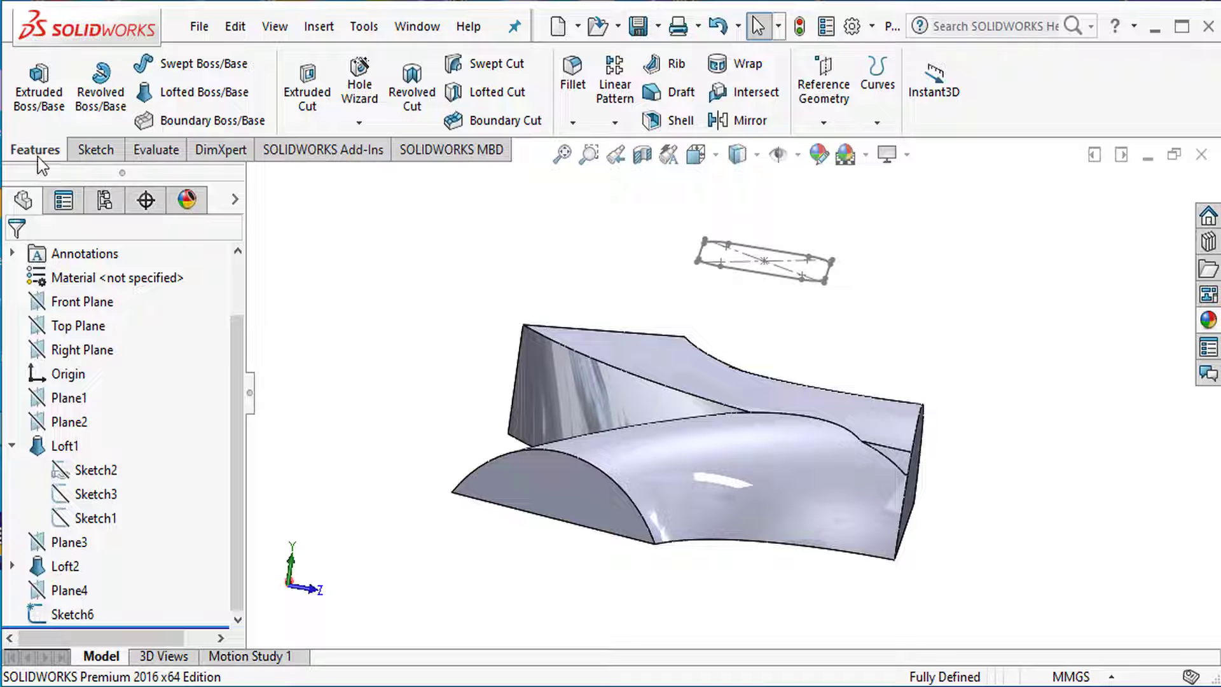
left_click(38, 115)
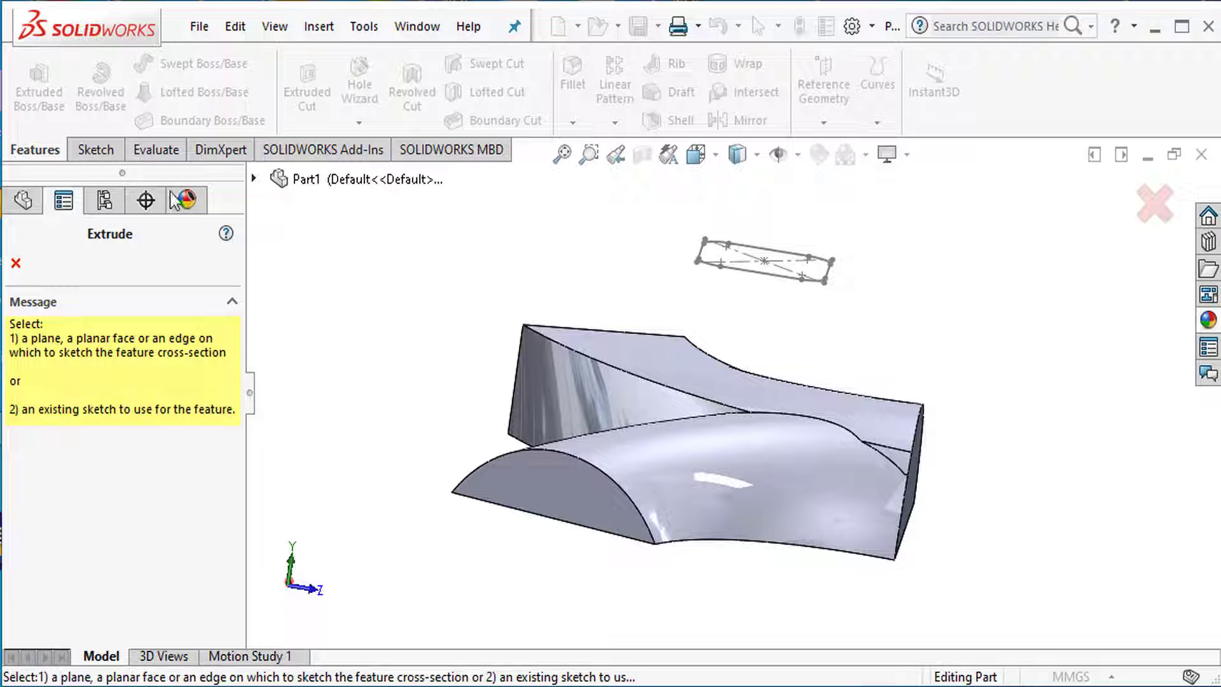
left_click(762, 275)
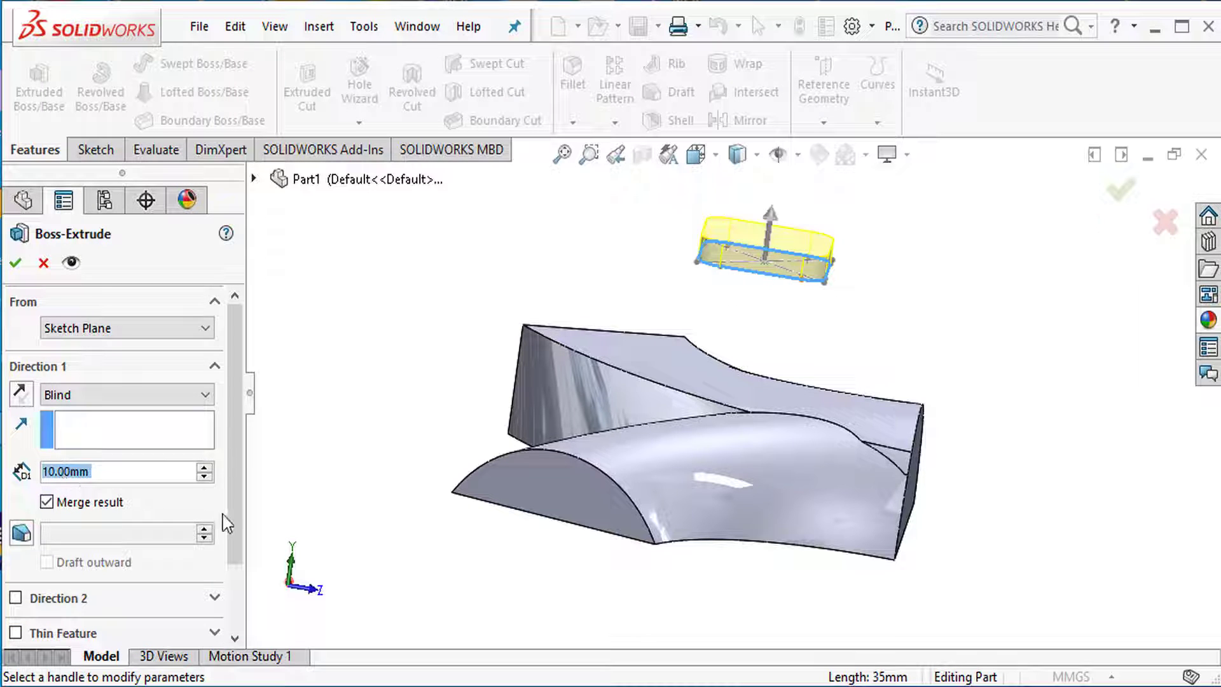
left_click(22, 393)
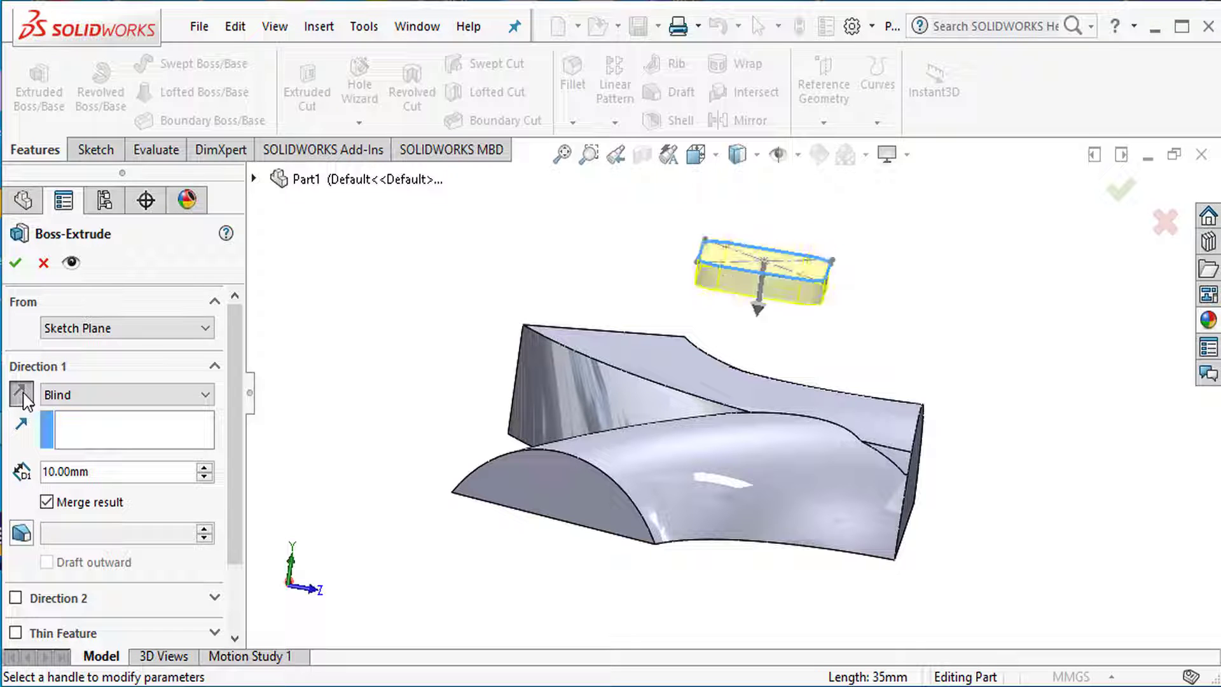
End the extrusion Up To Body at Loft2 with a 5° outward draft.
left_click(164, 401)
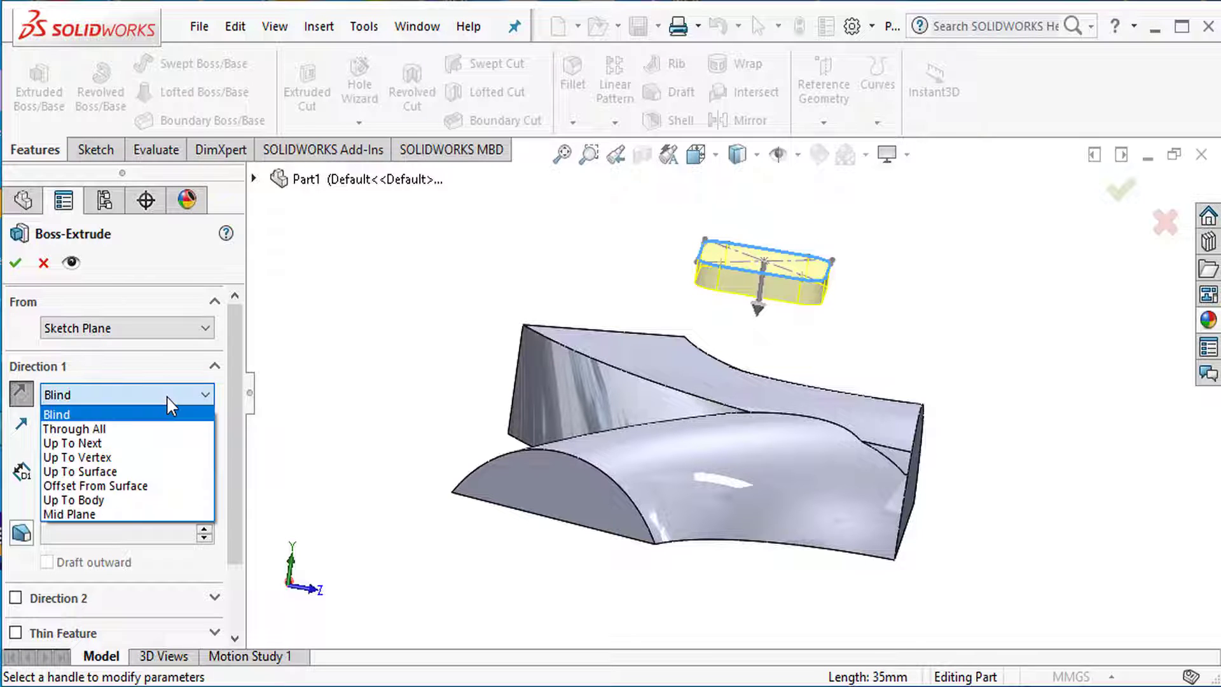
left_click(122, 500)
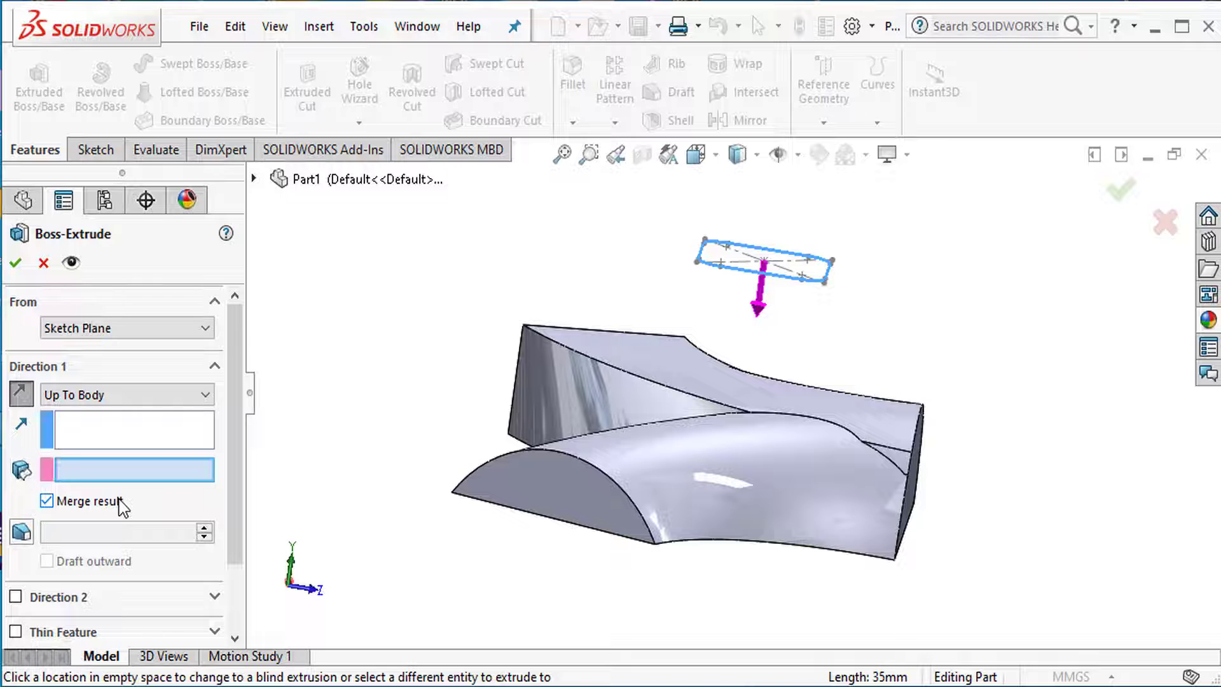
left_click(761, 403)
middle_click_drag(715, 532, 799, 518)
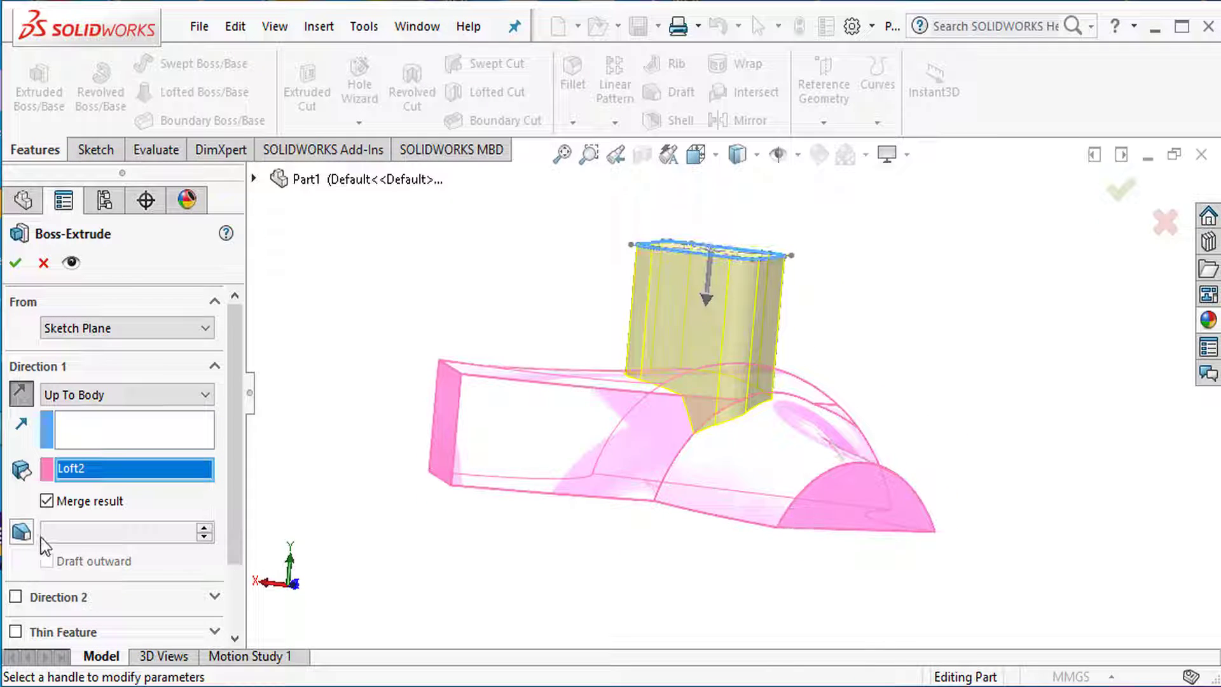
left_click(22, 534)
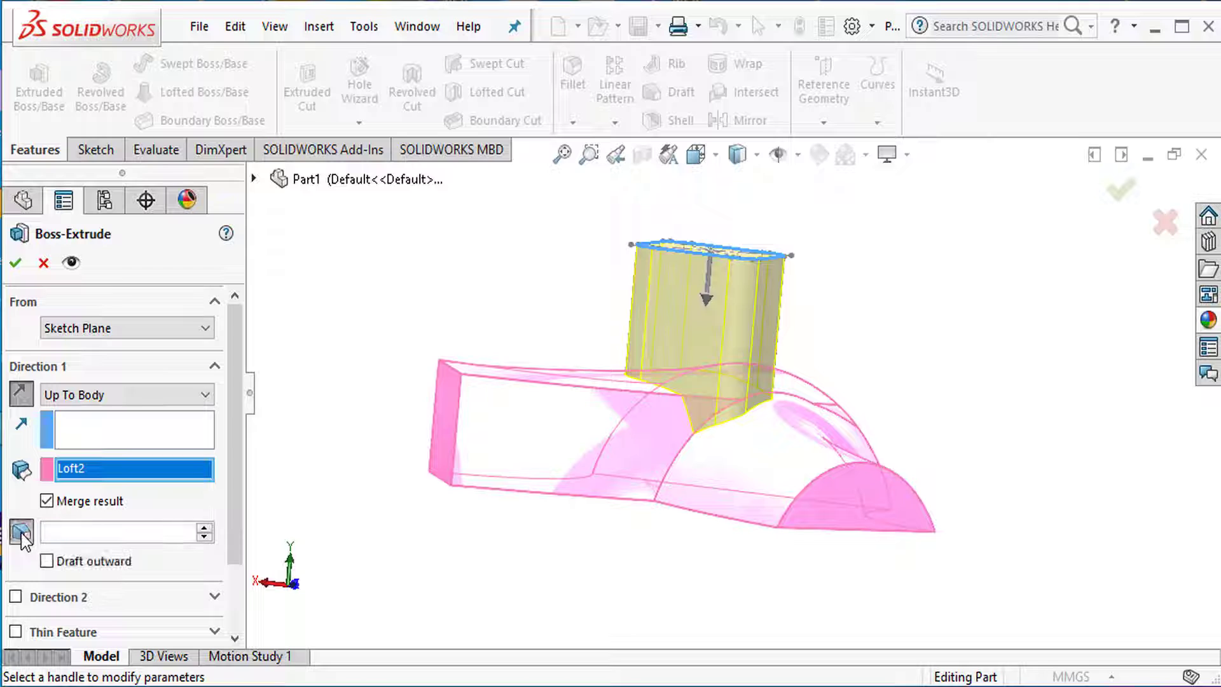
left_click(46, 560)
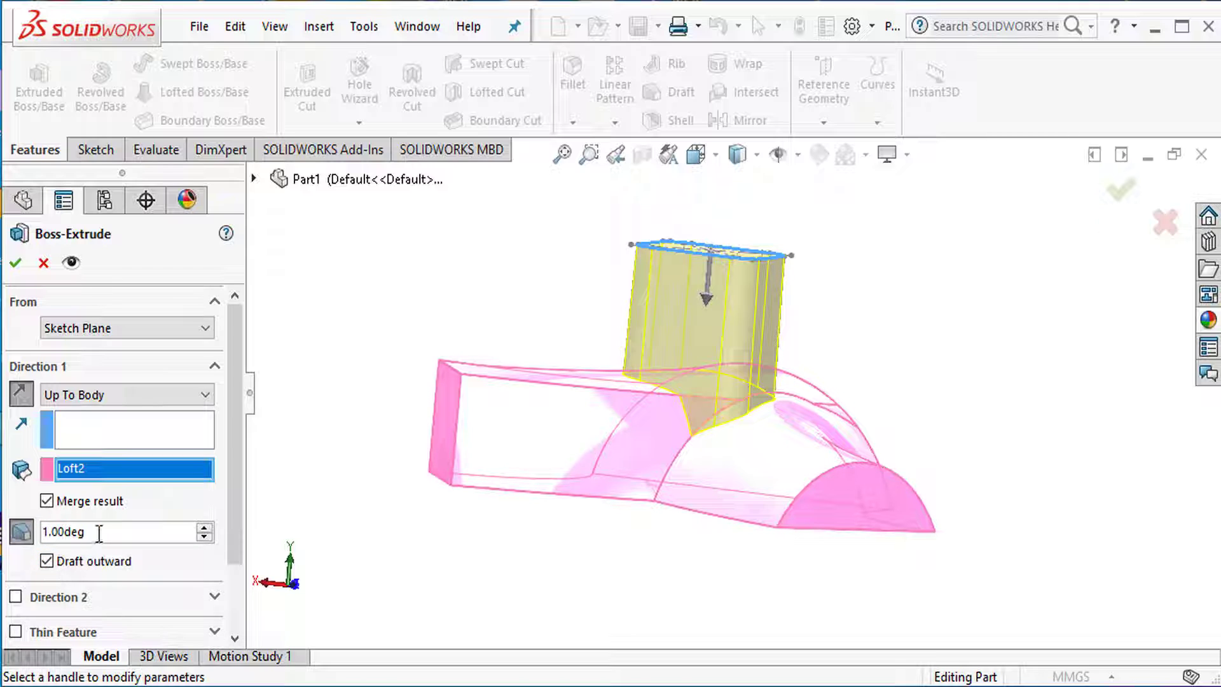
type("5")
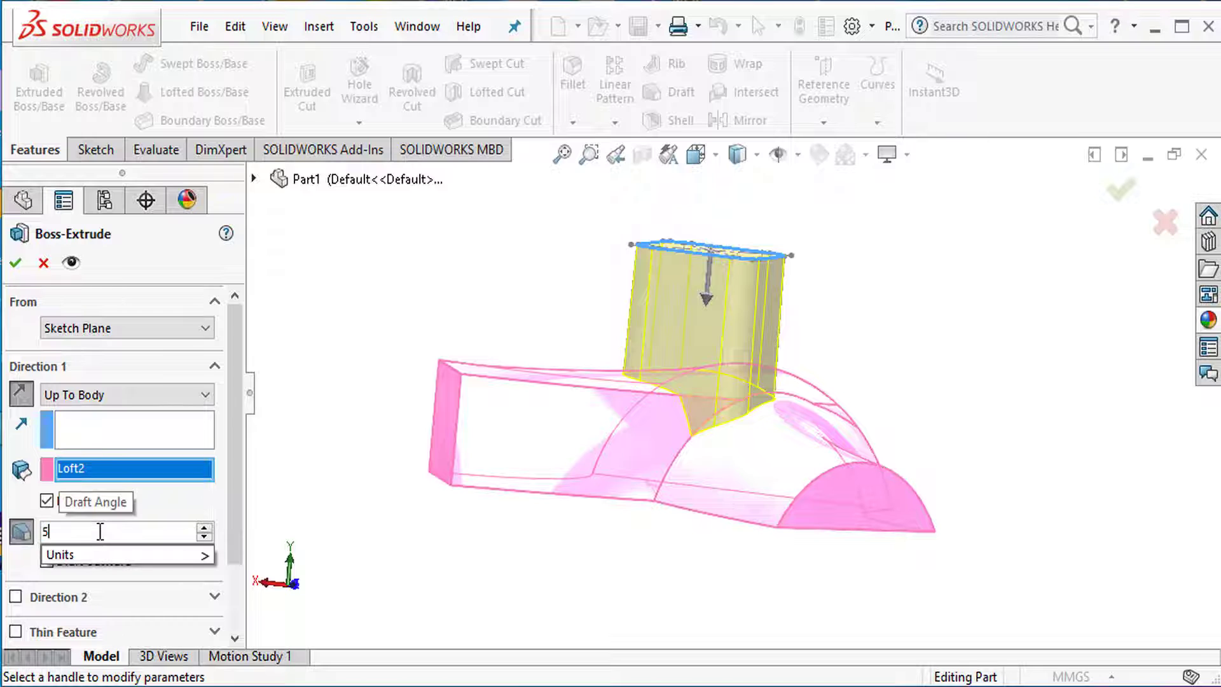
key("Return")
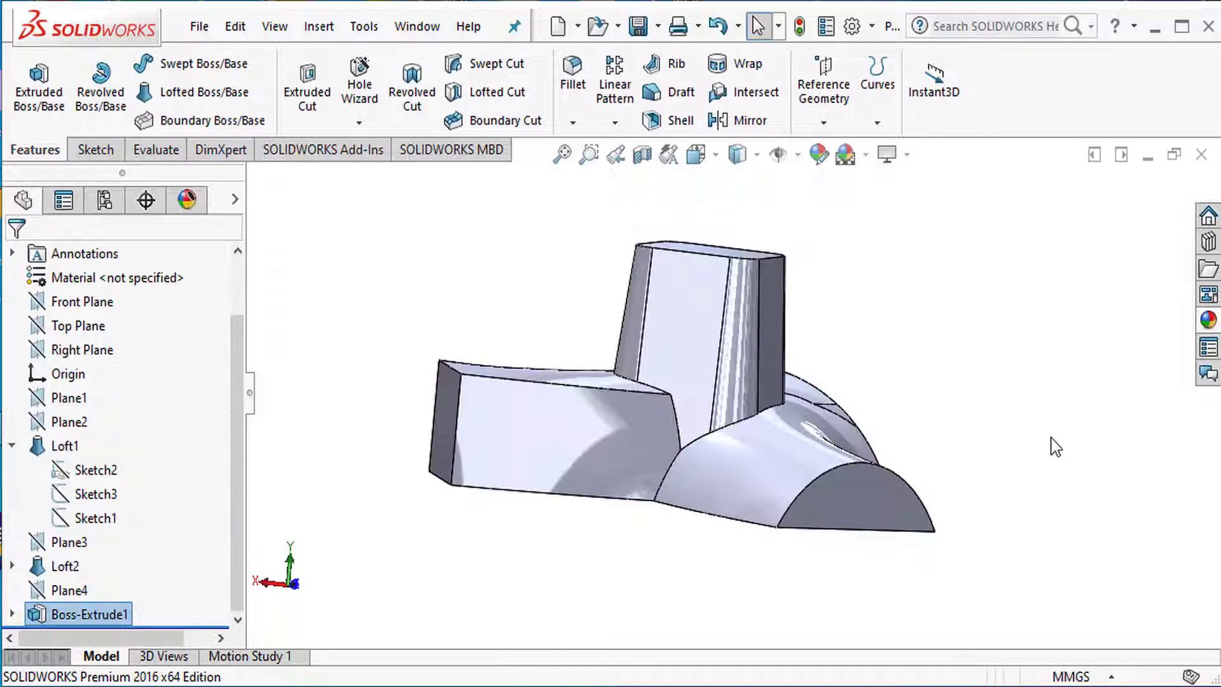
Select the two junction edges between the front branch and the upright for filleting.
middle_click_drag(1056, 447, 542, 473)
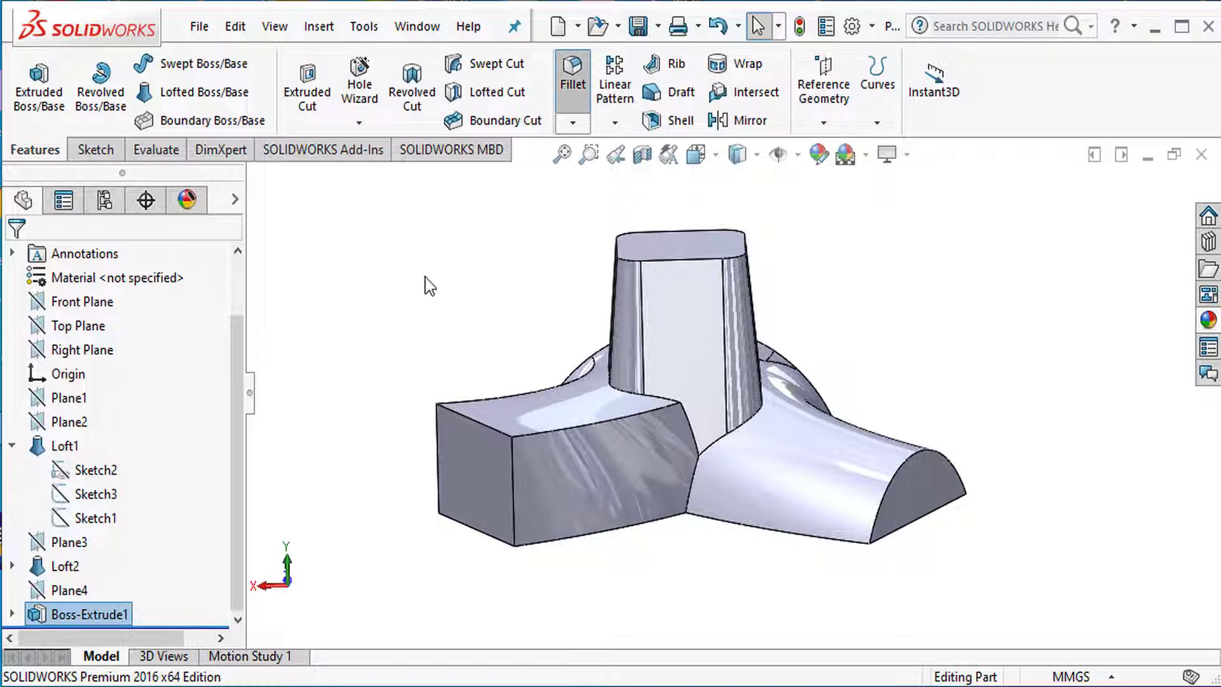
left_click(563, 428)
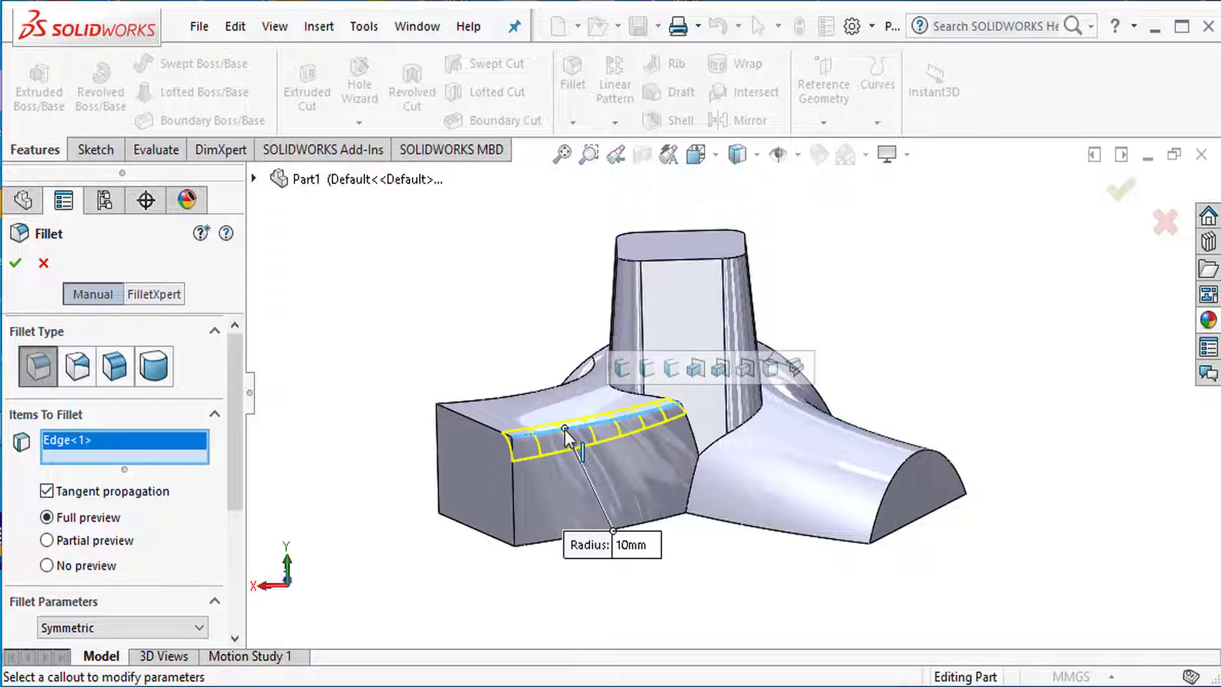
middle_click_drag(577, 469, 720, 516)
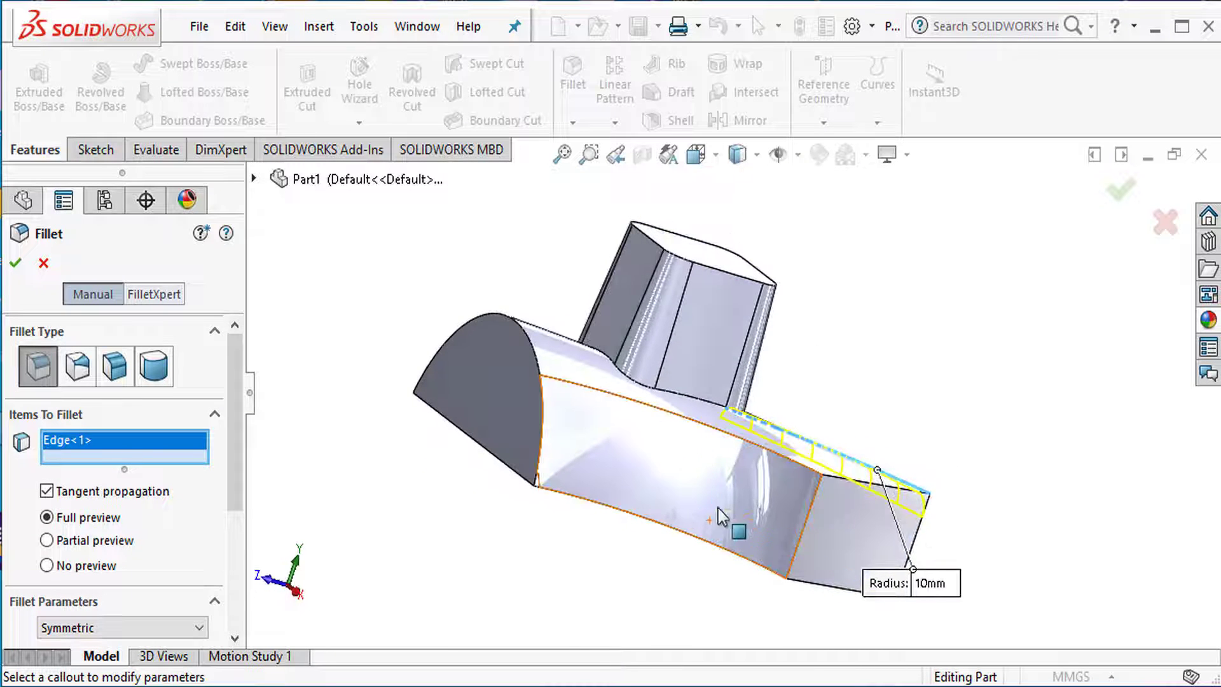
left_click(749, 447)
mouse_move(949, 527)
middle_mouse_down()
mouse_move(941, 504)
mouse_move(807, 468)
mouse_move(824, 461)
mouse_move(830, 480)
mouse_move(870, 464)
middle_mouse_up()
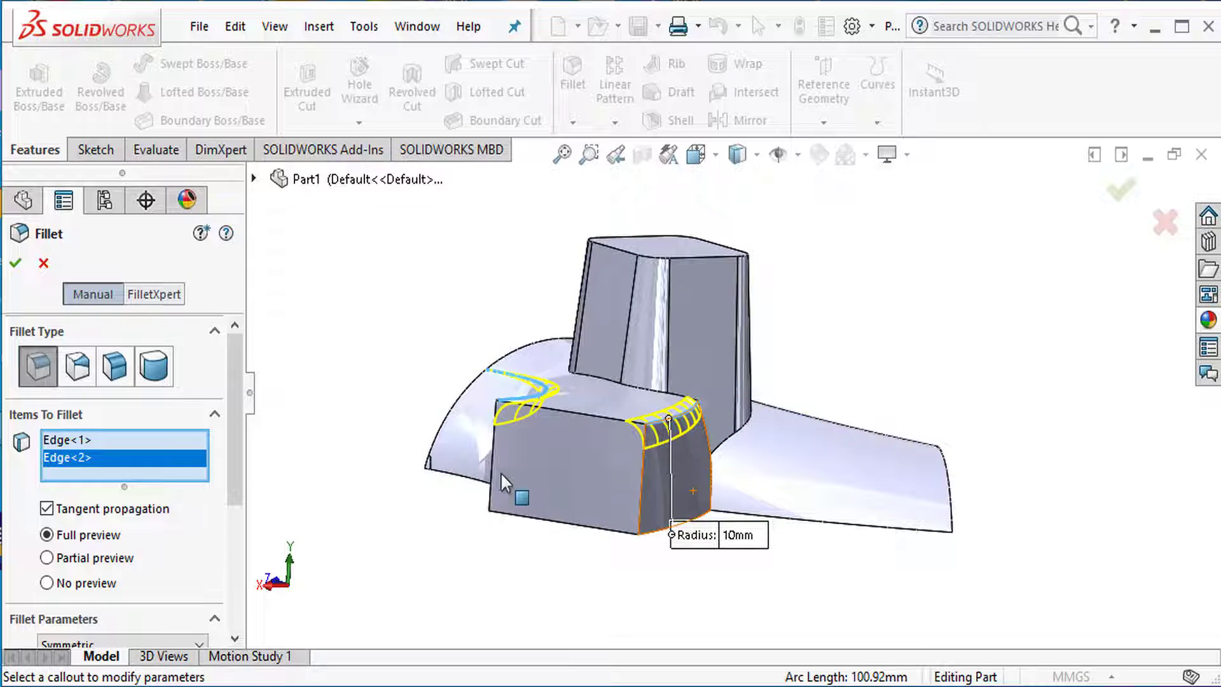
left_click_drag(238, 445, 238, 512)
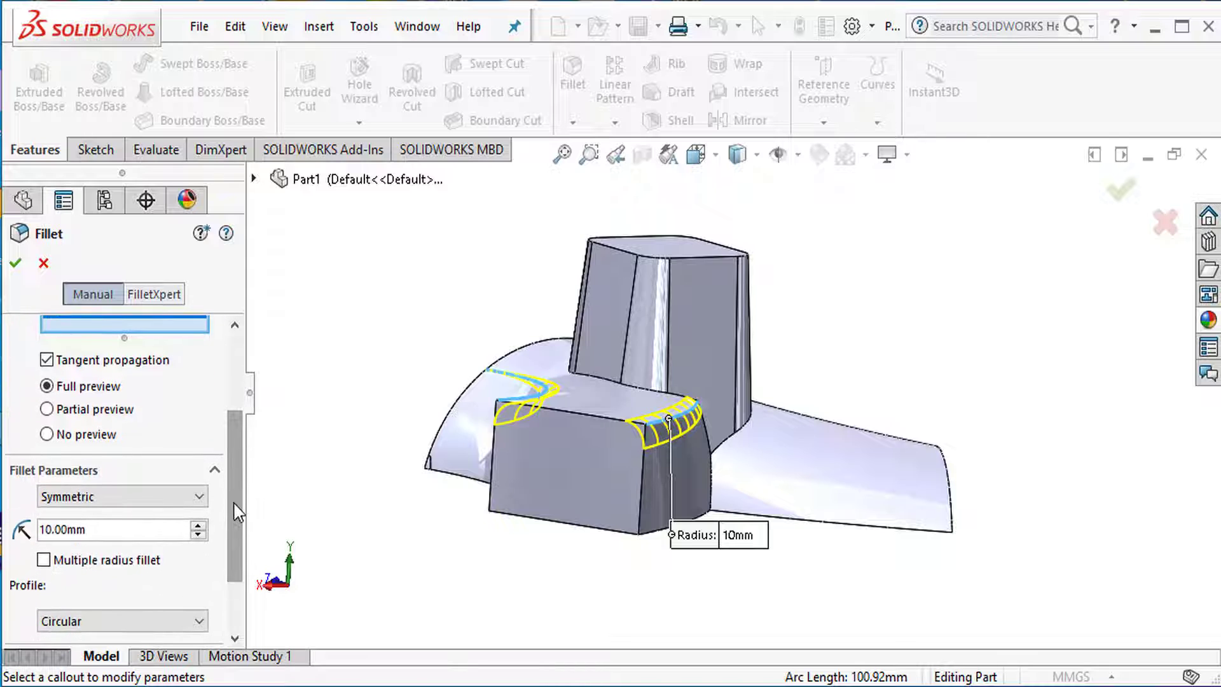
Apply a 25 mm fillet radius to the selected front joint edges.
left_click(104, 530)
type("25")
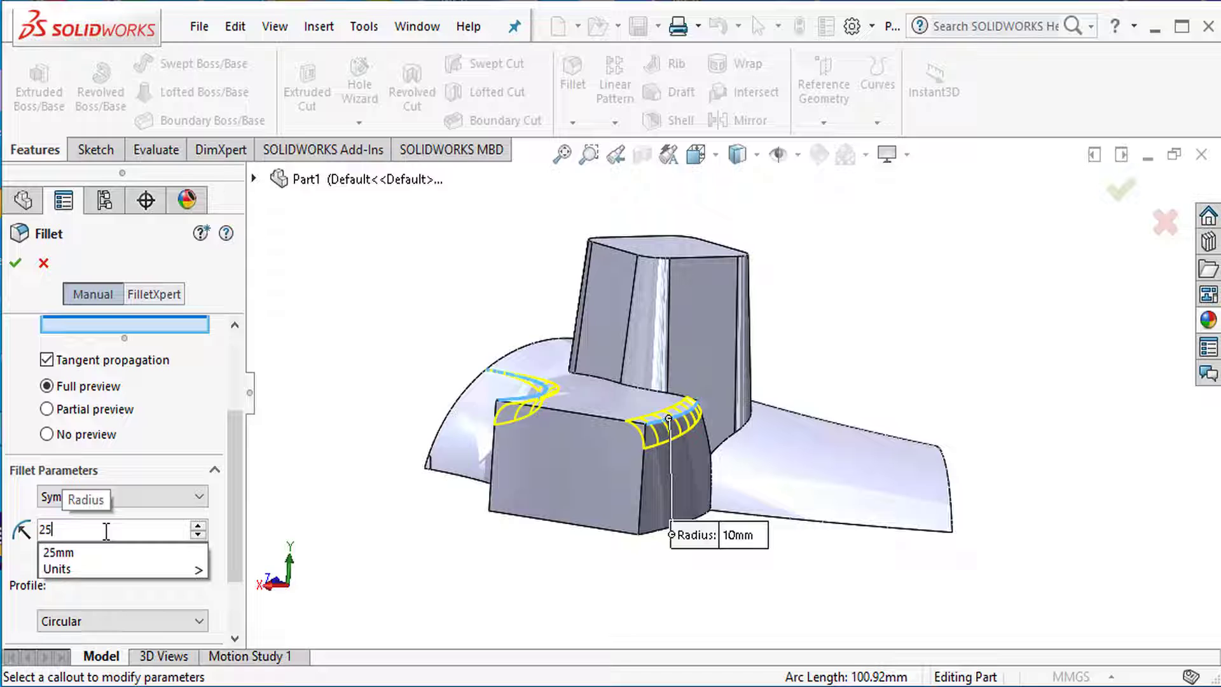
key("Return")
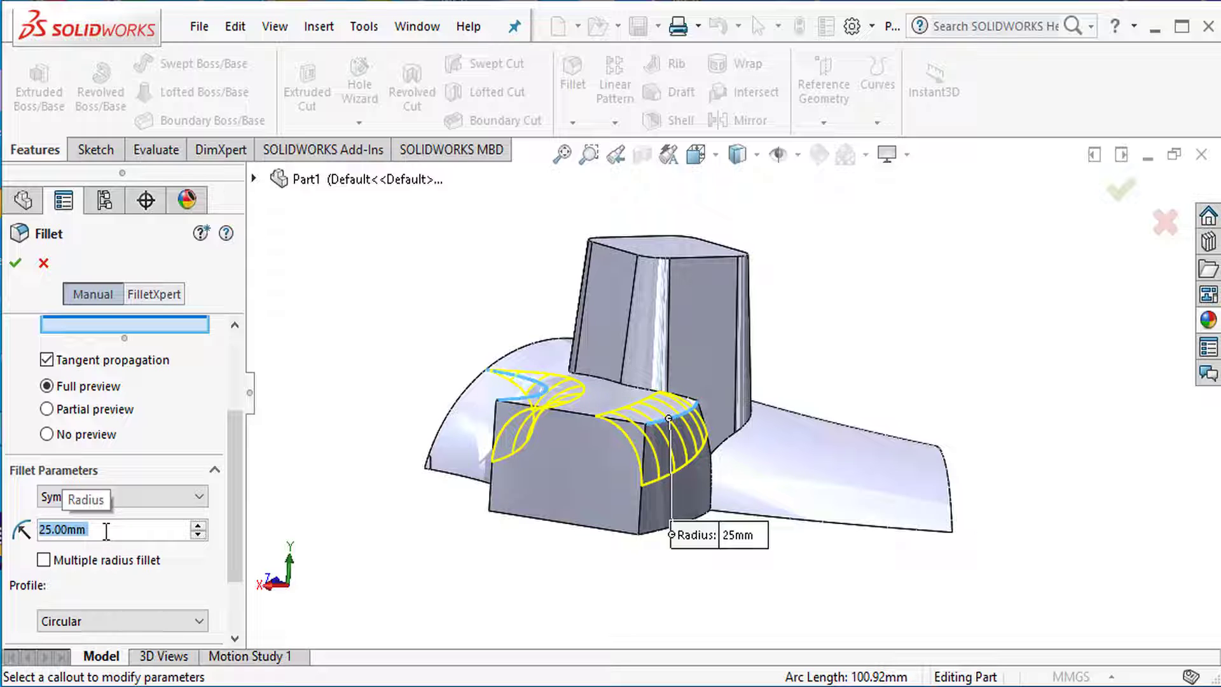
left_click(18, 265)
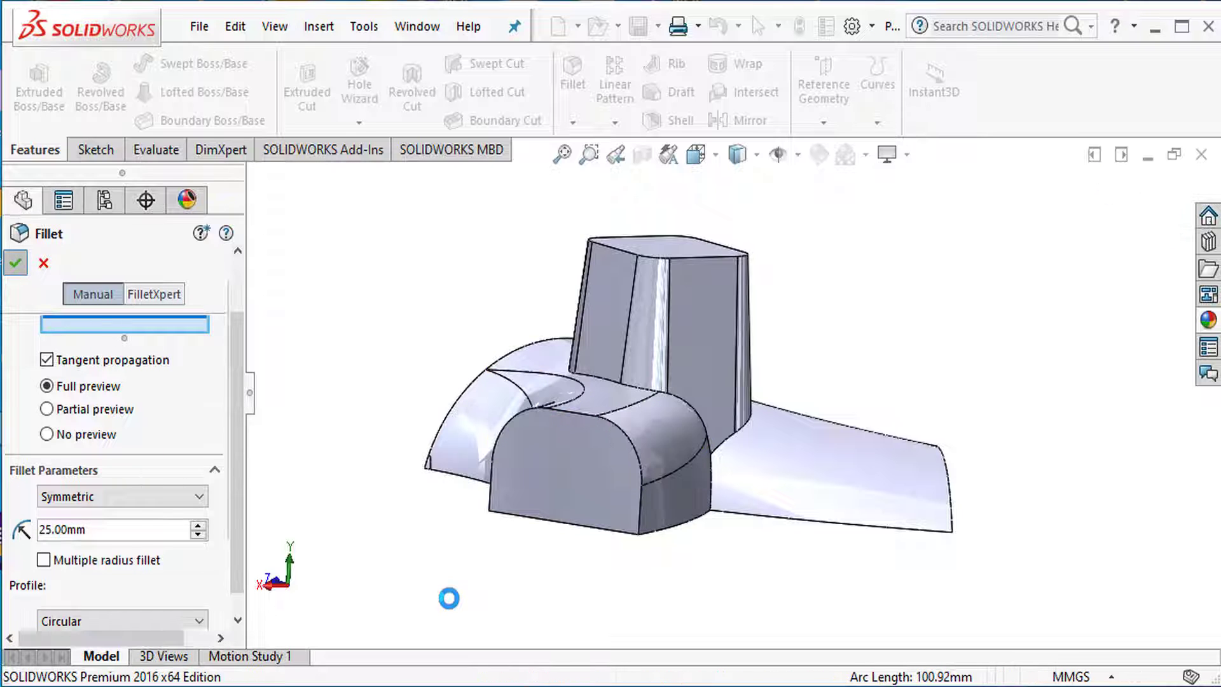
middle_click_drag(466, 572, 432, 618)
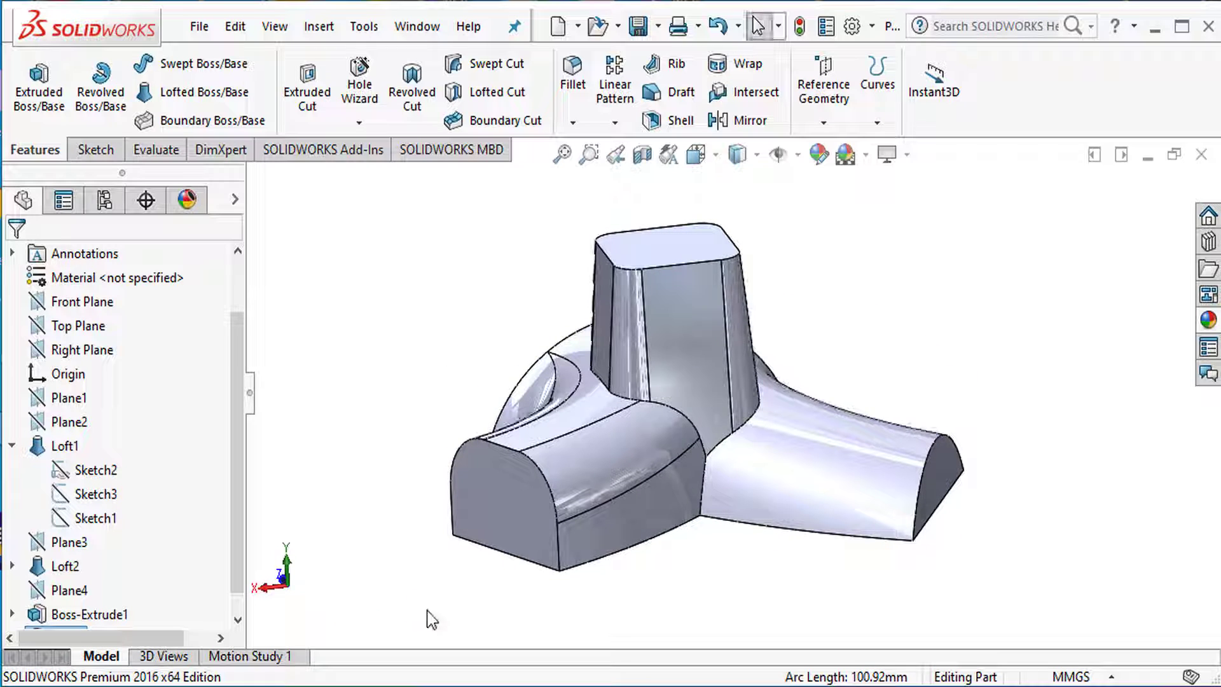
Fillet the edge where the two branches meet with a 25 mm radius.
left_click(704, 490)
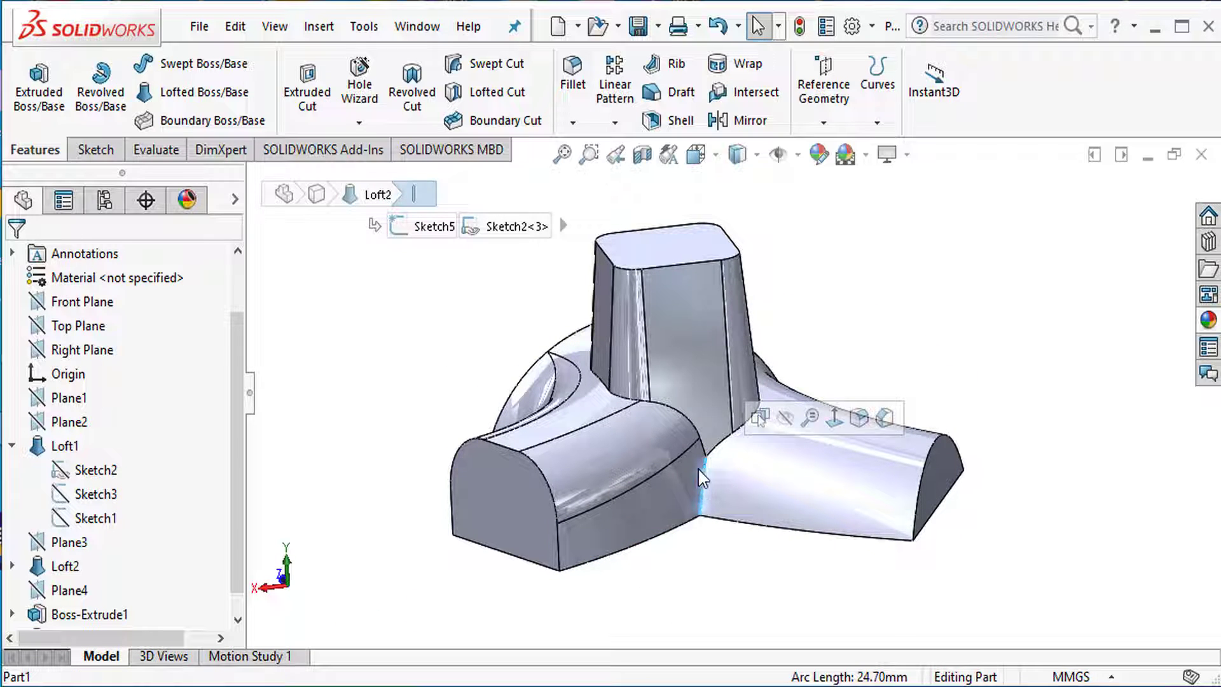
left_click(576, 89)
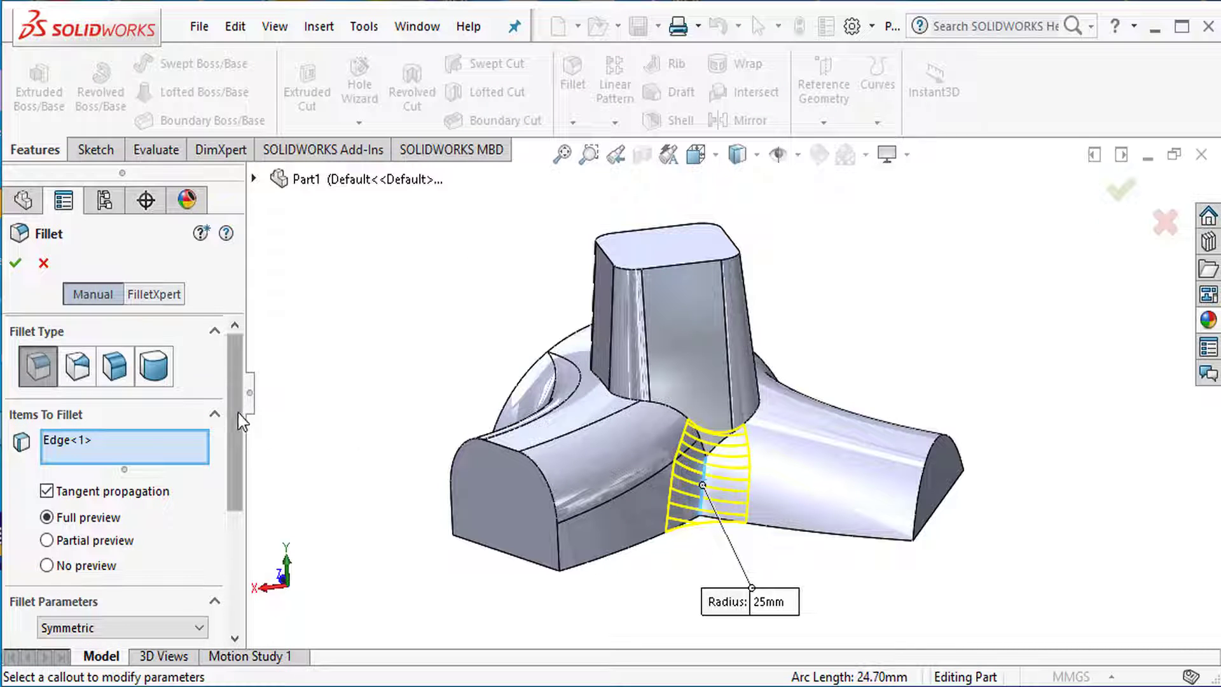
scroll(238, 413, "down", 3)
left_click(16, 264)
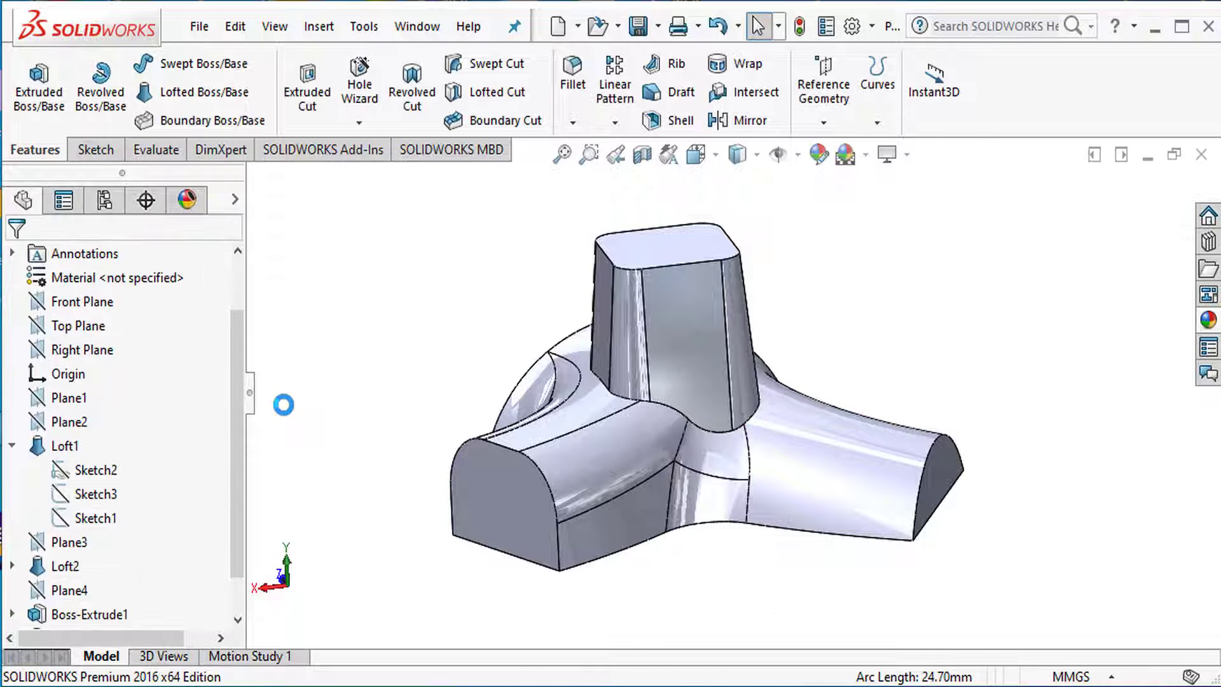
middle_click_drag(273, 407, 344, 414)
Fillet the joint edge at the upright's base with a 25 mm radius.
left_click(572, 77)
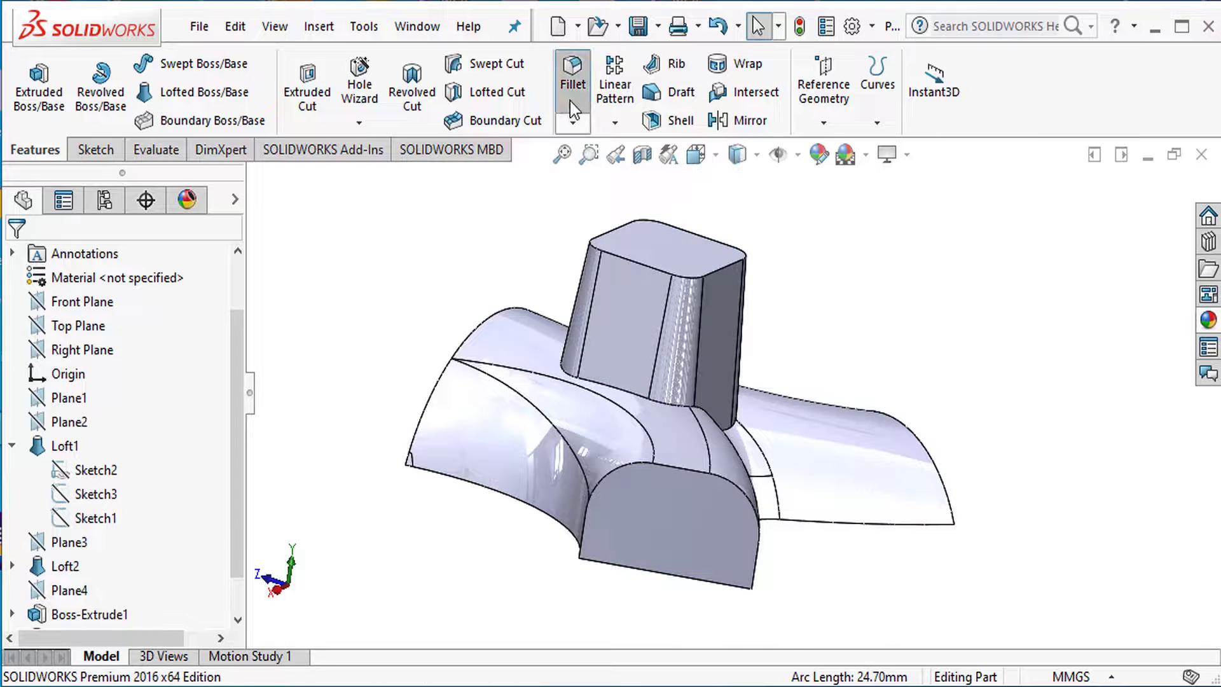
left_click(627, 395)
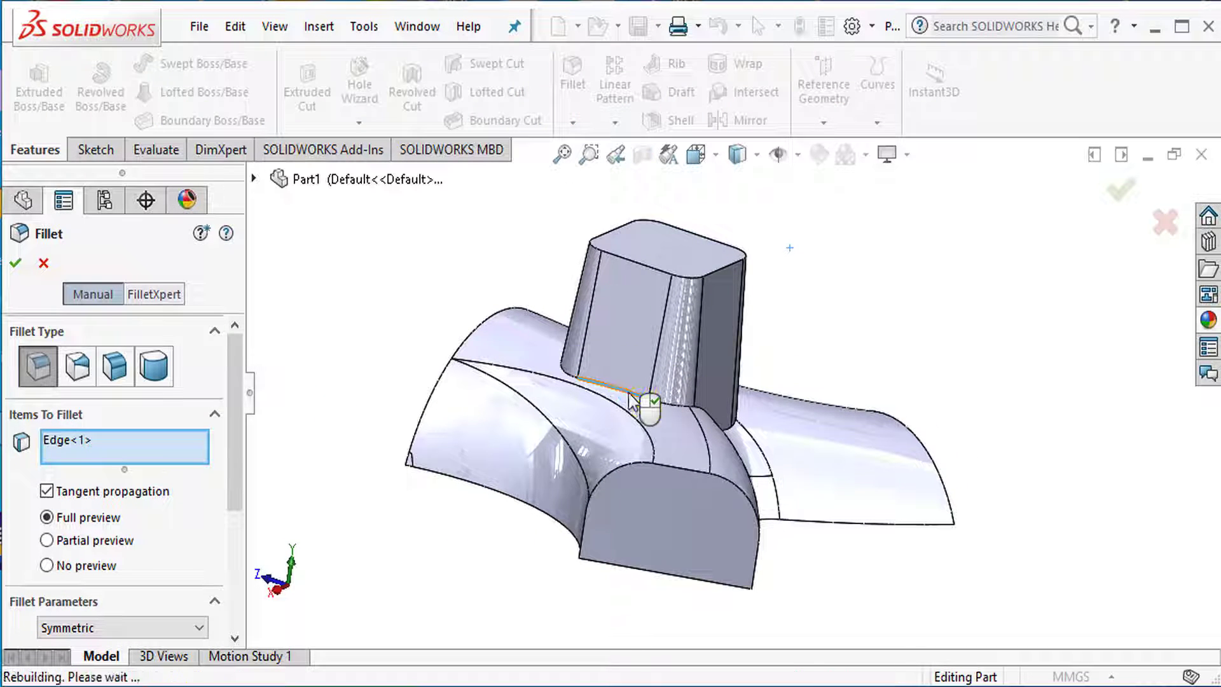
middle_click_drag(1043, 411, 929, 394)
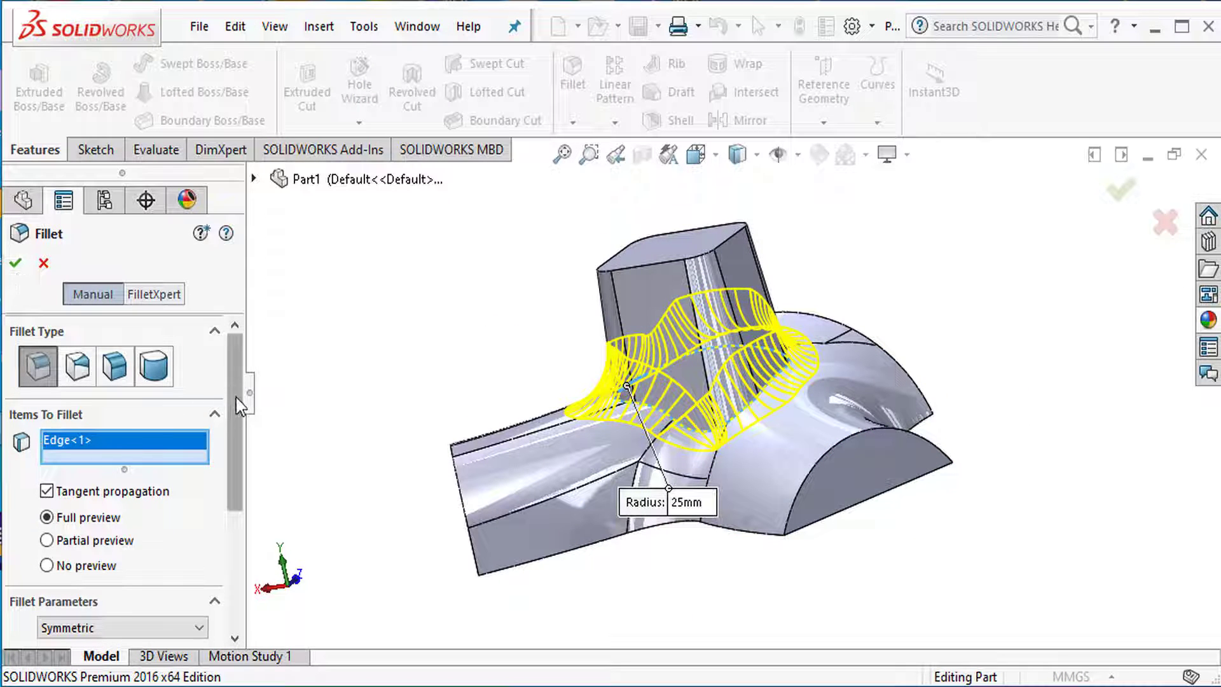
scroll(224, 397, "down", 3)
scroll(225, 396, "up", 3)
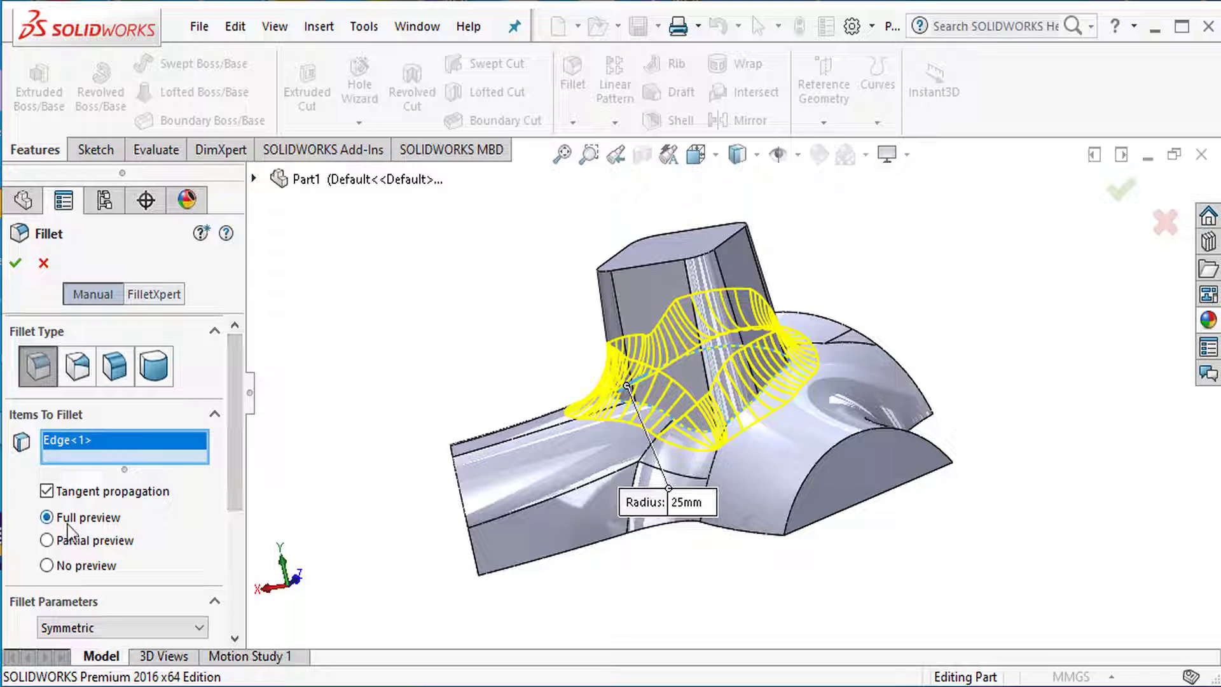
left_click(17, 264)
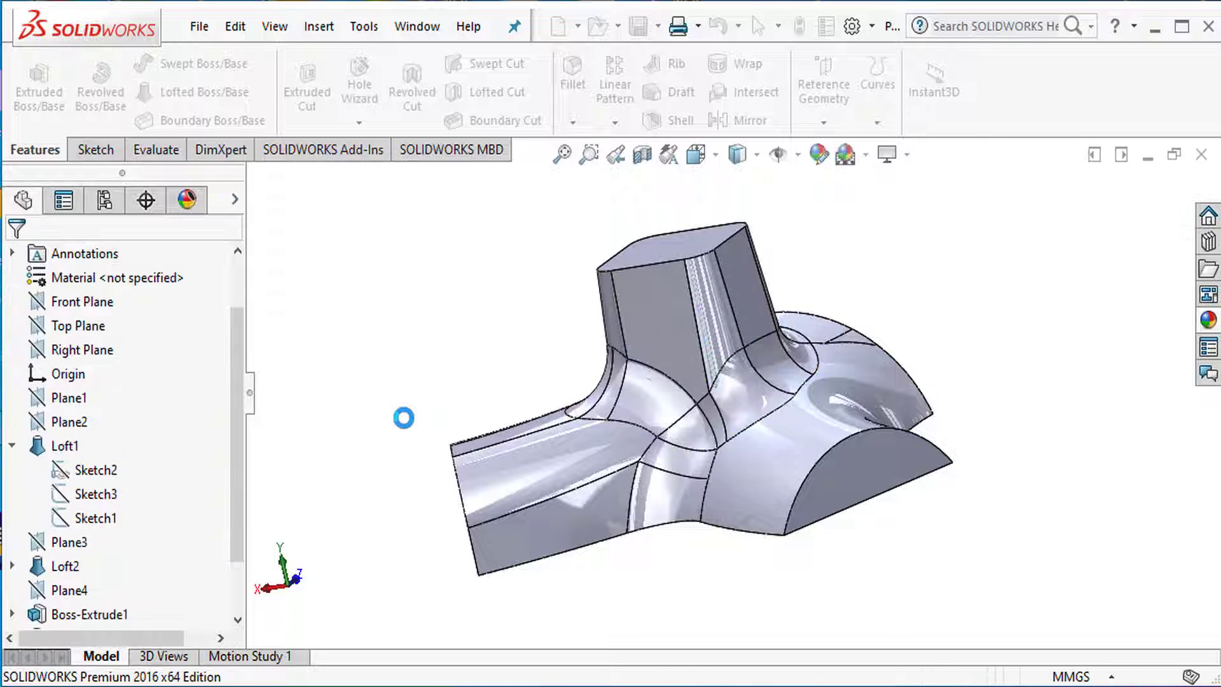
middle_click_drag(708, 518, 688, 321)
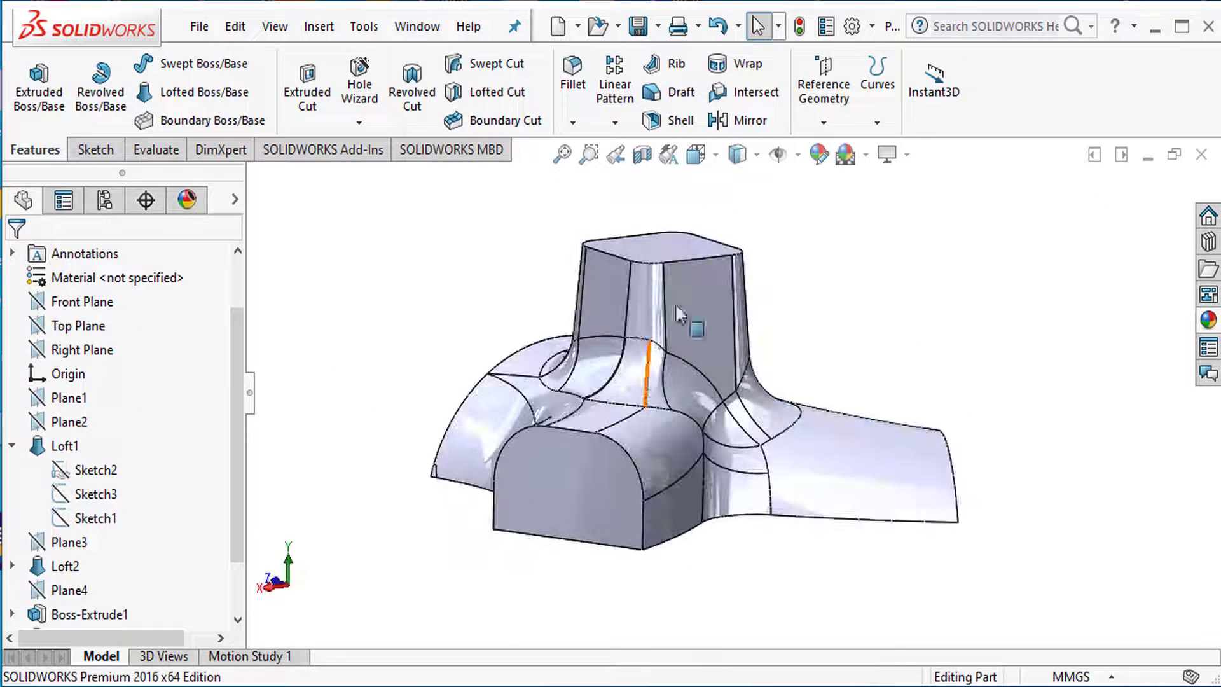
Start a 1.5 mm shell removing the upright's top and the front branch end.
left_click(680, 120)
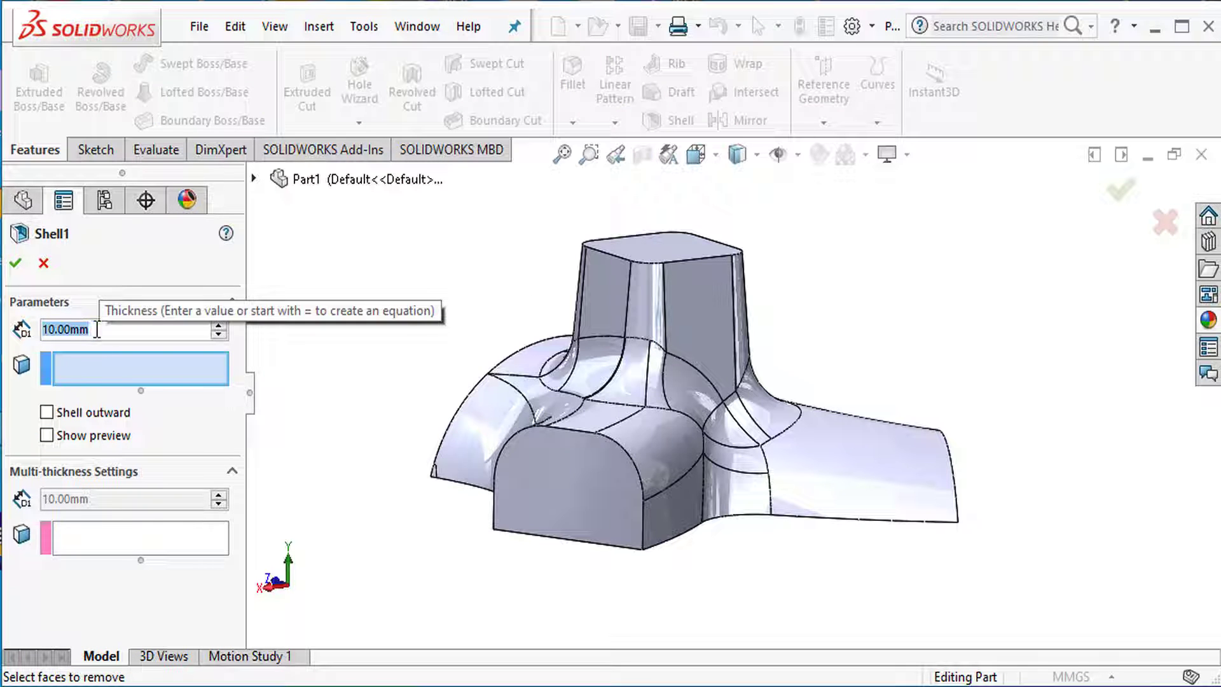
type("1.")
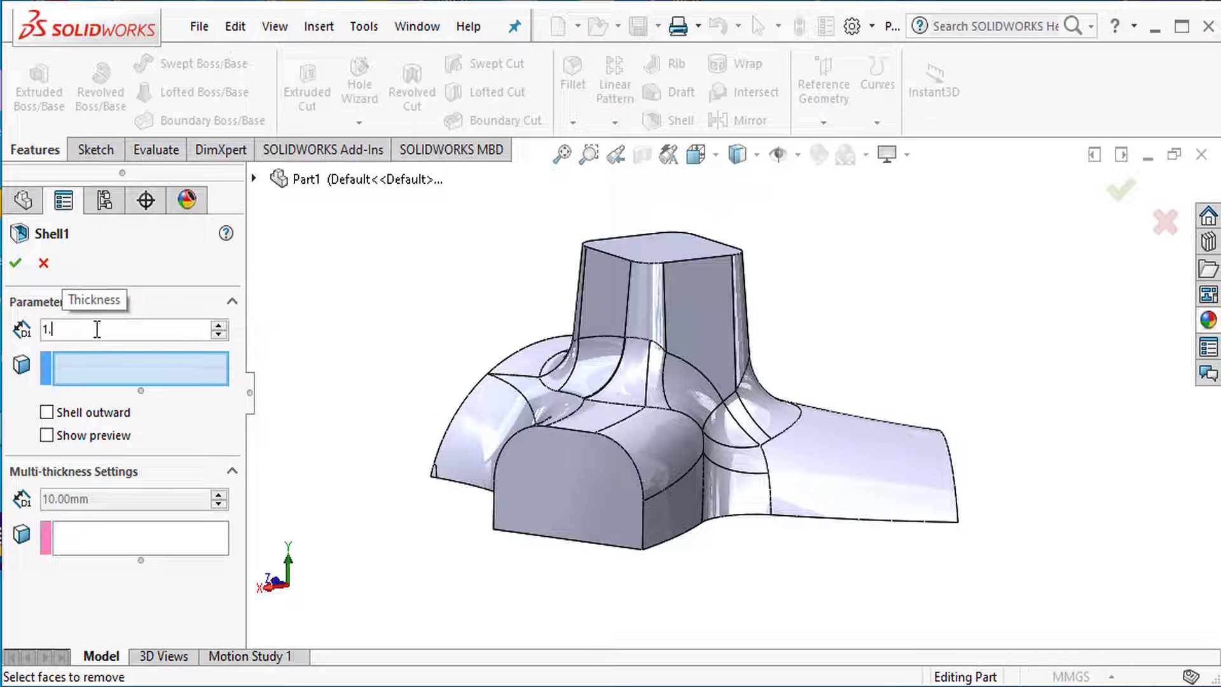
type("5")
key("Return")
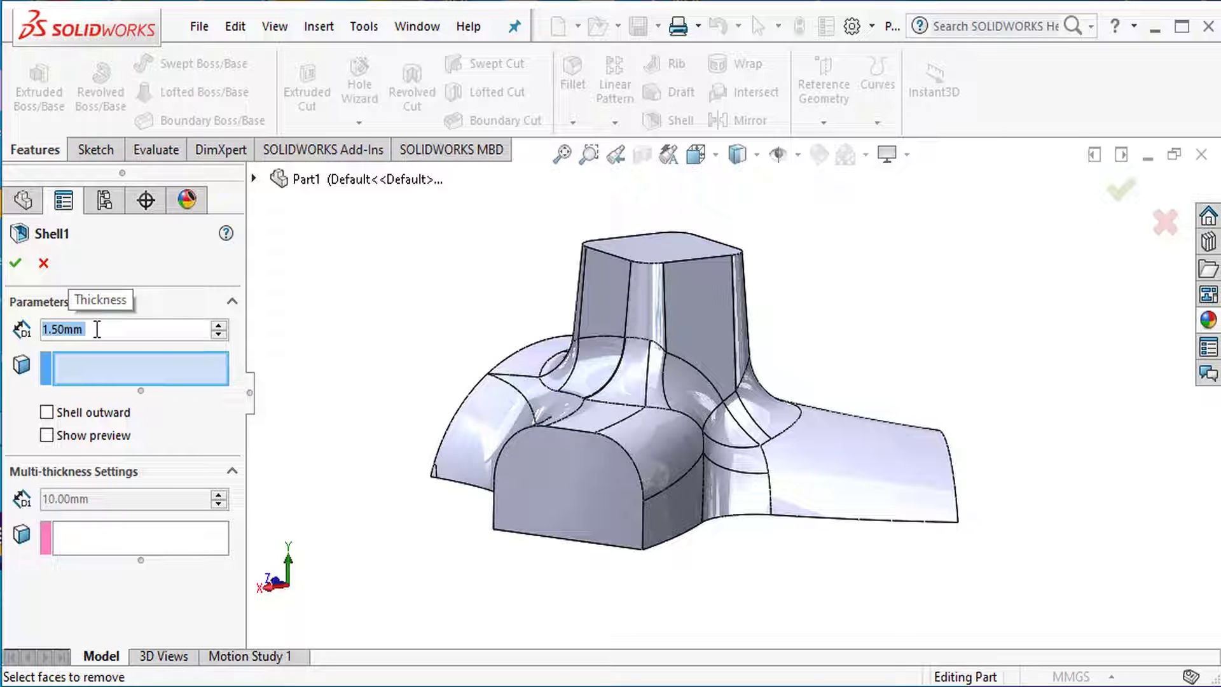
left_click(161, 360)
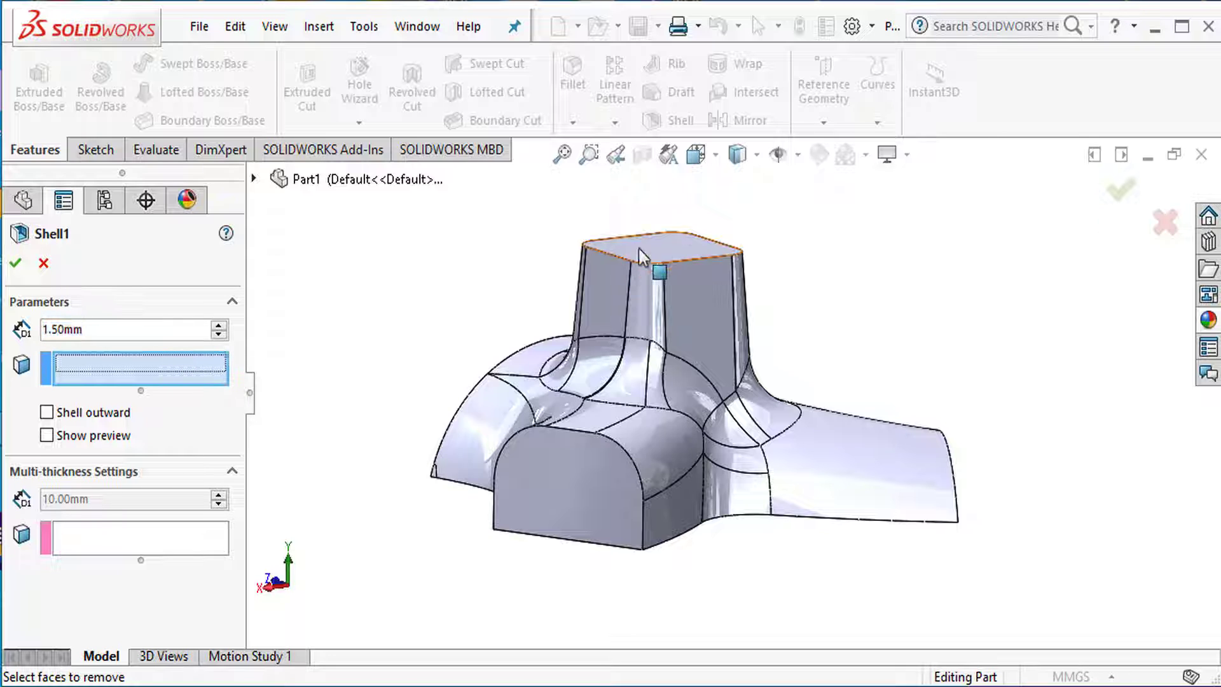
left_click(665, 247)
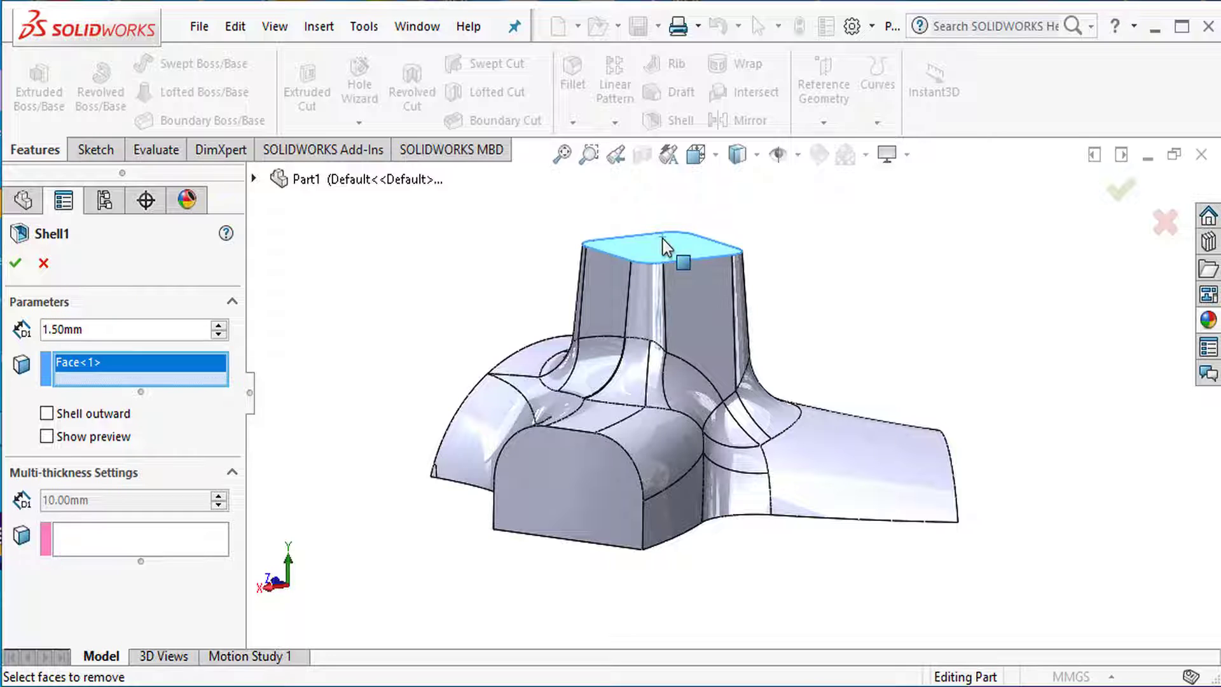
left_click(576, 506)
Also remove both arched side-branch ends, apply the shell and inspect the hollowed part.
middle_click_drag(790, 578, 684, 564)
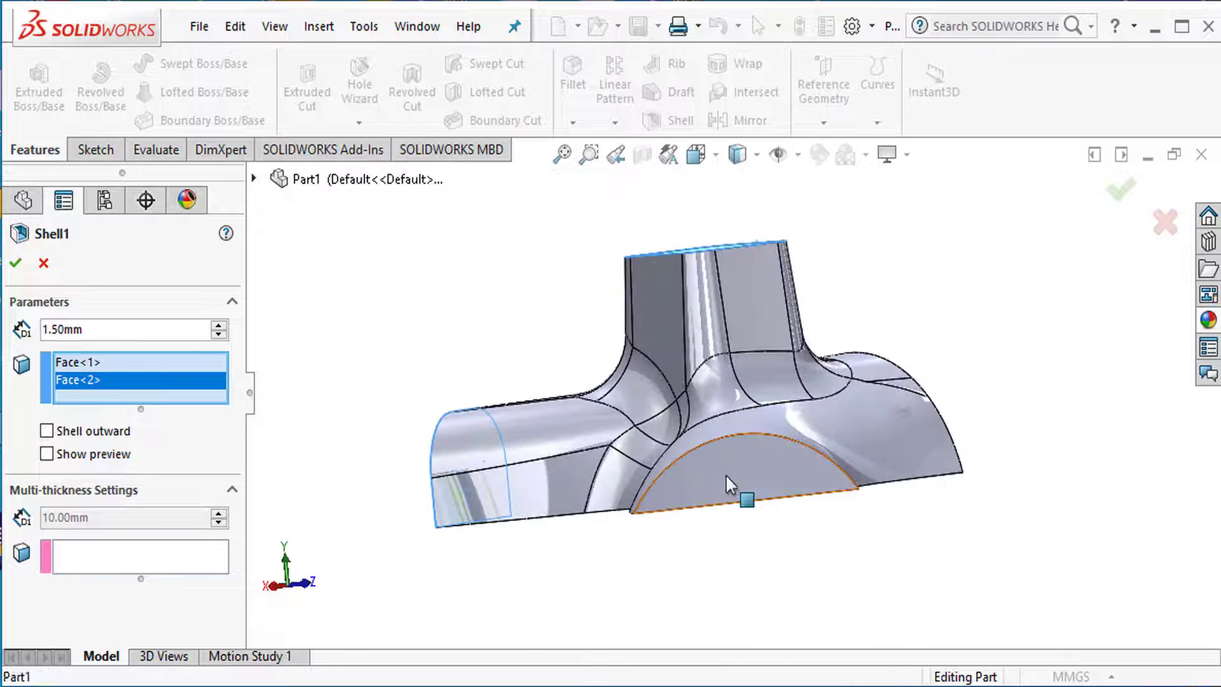
left_click(741, 498)
middle_click_drag(890, 580, 815, 582)
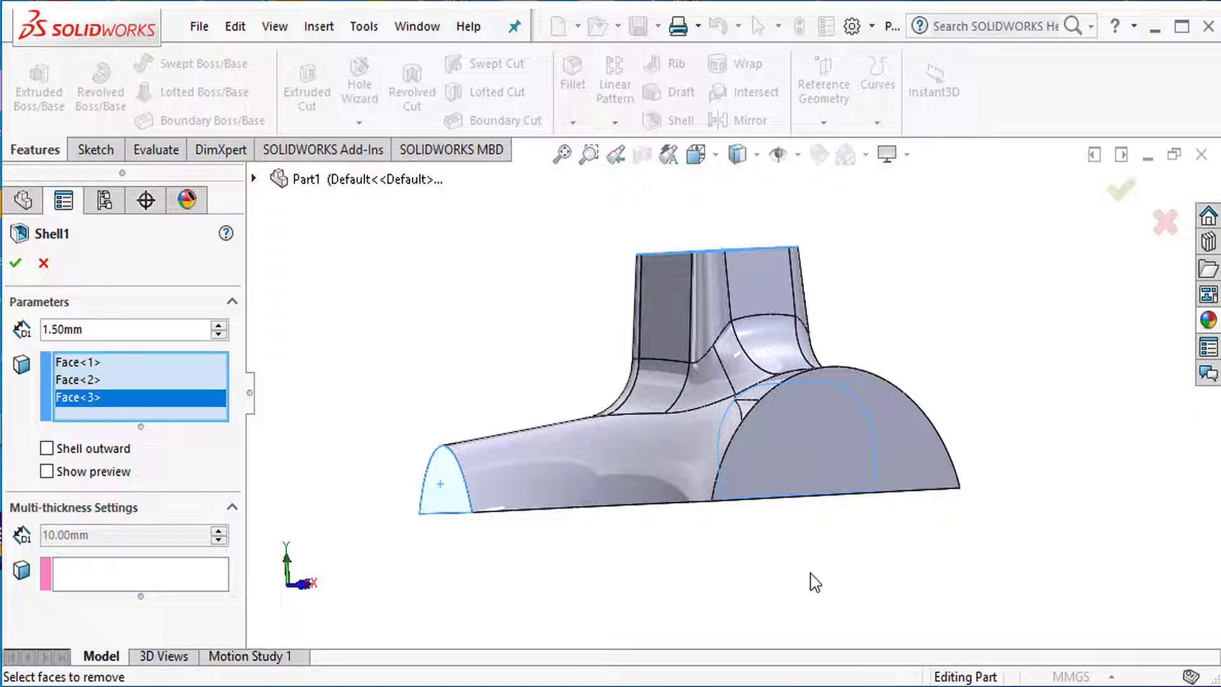
left_click(852, 433)
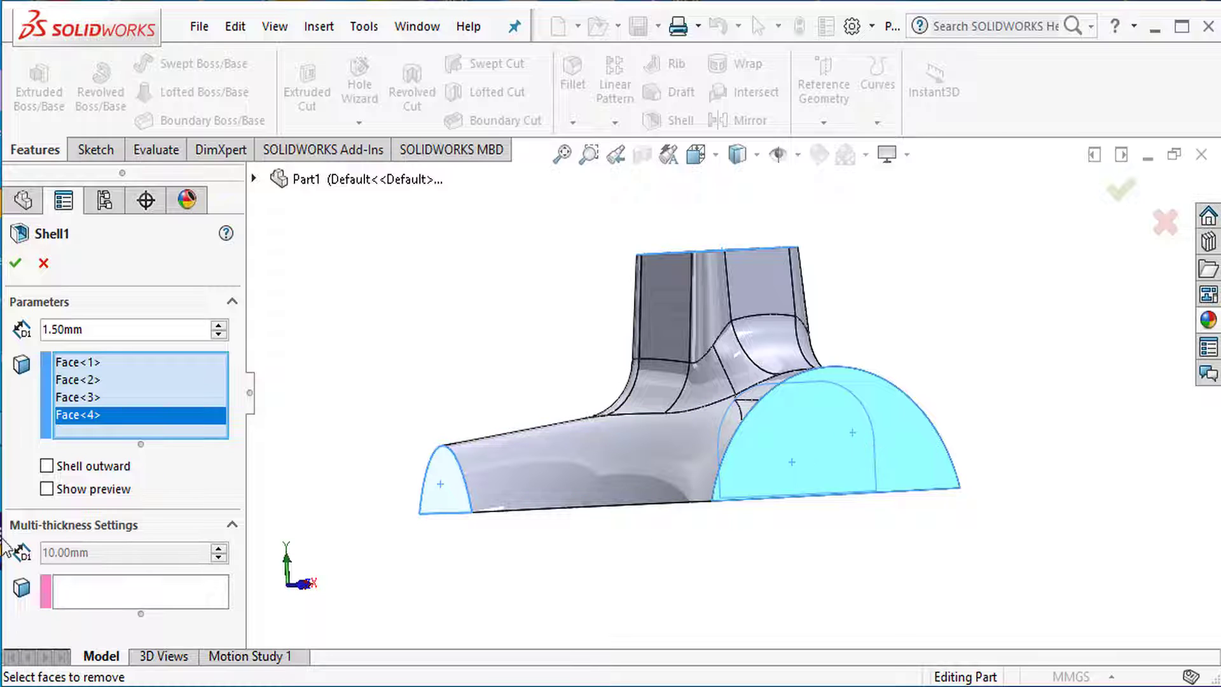
left_click(14, 264)
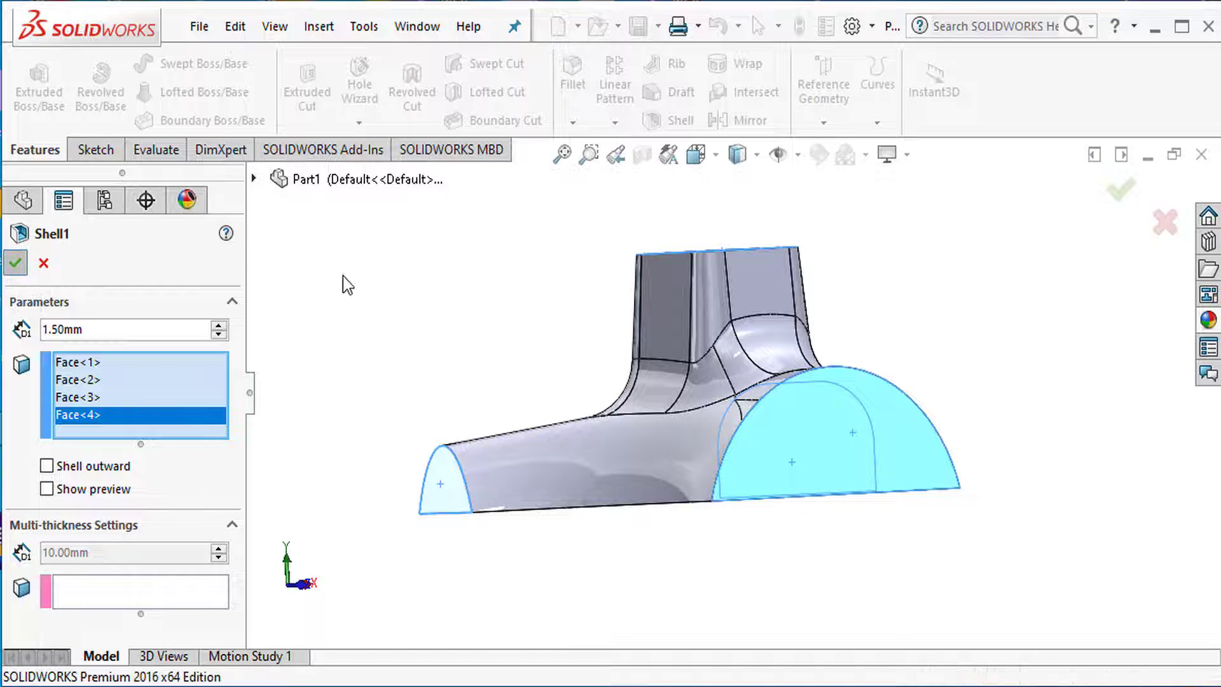
middle_click_drag(416, 366, 674, 503)
mouse_move(768, 381)
middle_mouse_down()
mouse_move(757, 391)
mouse_move(777, 370)
middle_mouse_up()
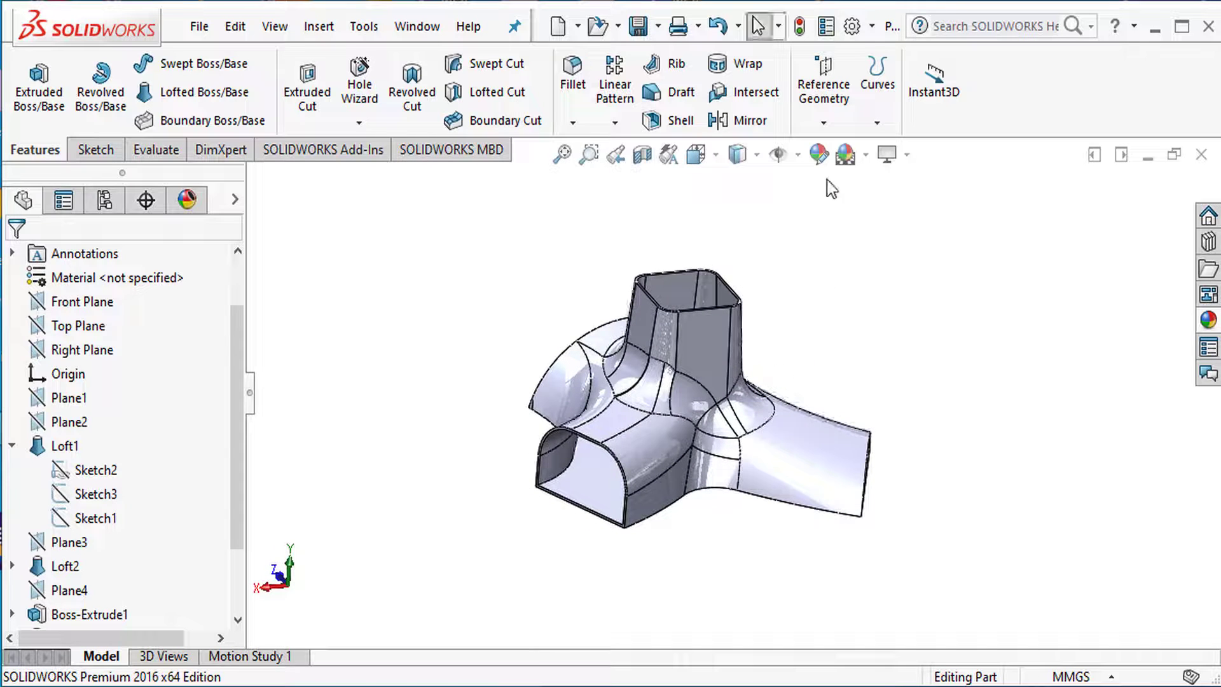
Apply the Metal > Brass polished brass appearance to the whole connector body.
left_click(1205, 322)
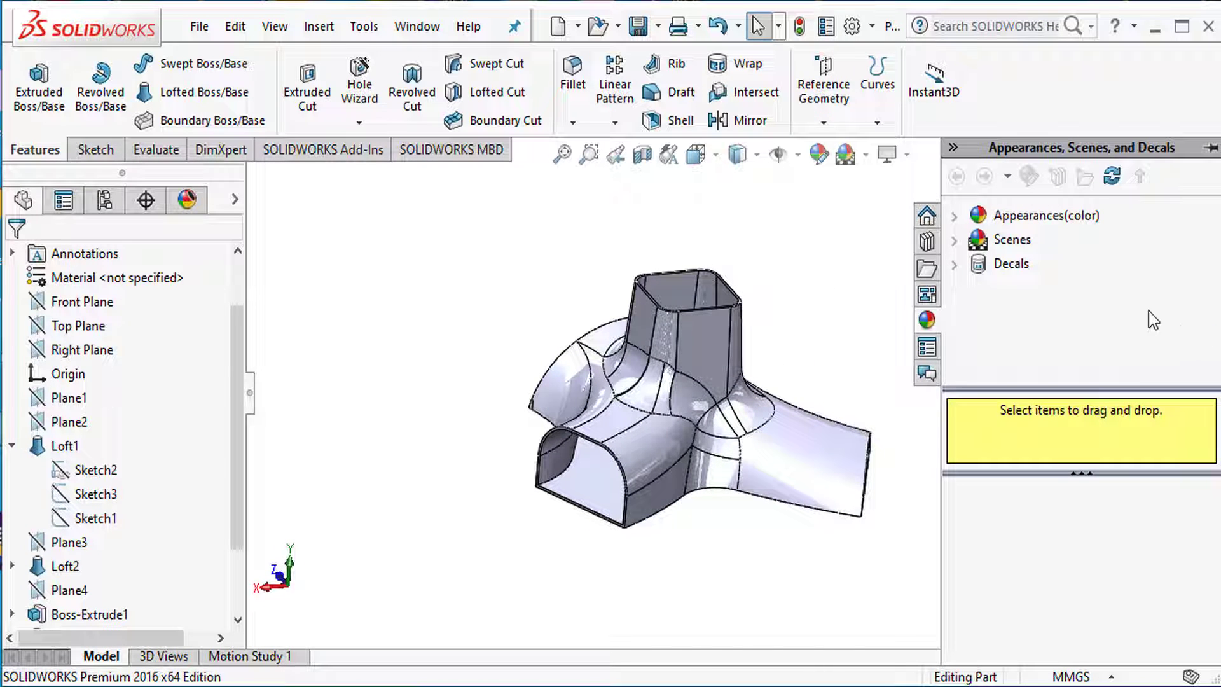
left_click(1043, 216)
left_click(953, 216)
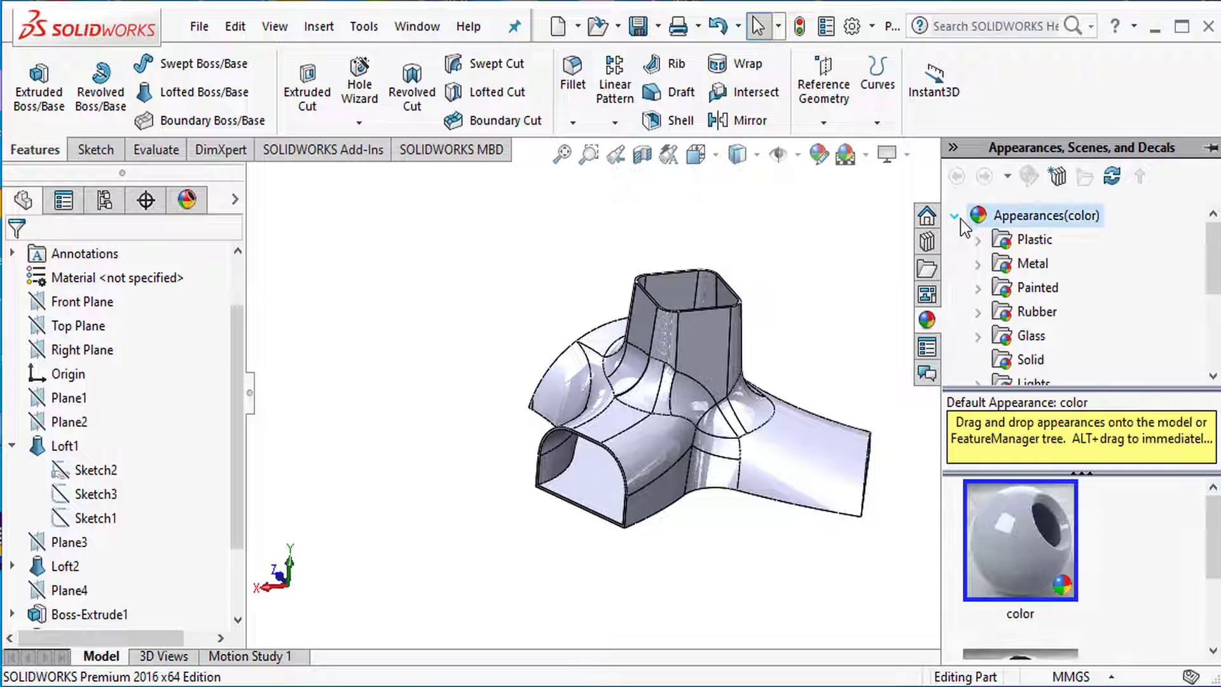
double_click(1026, 268)
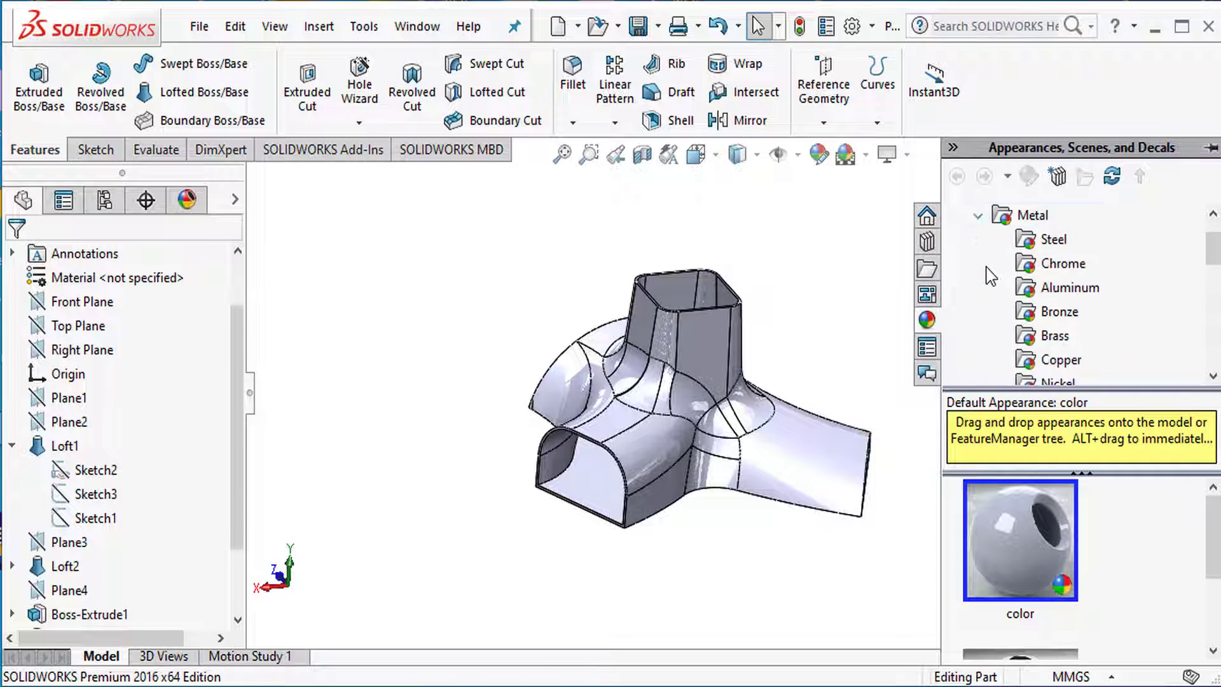
left_click(1049, 335)
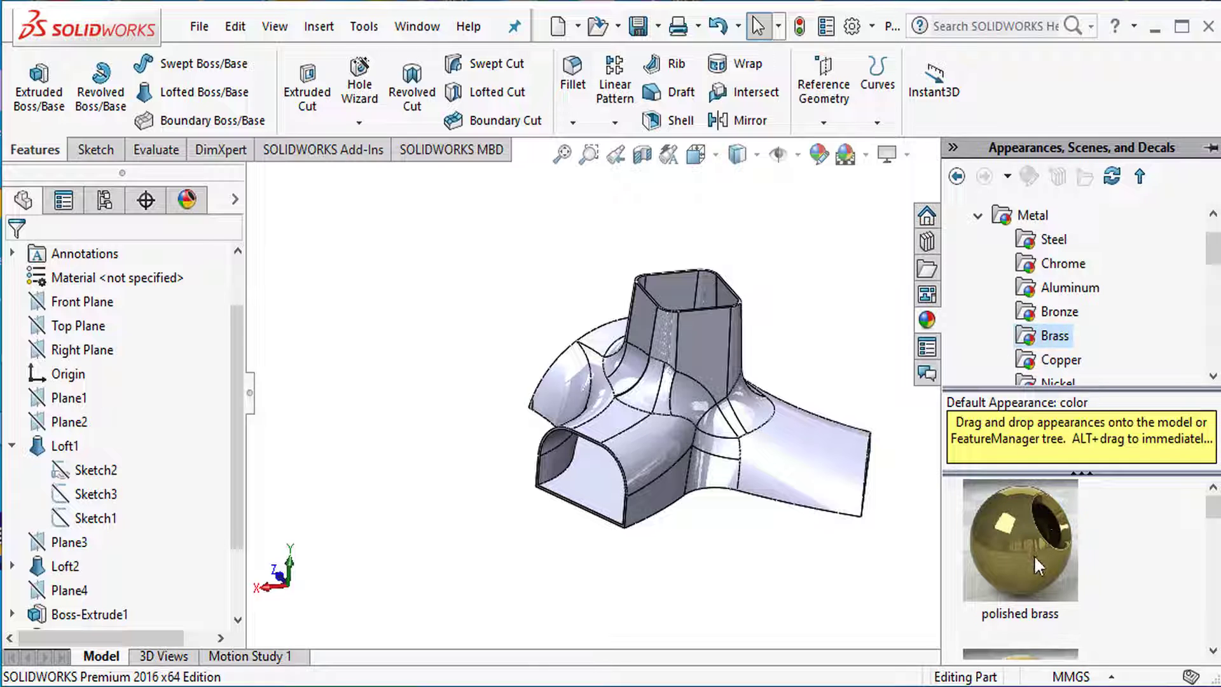
left_click_drag(1032, 555, 737, 403)
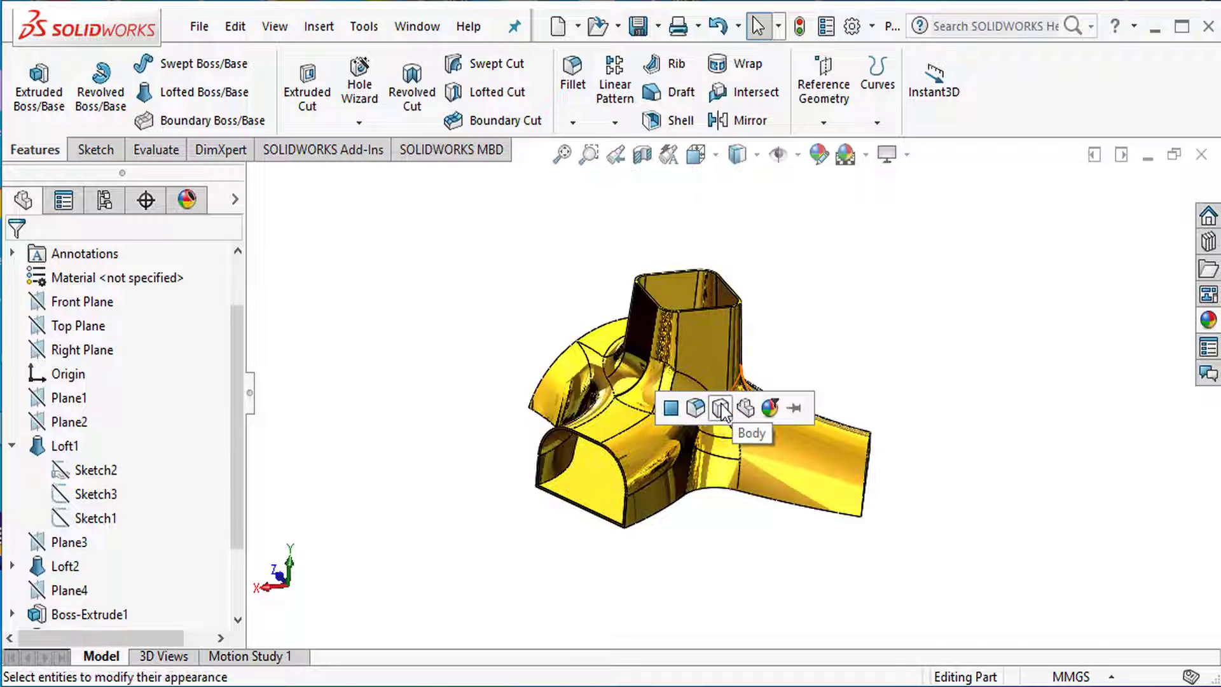
left_click(721, 409)
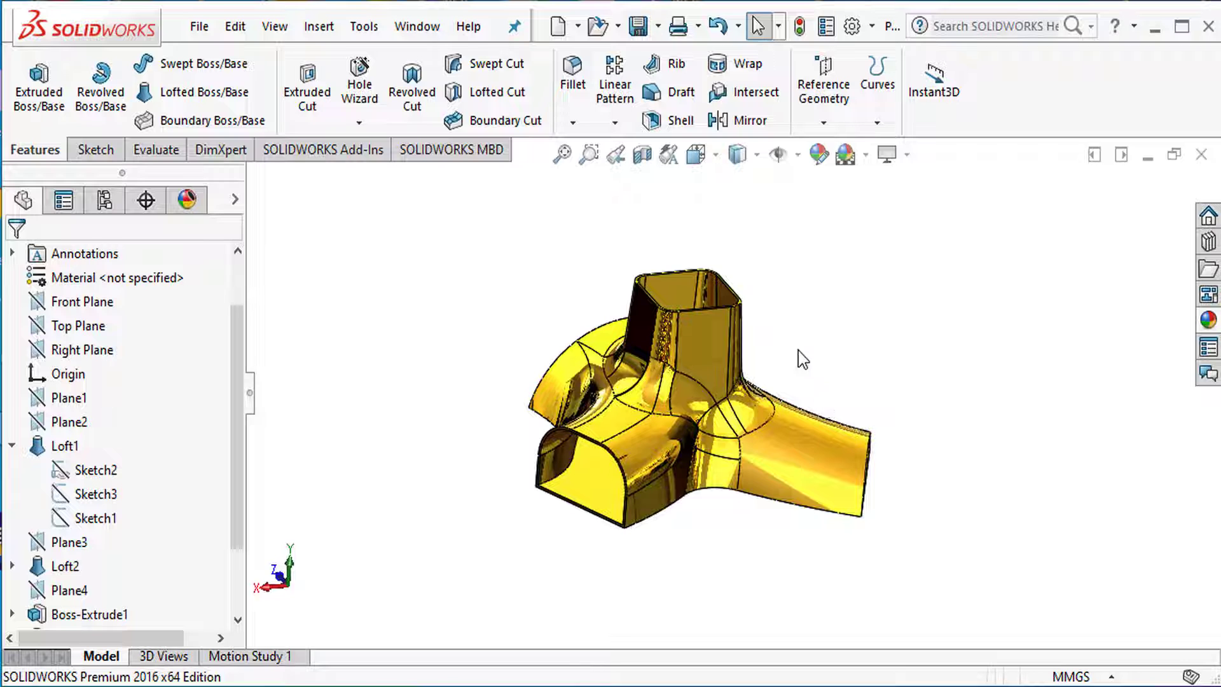
scroll(801, 359, "down", 3)
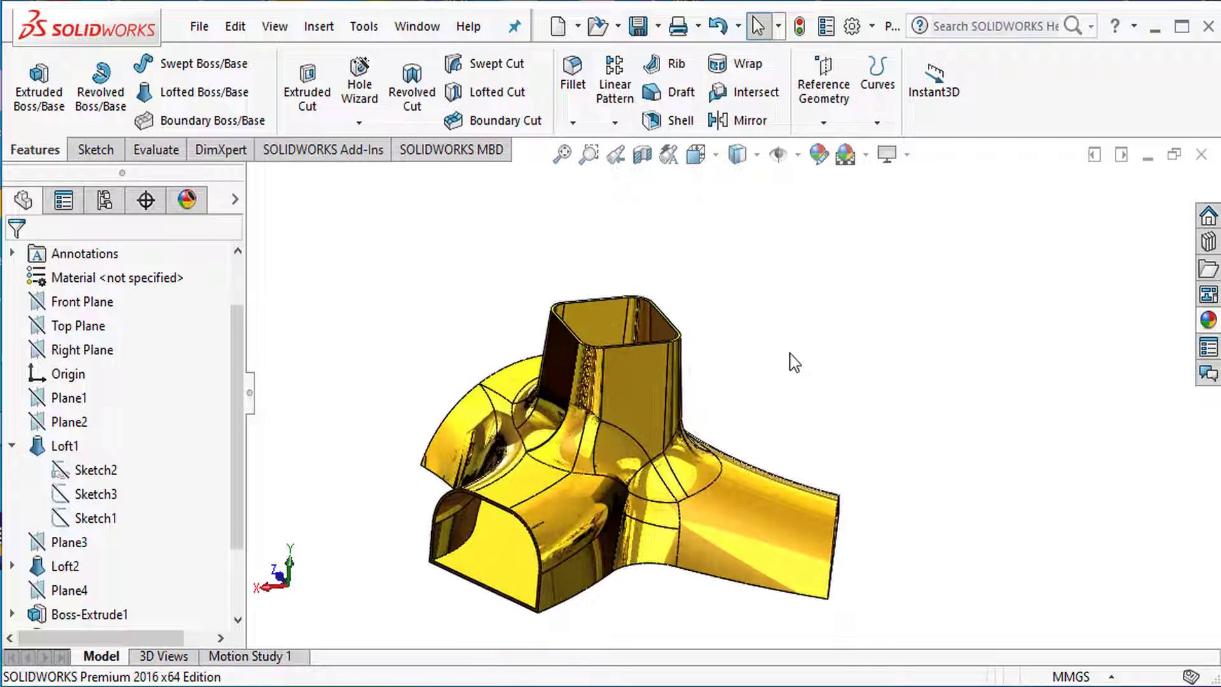